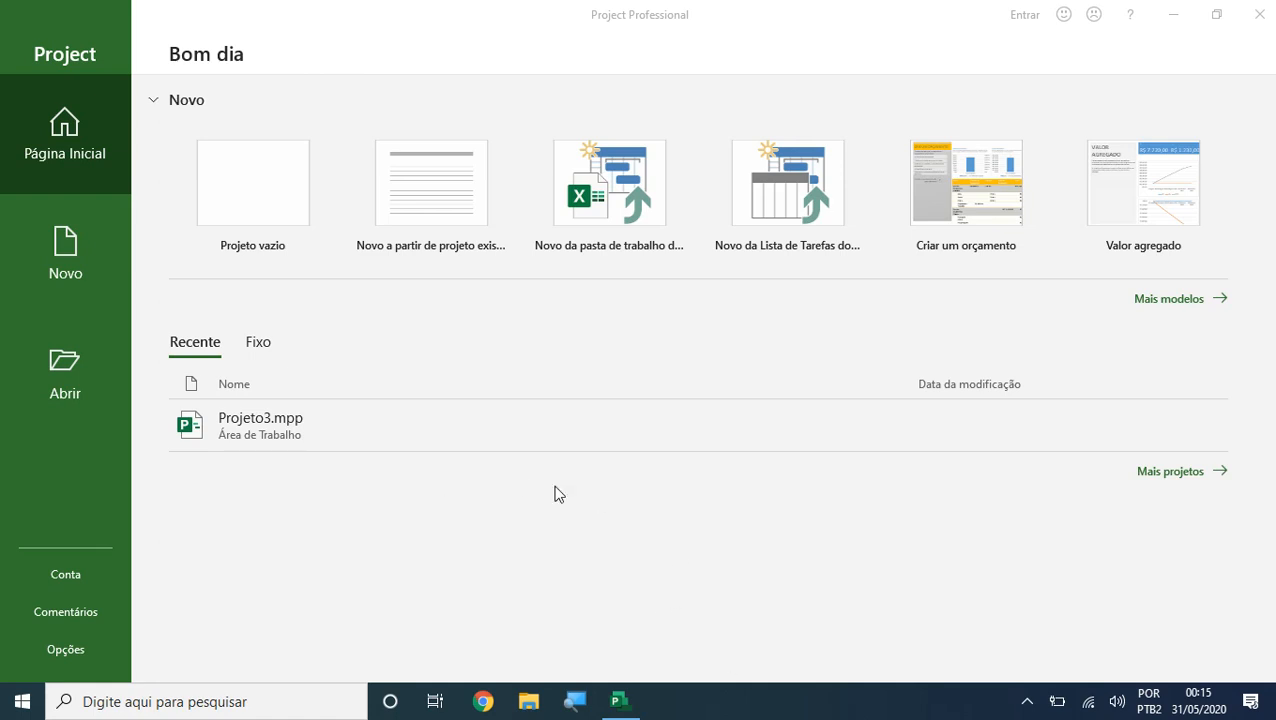
Step: Create a new blank project and dismiss the notice about manually scheduled new tasks
click(215, 175)
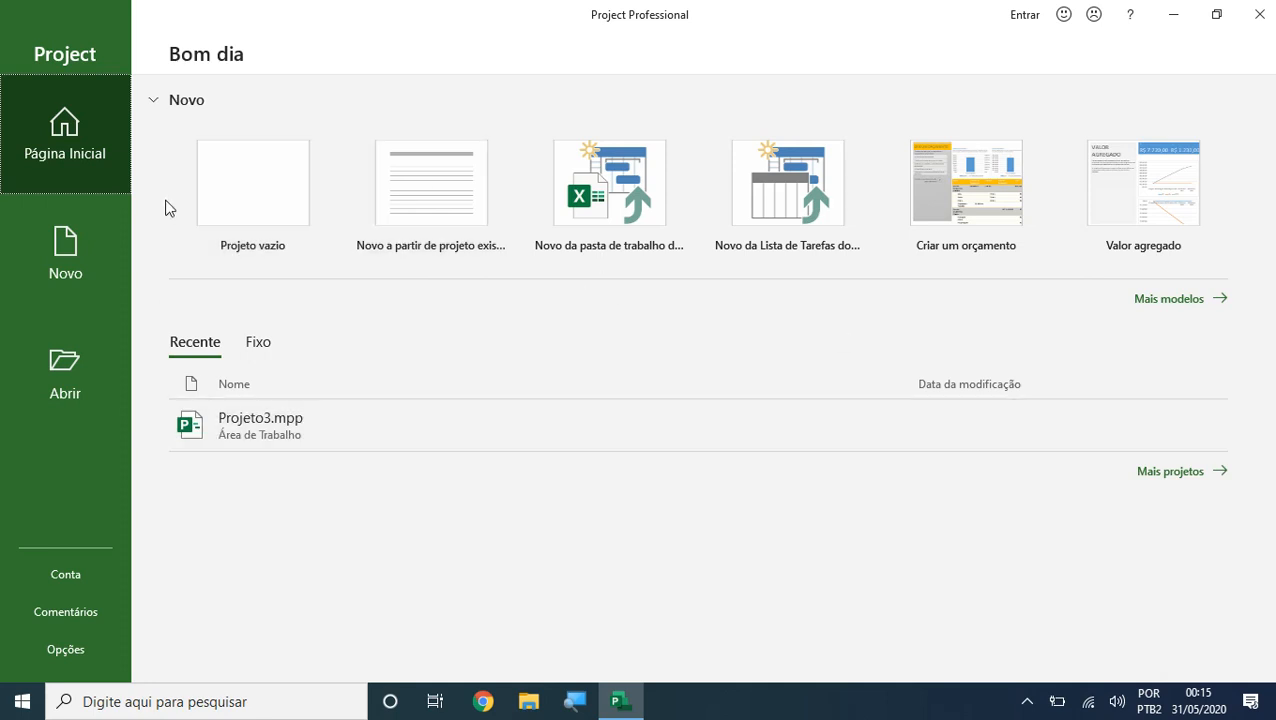
click(229, 206)
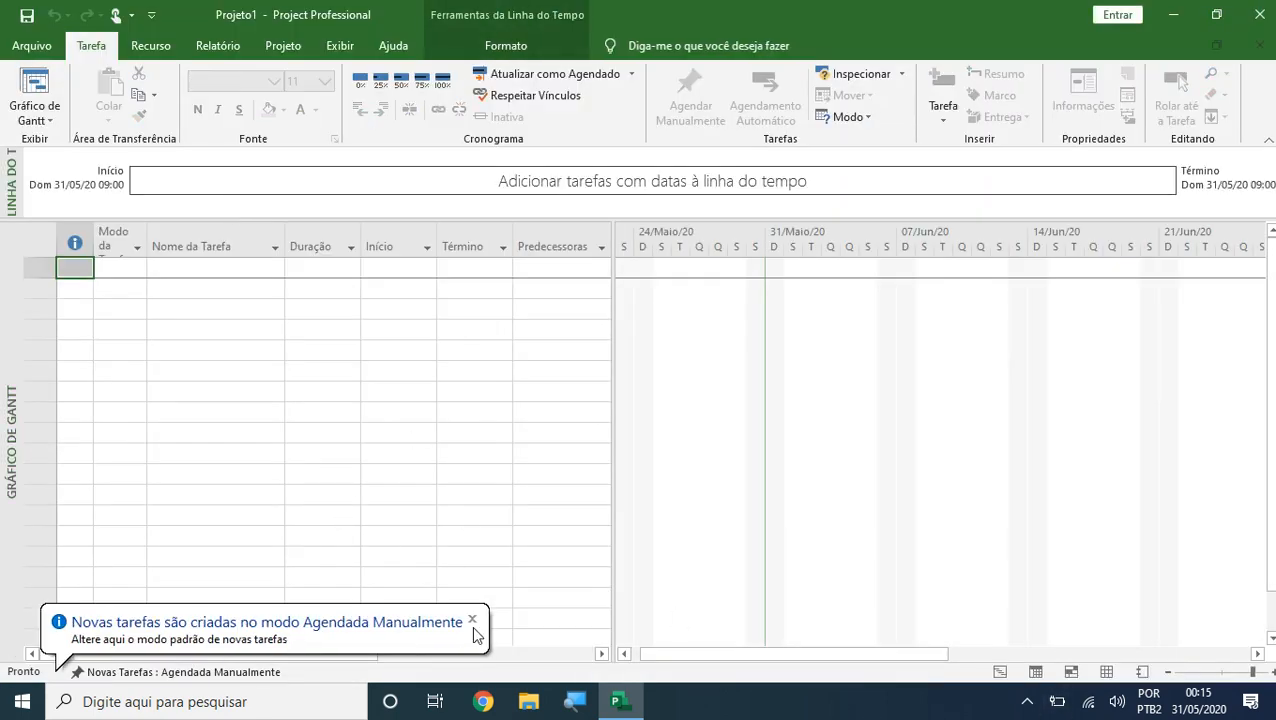
click(472, 622)
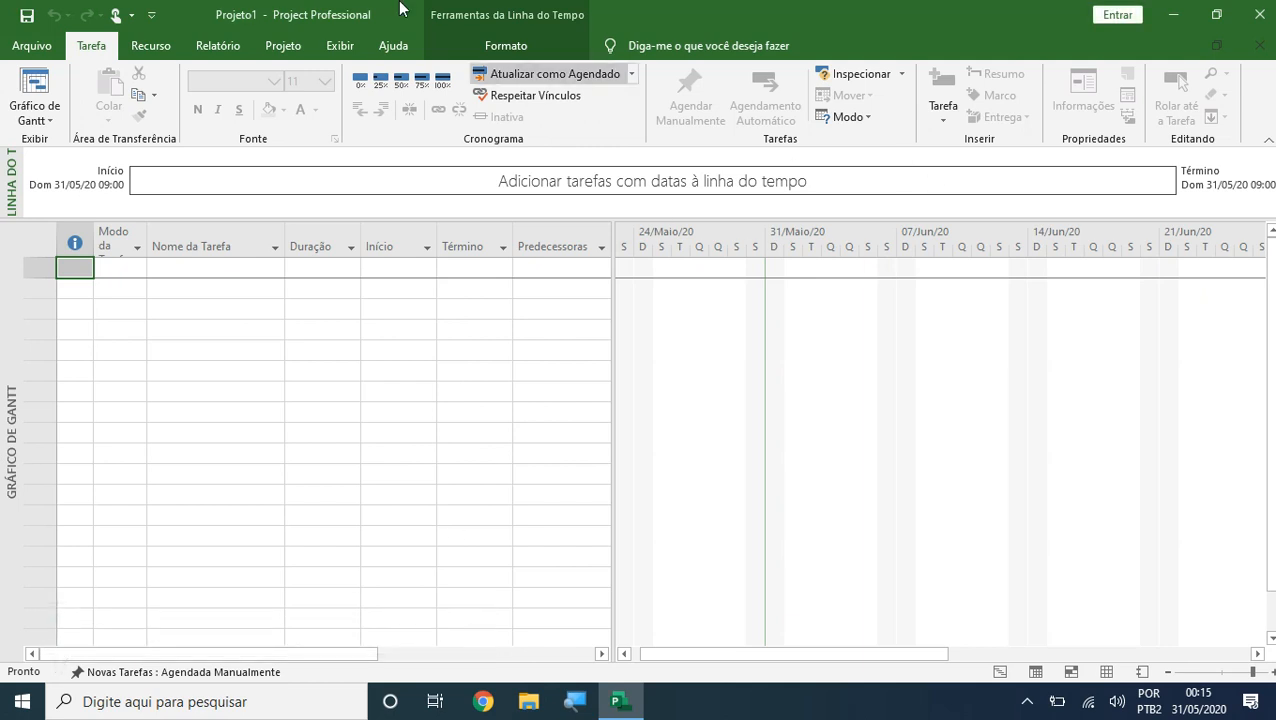
click(177, 43)
click(201, 43)
click(104, 44)
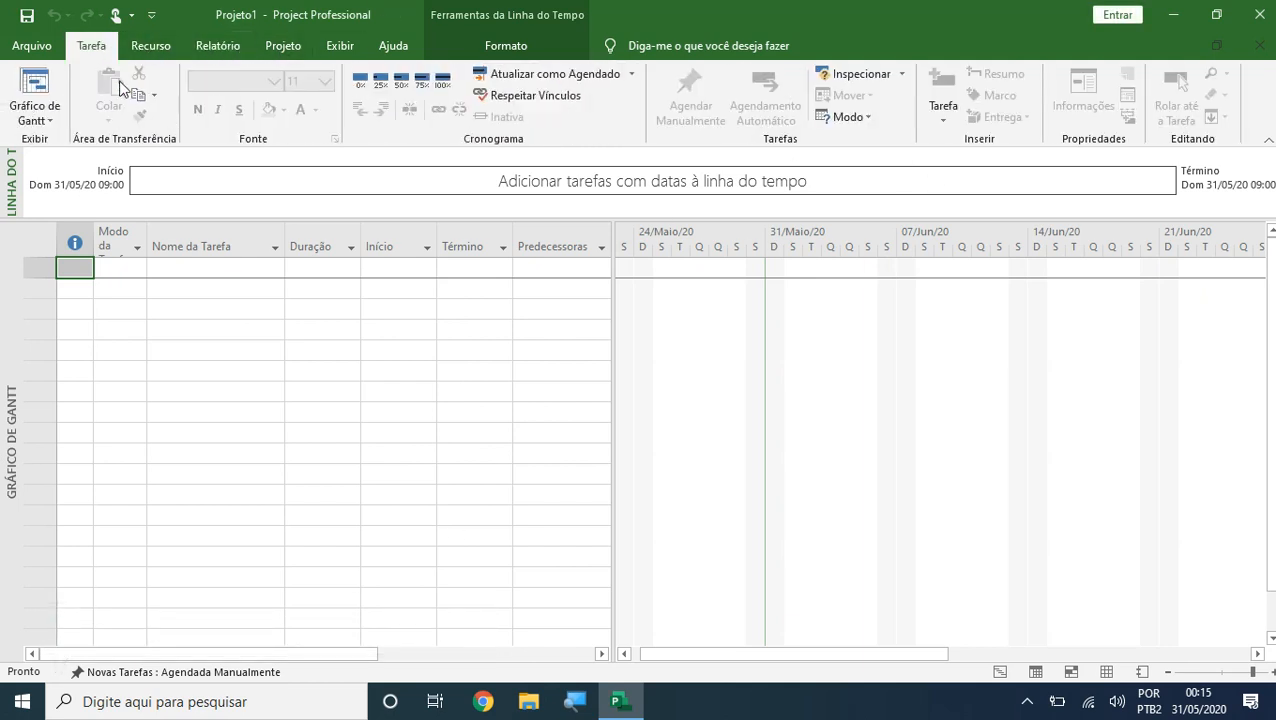
click(182, 352)
click(188, 283)
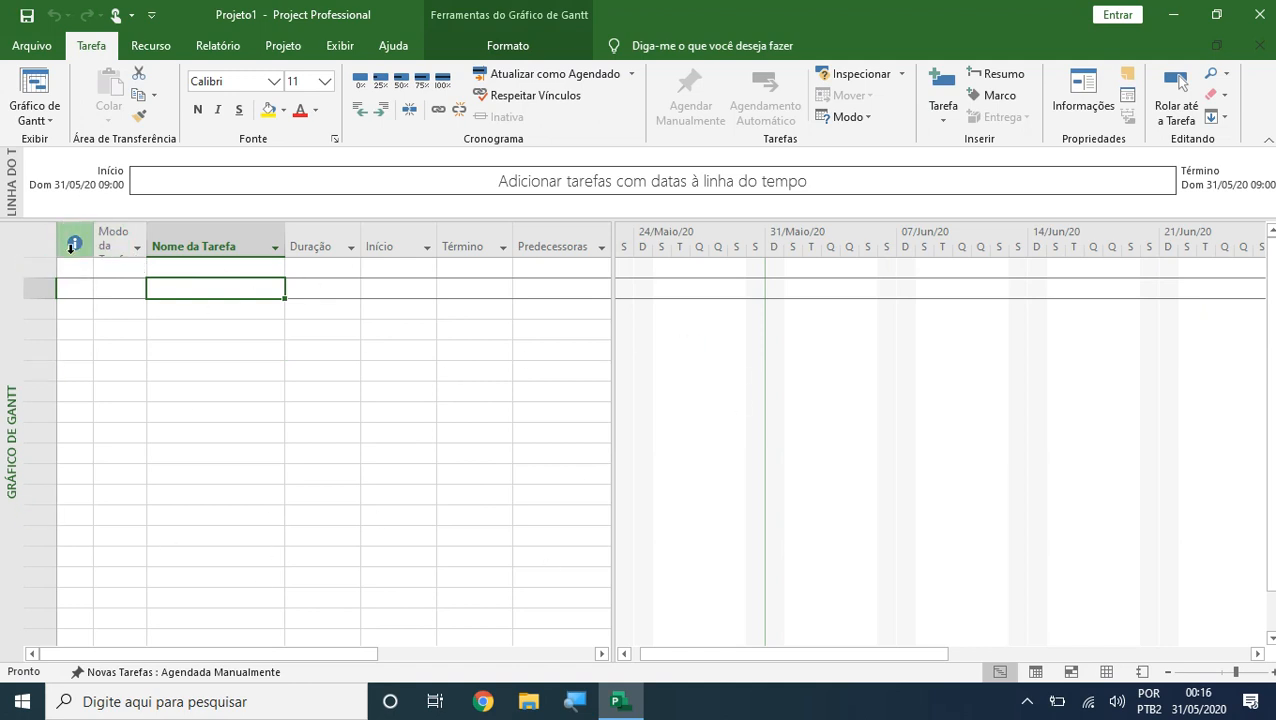
drag(82, 268, 539, 602)
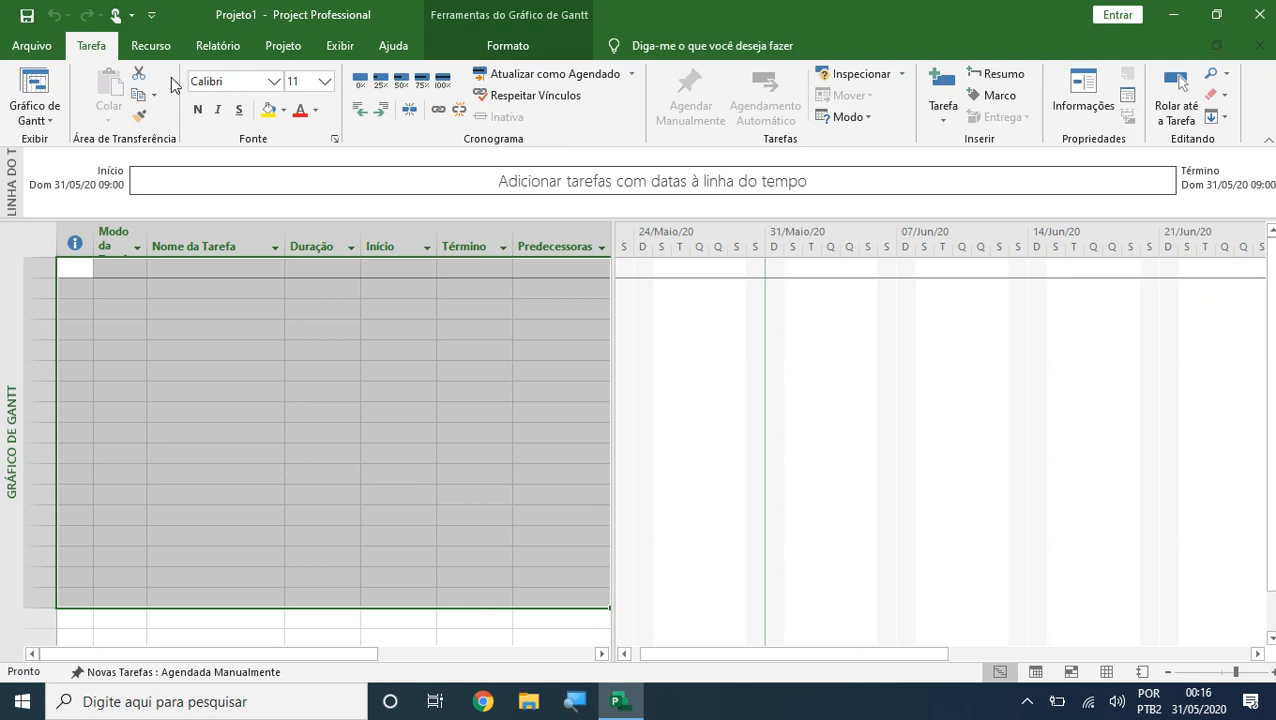
click(1026, 701)
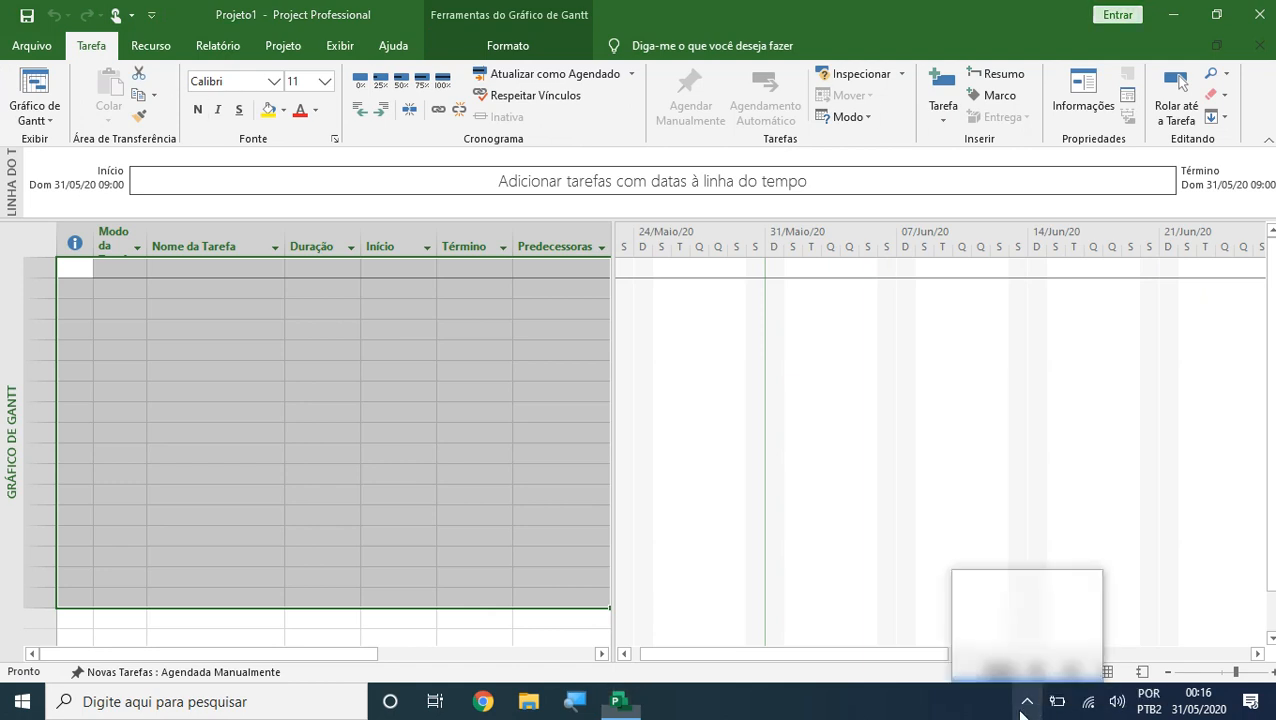
click(956, 714)
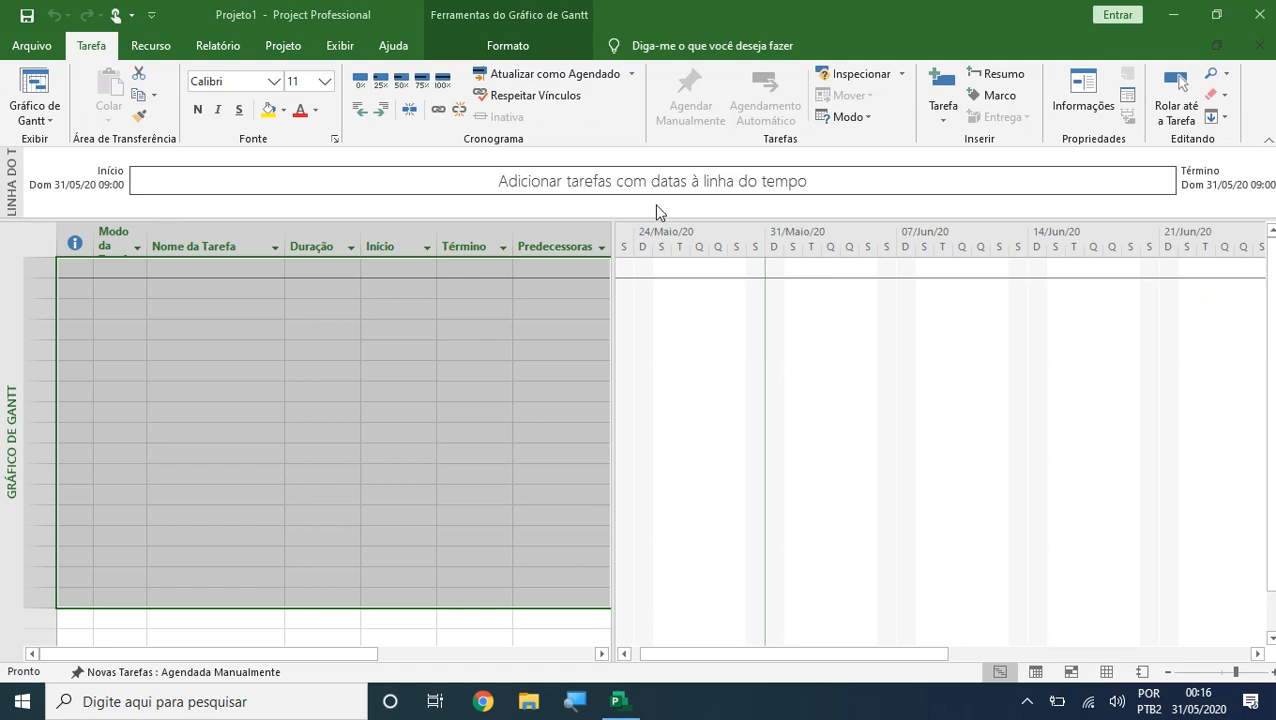
click(449, 456)
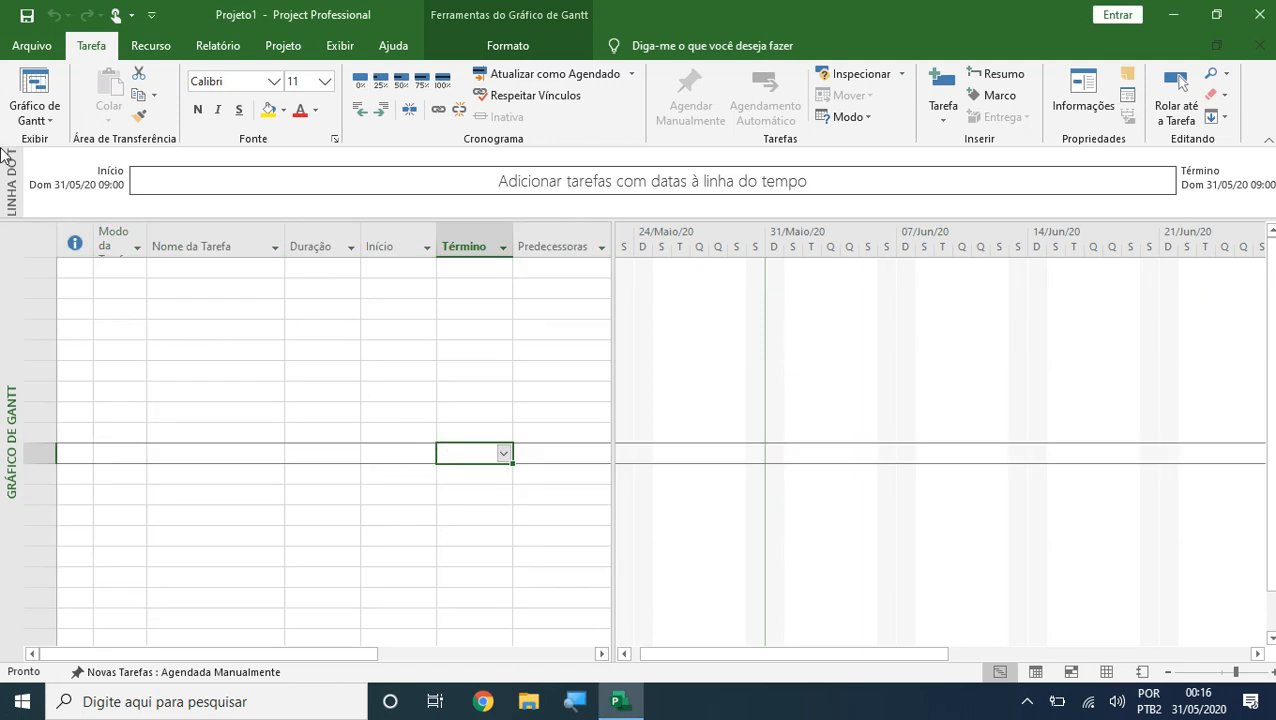
Step: Open the Project options (Opções do Project) and move the dialog aside
click(32, 48)
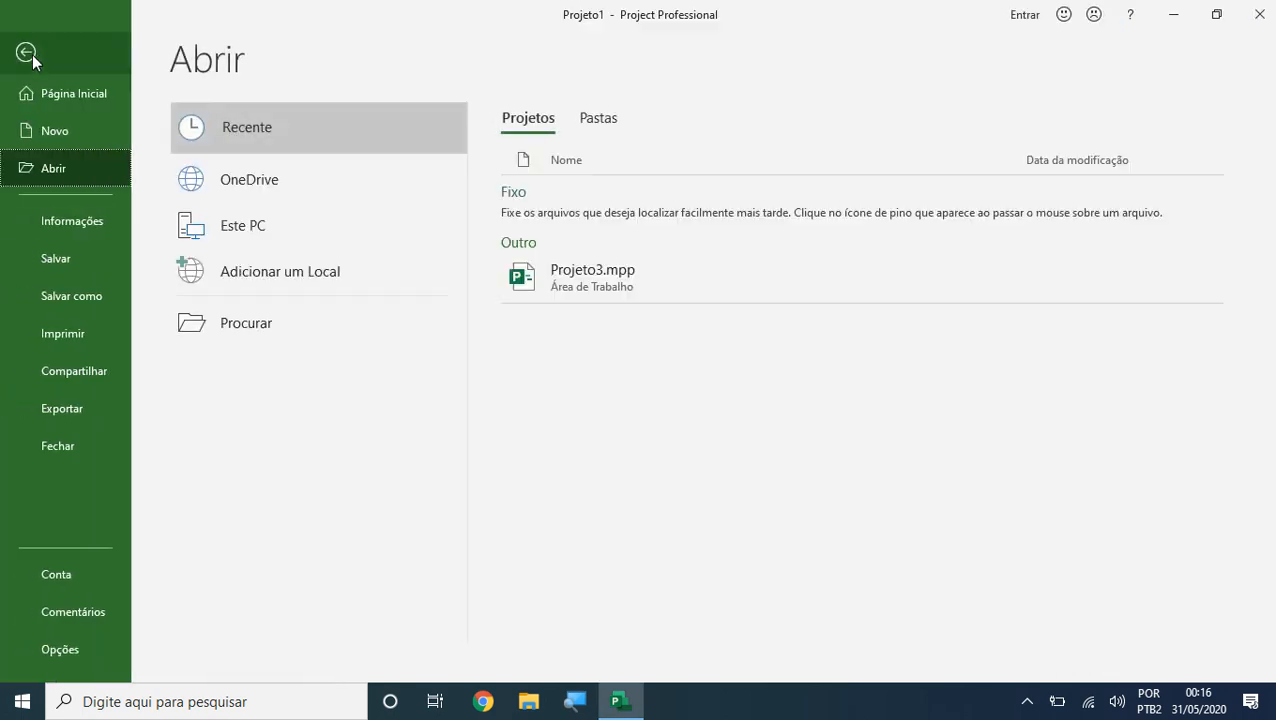
click(51, 650)
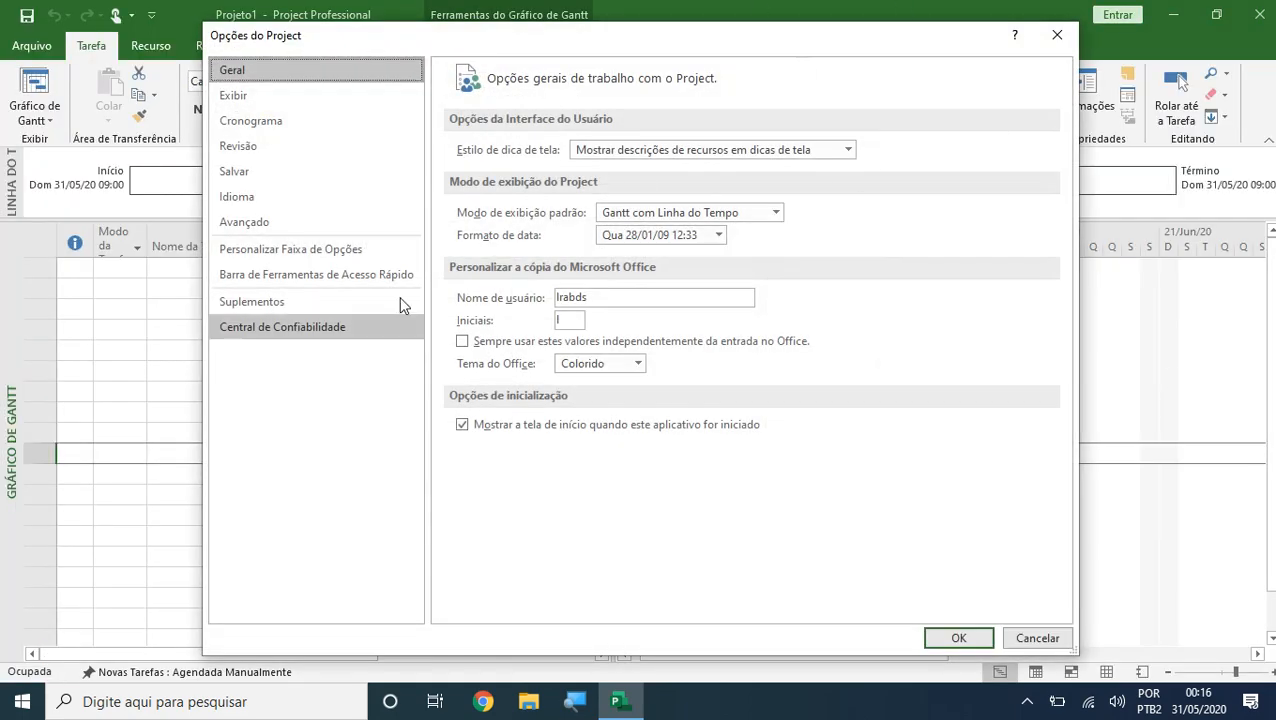
drag(555, 43, 432, 58)
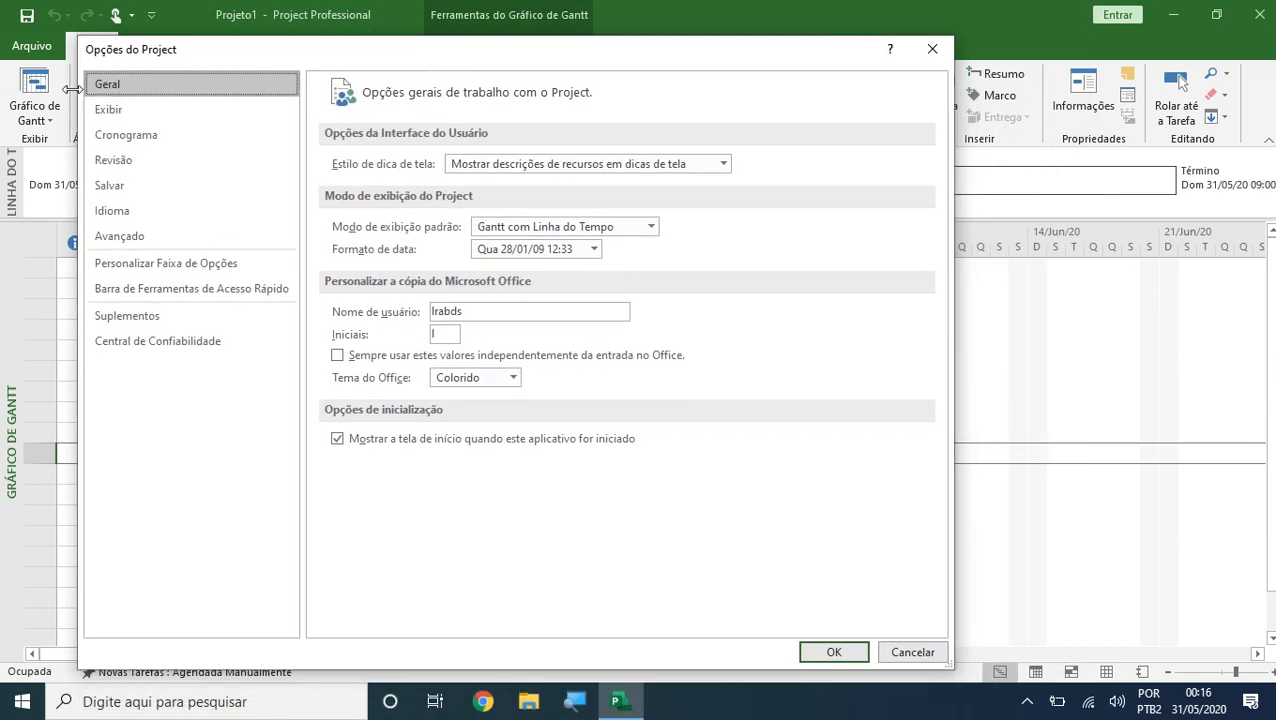
Step: Try the date format Qua 28/01/09 in the general options and return to Qua 28/01/09 12:33
click(550, 250)
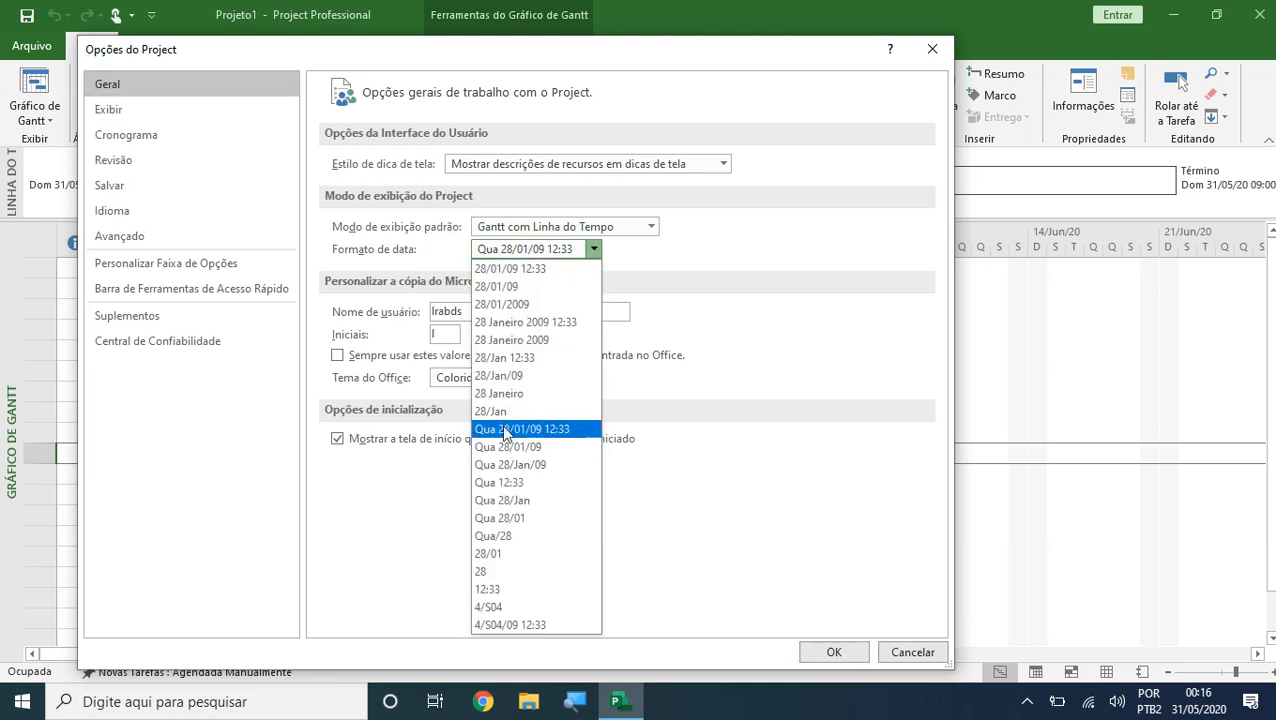
click(545, 450)
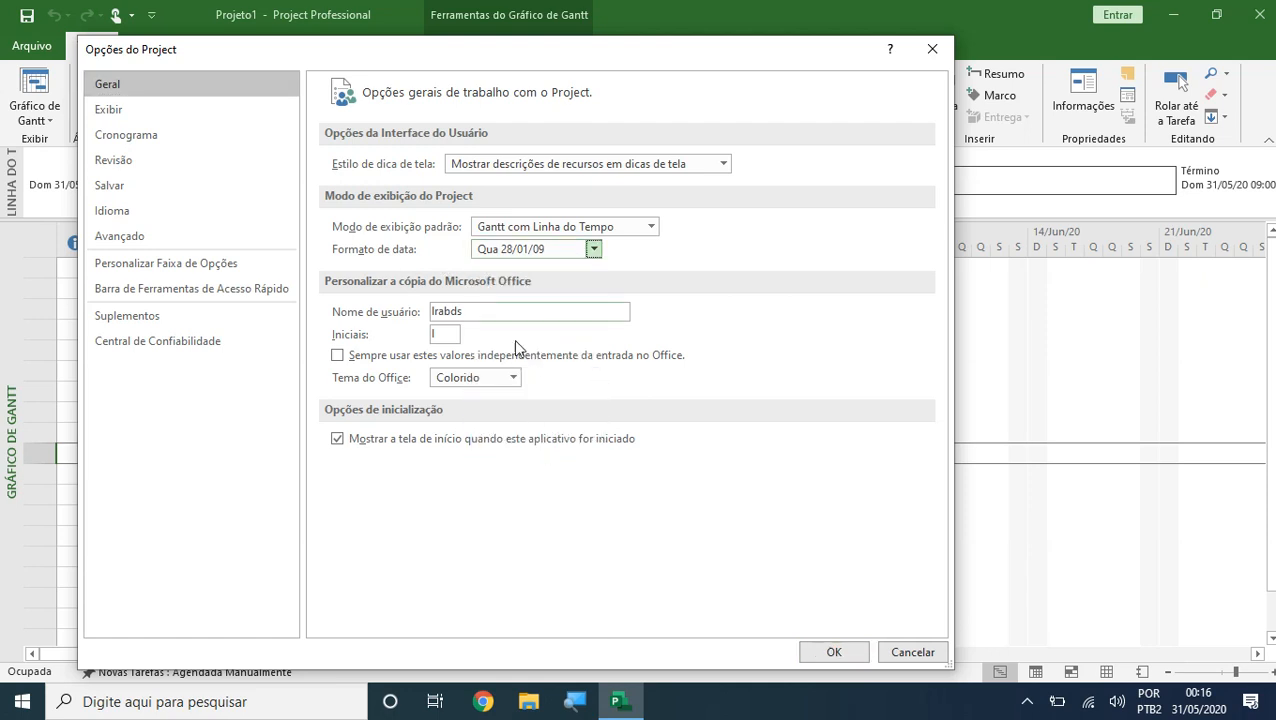
click(528, 254)
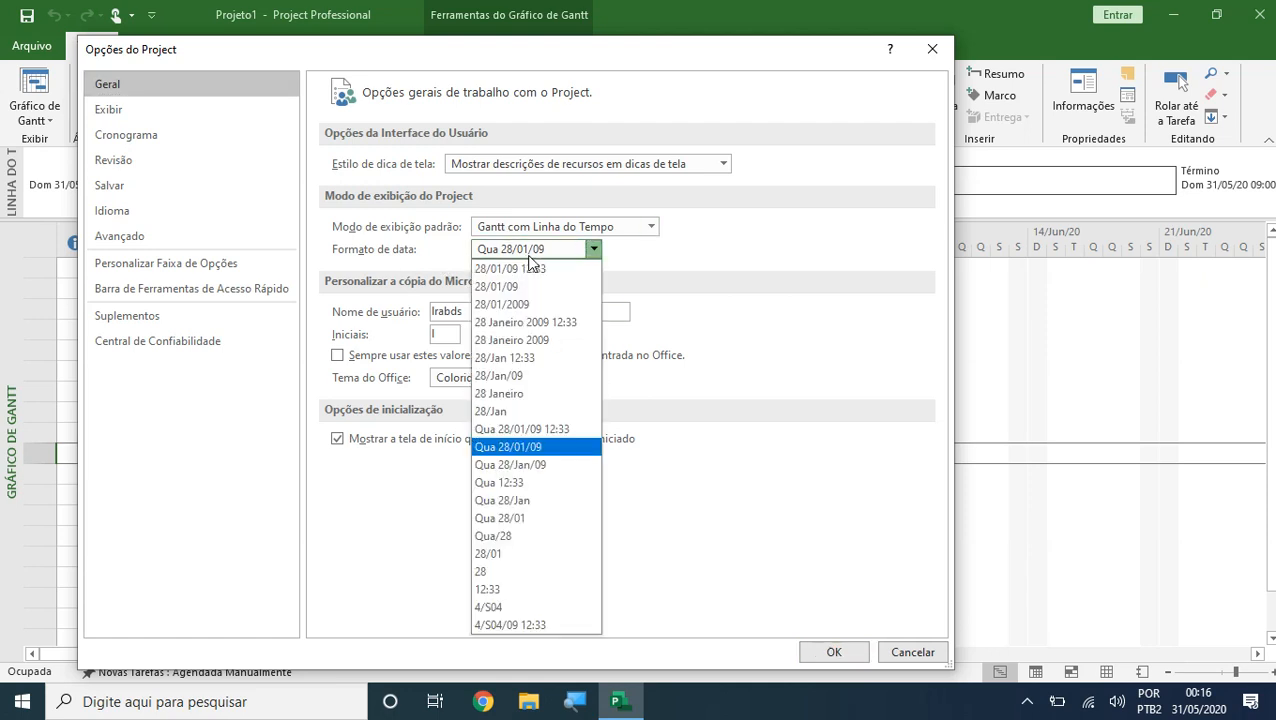
click(529, 430)
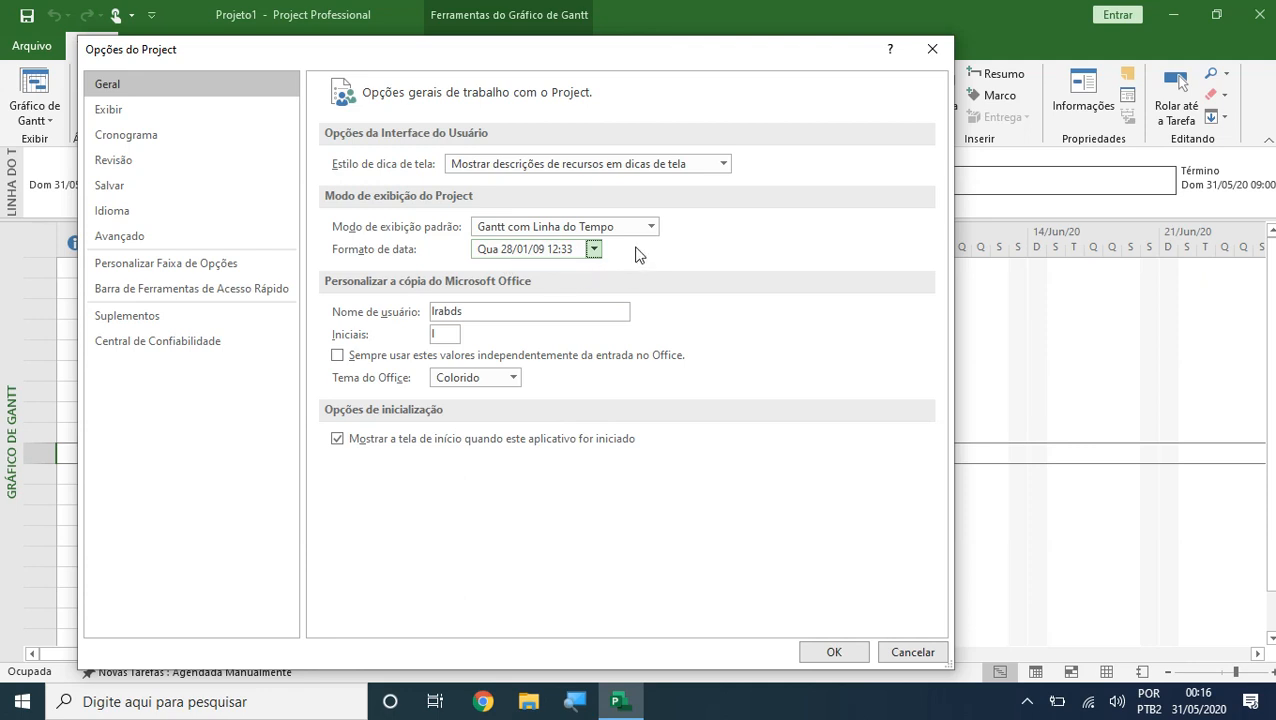
Step: In the schedule (Cronograma) options for Projeto1, start the week on Segunda-feira and the fiscal year in Abril
click(145, 143)
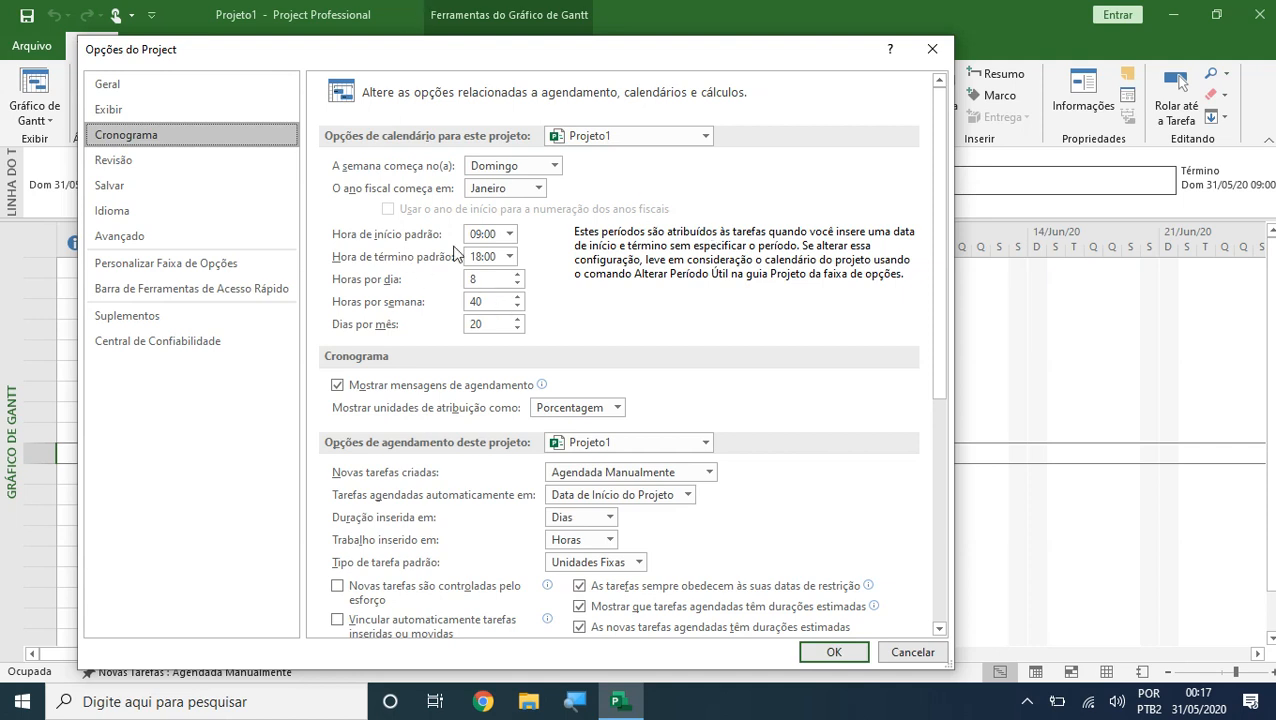
click(554, 166)
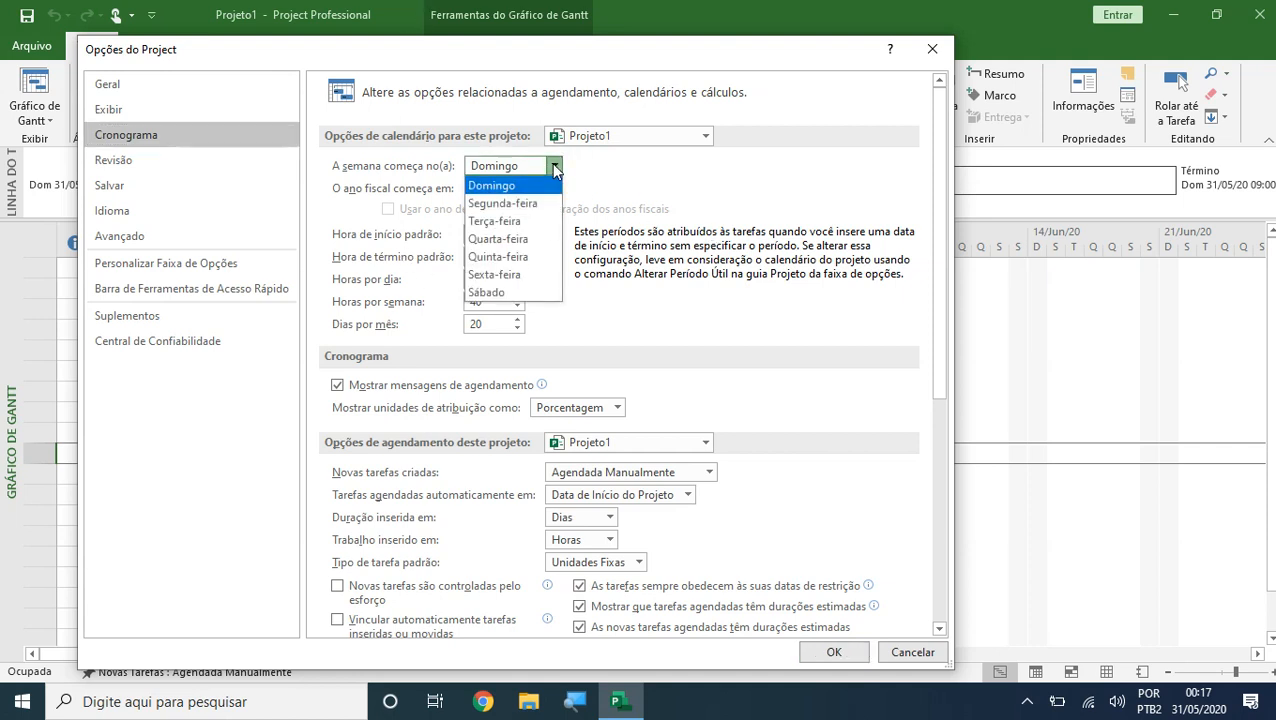
click(533, 203)
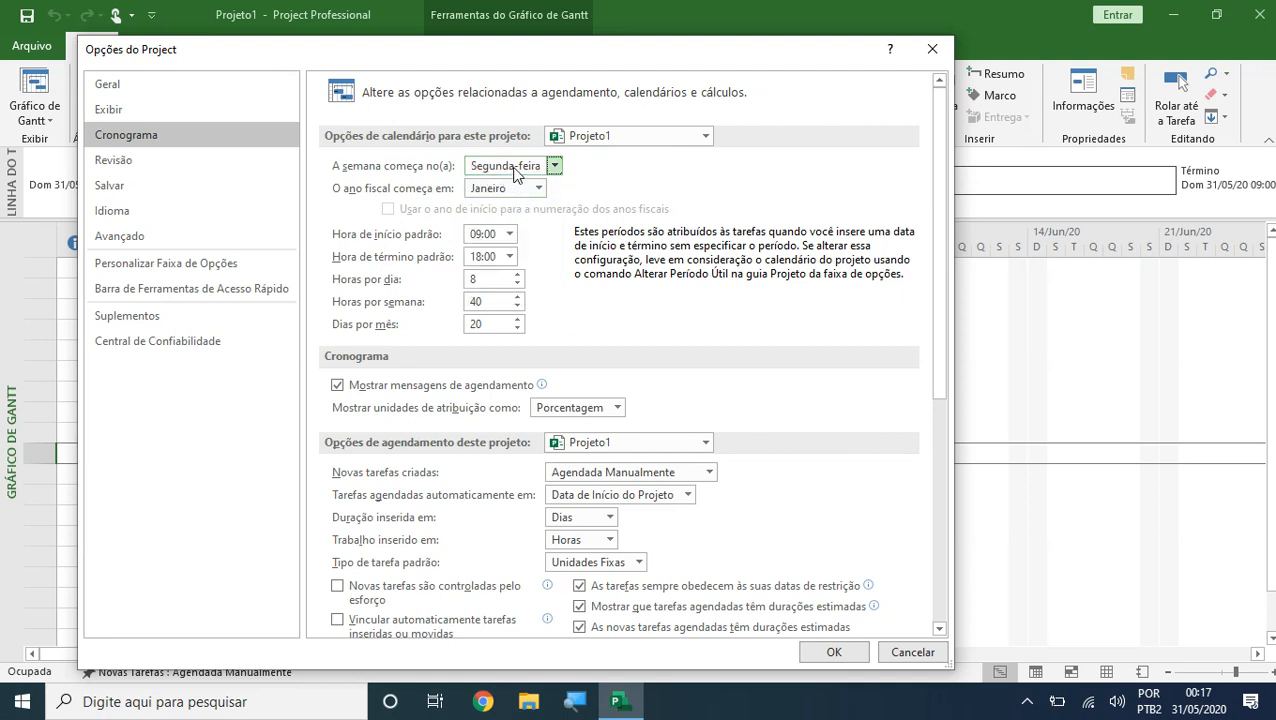
click(494, 190)
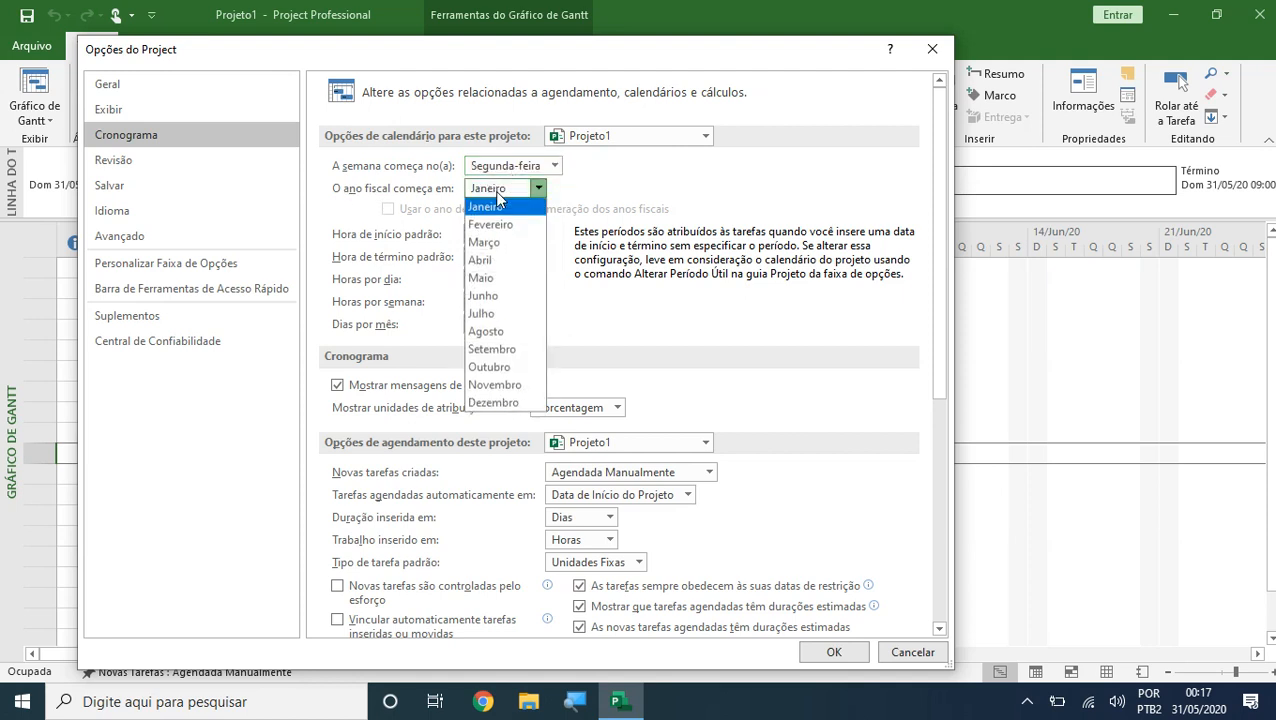
click(505, 262)
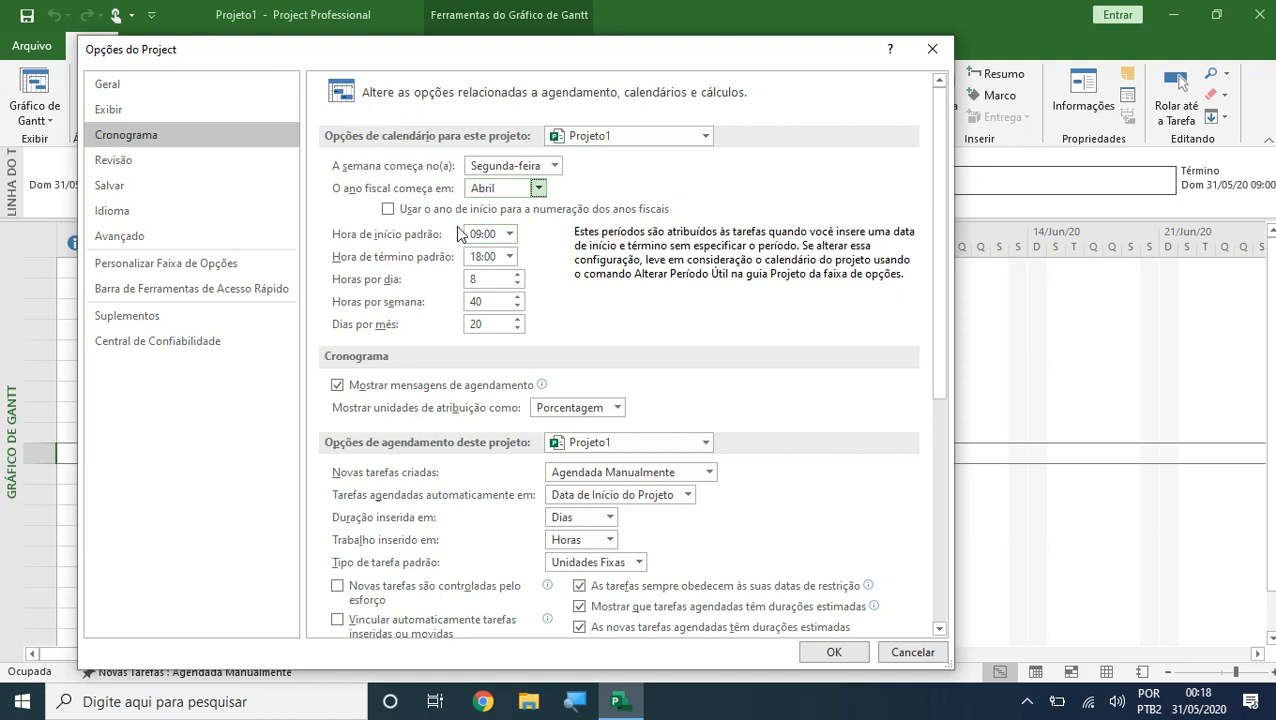
Step: Set the project's default start time to 08:00 and default end time to 17:00
click(510, 233)
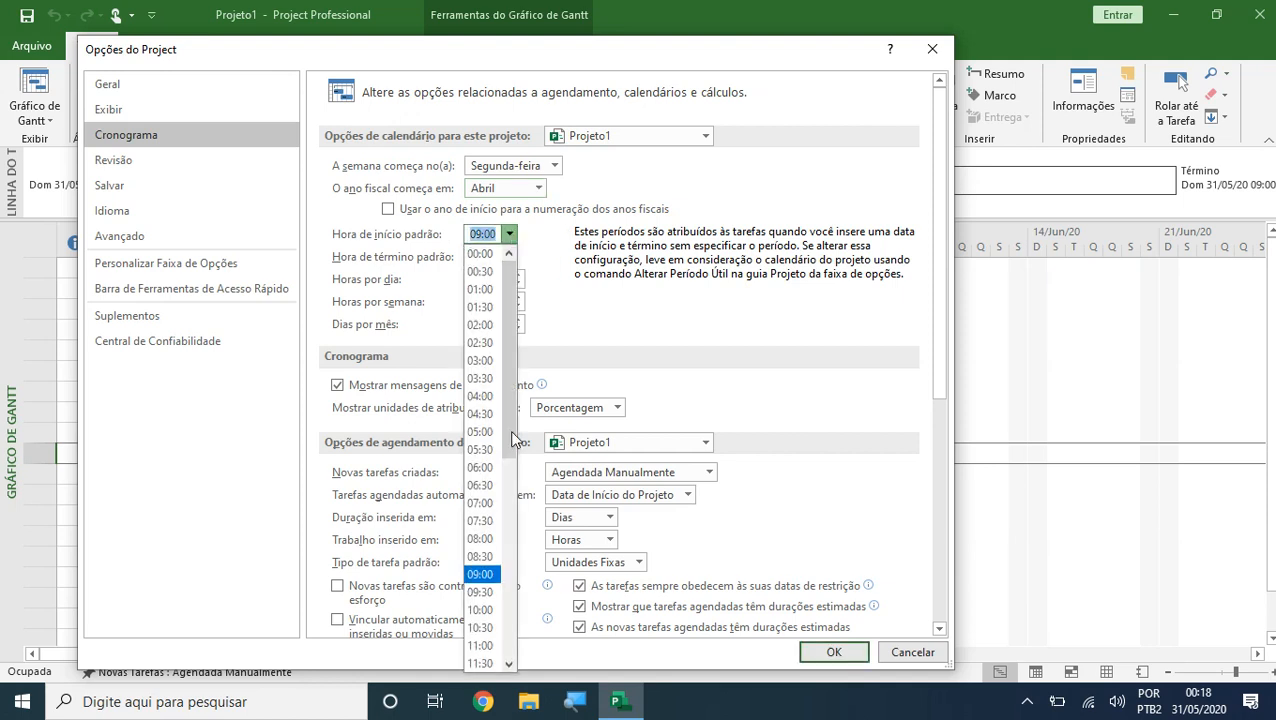
click(480, 556)
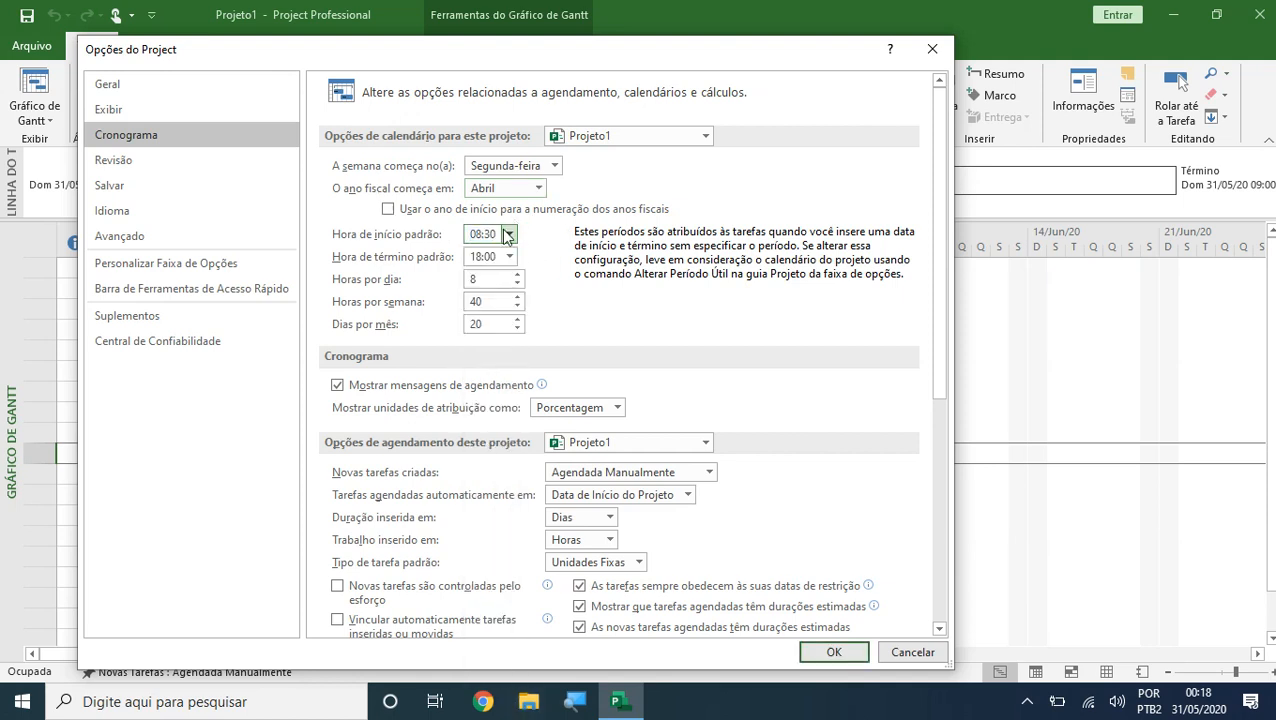
click(508, 233)
click(485, 537)
click(510, 257)
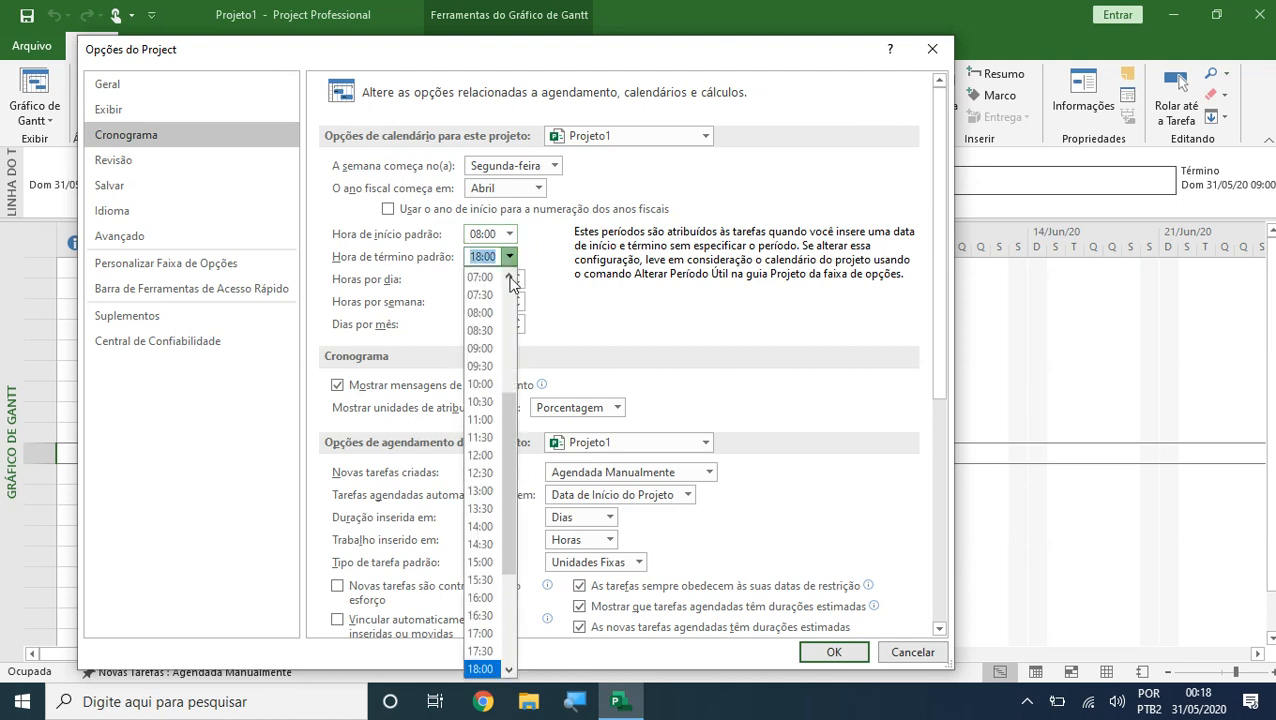
click(482, 633)
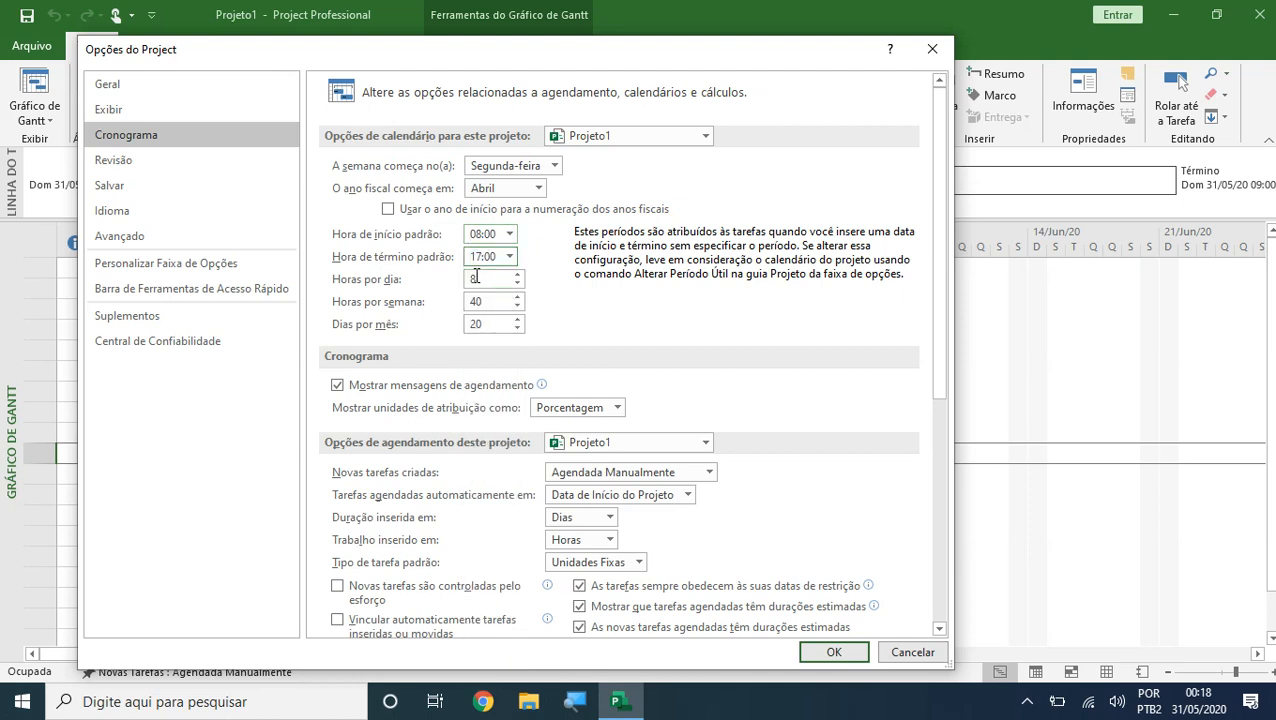
Step: Set the project calendar to 44 hours per week and 22 days per month, and apply the options
click(485, 279)
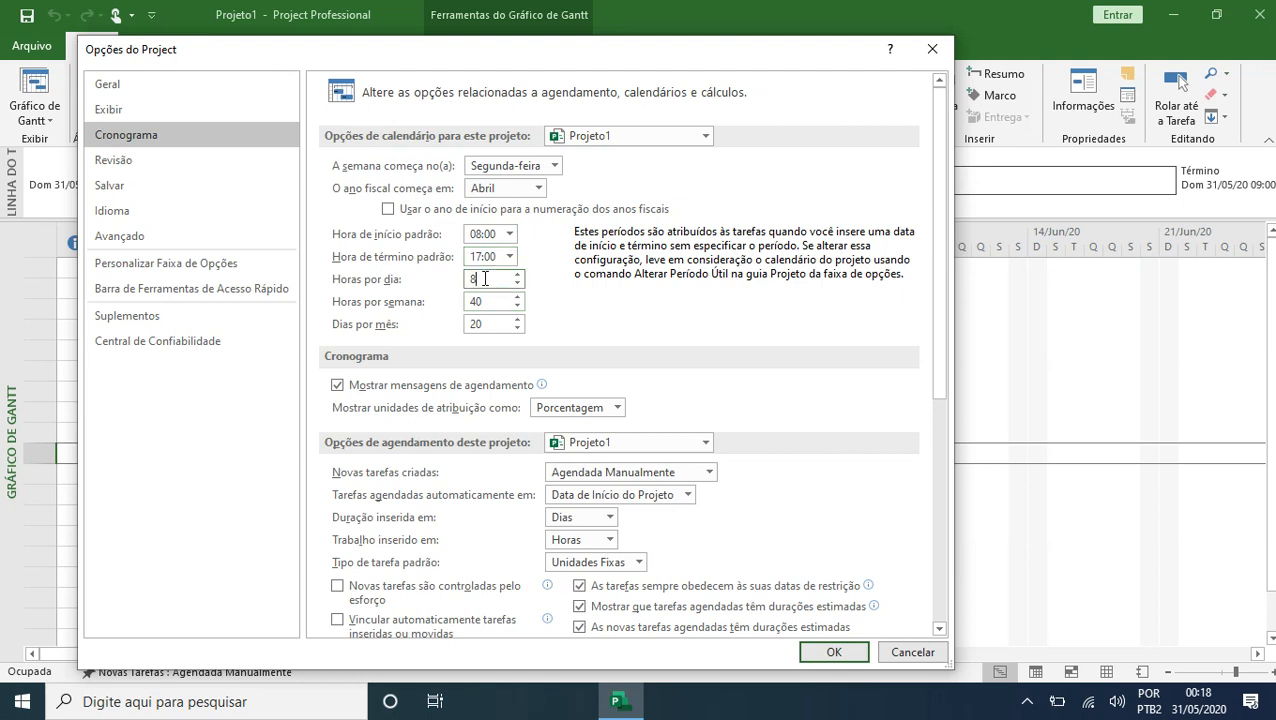
drag(485, 279, 460, 279)
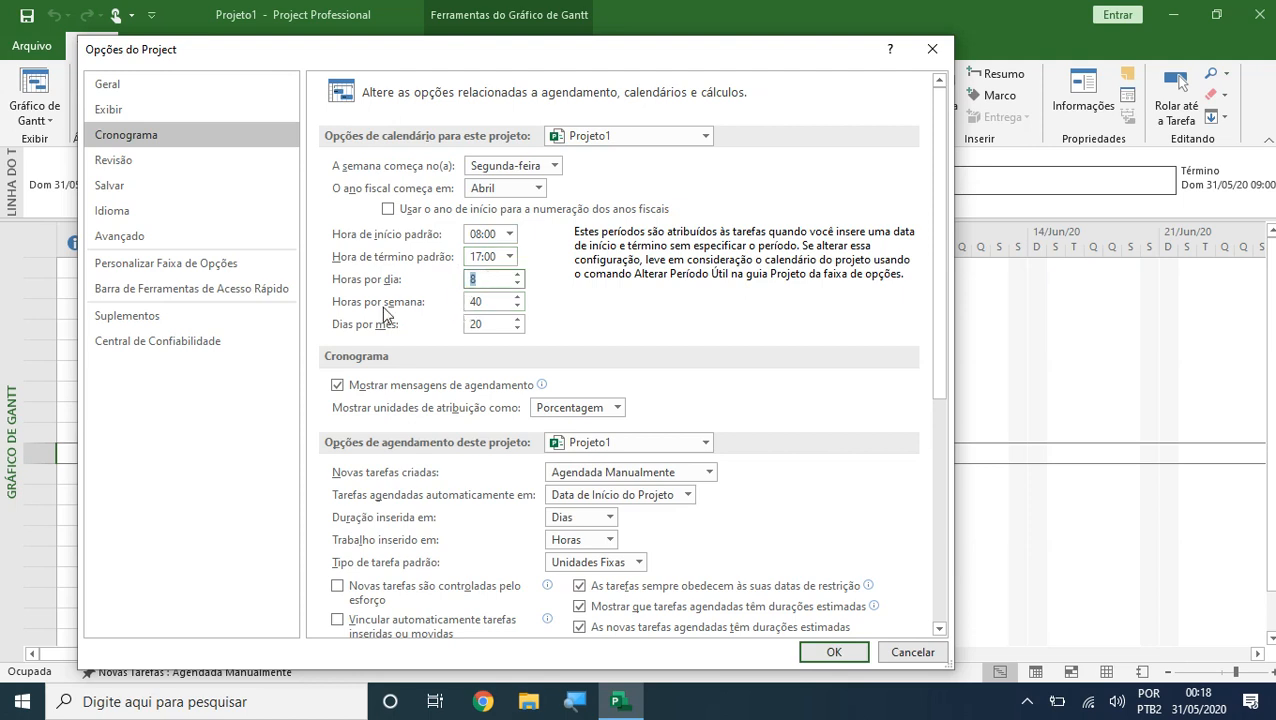
drag(505, 301, 410, 284)
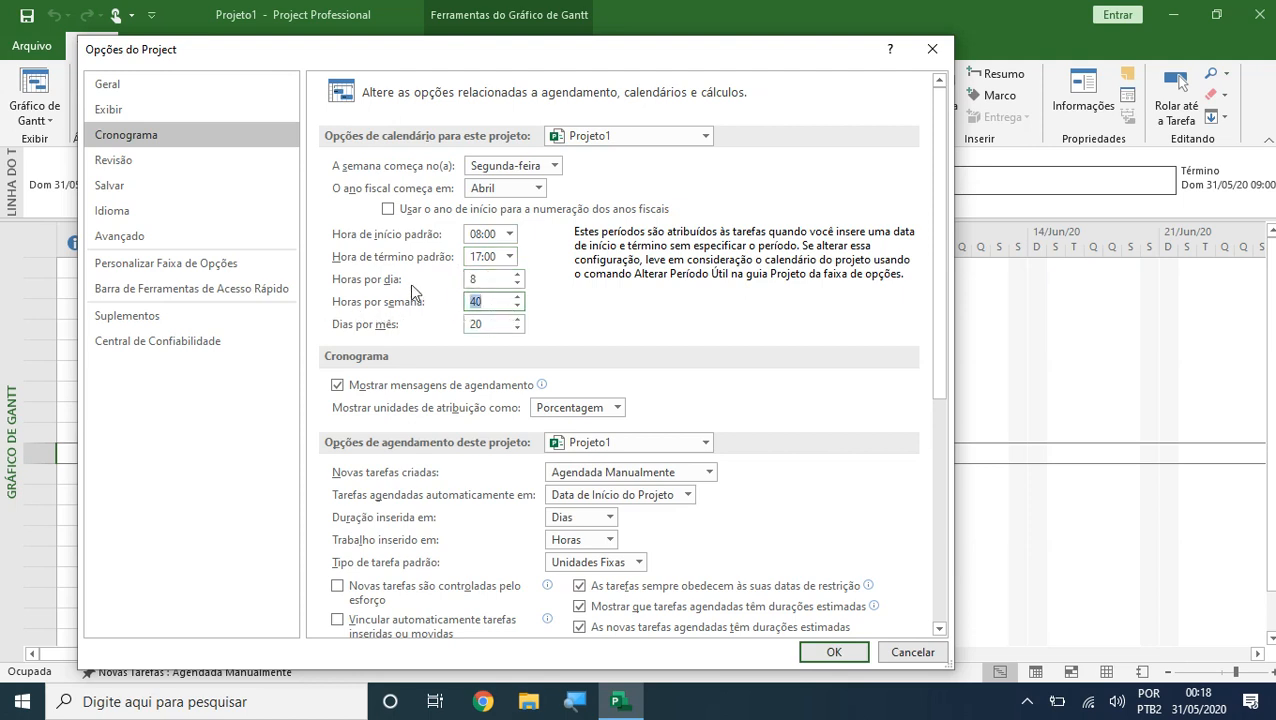
text(44)
key(Tab)
text(22)
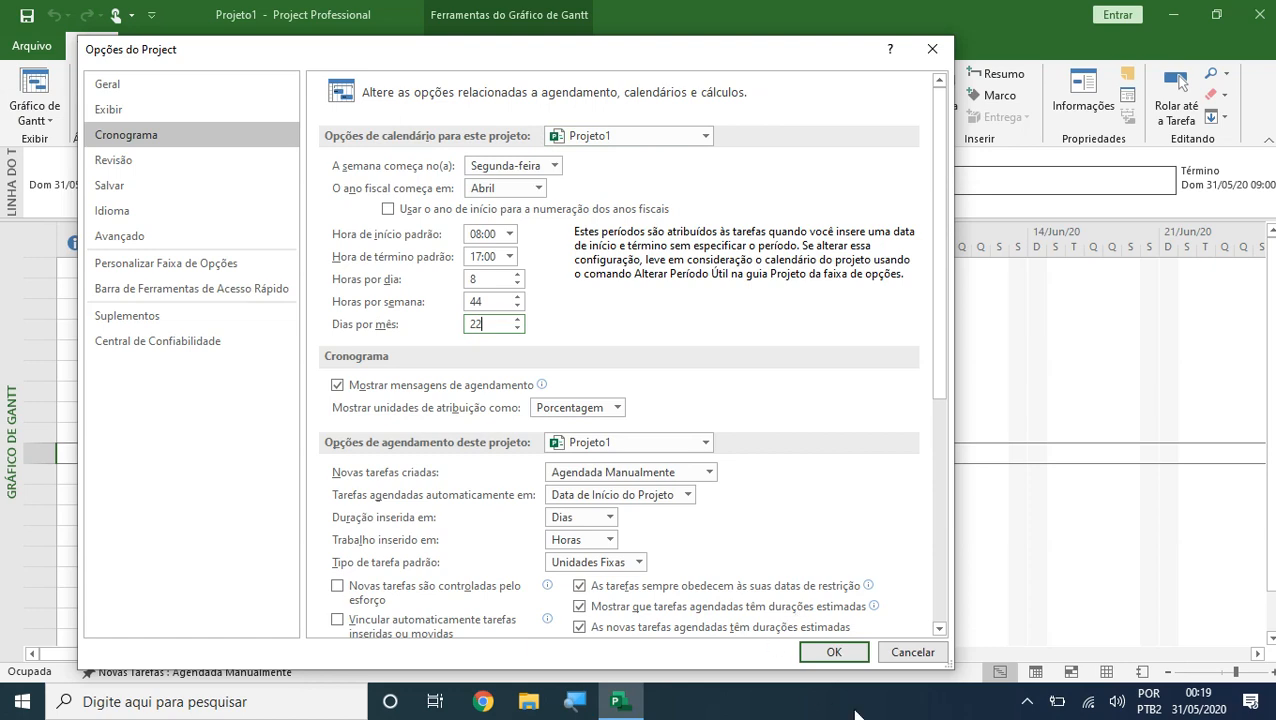
click(828, 652)
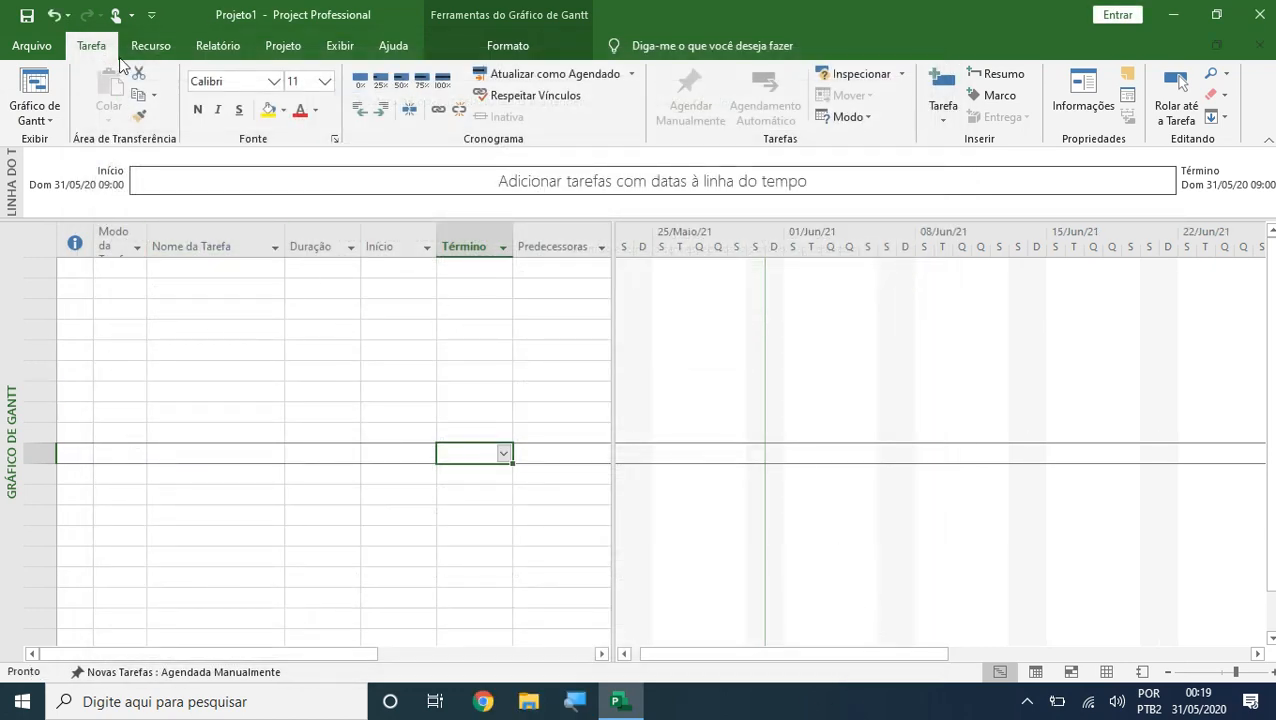
Step: In the working time settings (Alterar Período Útil), create a calendar named REFORMA DE CASA as a copy of Padrão
click(278, 50)
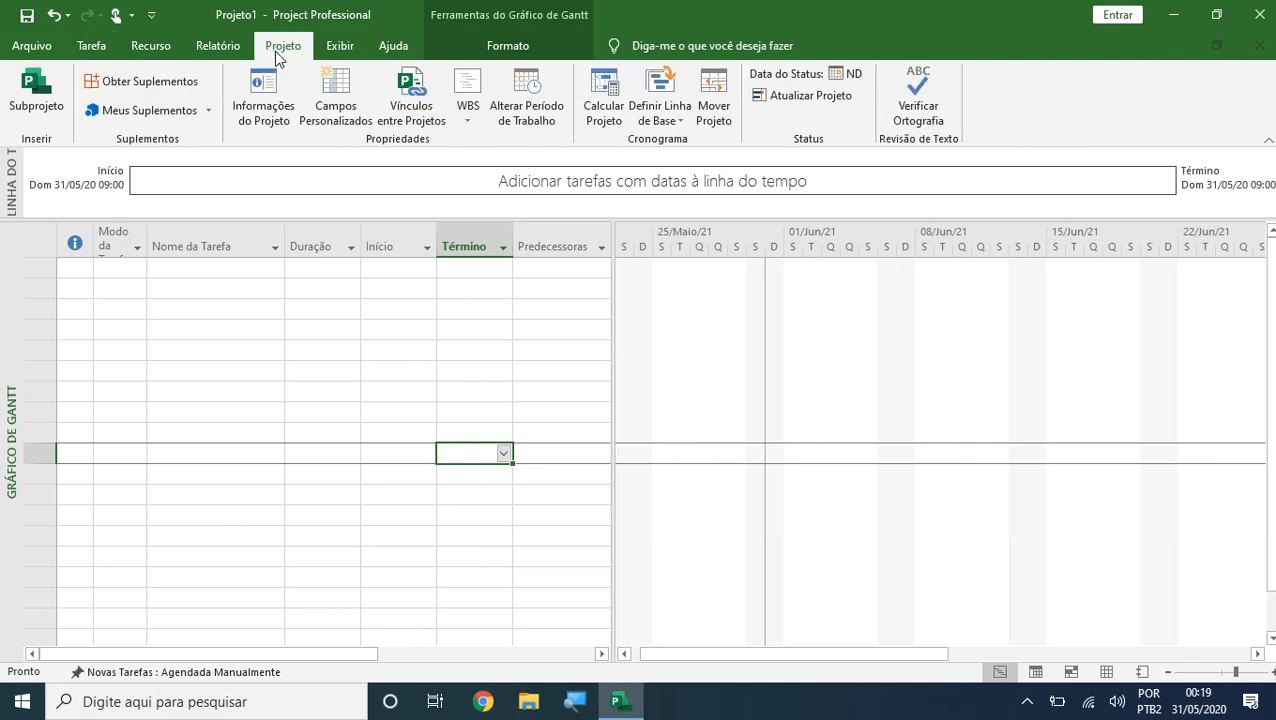
click(538, 122)
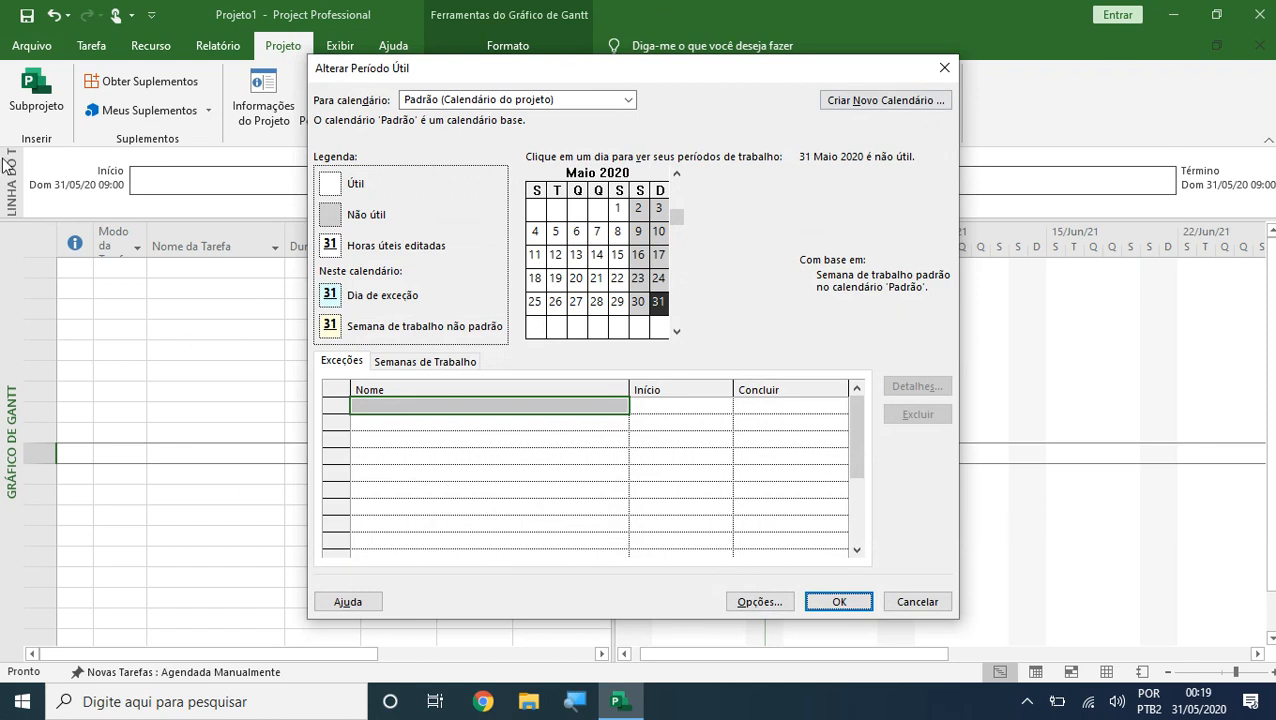
click(893, 102)
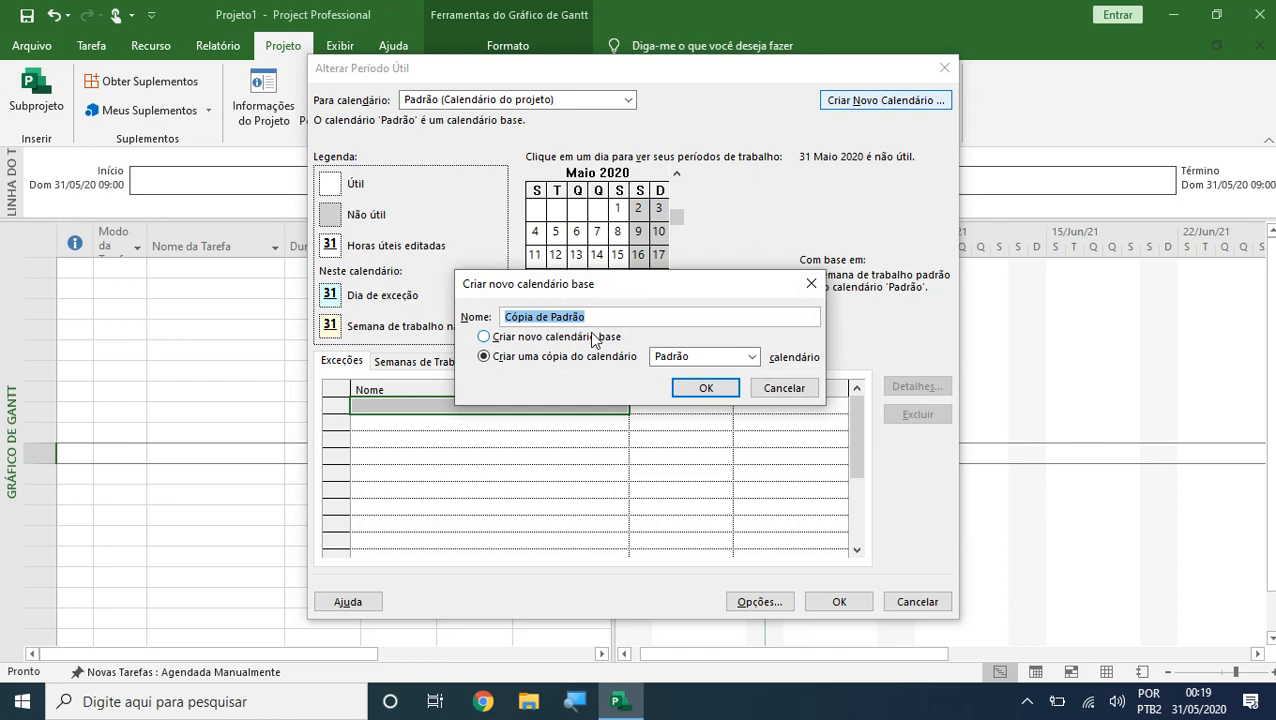
text(REF)
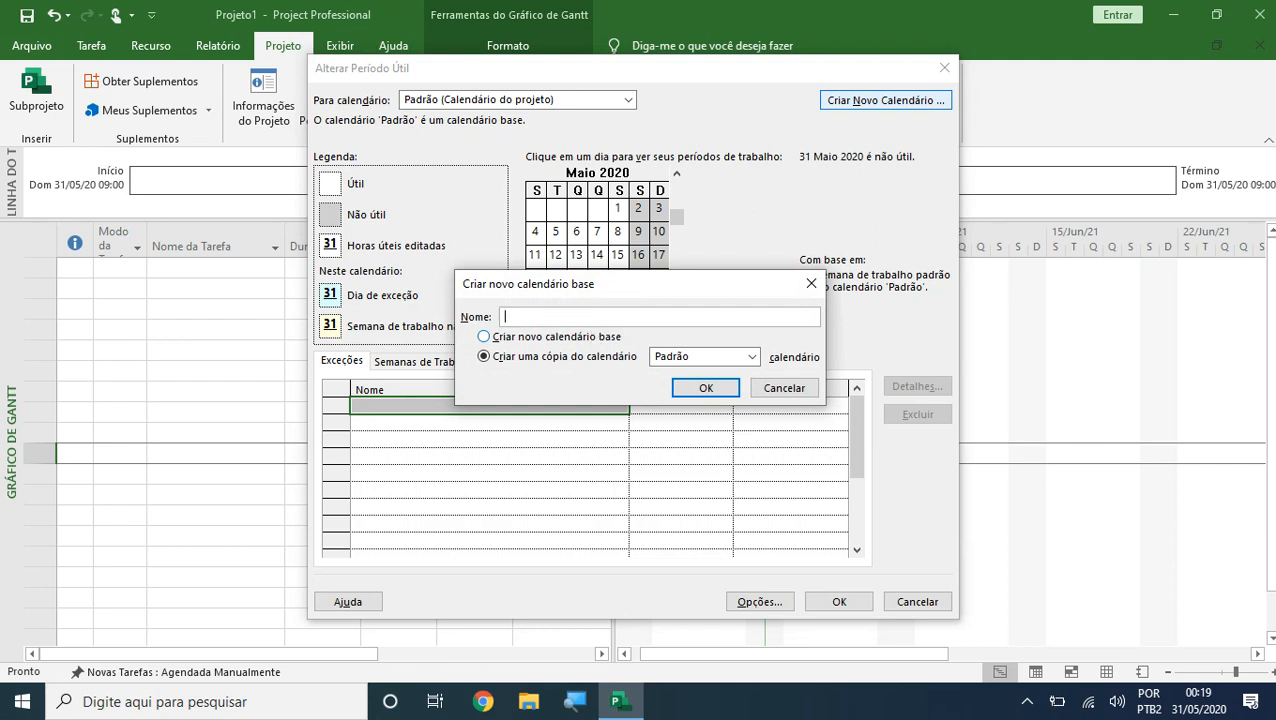
text(ORMA DE CASA)
click(705, 388)
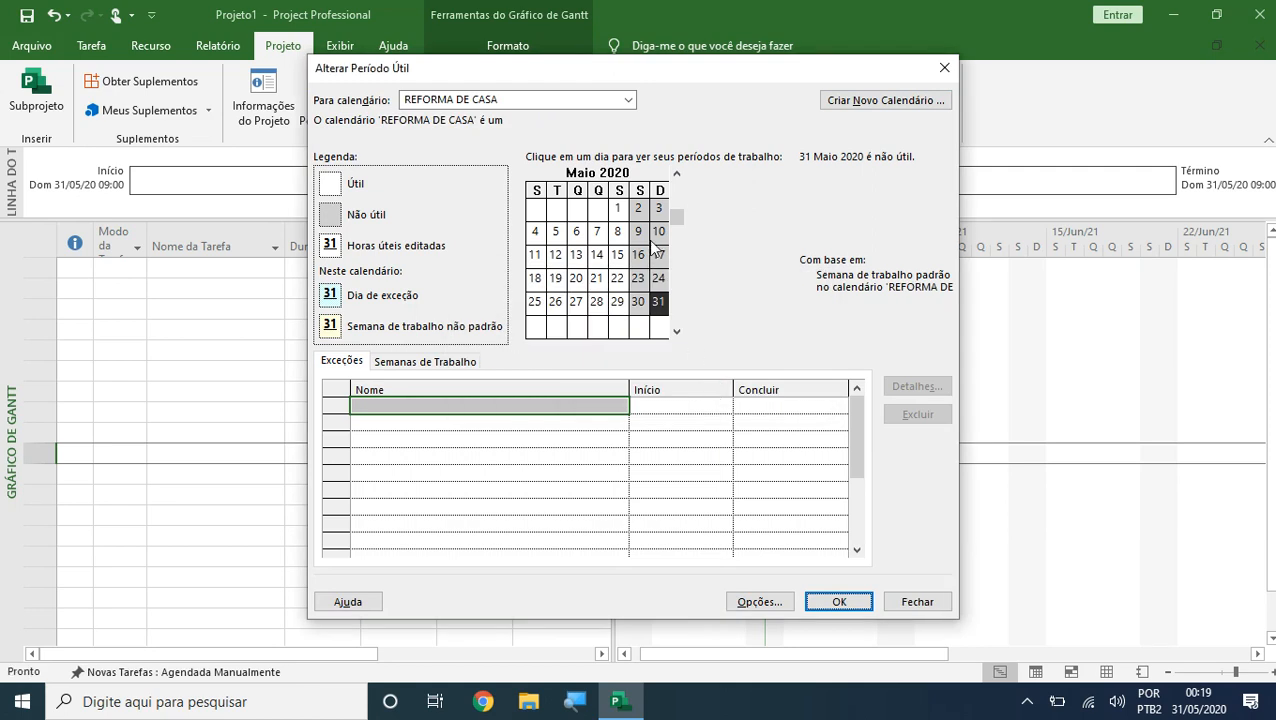
Step: For the REFORMA DE CASA calendar, open the [Padrão] work week details and choose specific working times for Segunda-feira through Sábado
click(576, 100)
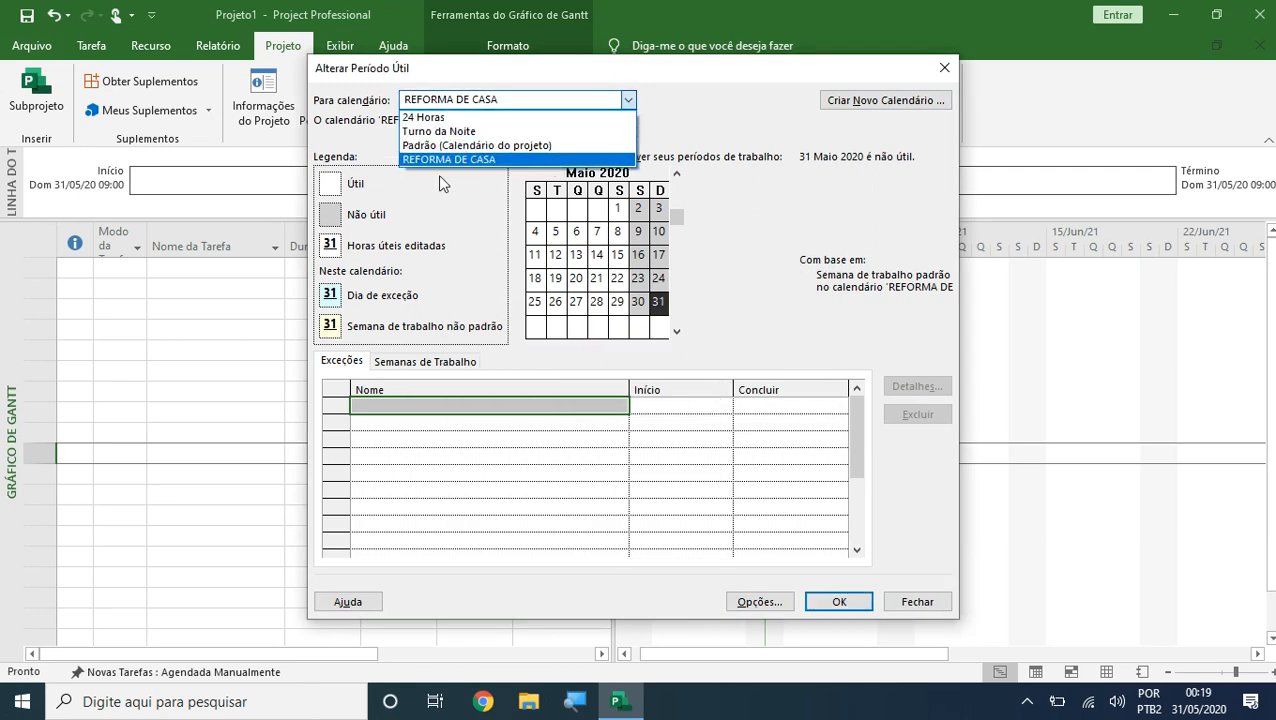
click(418, 162)
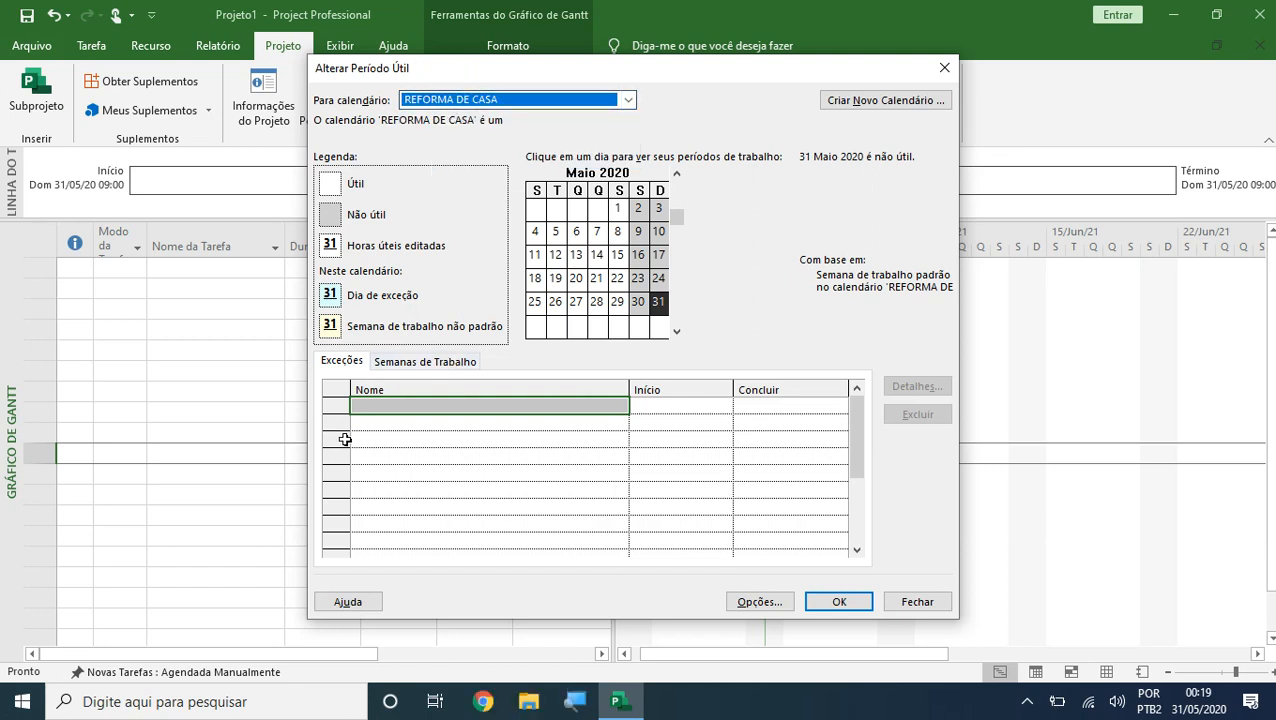
drag(396, 404, 400, 534)
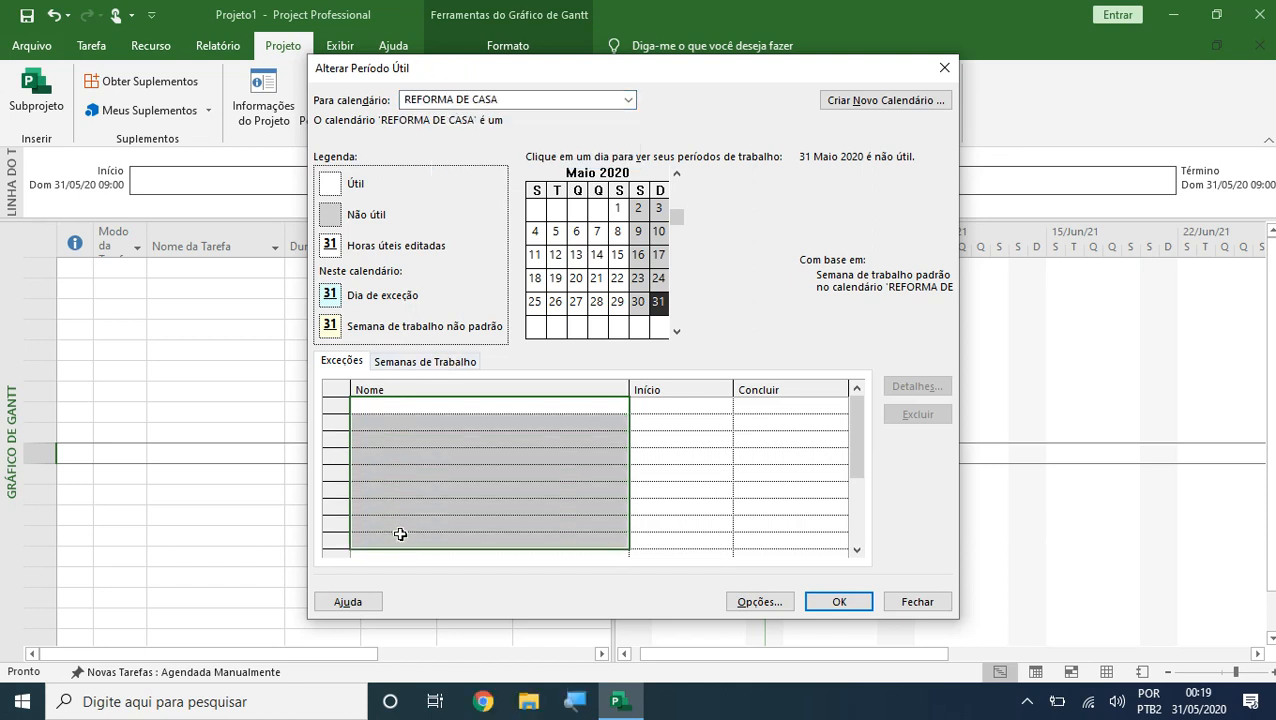
click(409, 365)
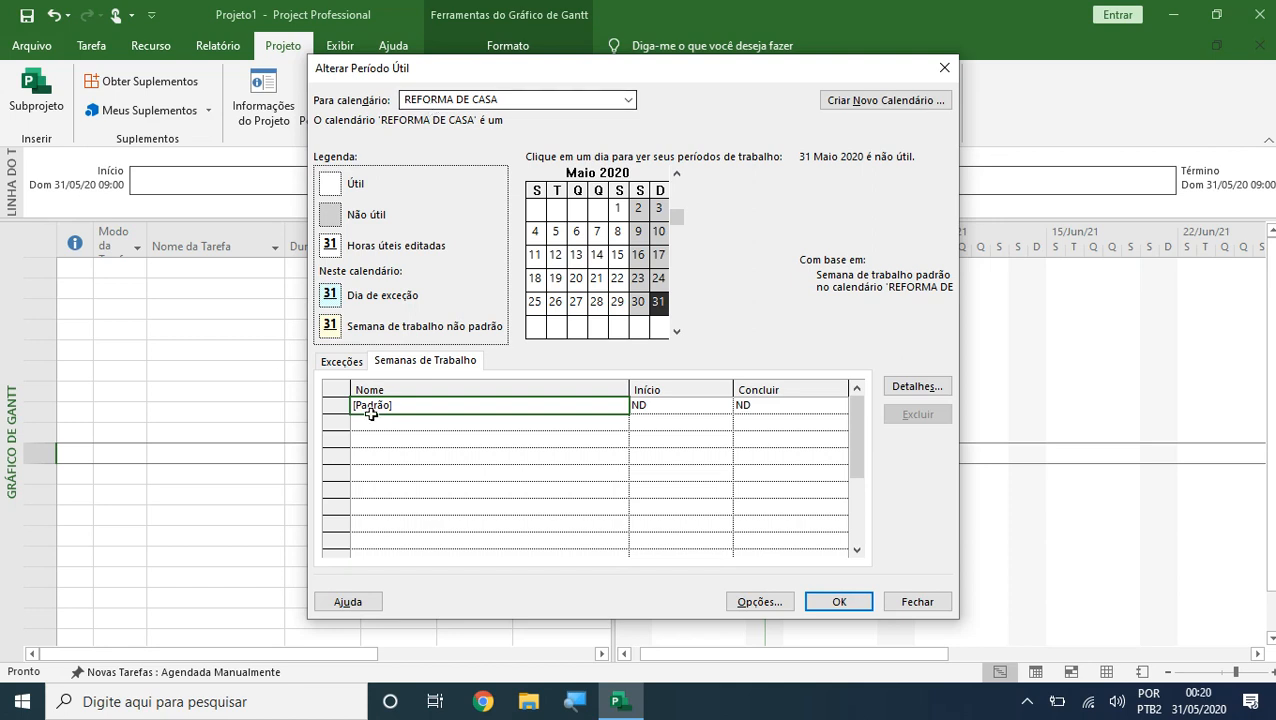
click(399, 406)
click(917, 387)
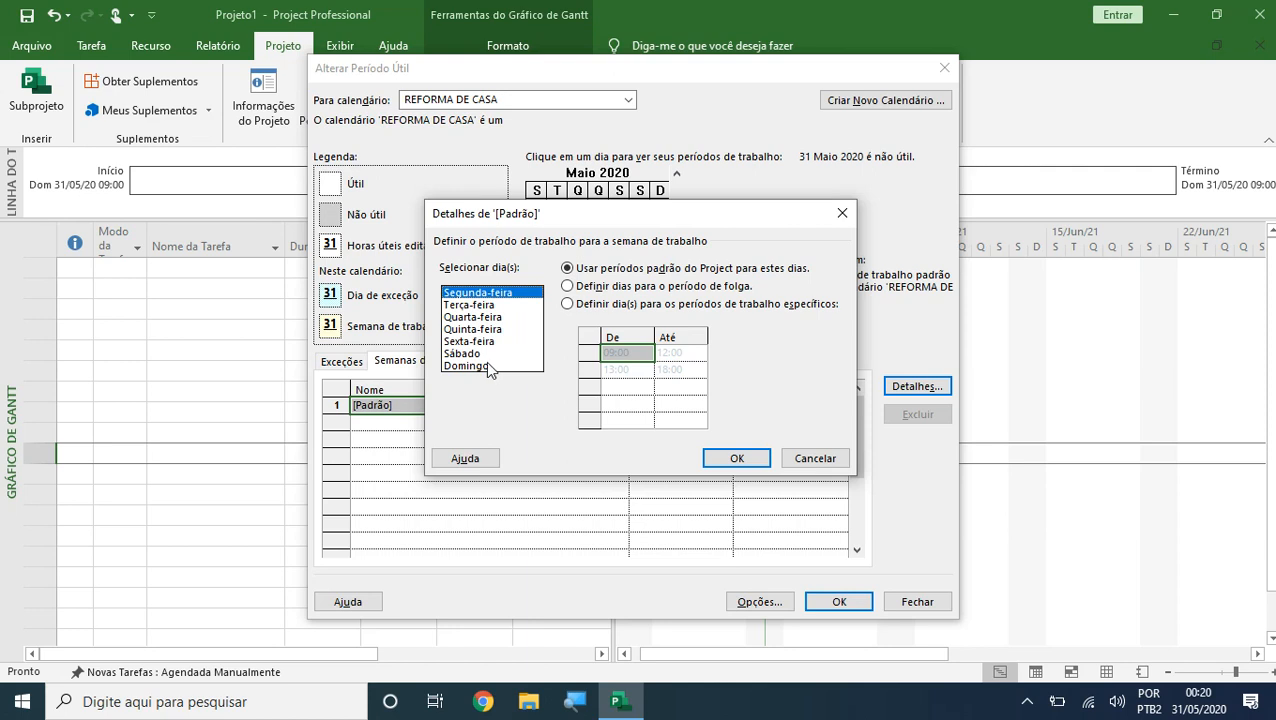
click(604, 306)
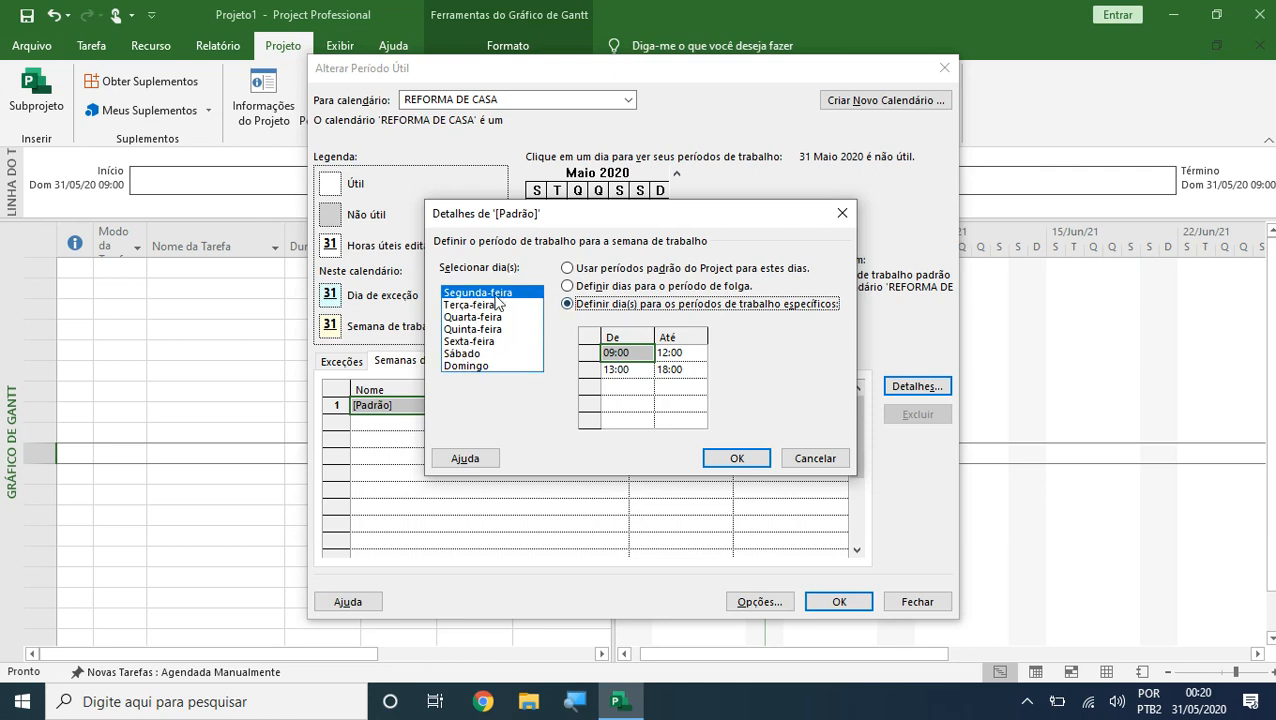
shift+click(466, 354)
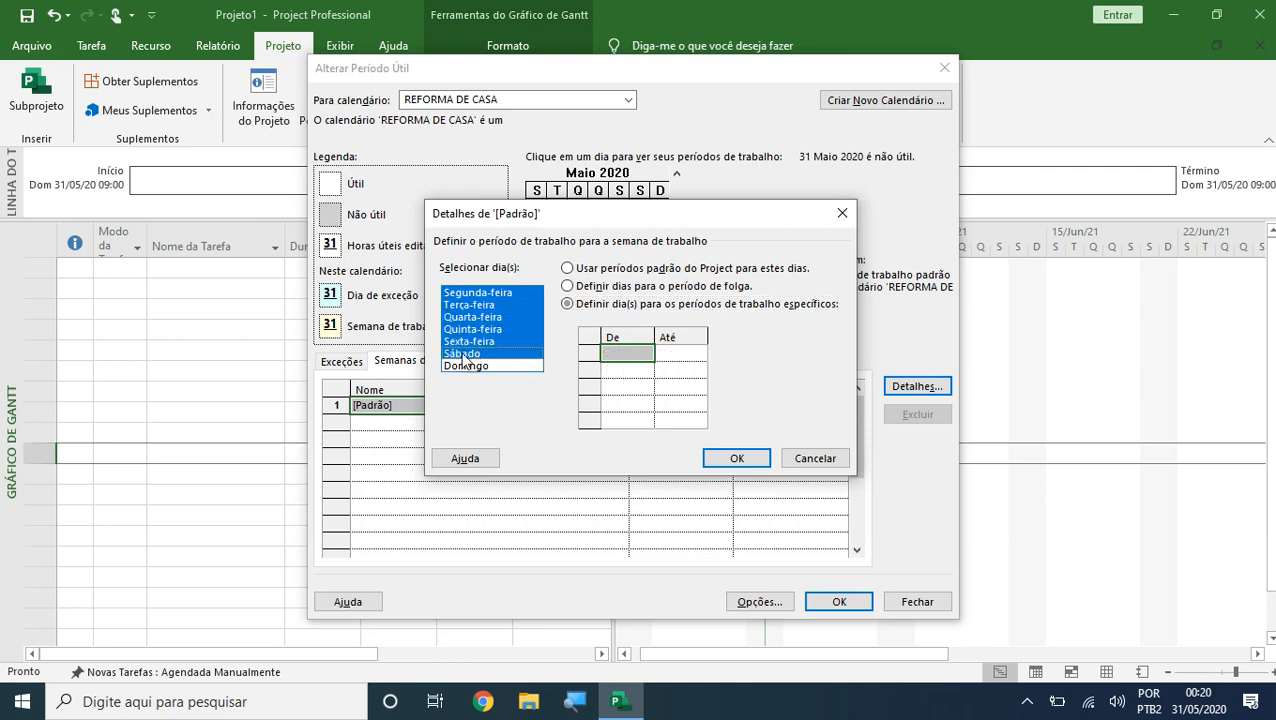
click(600, 304)
Step: Set the selected days' working periods to 08:00–12:00 and 13:00–17:00, and confirm the work week details
click(630, 352)
text(08)
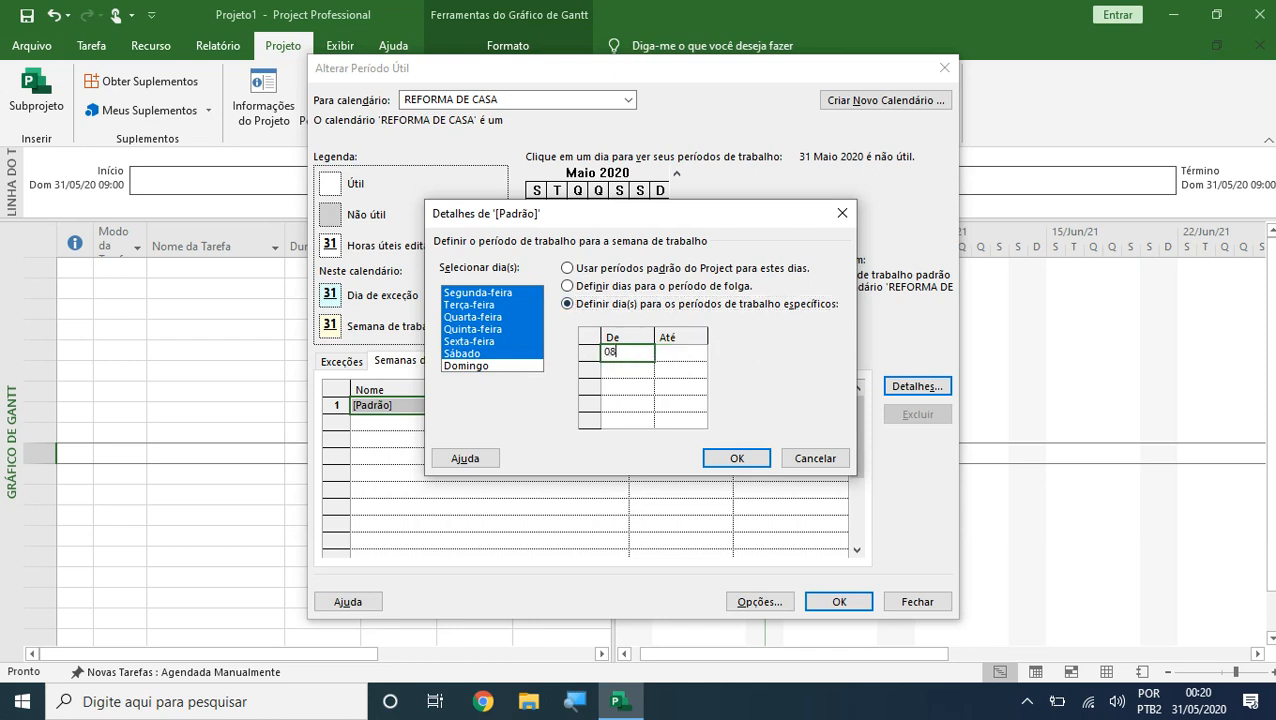
click(676, 353)
text(12)
click(630, 370)
text(13)
click(669, 370)
text(17)
key(Return)
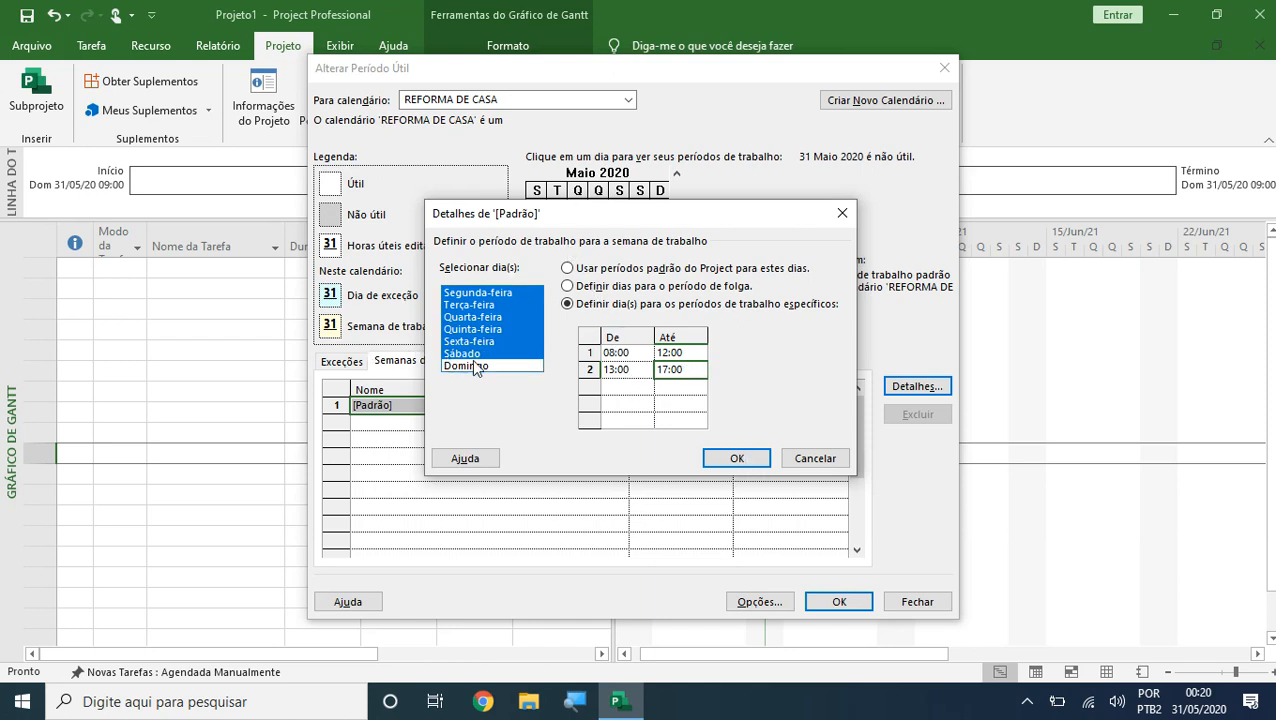
click(714, 458)
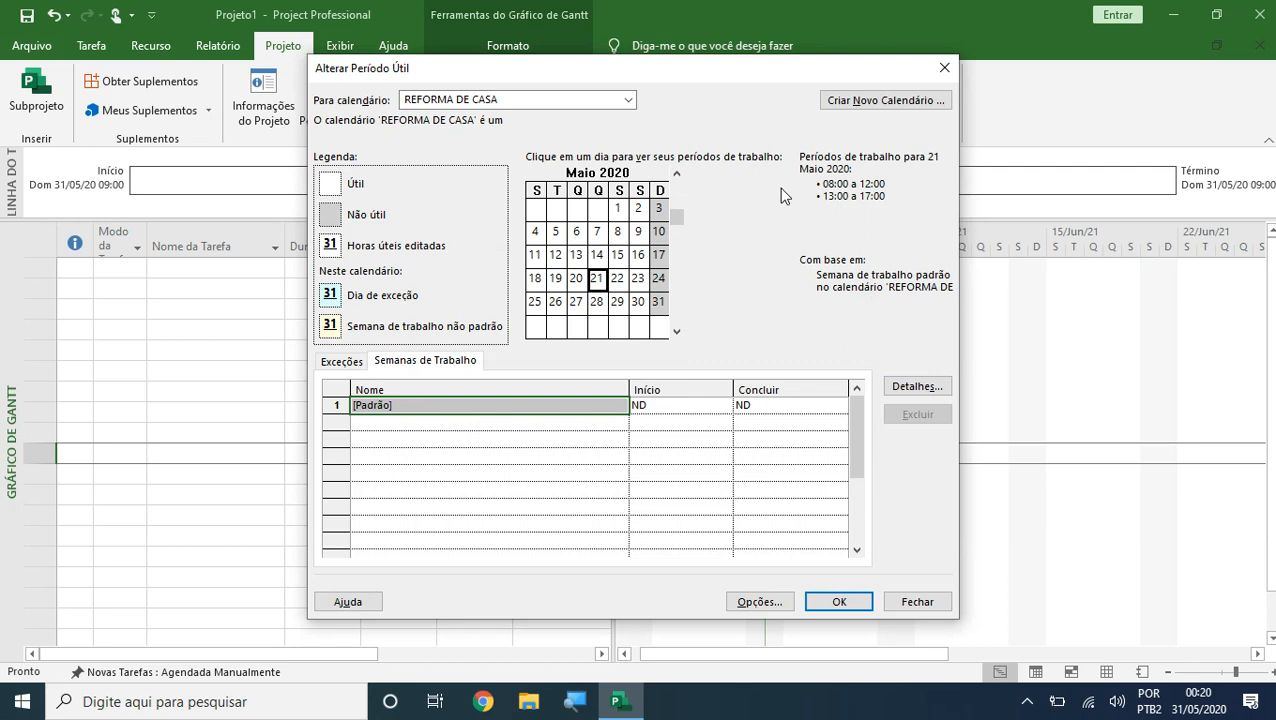
Step: Add a one-day exception to the REFORMA DE CASA calendar that starts and finishes on 20/05/2020
drag(661, 208, 668, 305)
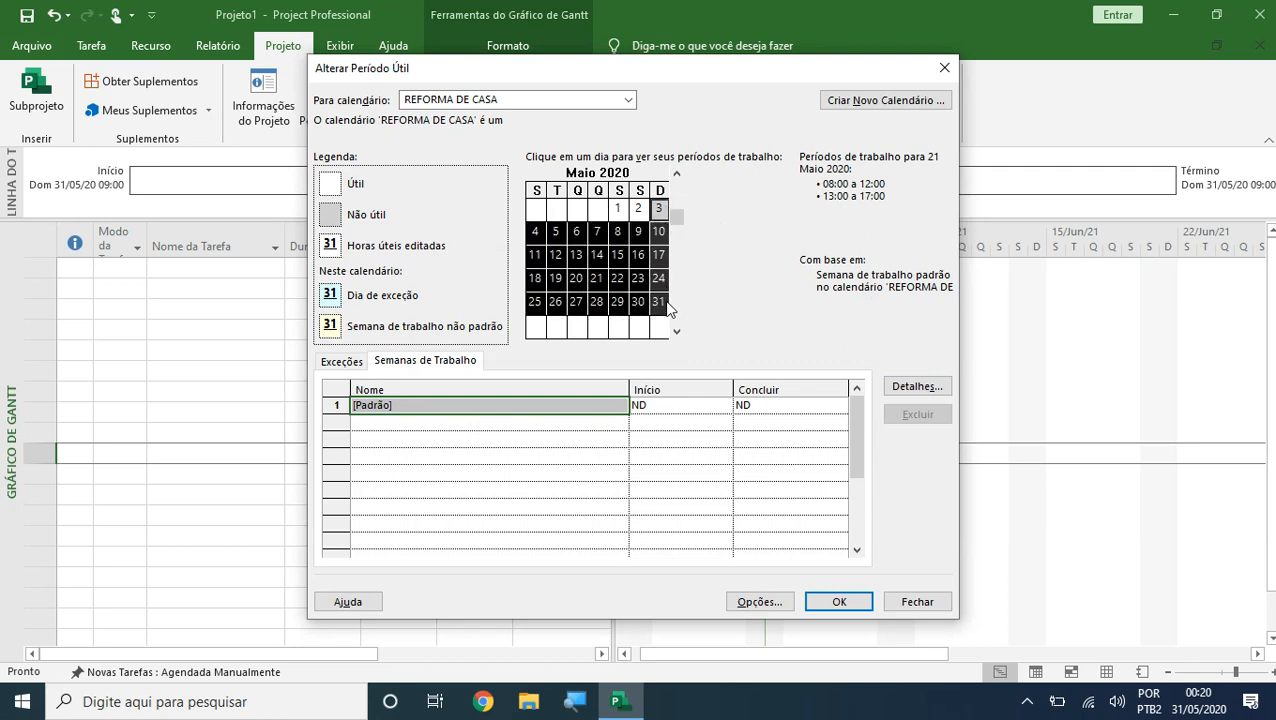
click(658, 279)
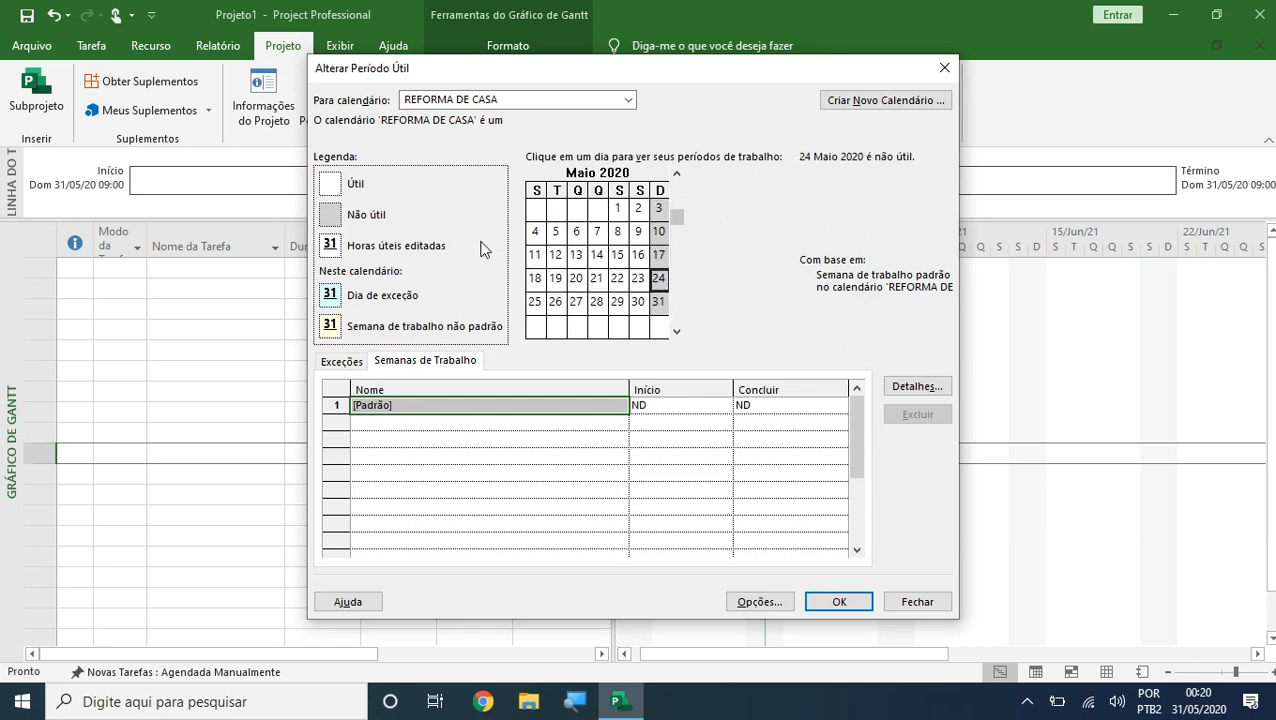
click(338, 362)
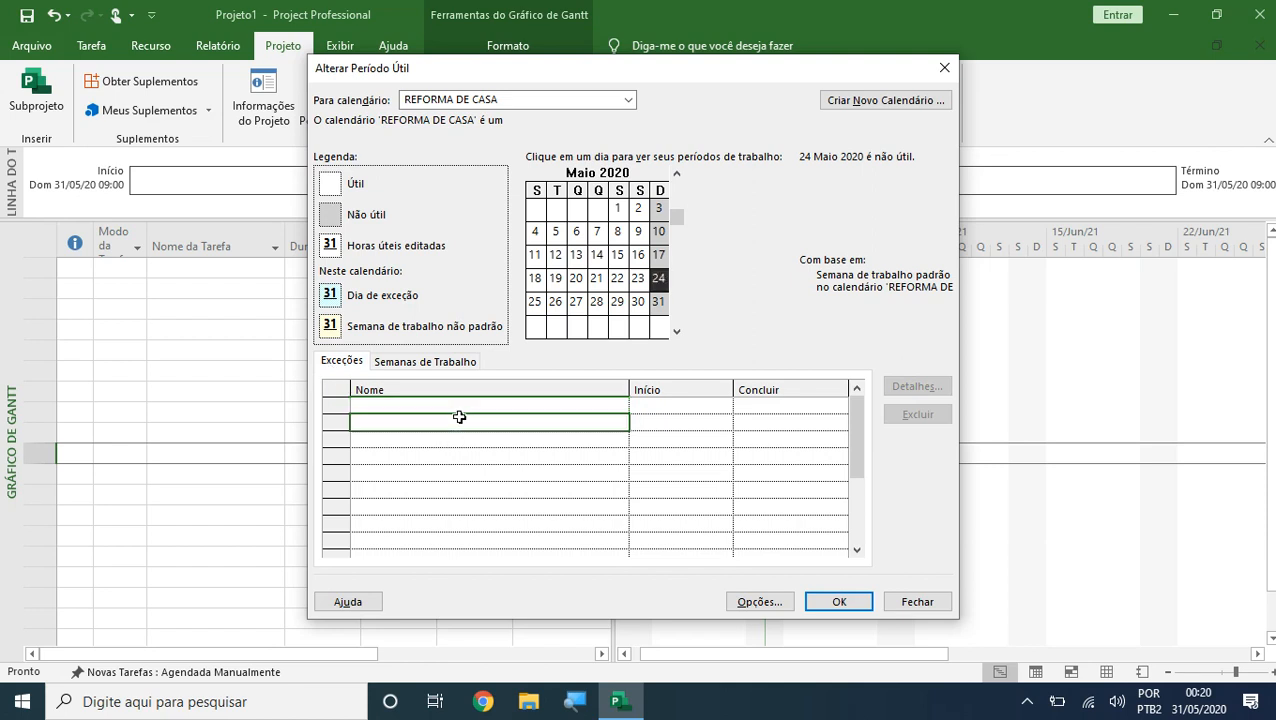
drag(464, 408, 477, 496)
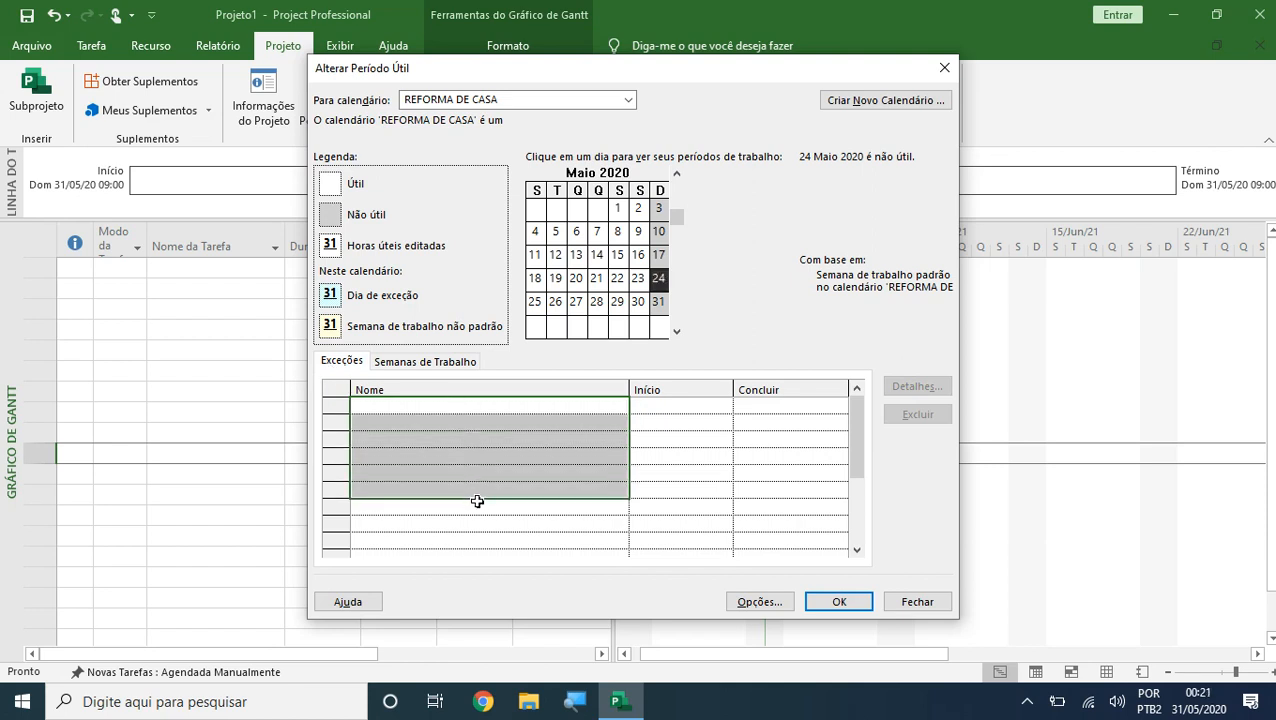
click(450, 408)
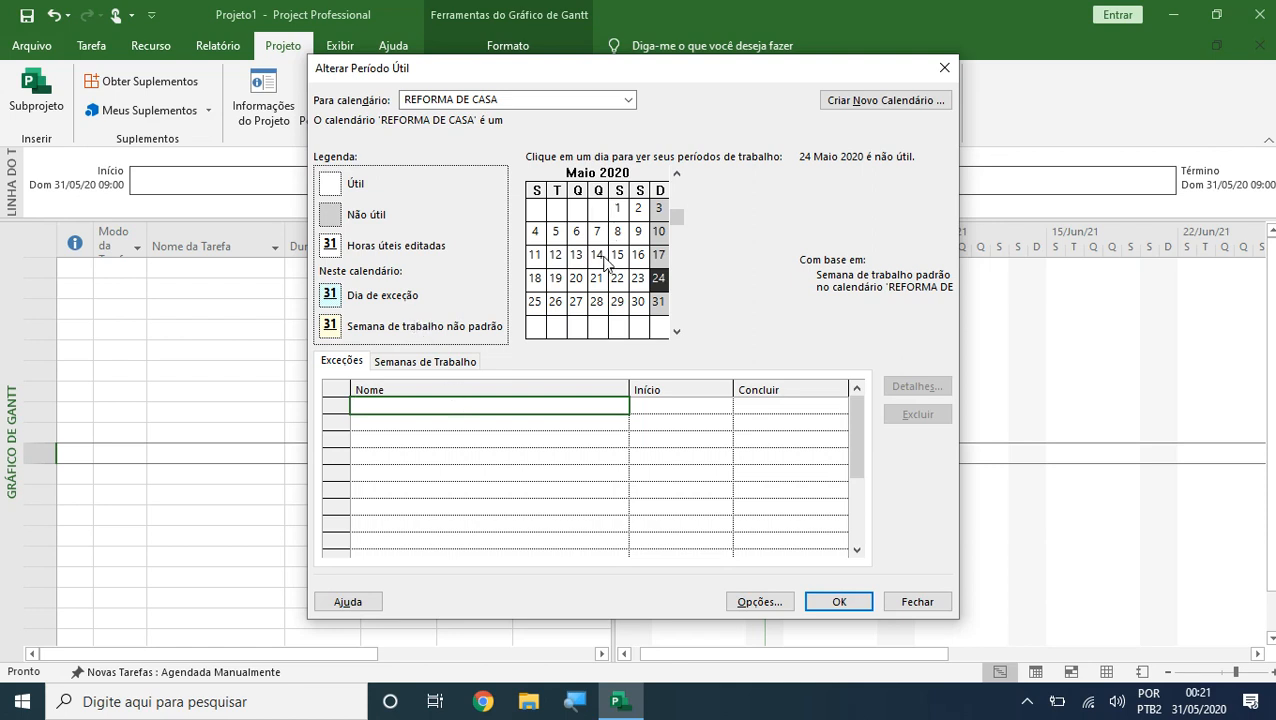
click(577, 279)
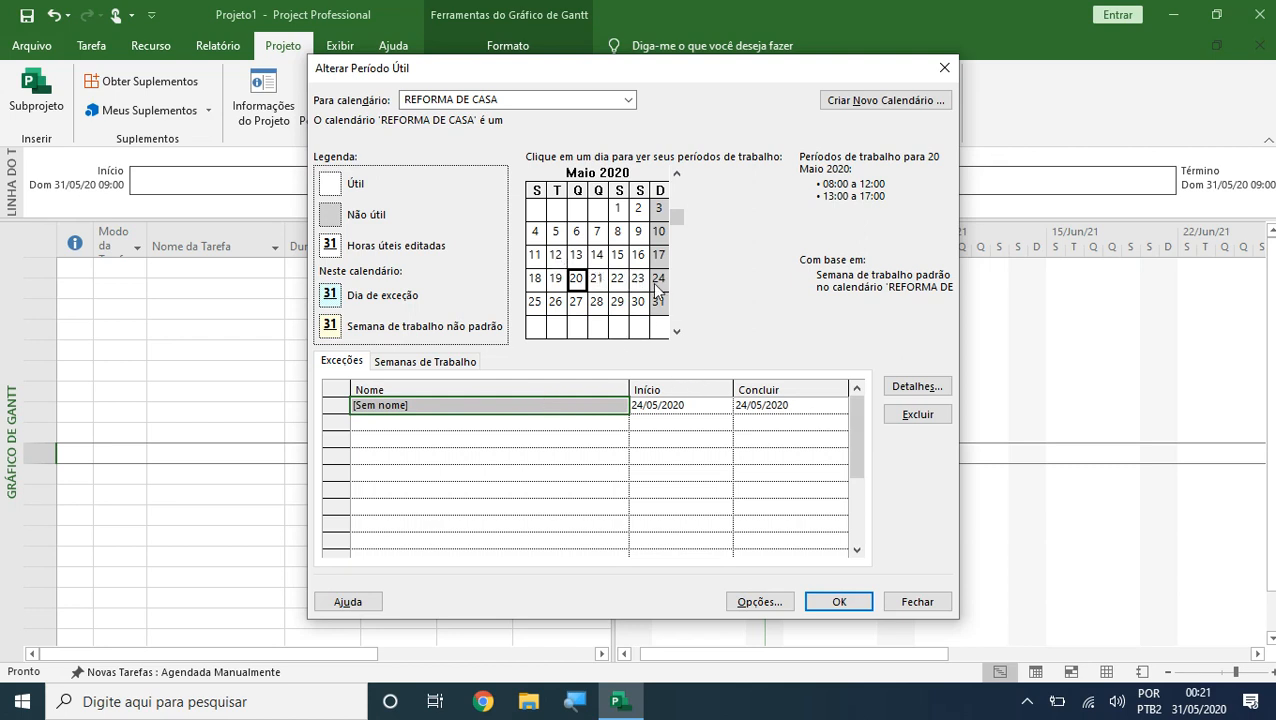
click(693, 405)
click(724, 405)
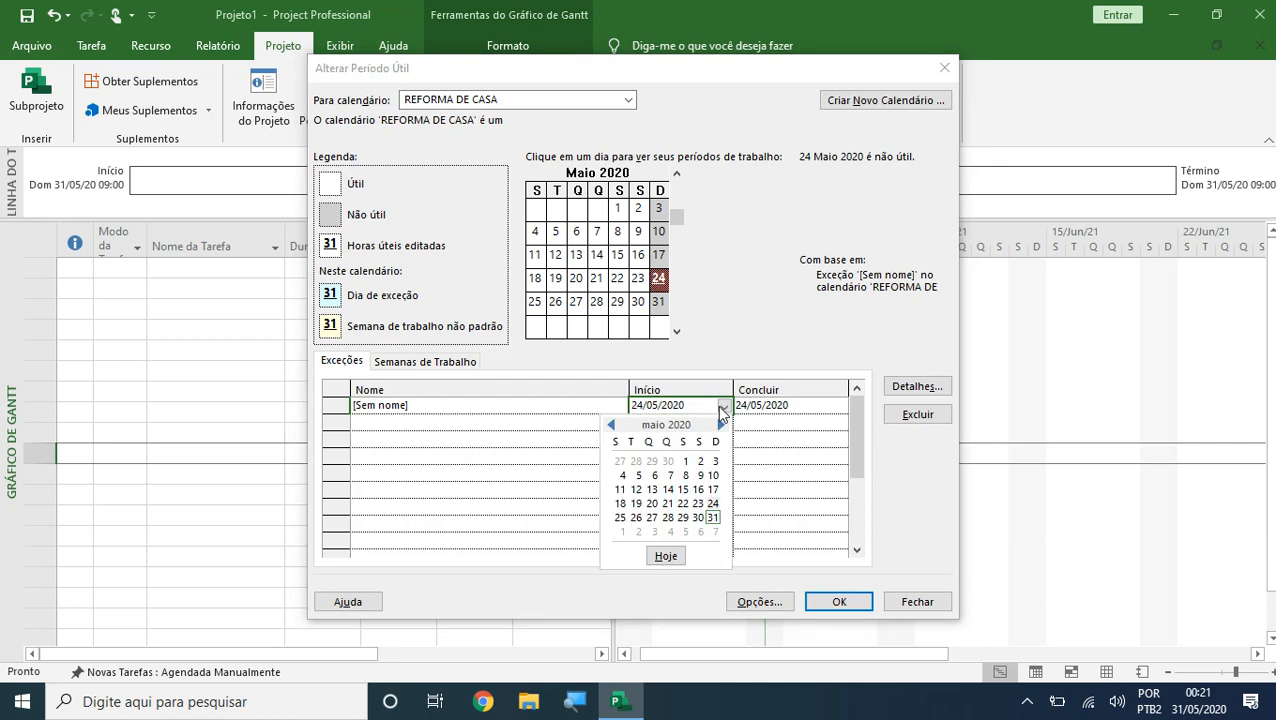
click(652, 503)
click(810, 405)
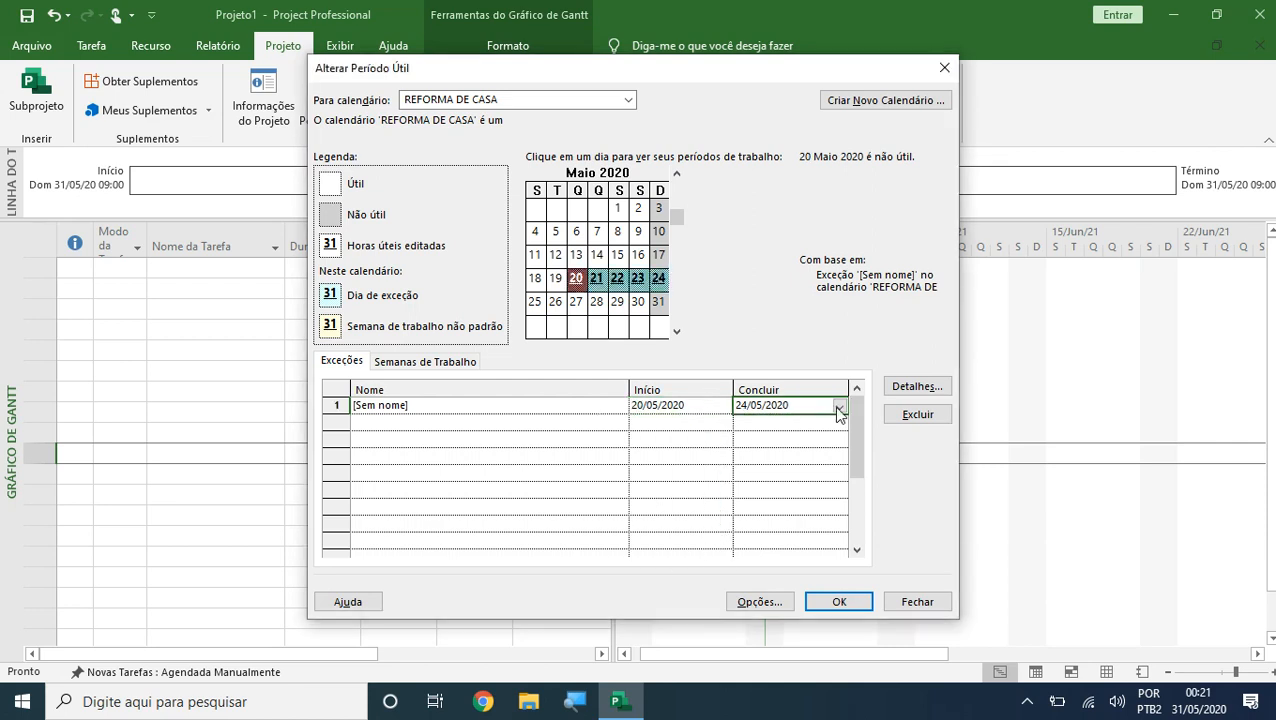
click(839, 406)
click(763, 502)
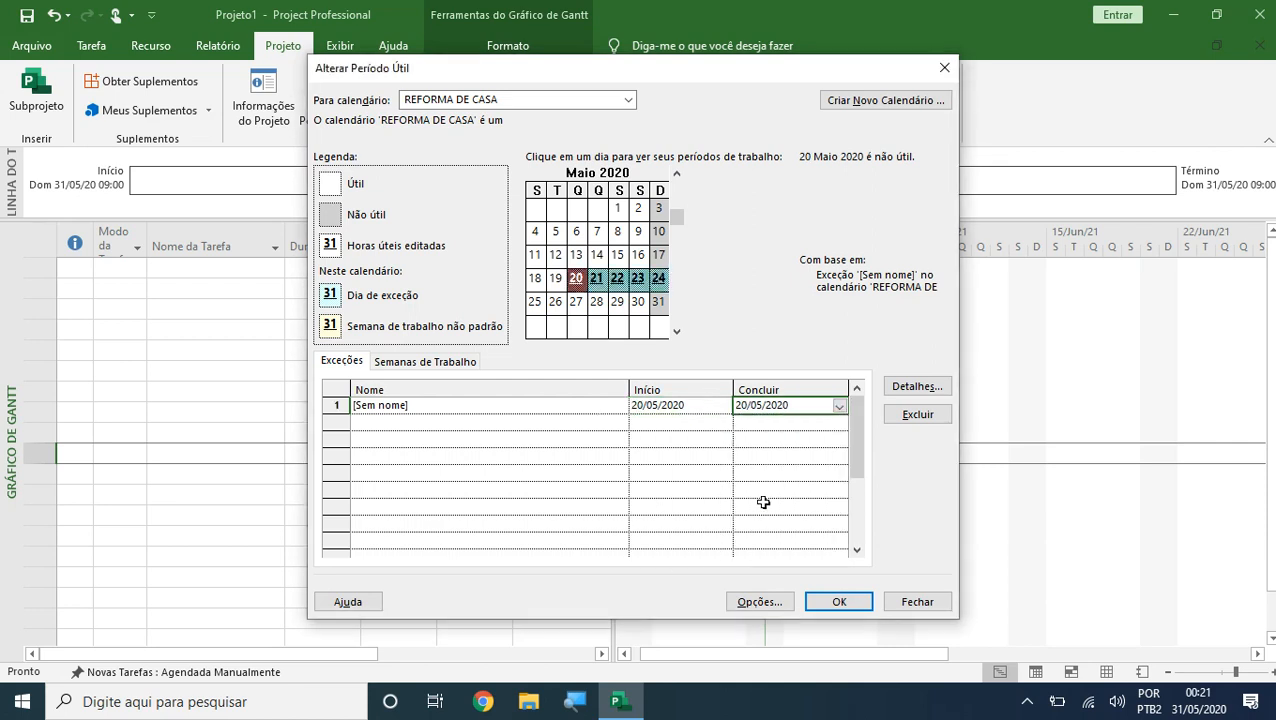
Step: Name the 20/05/2020 exception DIA DA MESA
click(574, 405)
text(DIA DA MESA)
key(Return)
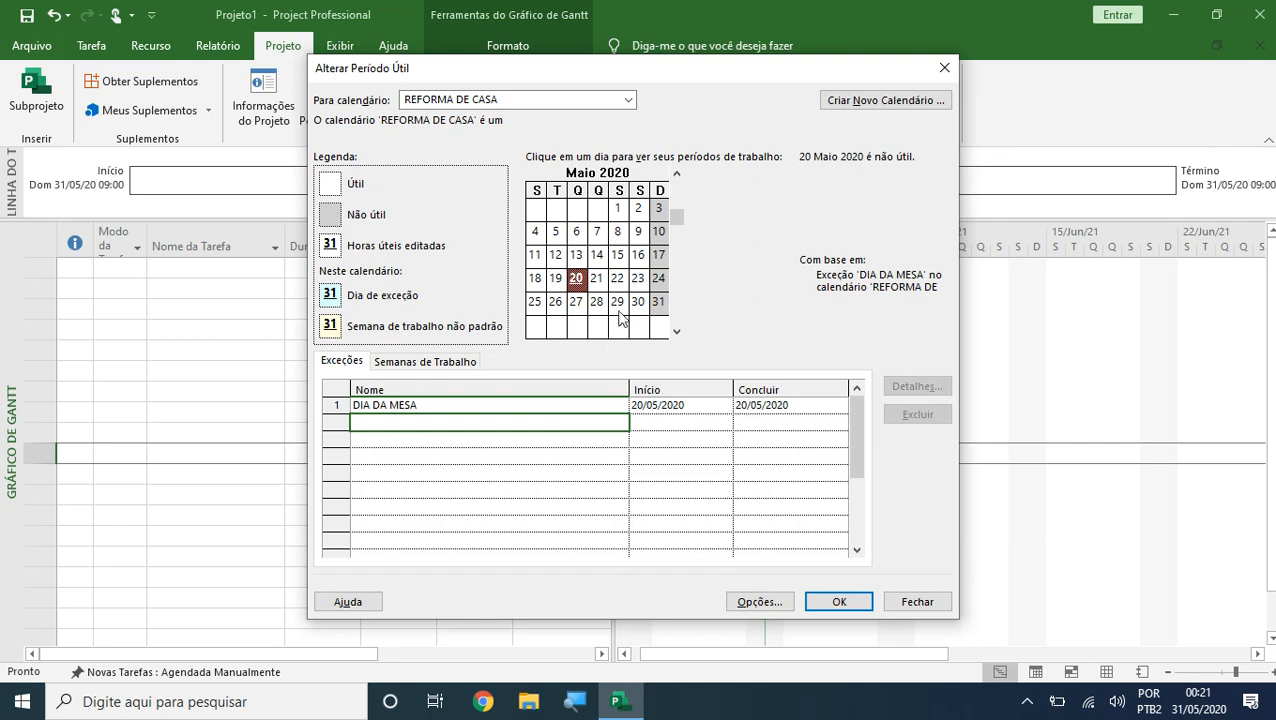
Step: Add an exception named FESTA JUNINA on 12/06/2020 and save the working time changes
click(676, 331)
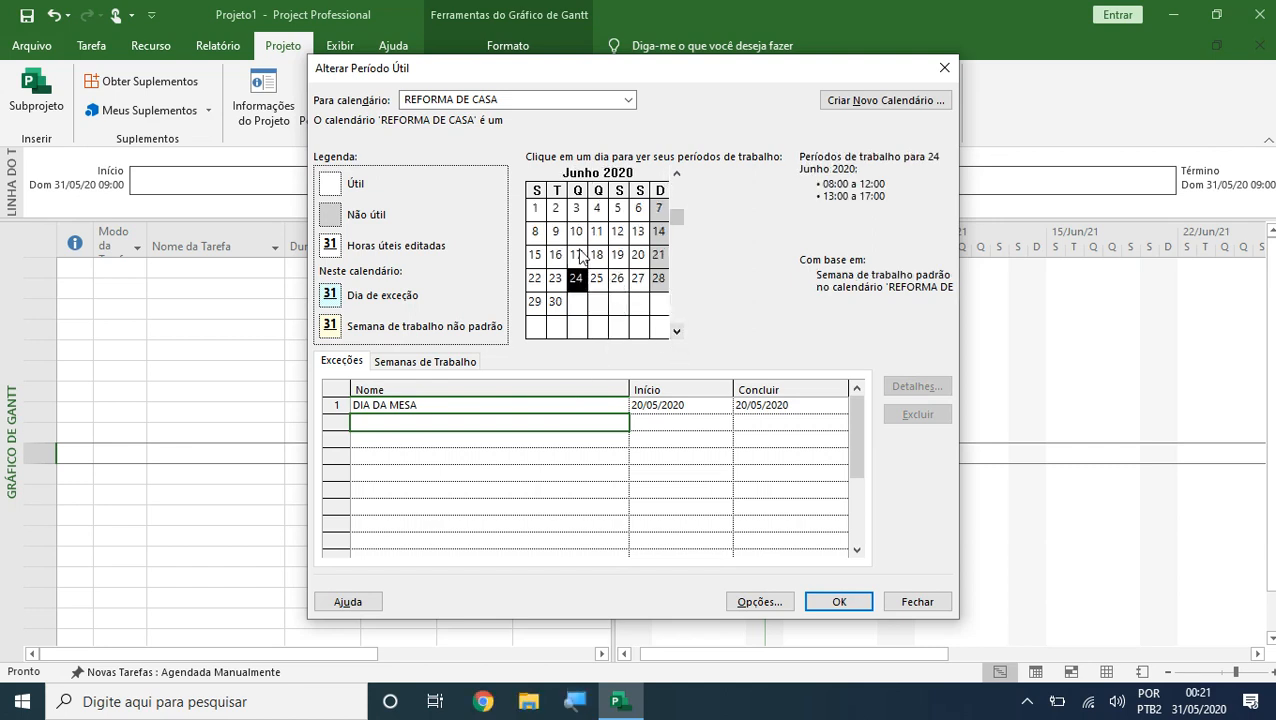
click(597, 231)
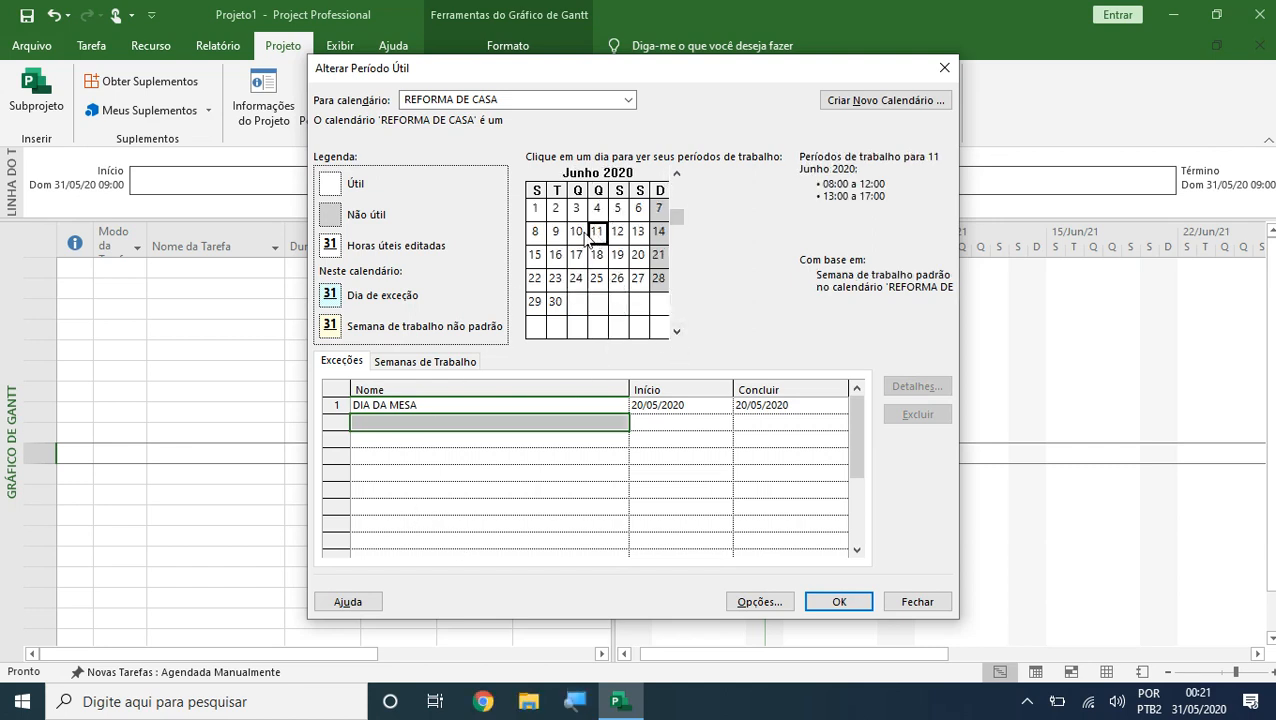
click(617, 231)
click(441, 421)
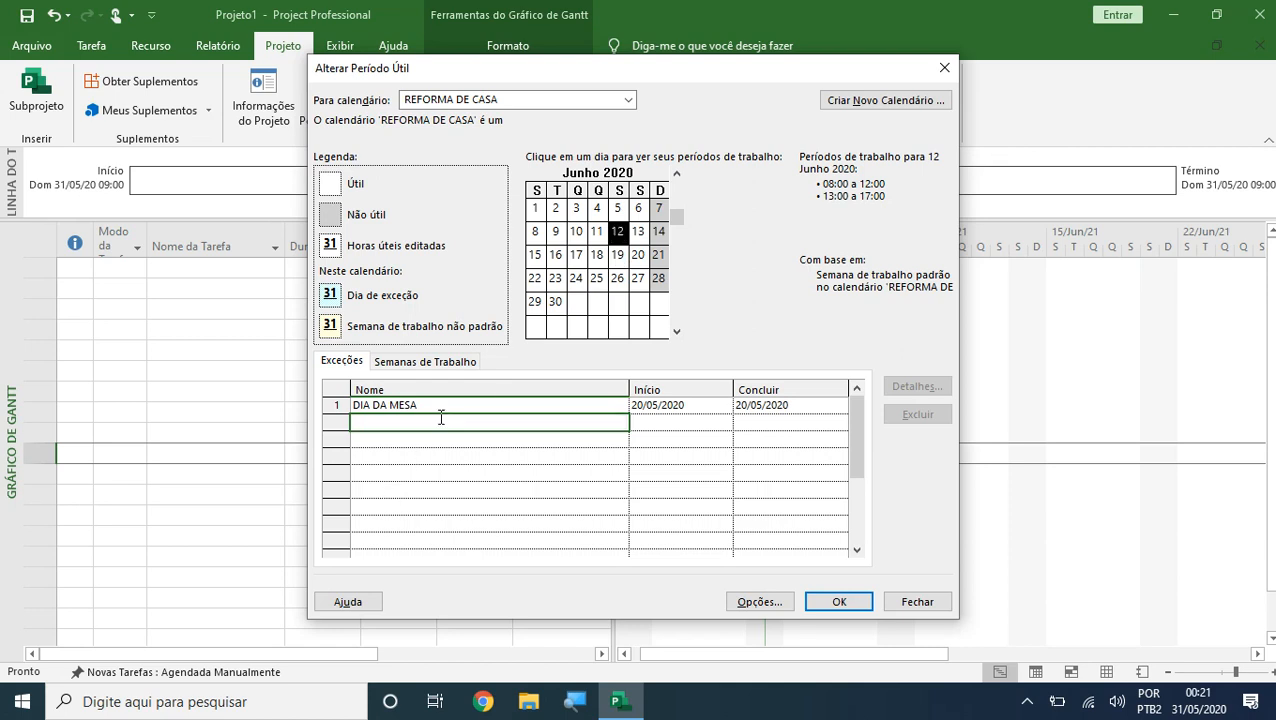
text(FESTA JUNINA)
key(Return)
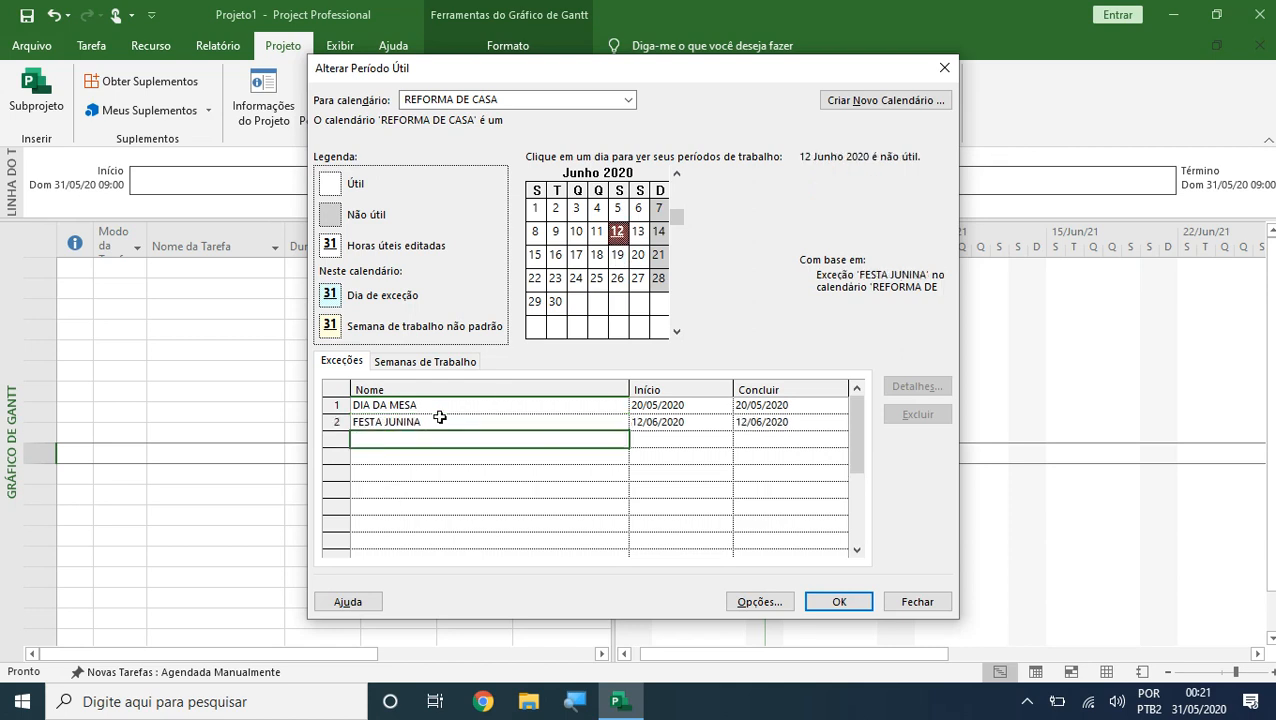
drag(500, 406, 792, 421)
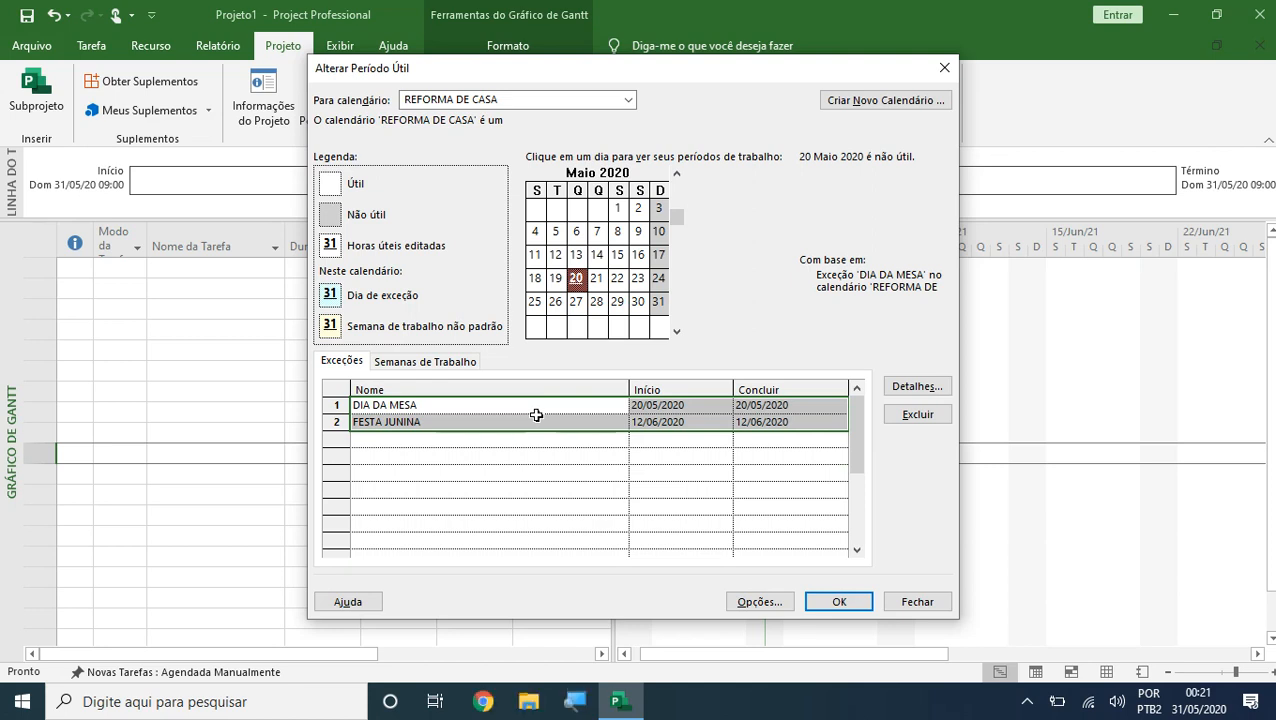
click(865, 603)
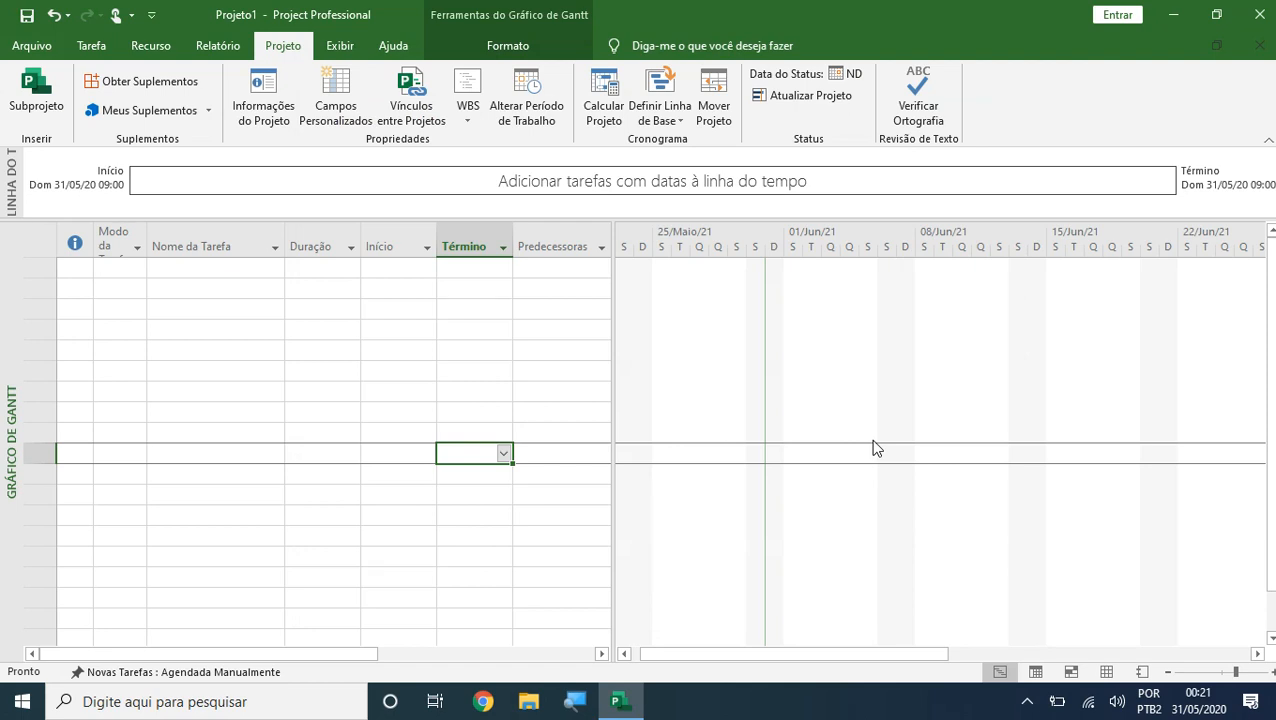
Step: In the project information for Projeto1, set the project calendar to REFORMA DE CASA
click(257, 93)
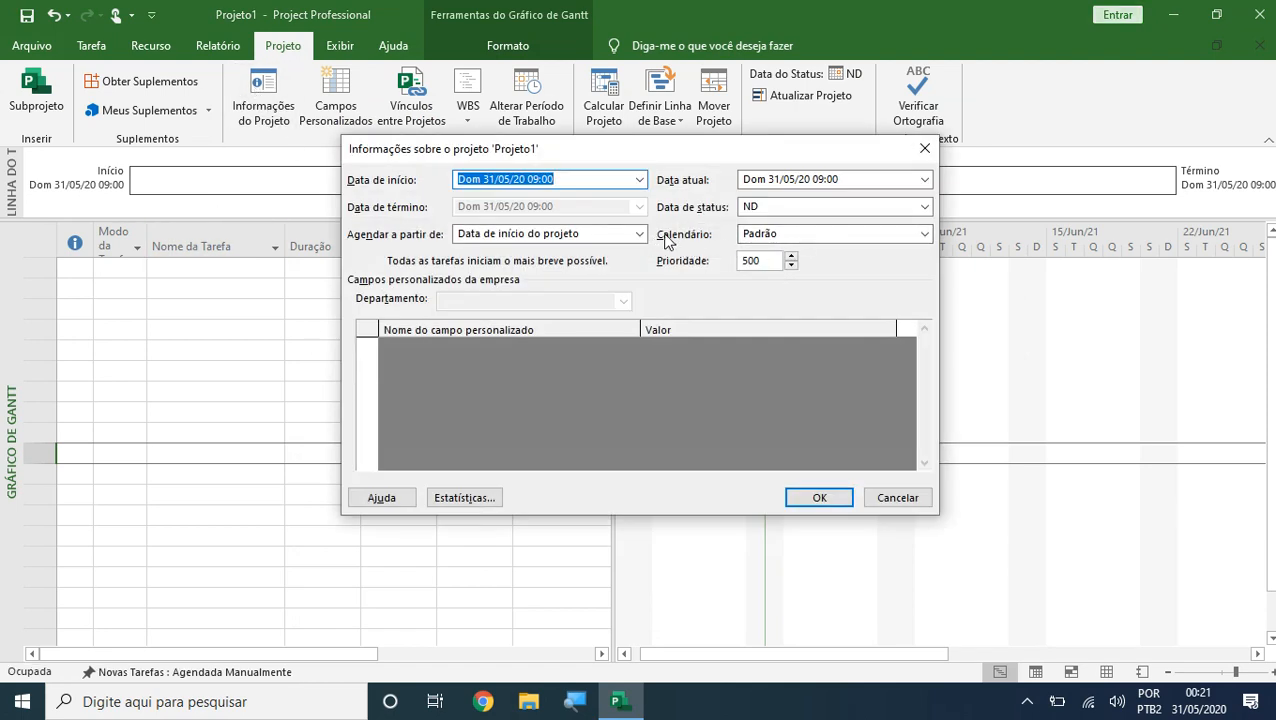
click(807, 233)
click(846, 278)
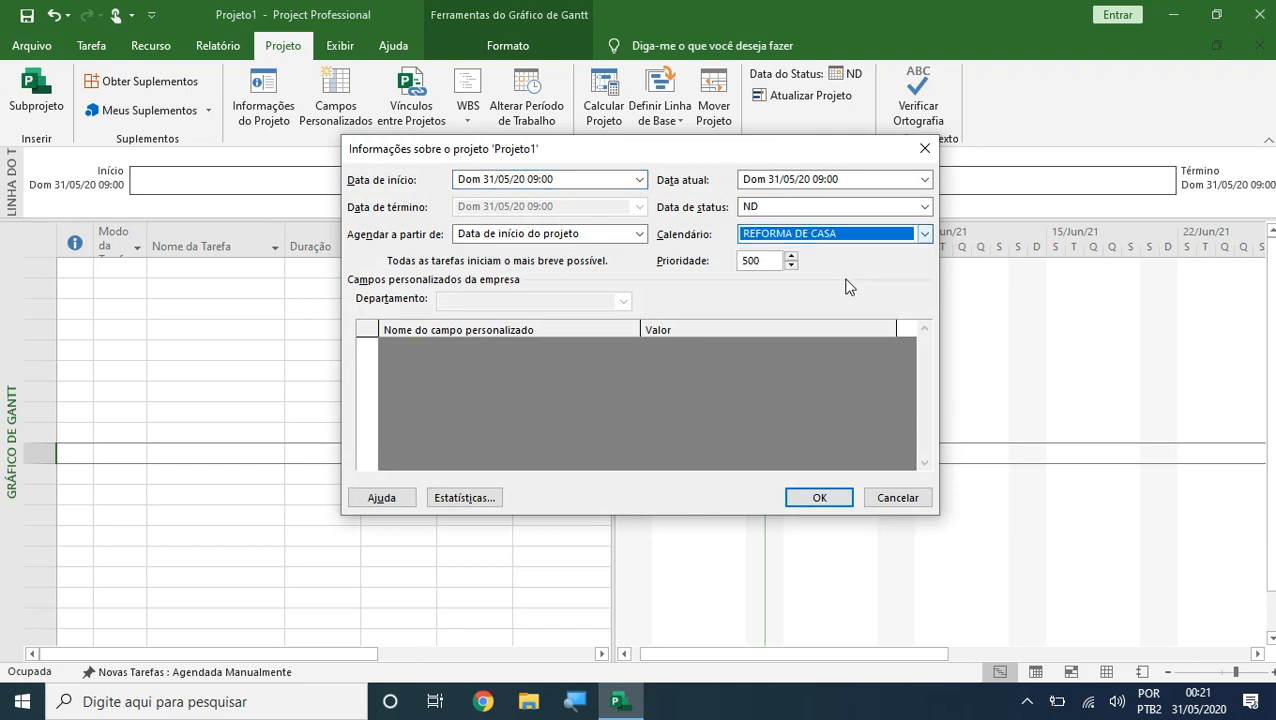
click(839, 505)
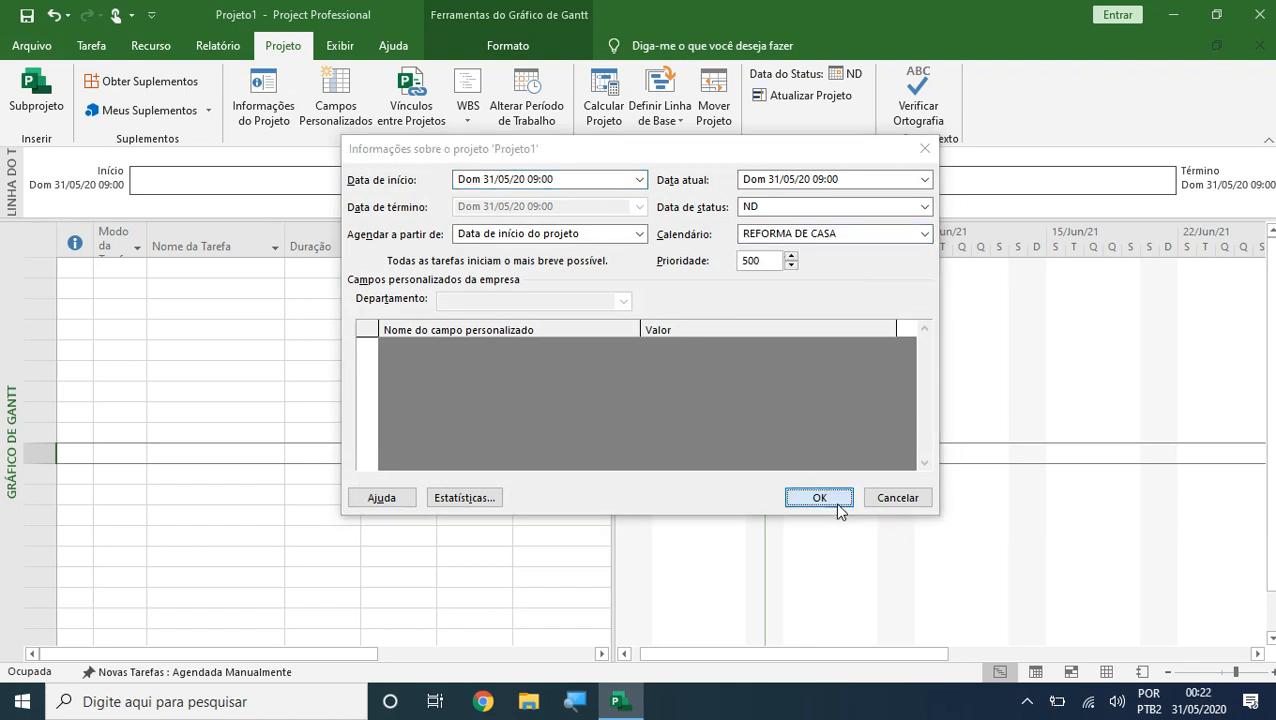
click(127, 271)
click(89, 46)
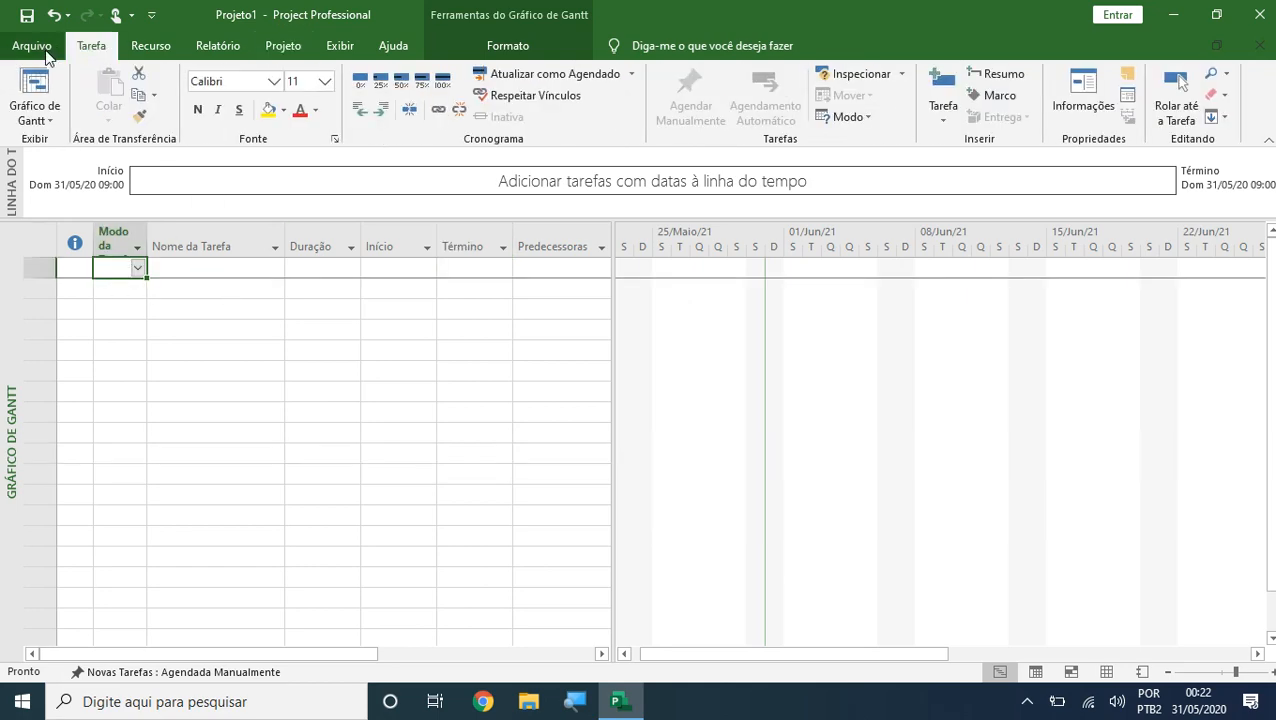
click(45, 50)
click(20, 52)
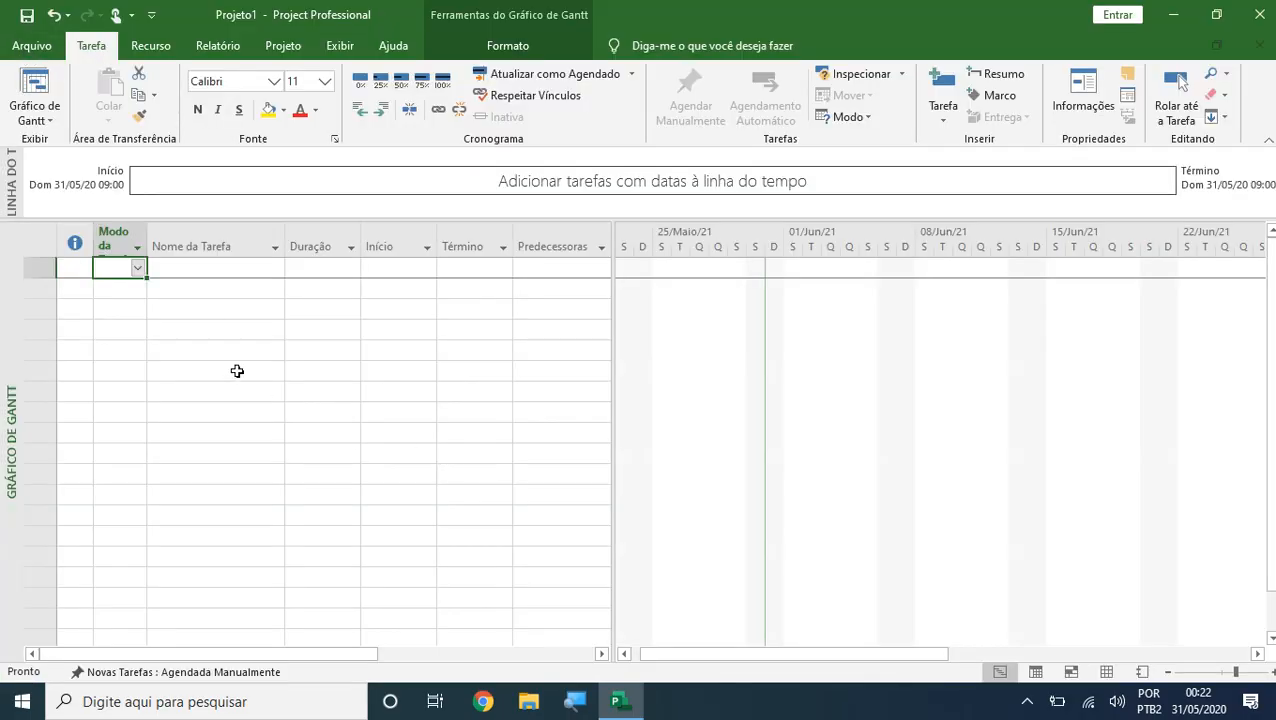
click(262, 394)
drag(77, 268, 533, 496)
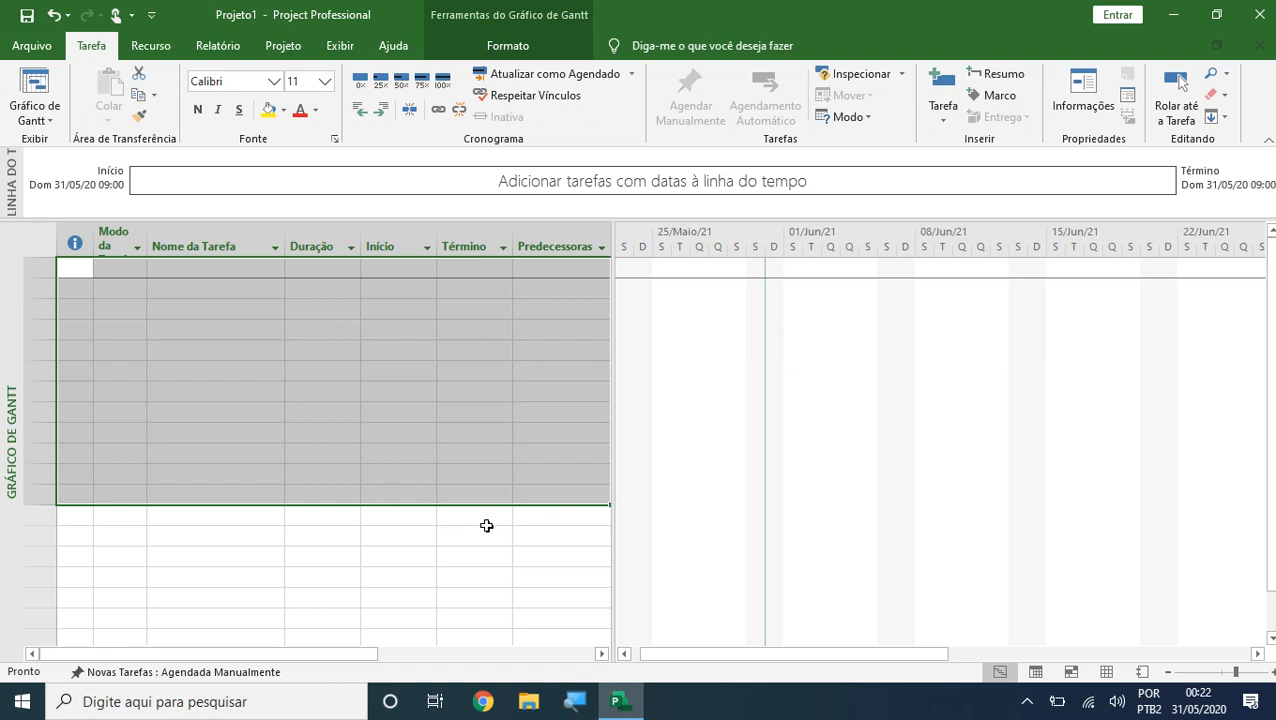
click(346, 306)
click(172, 270)
click(194, 287)
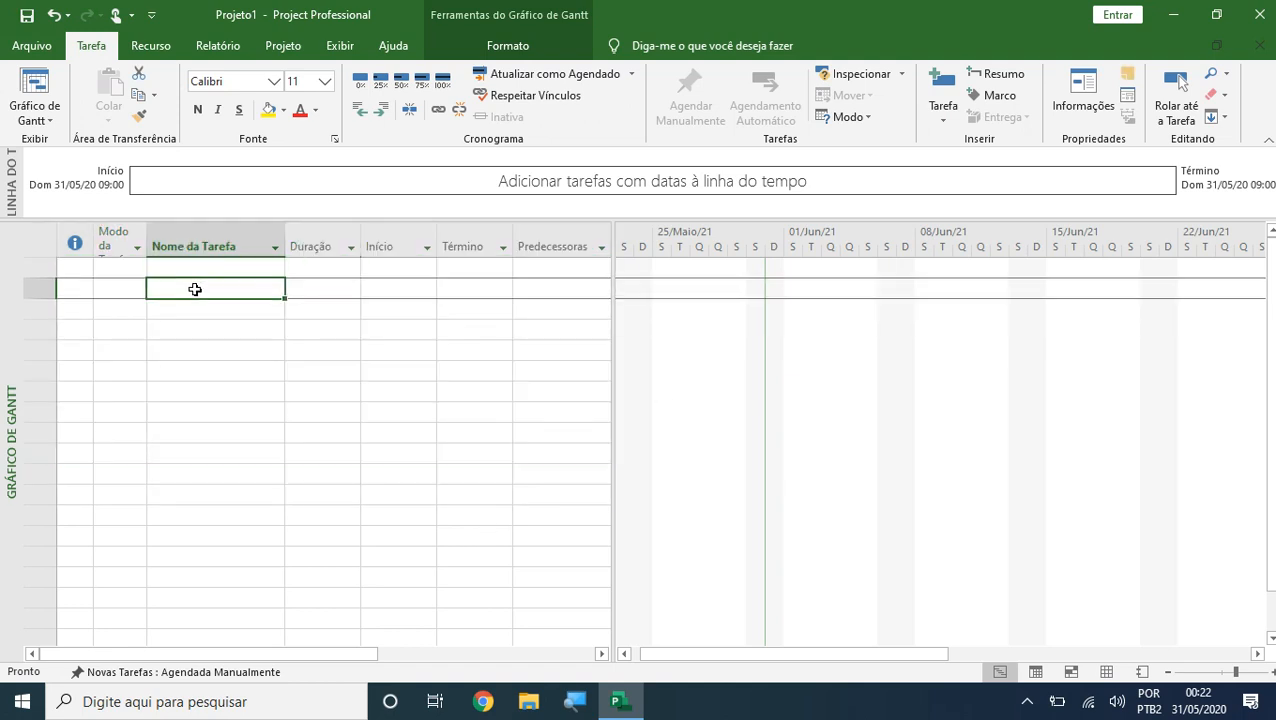
drag(197, 307, 210, 502)
click(189, 414)
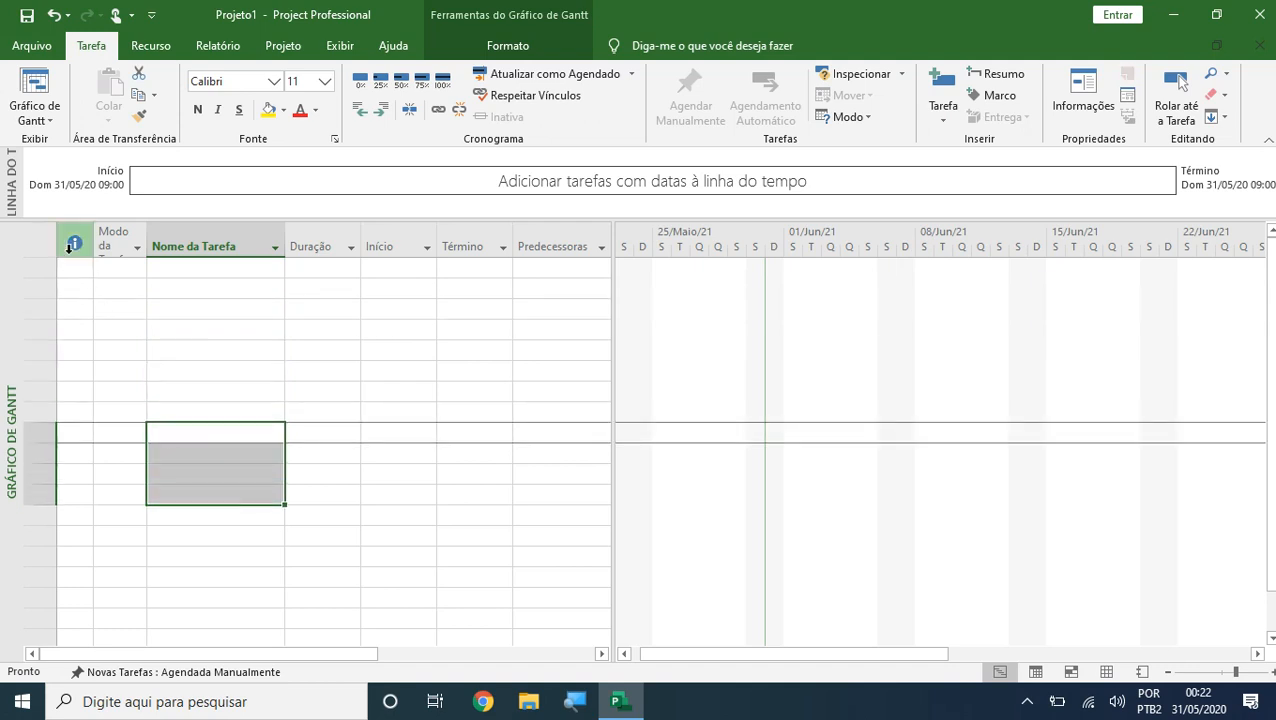
drag(75, 266, 268, 471)
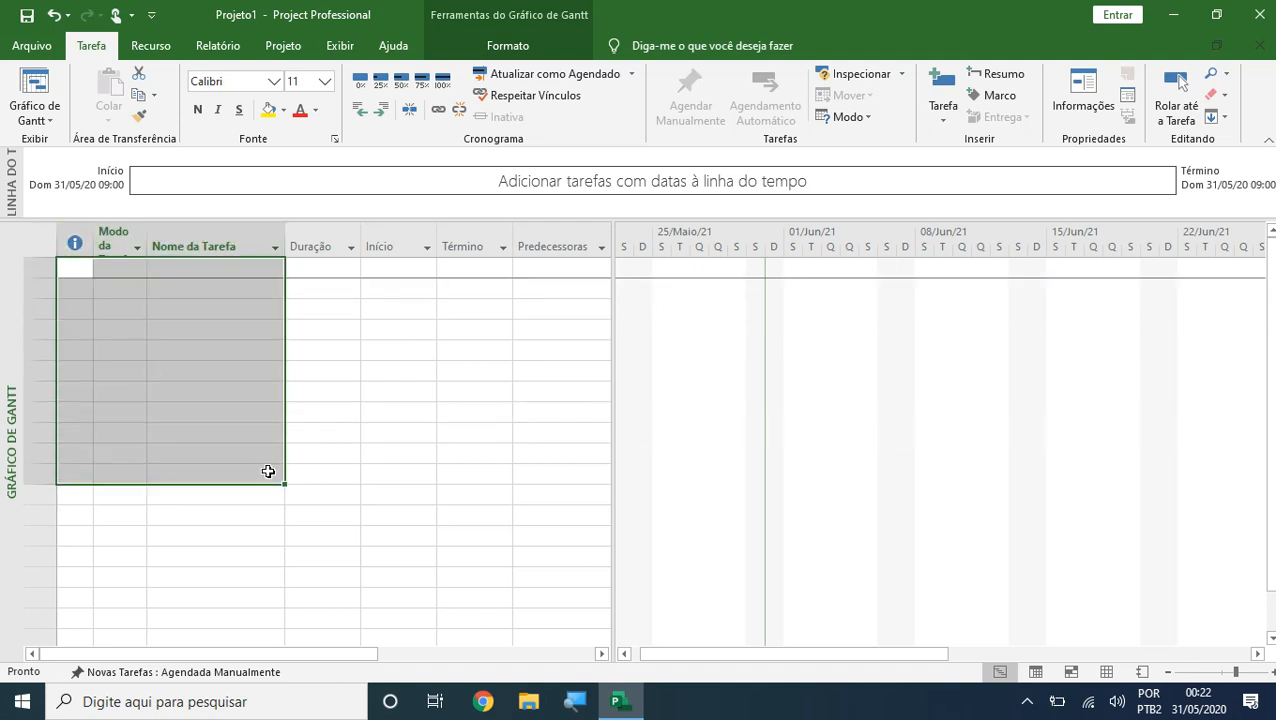
Step: Enter REFORMA DA CASA and ALVENARIA as the first two tasks in the Gantt table
click(303, 474)
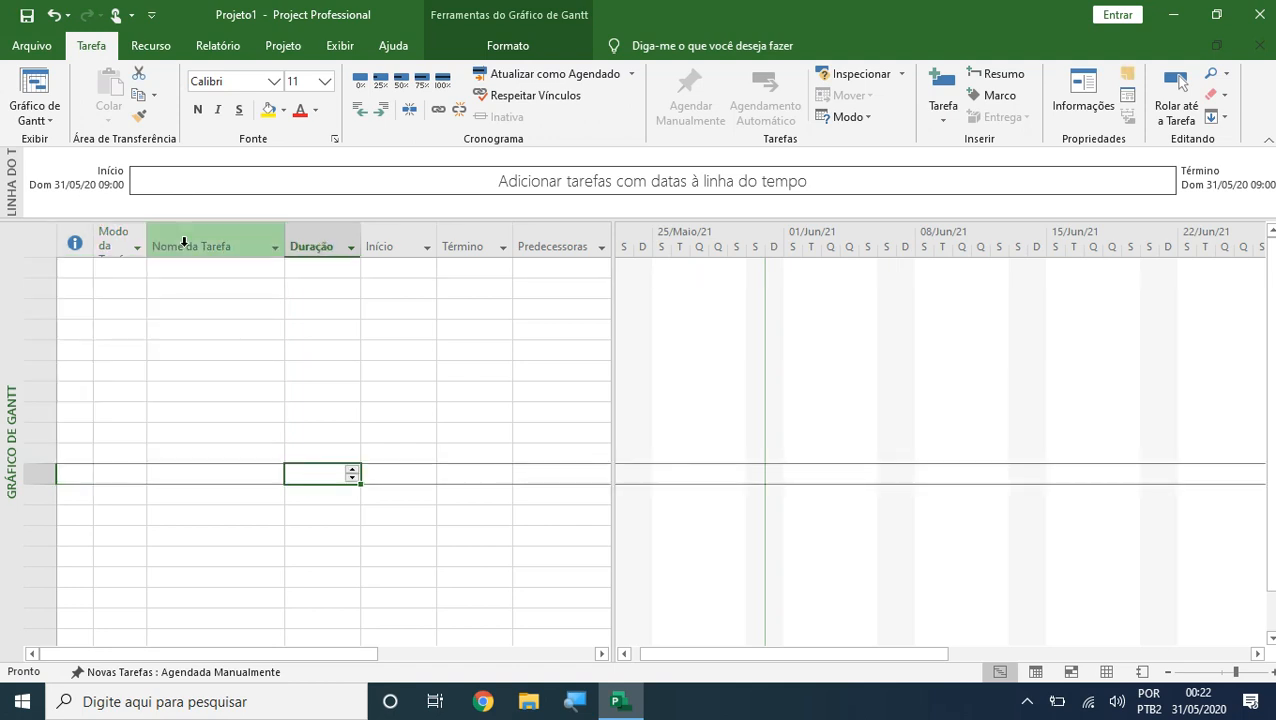
click(187, 268)
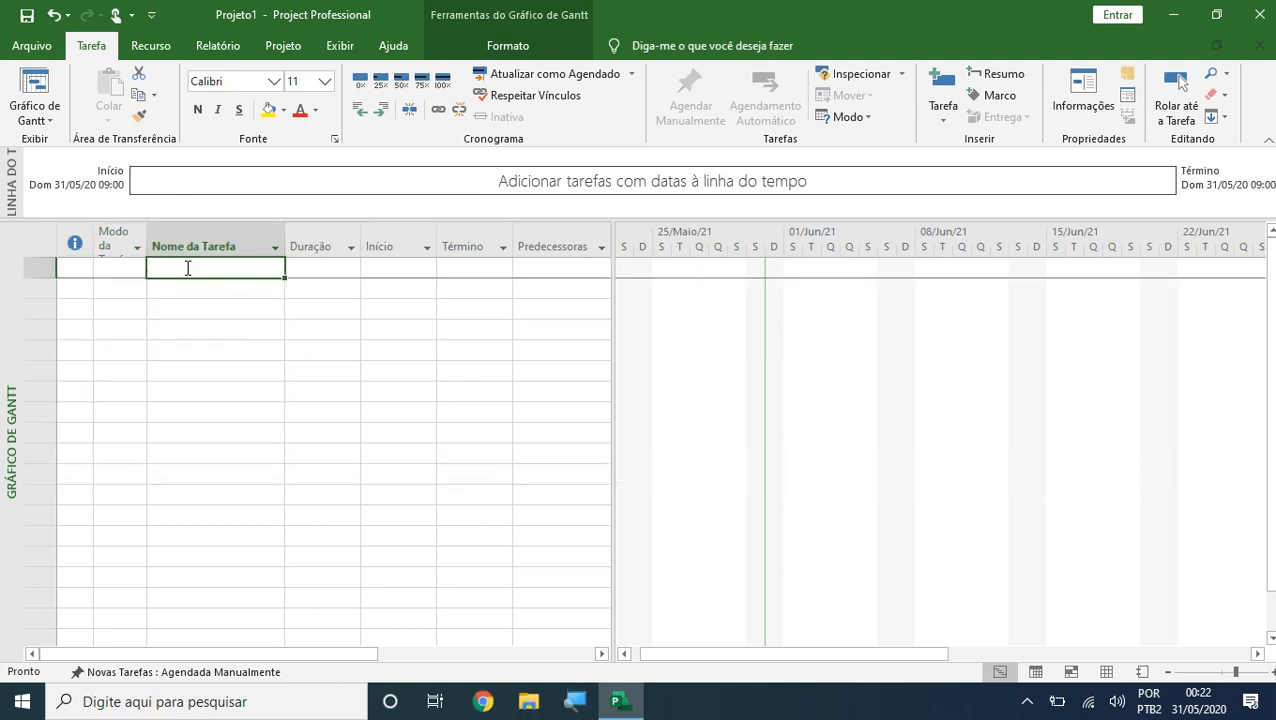
text(REFOR)
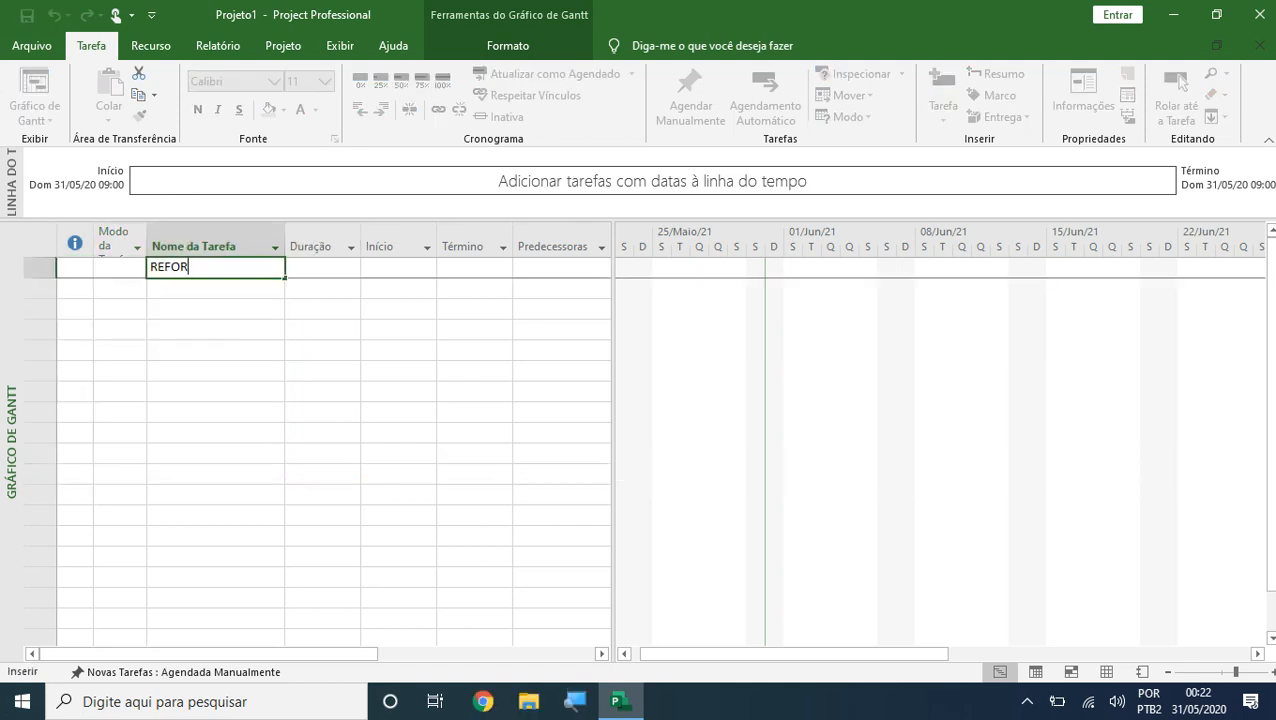
text(MA DA CASA)
key(Return)
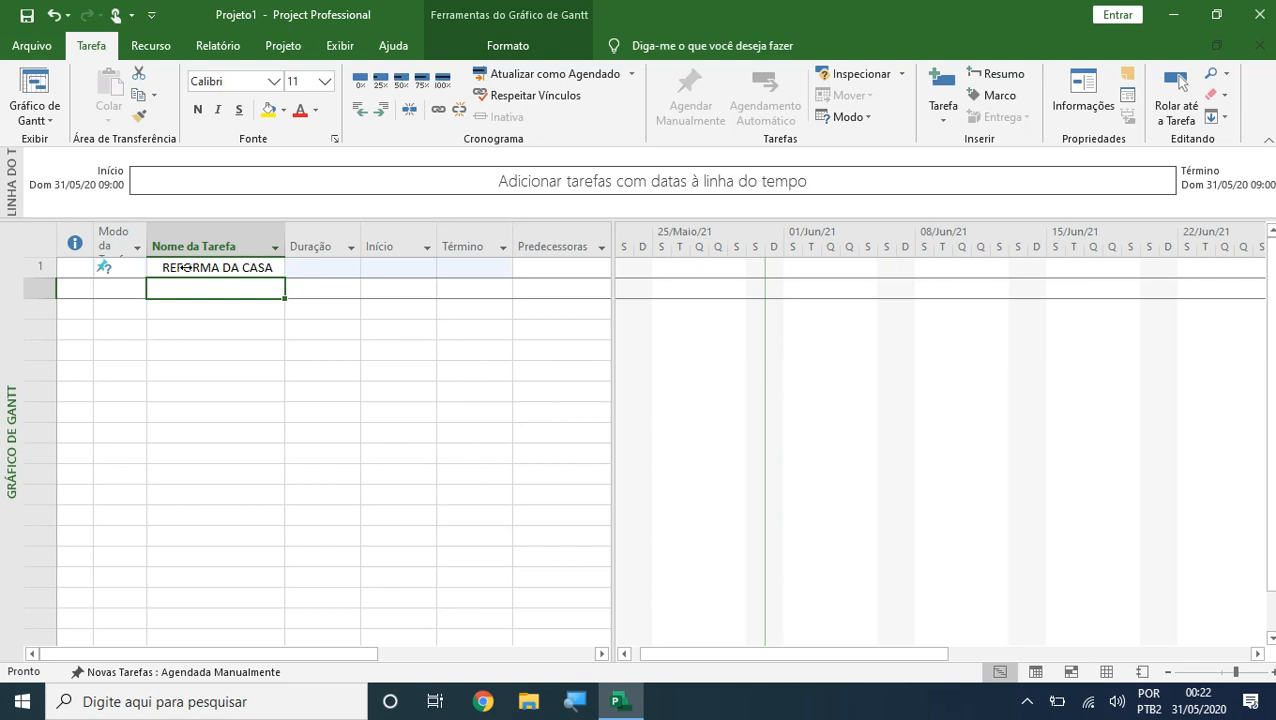
text(AL)
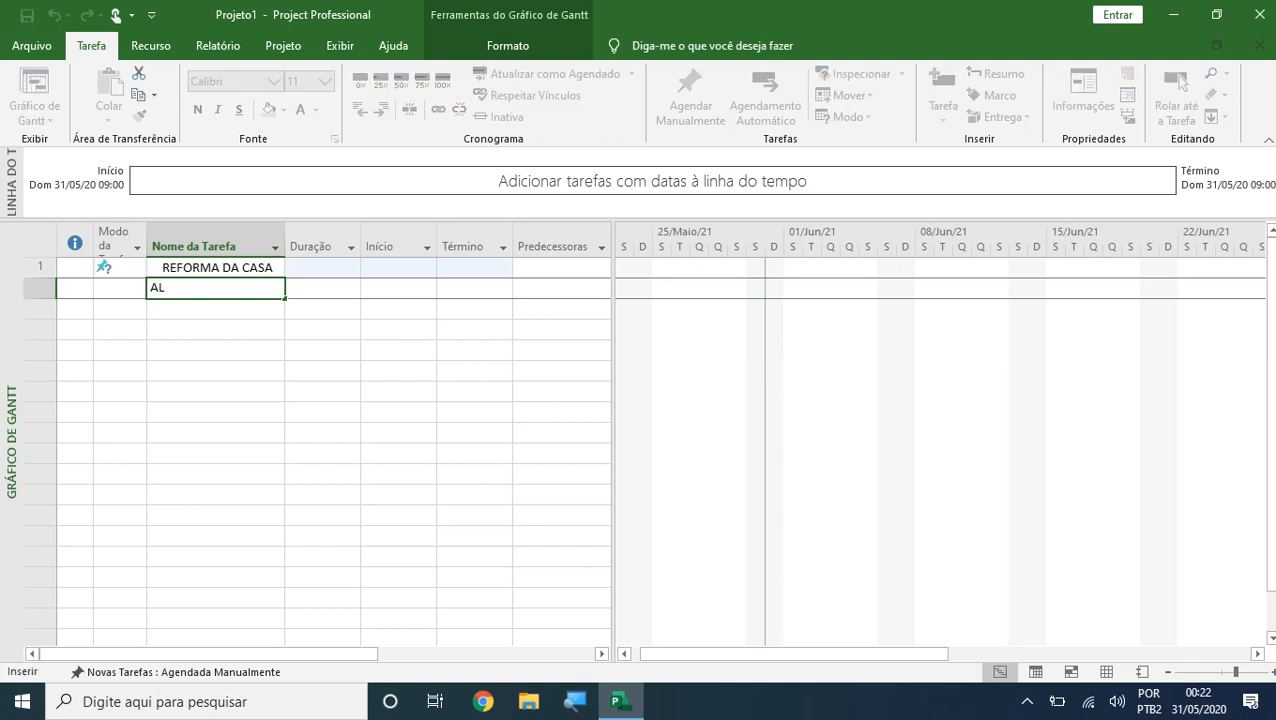
text(VENARIA)
key(Return)
click(205, 288)
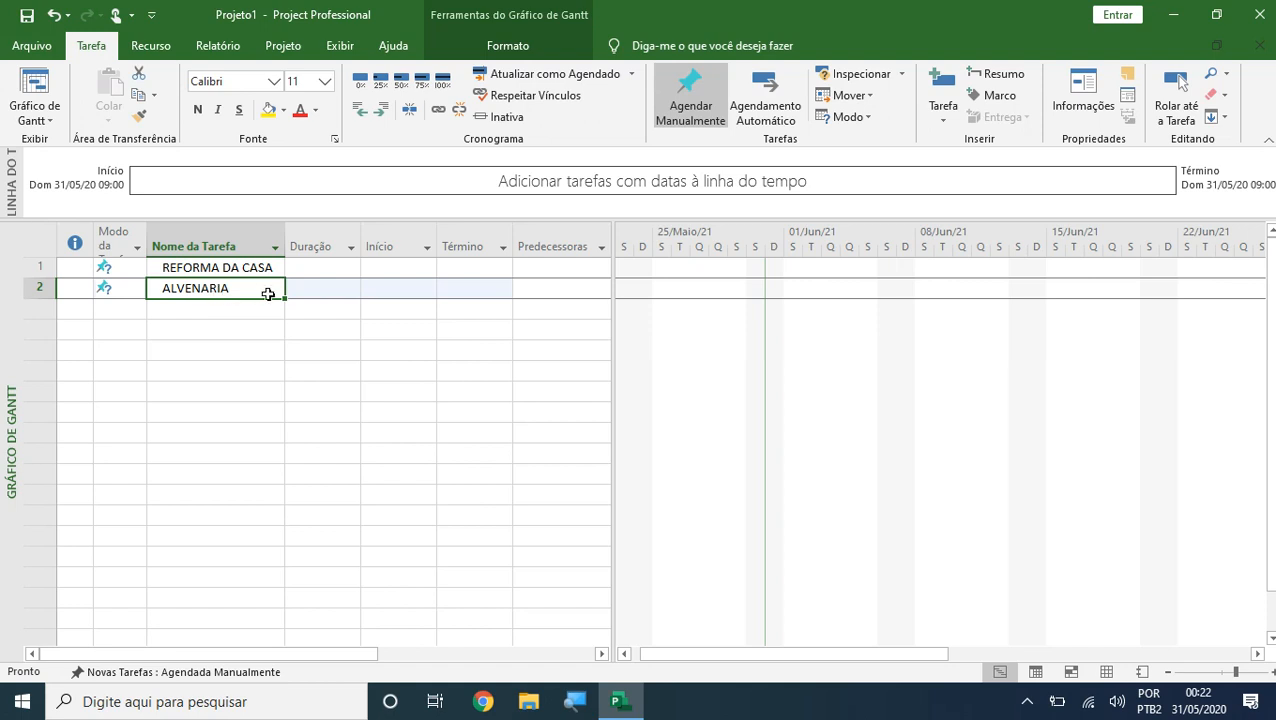
Step: Add a task named DERRUBAR PAREDE QUINTAL below ALVENARIA
click(248, 307)
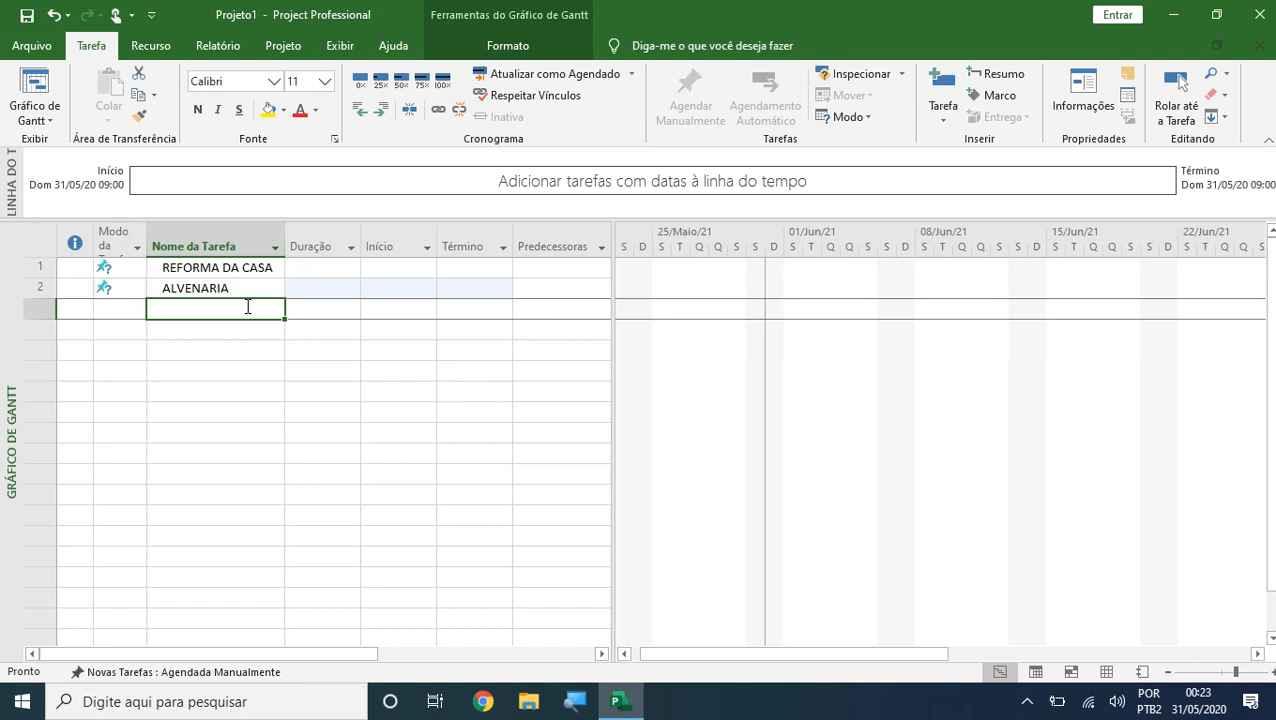
text(DERRBAR ARE)
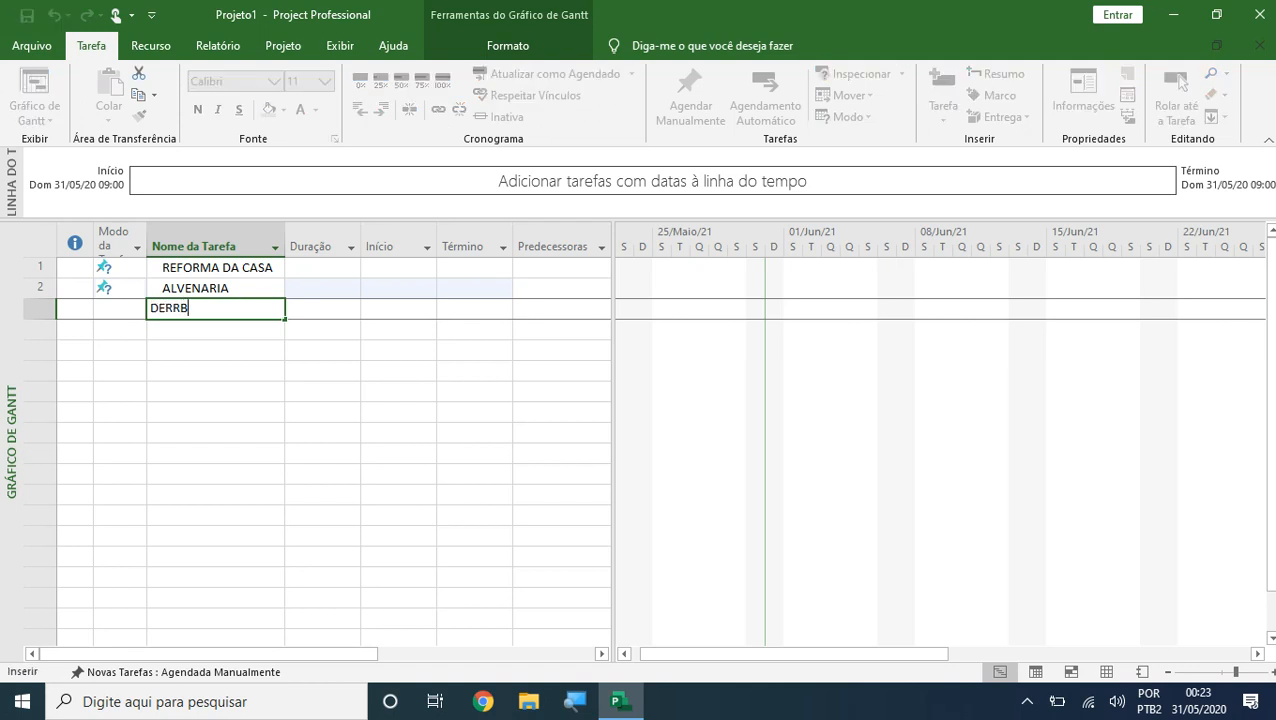
key(BackSpace)
key(BackSpace)
key(BackSpace)
key(BackSpace)
key(BackSpace)
key(BackSpace)
key(BackSpace)
text(UBAR PAREDE QUINTAL)
key(Return)
Step: Add a task named SUBIR NOVA PAREDE below DERRUBAR PAREDE QUINTAL
text(SUBIR)
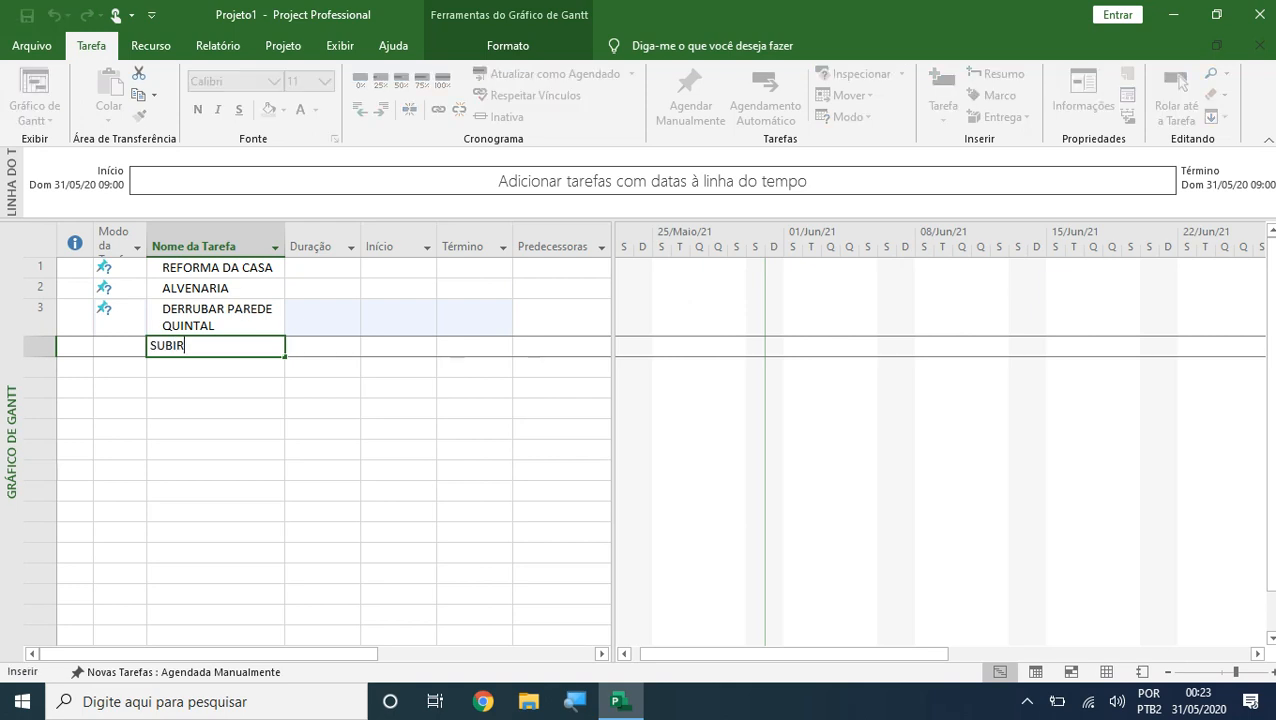
text( NOVA PAREDE)
key(Escape)
drag(248, 310, 251, 345)
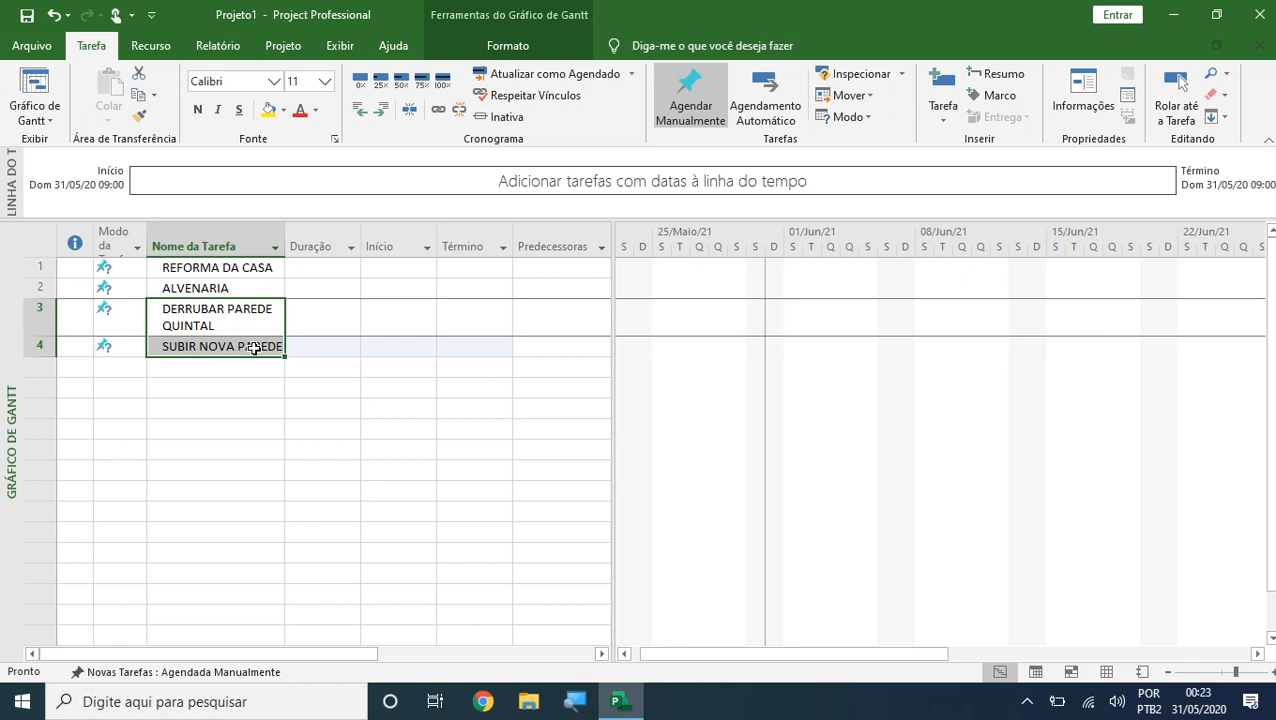
Step: Widen the Nome da Tarefa column so DERRUBAR PAREDE QUINTAL fits on one line
click(276, 246)
click(285, 243)
drag(284, 245, 341, 240)
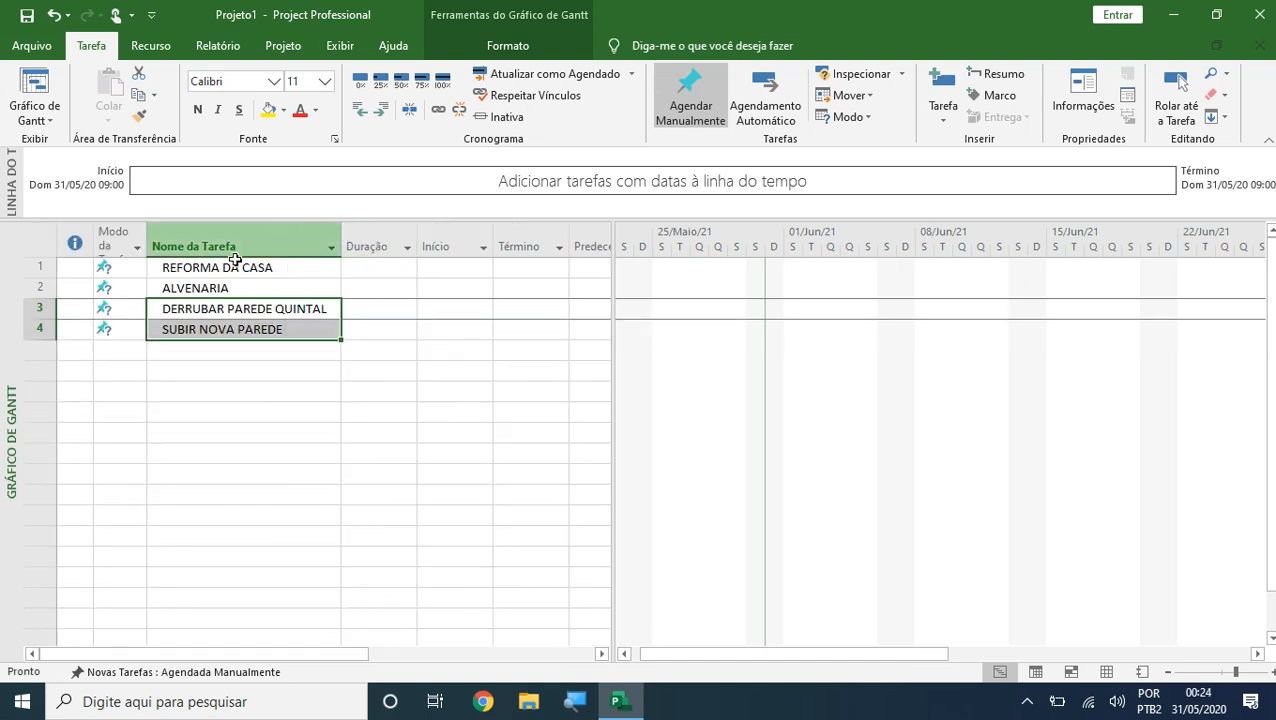
Step: Add a task named ELÉTRICA in the first empty row below SUBIR NOVA PAREDE
click(197, 352)
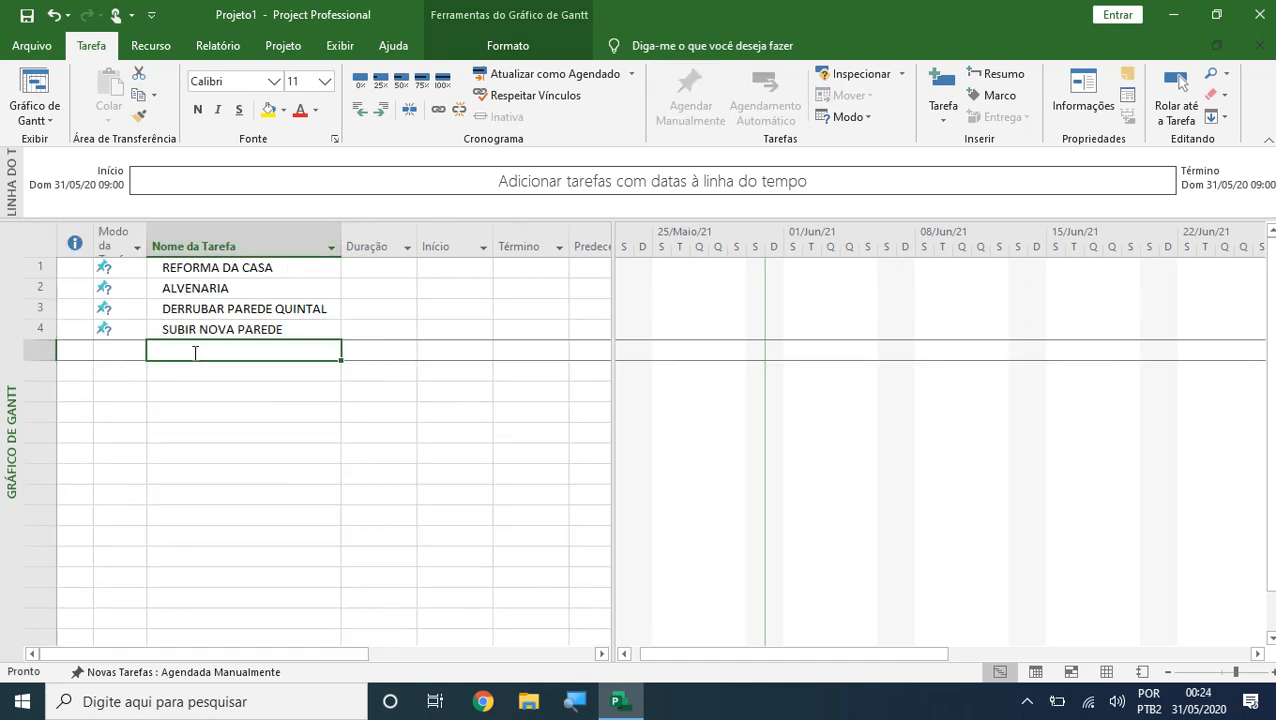
text(EL)
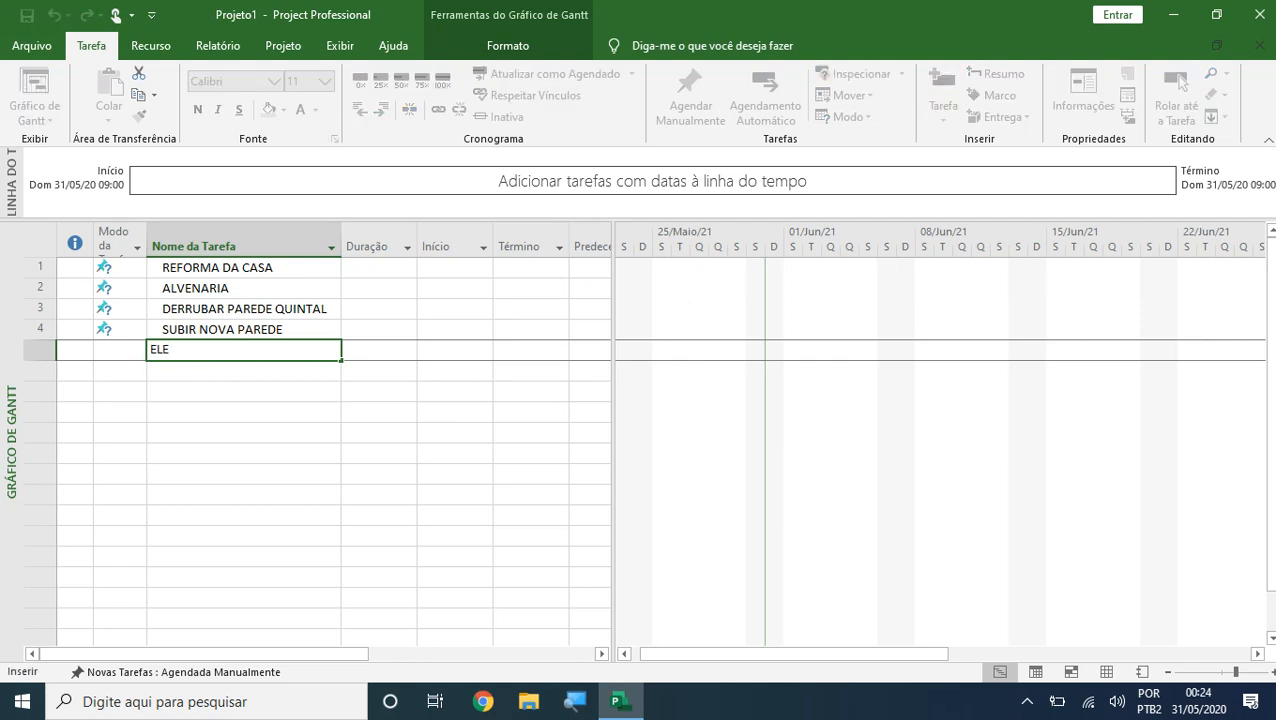
text(ÉTRICA)
key(Return)
Step: Add a task named REMOVER CABEAMENTO ANTIGO below ELÉTRICA
text(REMOVER )
text(CBEM)
key(BackSpace)
key(BackSpace)
key(BackSpace)
text(A)
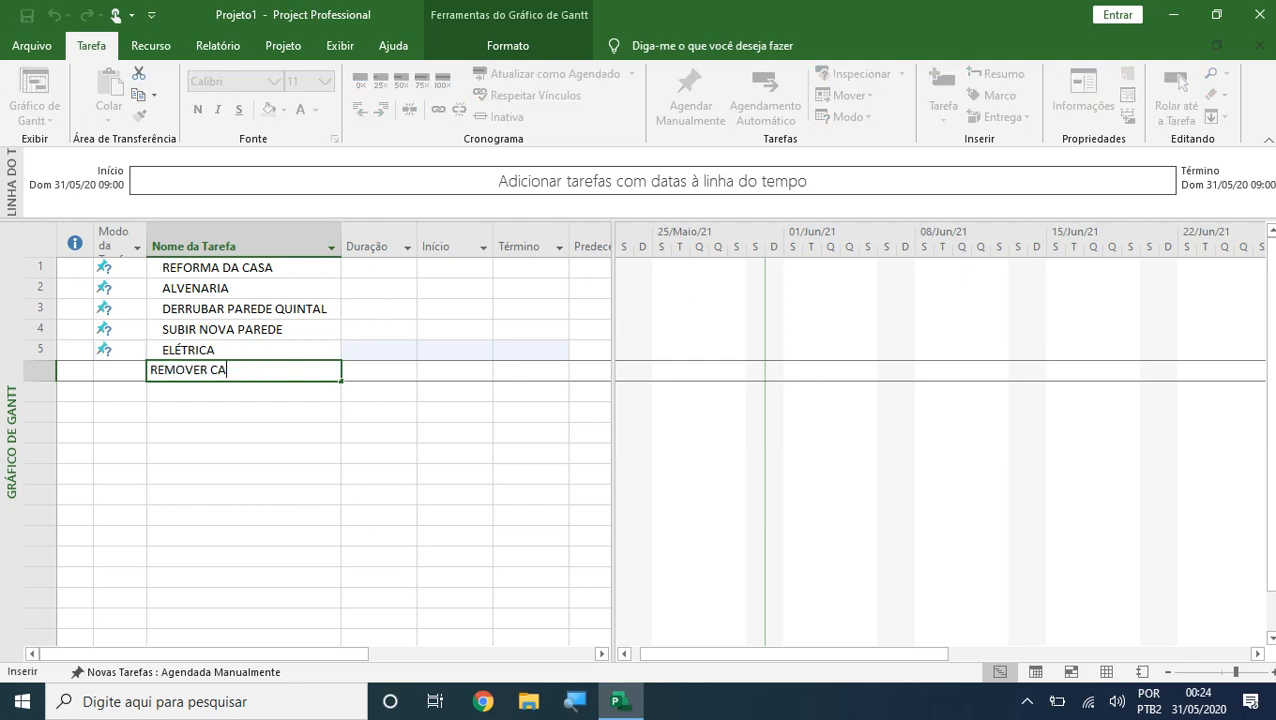
text(BEAMENTO ANTIGO)
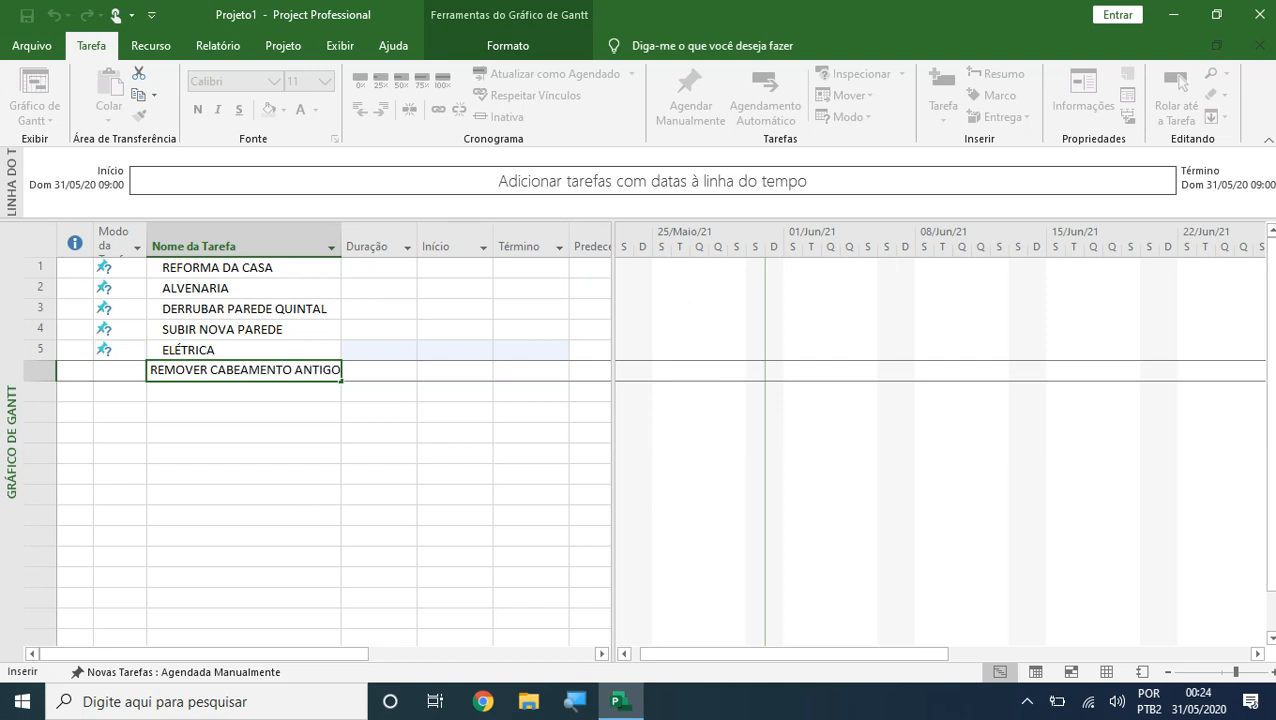
key(Return)
Step: Add a task named INSTALAR NOVO CABEAMENTO below REMOVER CABEAMENTO ANTIGO
text(INSTALAR NO)
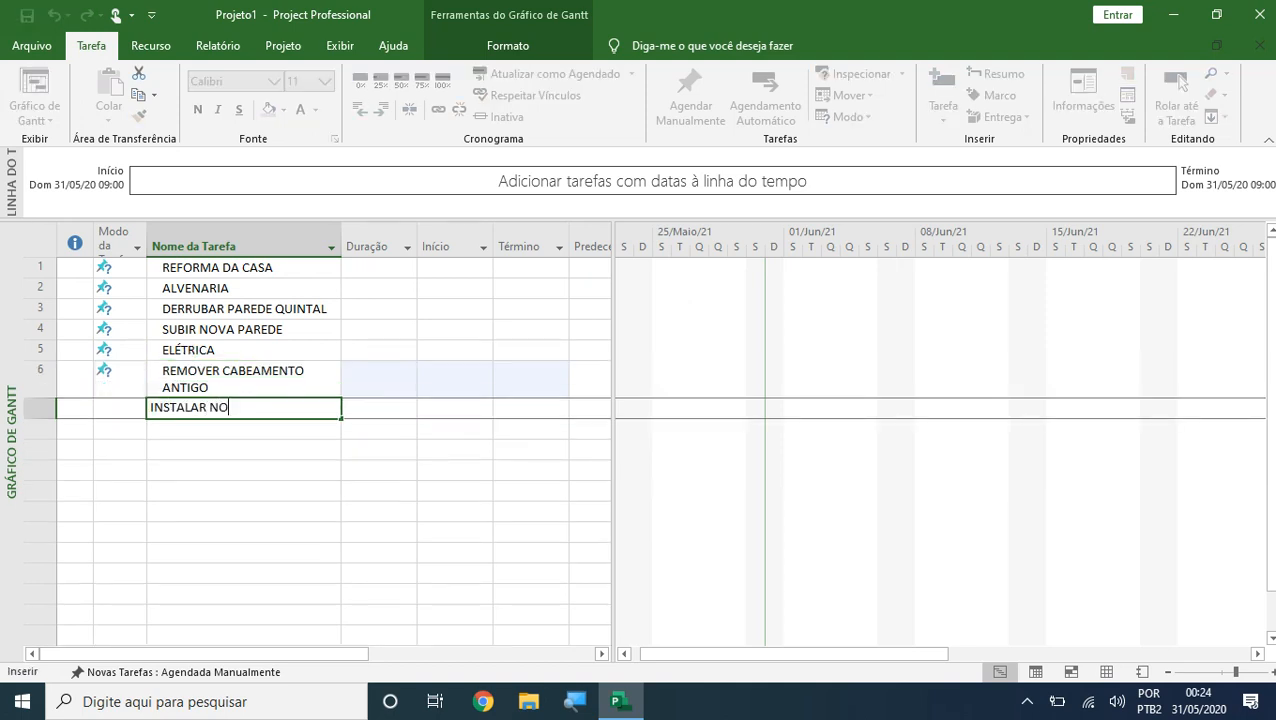
text(VO CABEAMENTO)
key(Return)
Step: Widen the Nome da Tarefa column slightly so INSTALAR NOVO CABEAMENTO fits on one line
click(230, 386)
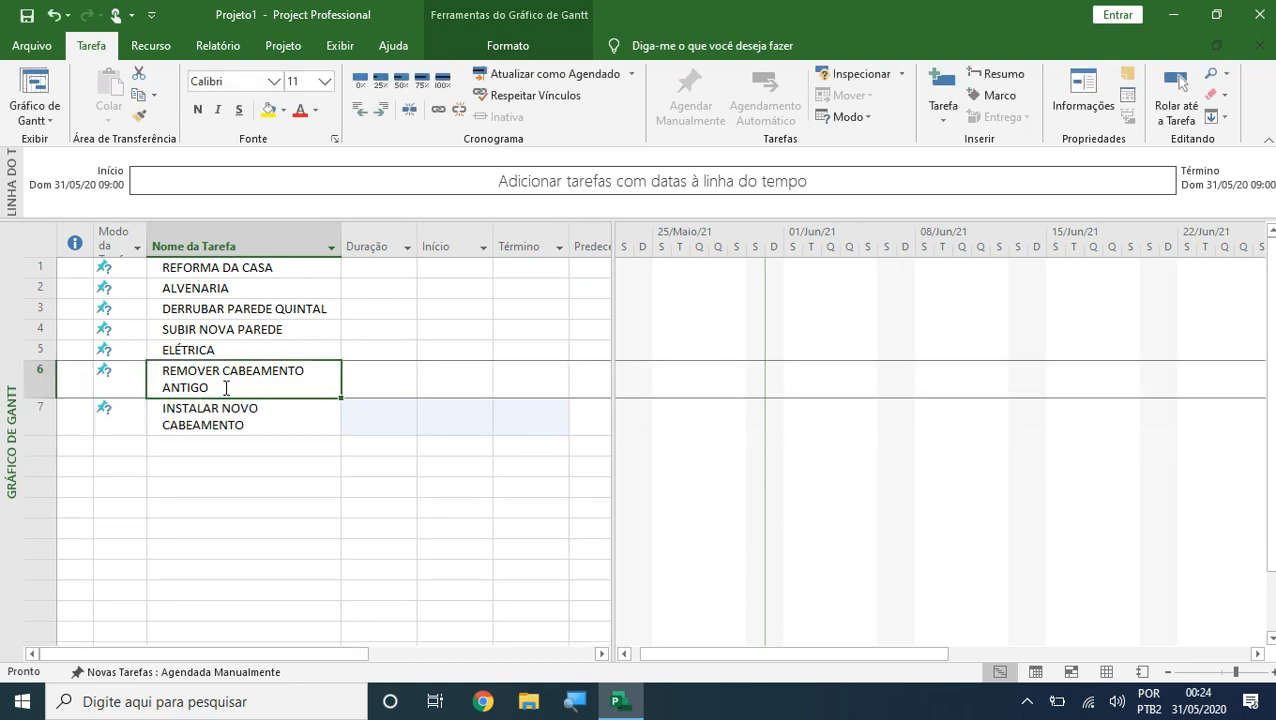
drag(288, 410, 290, 373)
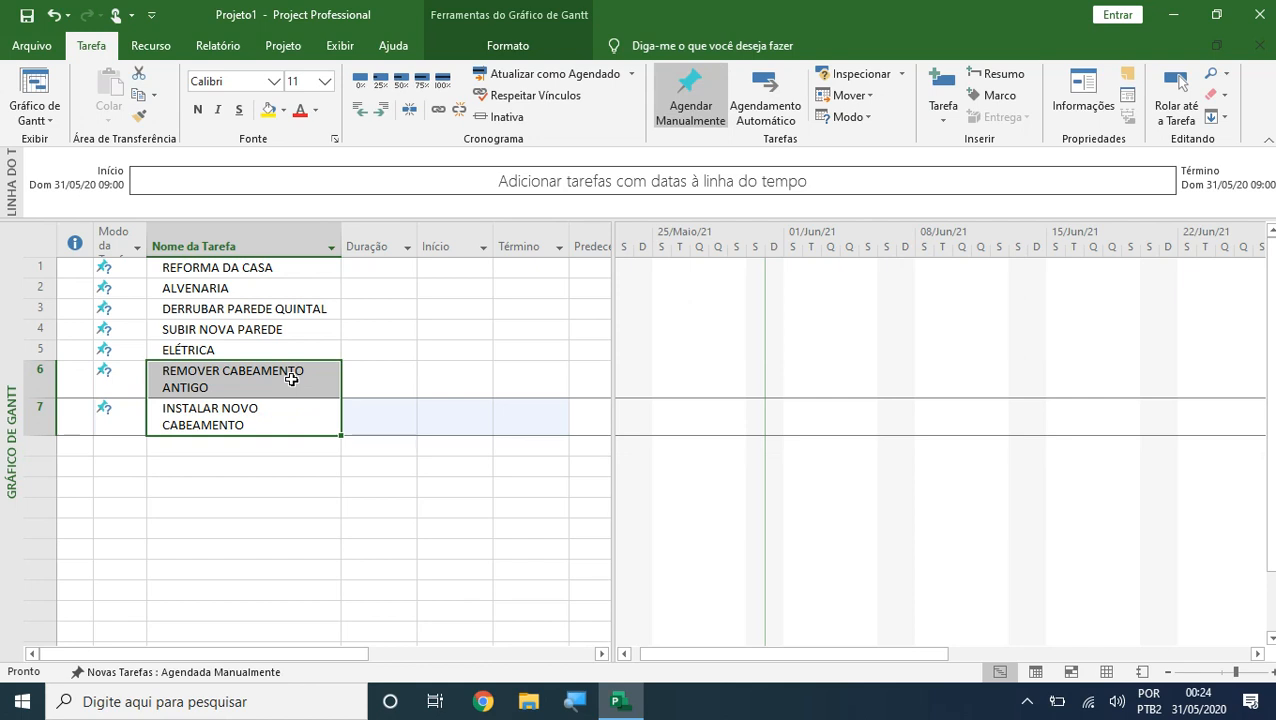
double_click(291, 378)
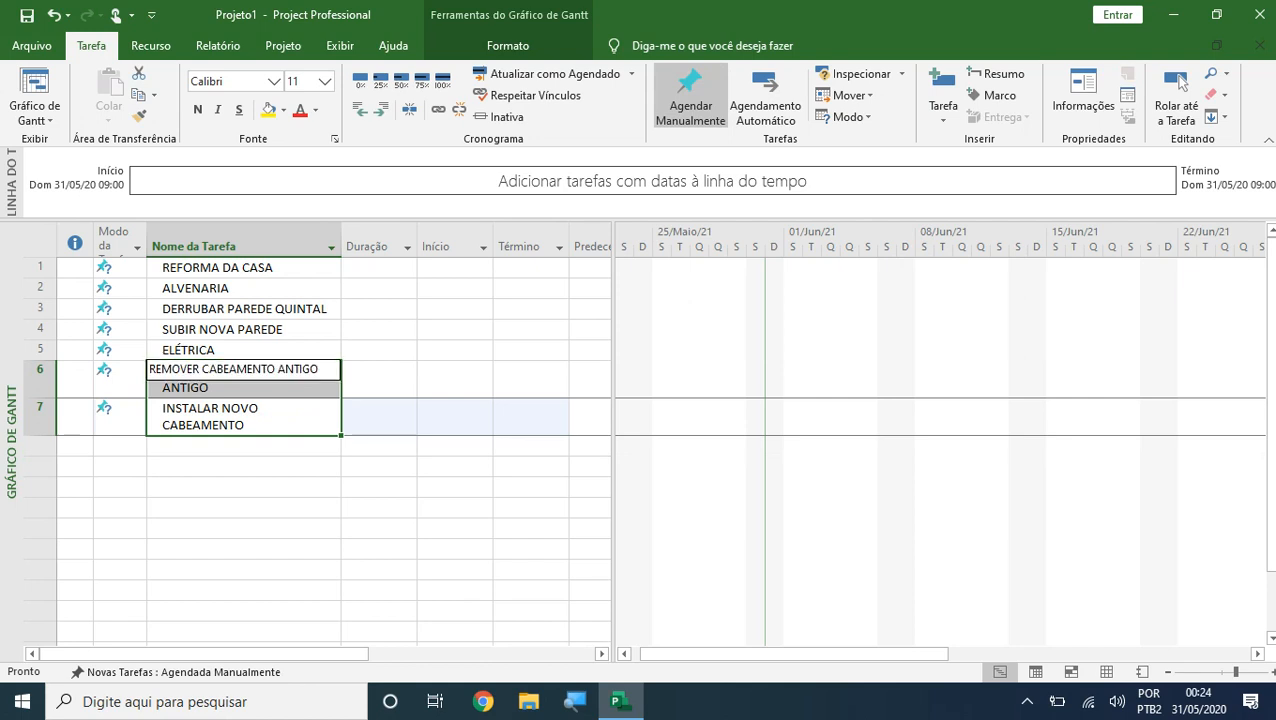
key(Escape)
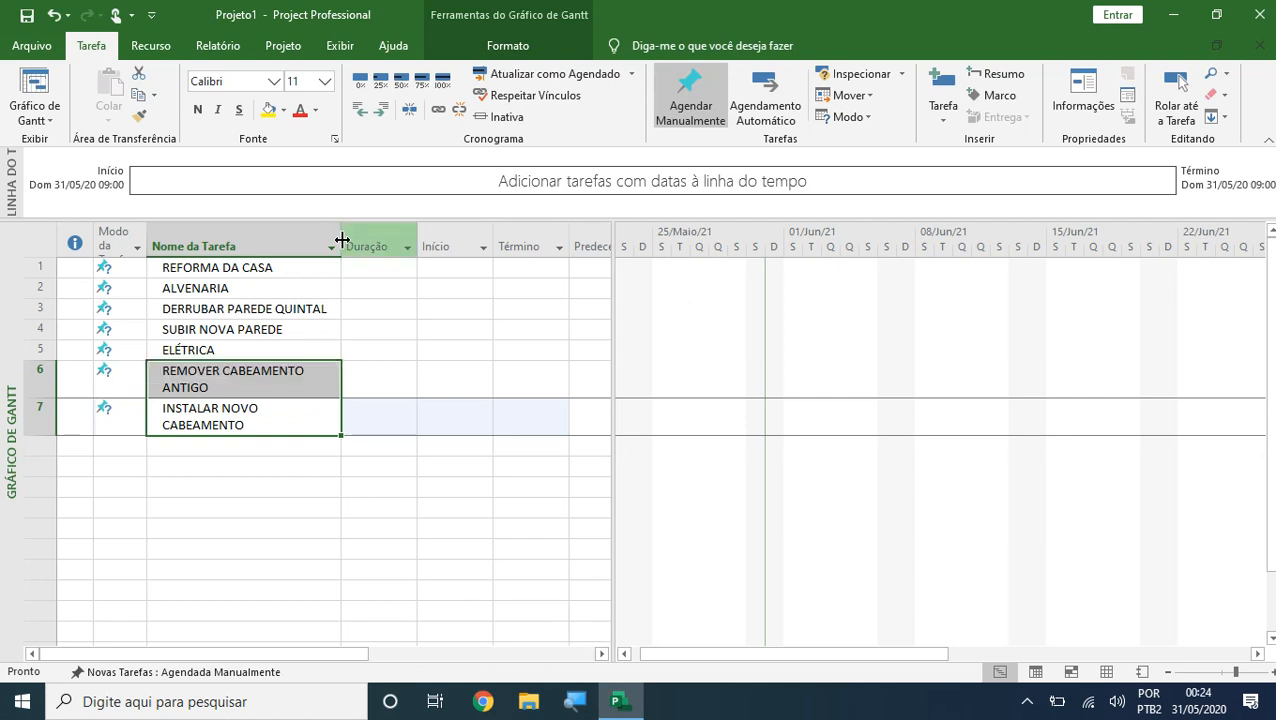
drag(342, 242, 352, 242)
drag(246, 269, 262, 407)
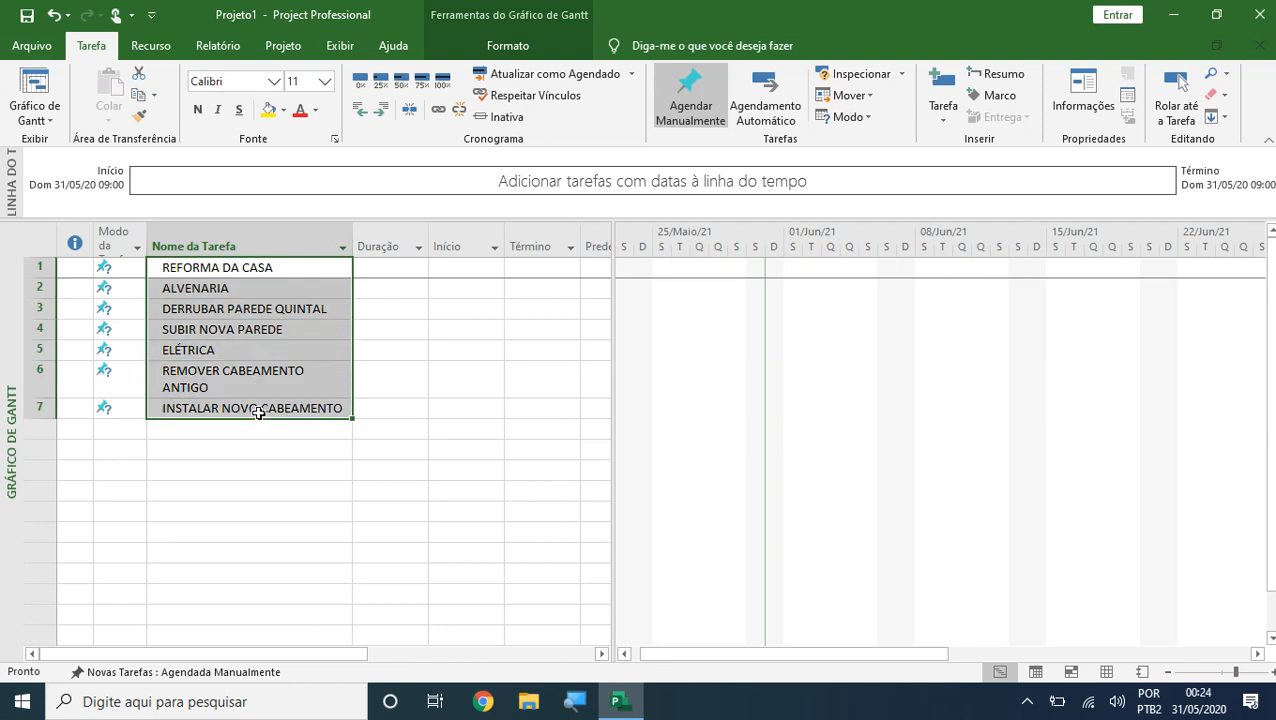
click(261, 427)
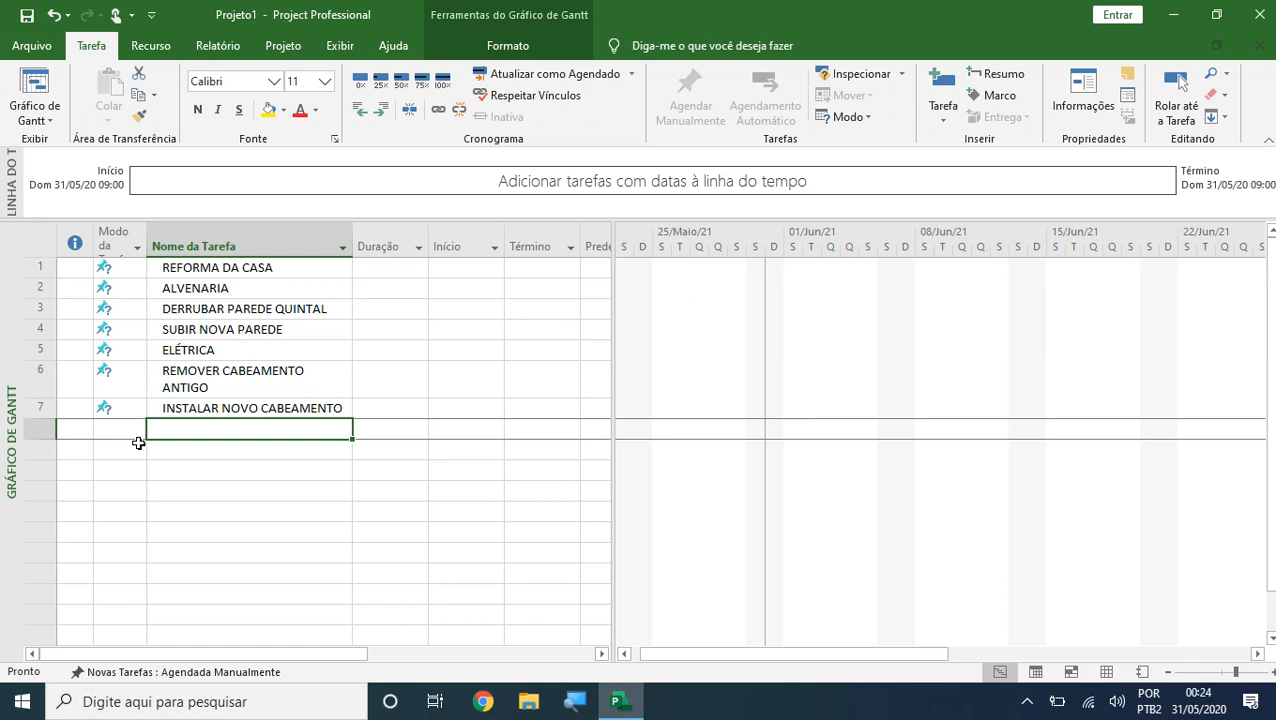
Step: Indent tasks 2 to 7, from ALVENARIA to INSTALAR NOVO CABEAMENTO, one level under REFORMA DA CASA
click(35, 288)
drag(35, 288, 38, 408)
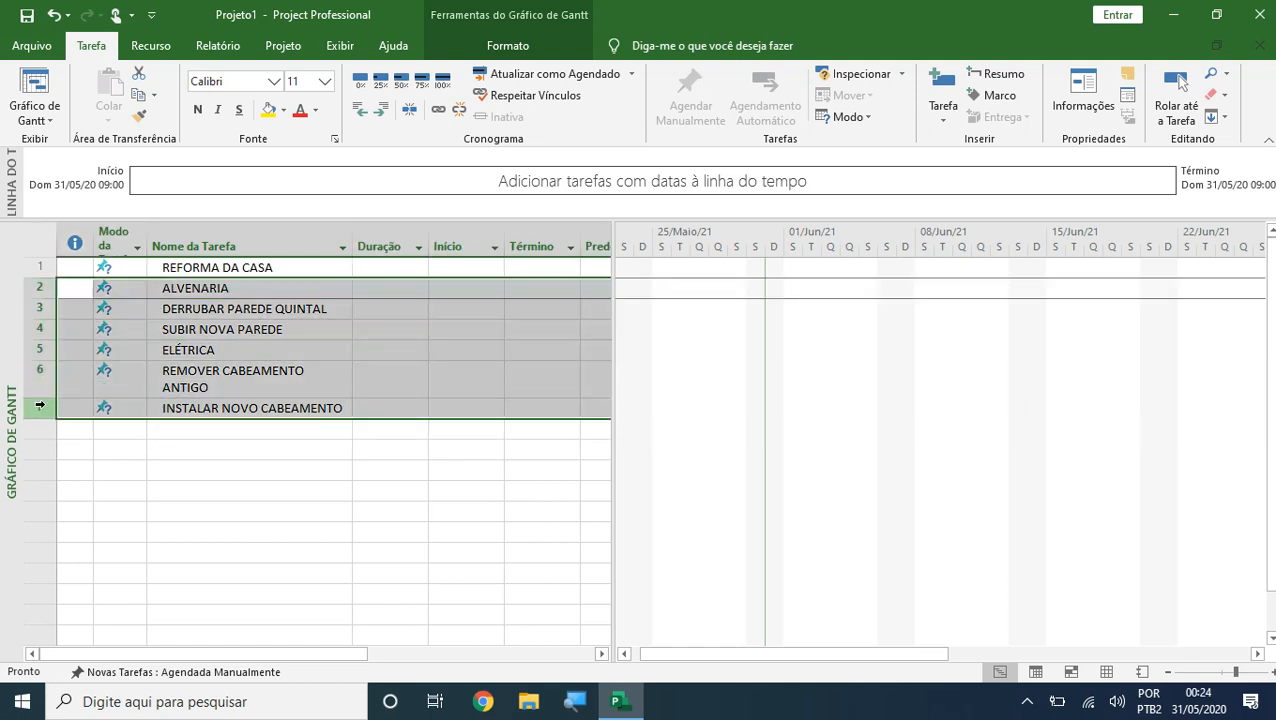
click(380, 108)
click(216, 311)
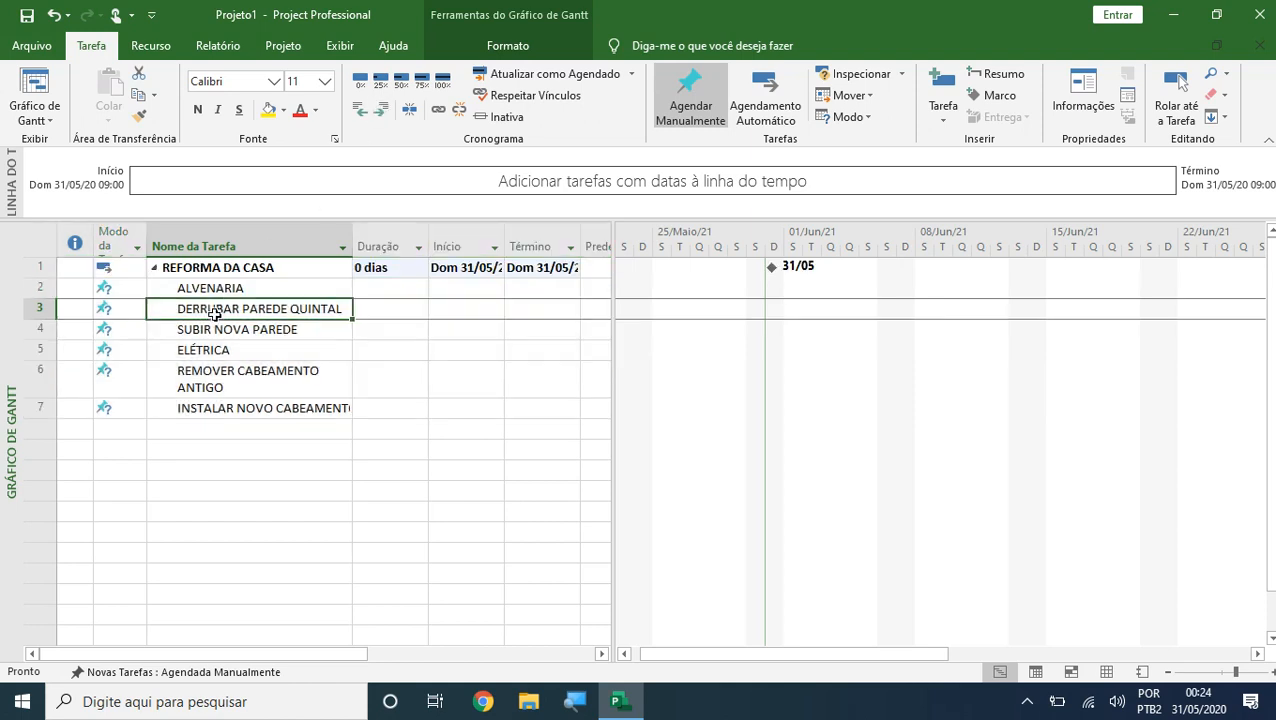
Step: Indent the two wall tasks as subtasks of ALVENARIA and the two cabling tasks as subtasks of ELÉTRICA
drag(40, 310, 40, 333)
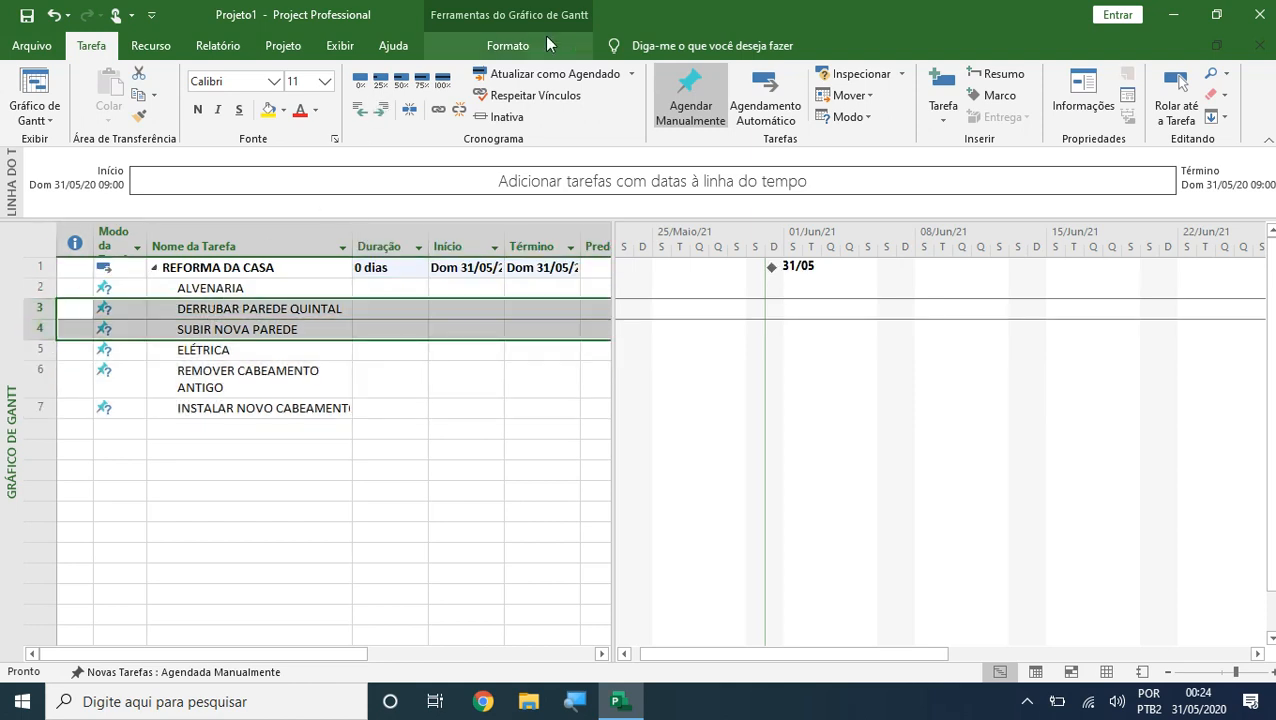
click(380, 108)
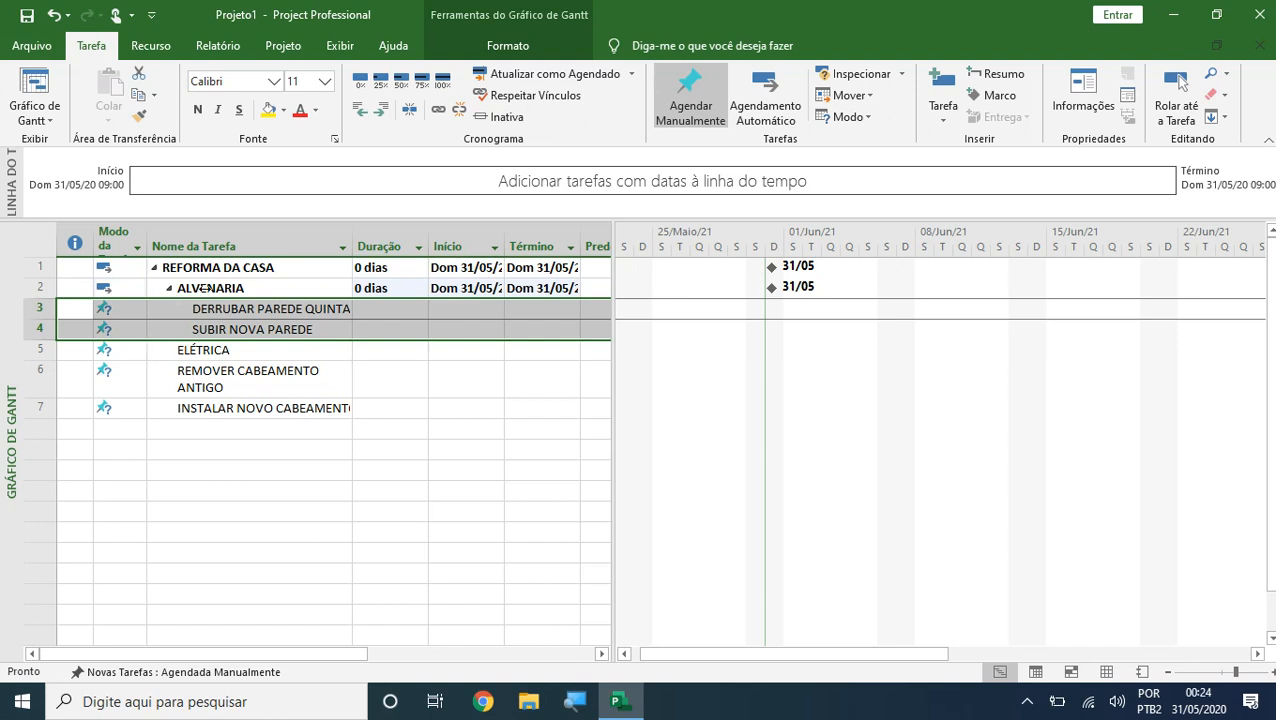
drag(50, 385, 40, 408)
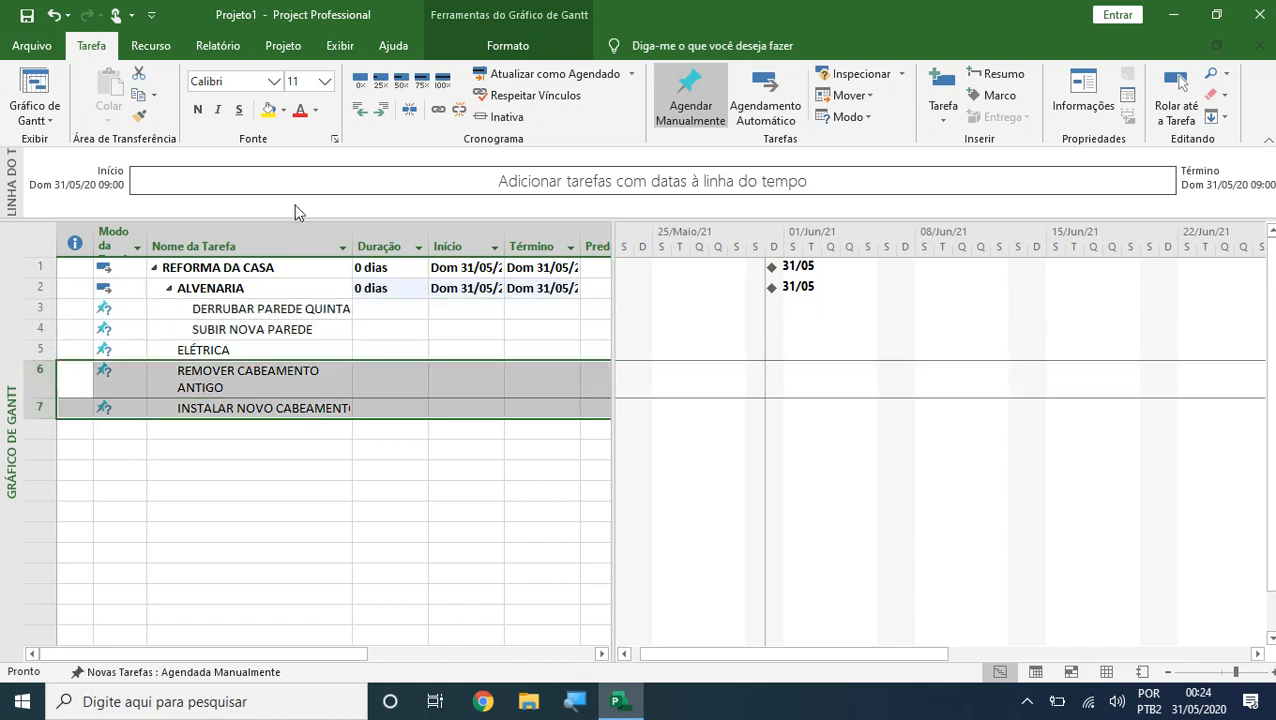
click(380, 108)
click(275, 408)
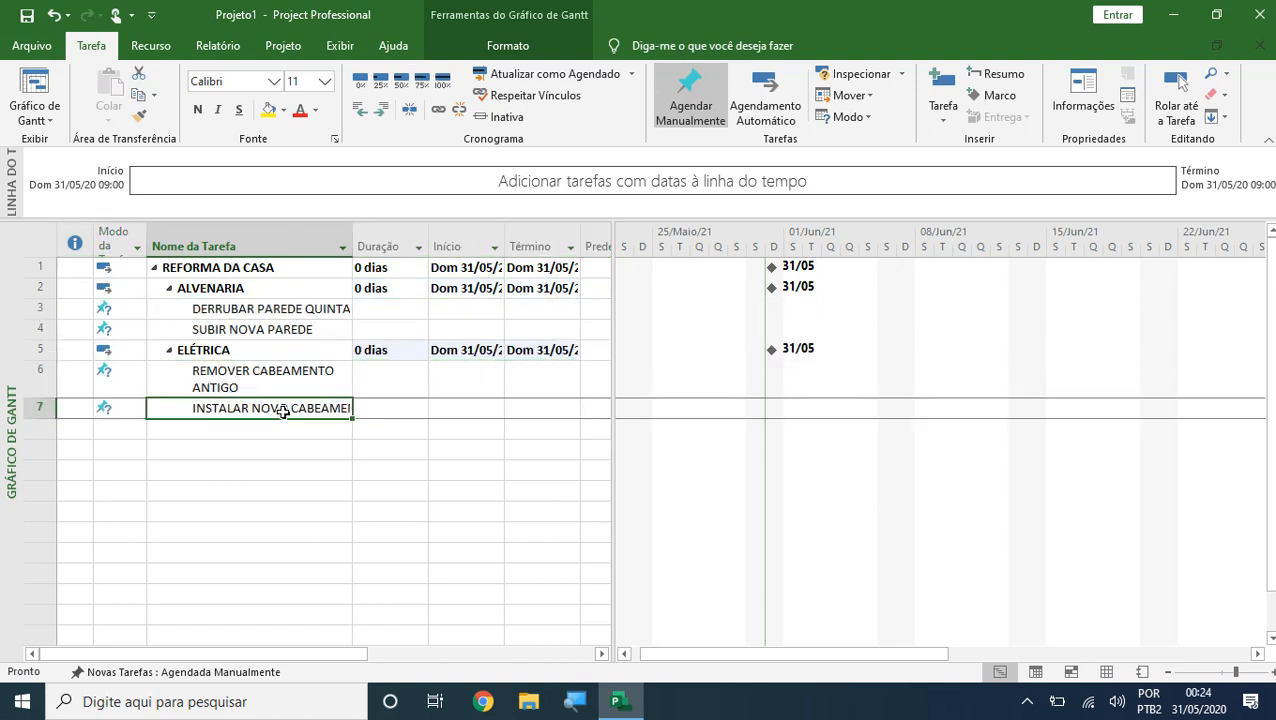
Step: Widen the task table area and fit the Início column to its full dates and times
drag(633, 335, 653, 335)
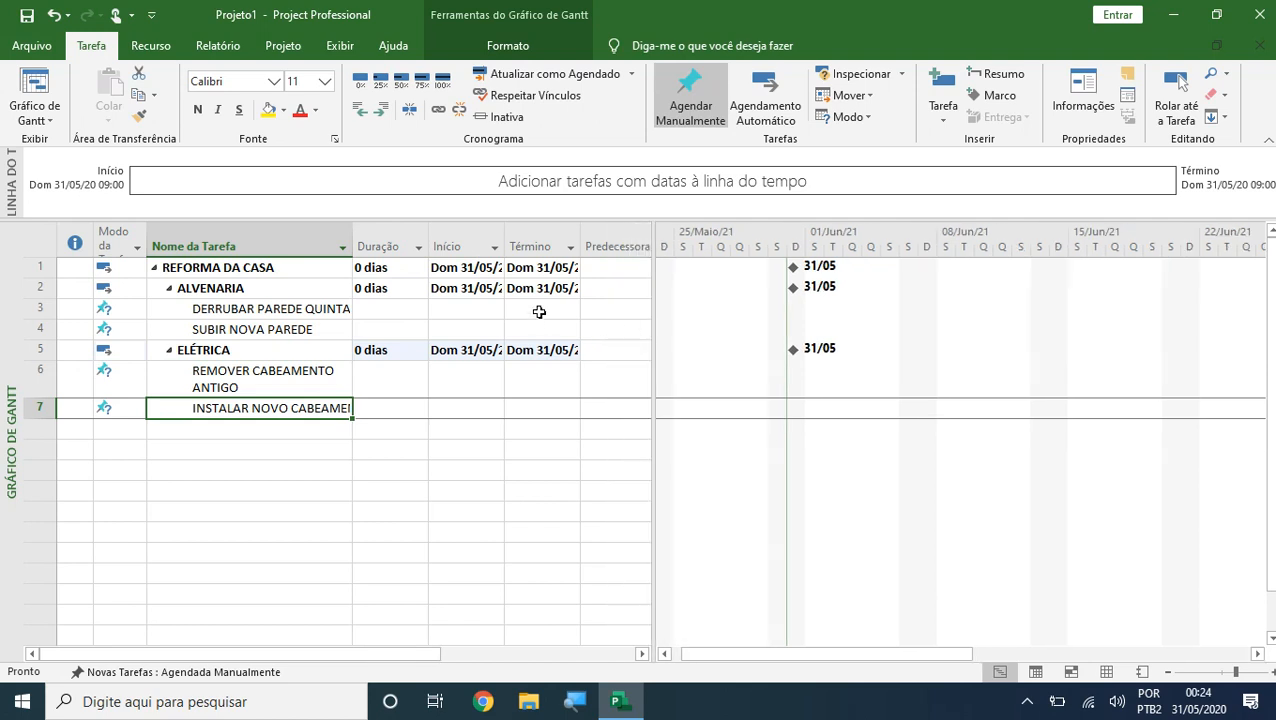
double_click(504, 240)
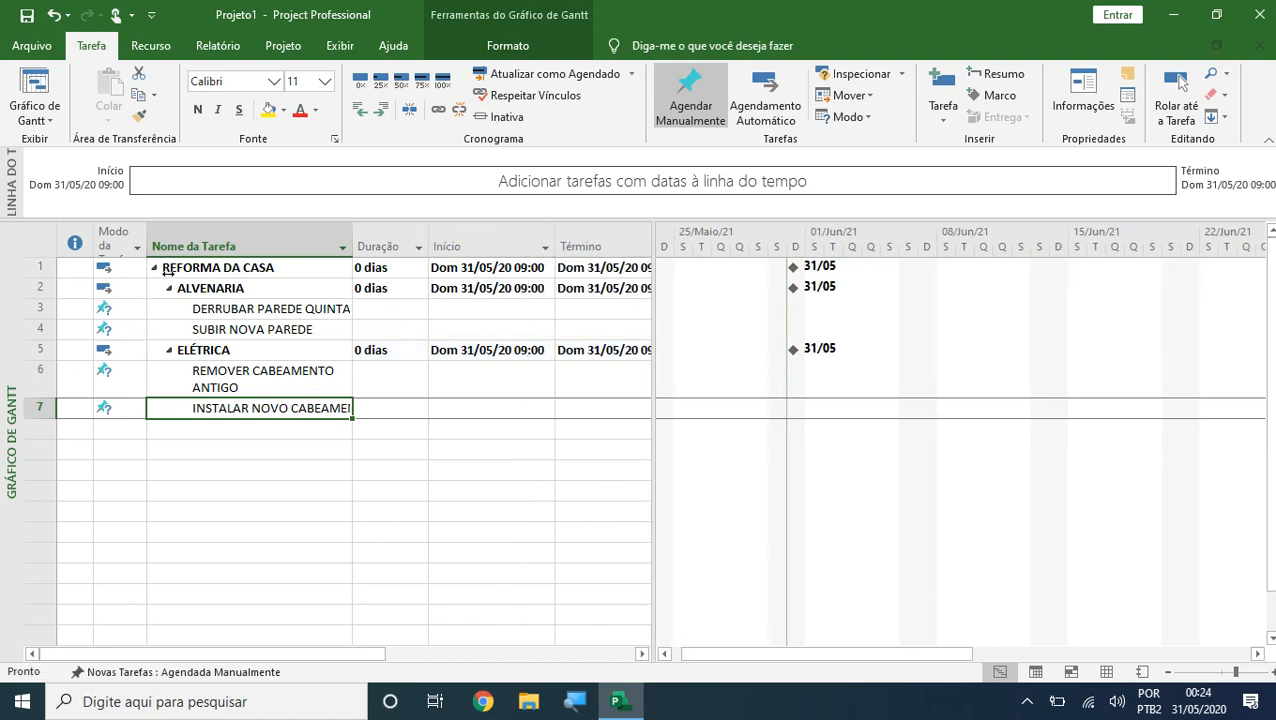
click(118, 291)
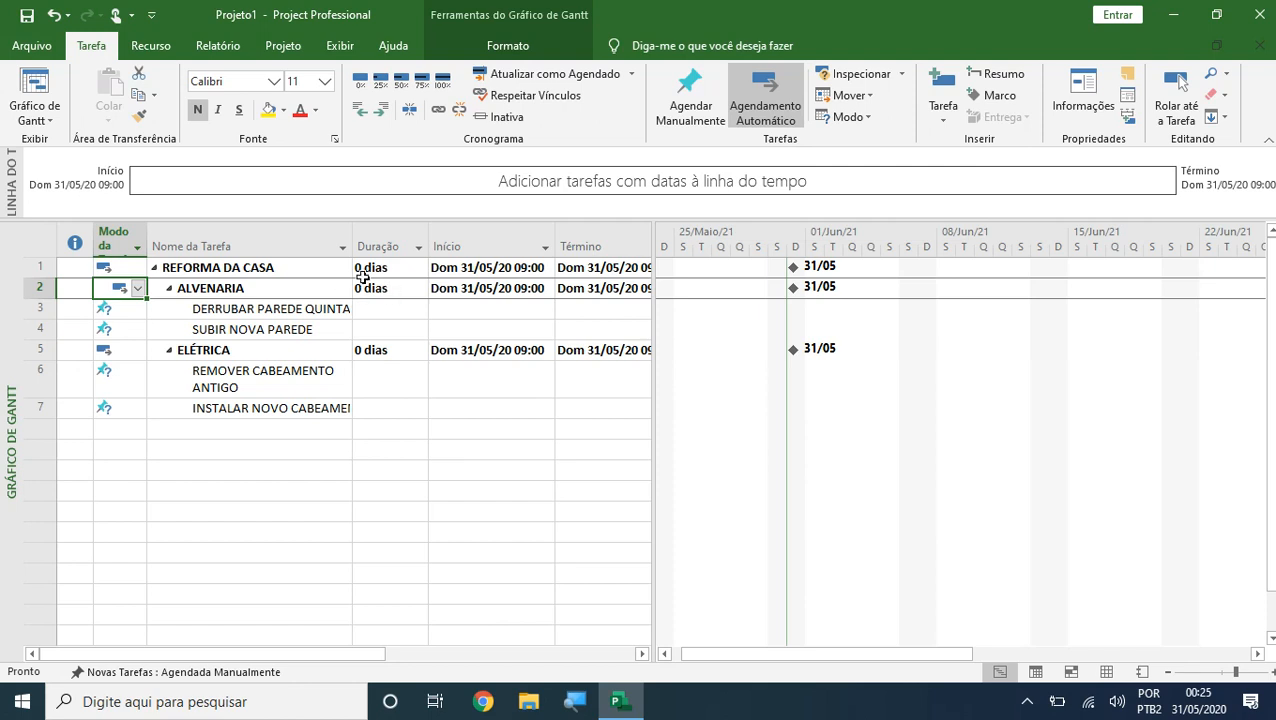
drag(292, 308, 303, 328)
drag(282, 378, 289, 401)
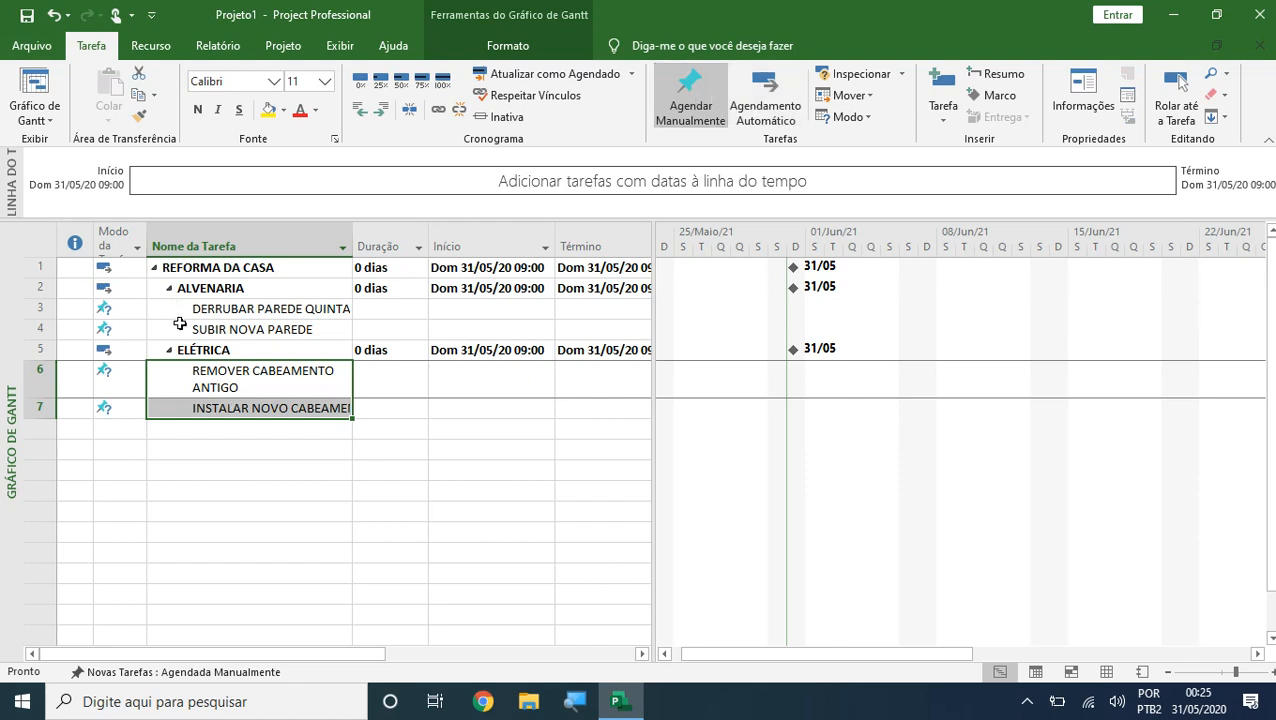
drag(362, 312, 396, 409)
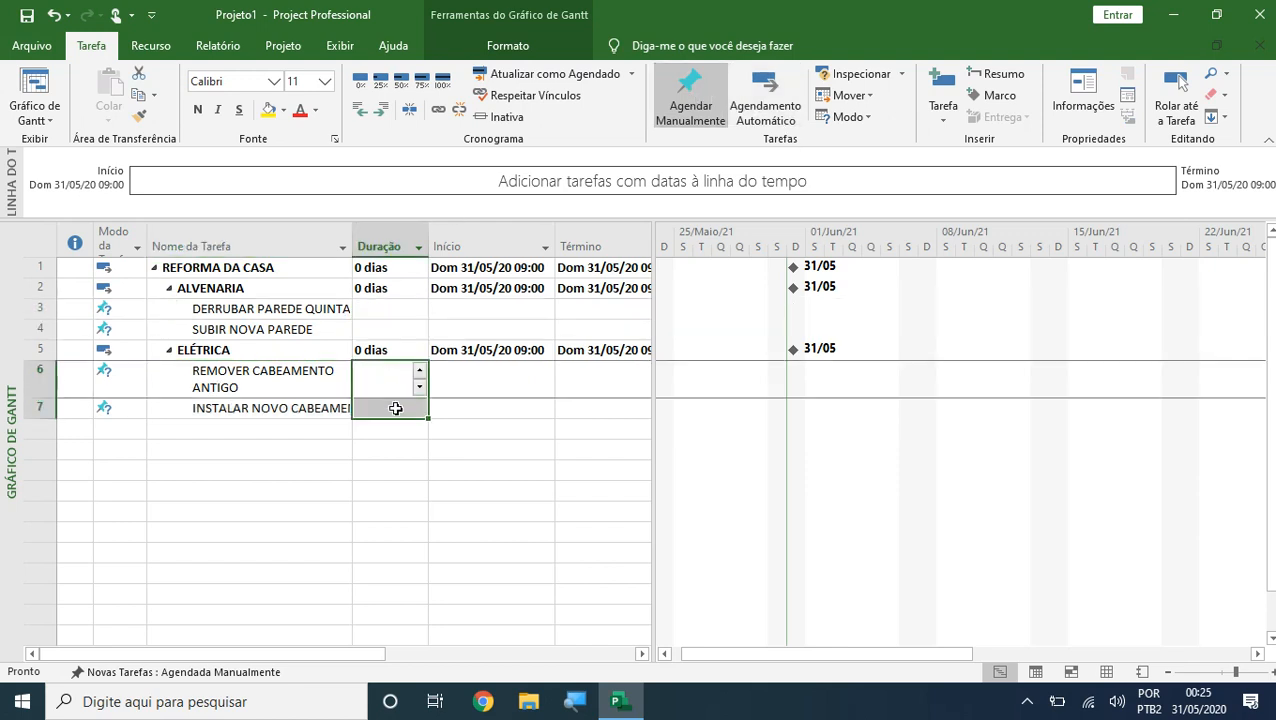
click(377, 357)
drag(373, 368, 385, 409)
Step: Fit the Nome da Tarefa column to its longest task name
double_click(352, 235)
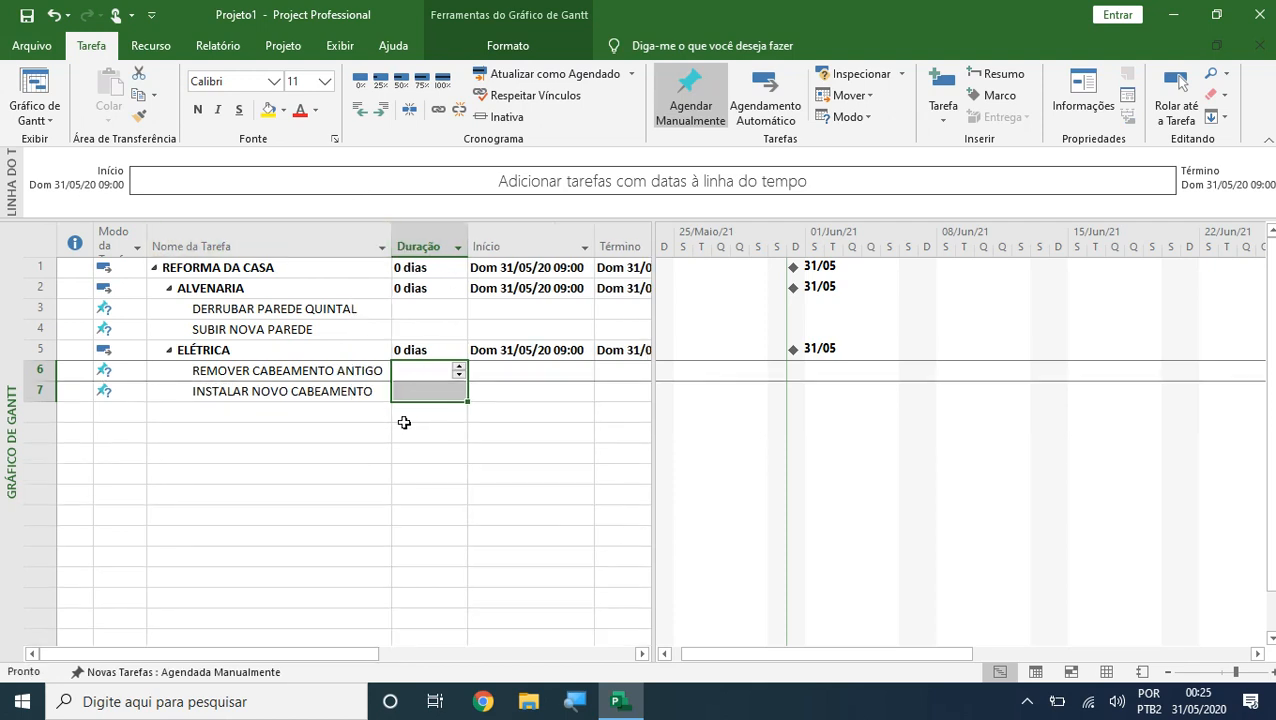
click(430, 452)
click(341, 352)
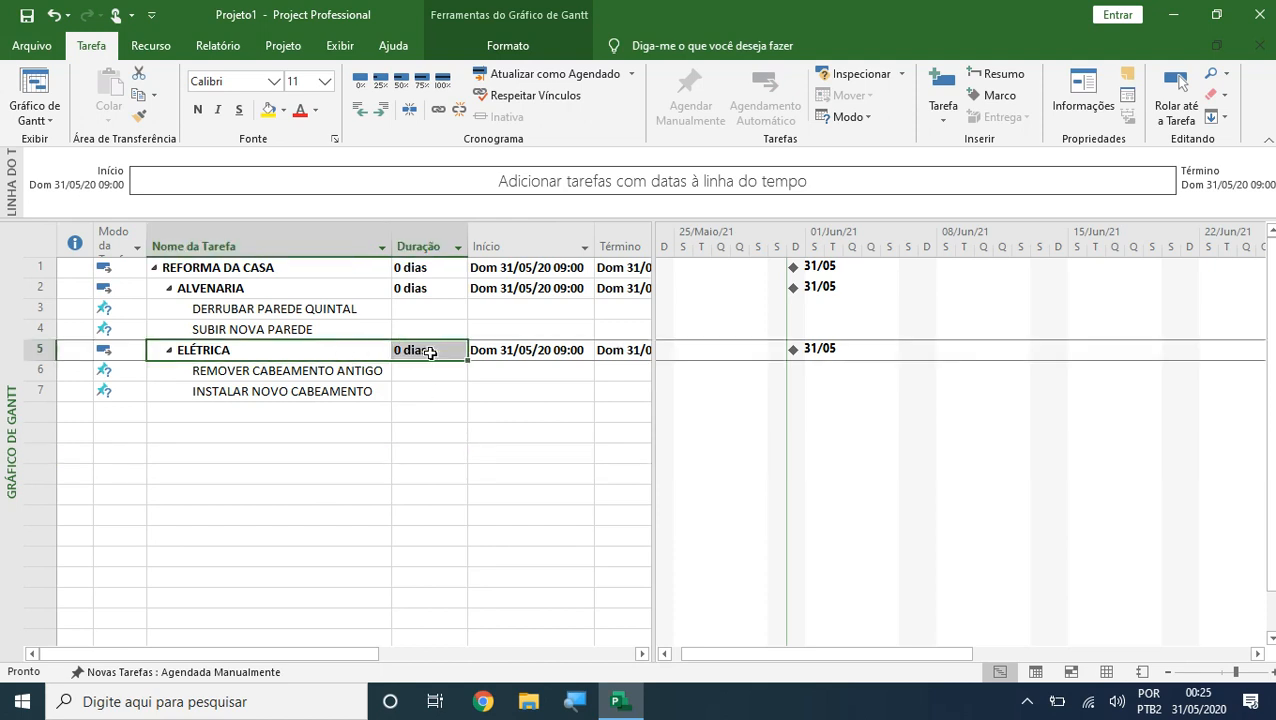
click(313, 292)
drag(384, 289, 407, 288)
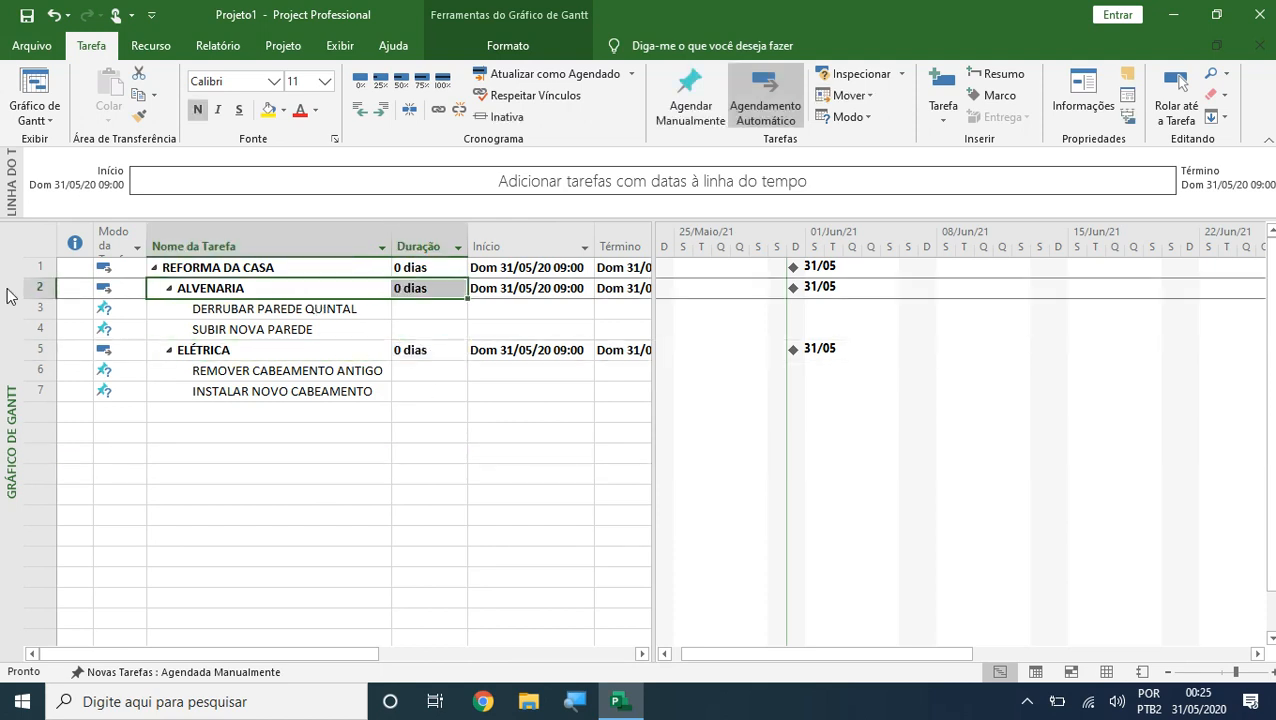
click(111, 287)
click(129, 348)
click(126, 265)
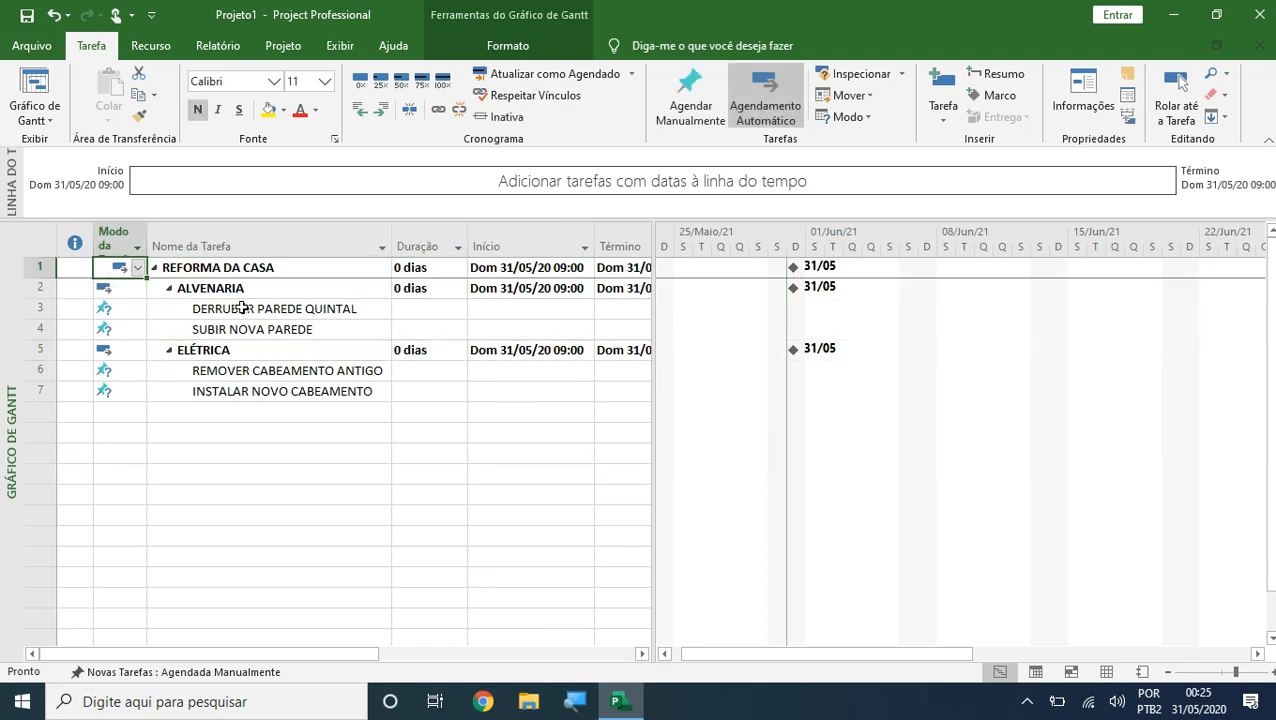
drag(240, 308, 244, 329)
drag(254, 377, 262, 395)
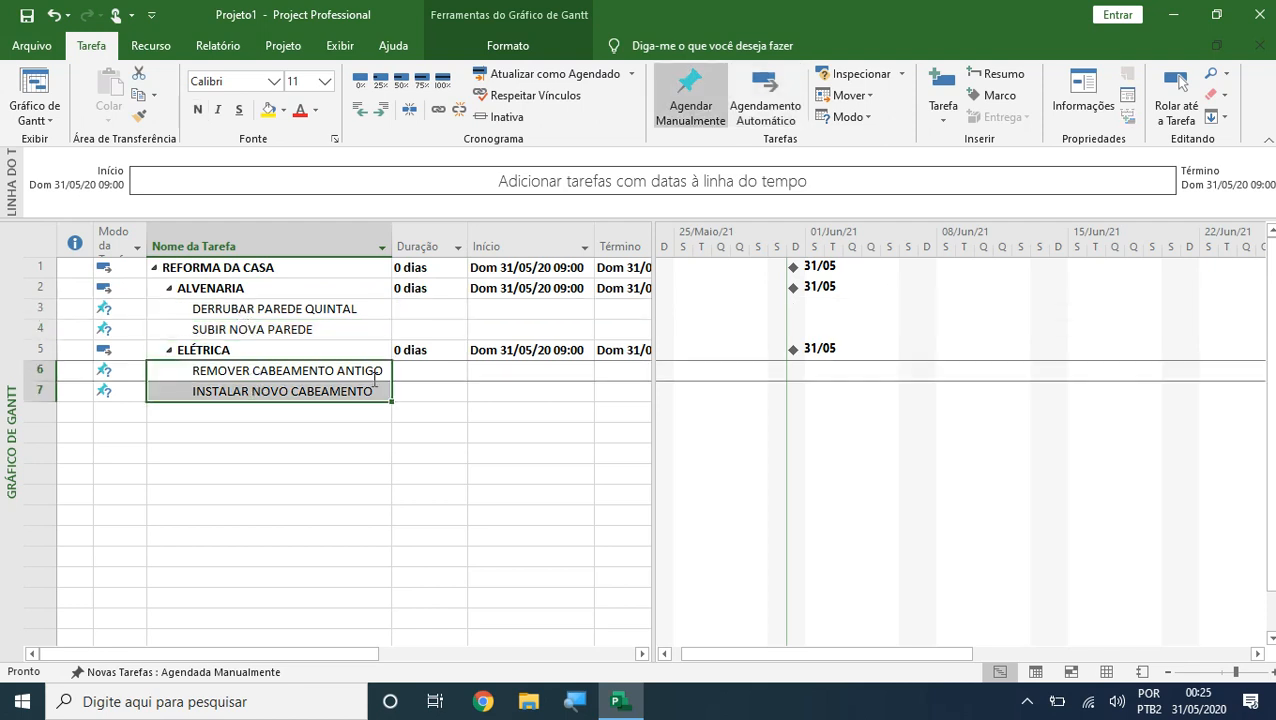
Step: Widen the task table area so the Término column shows its full dates and times
drag(655, 436, 735, 430)
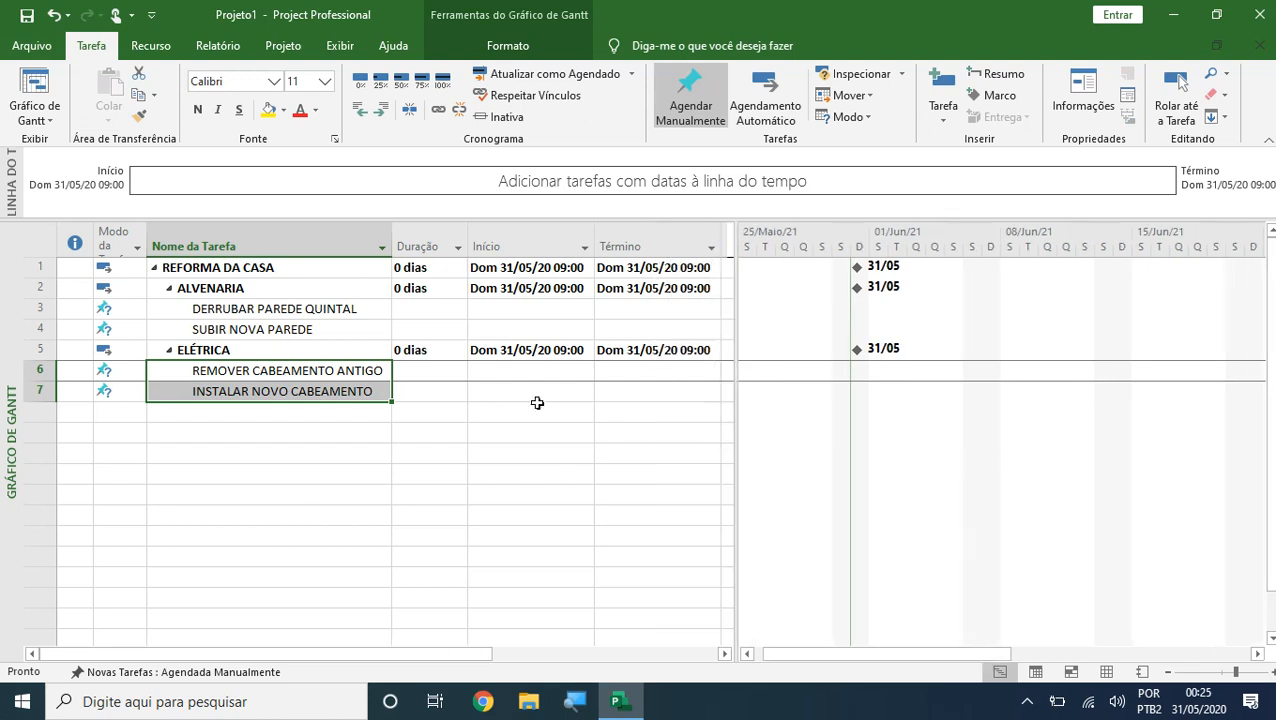
drag(412, 376, 421, 393)
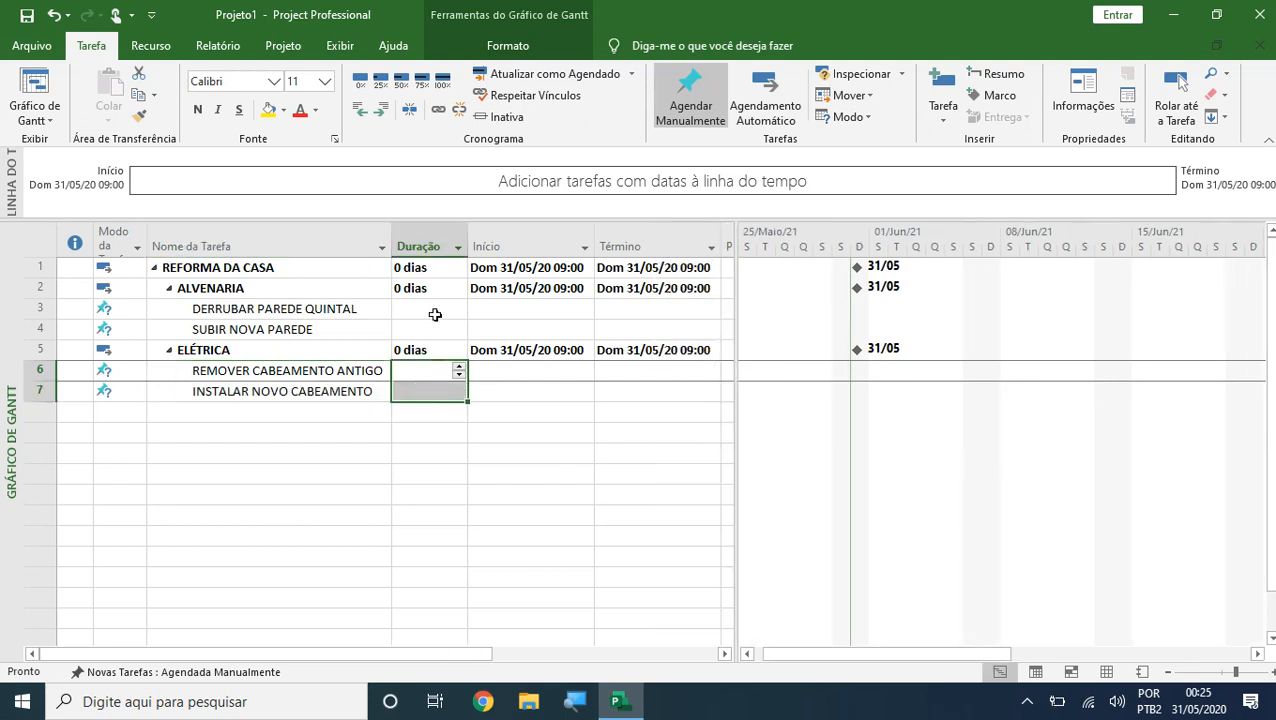
drag(420, 312, 437, 322)
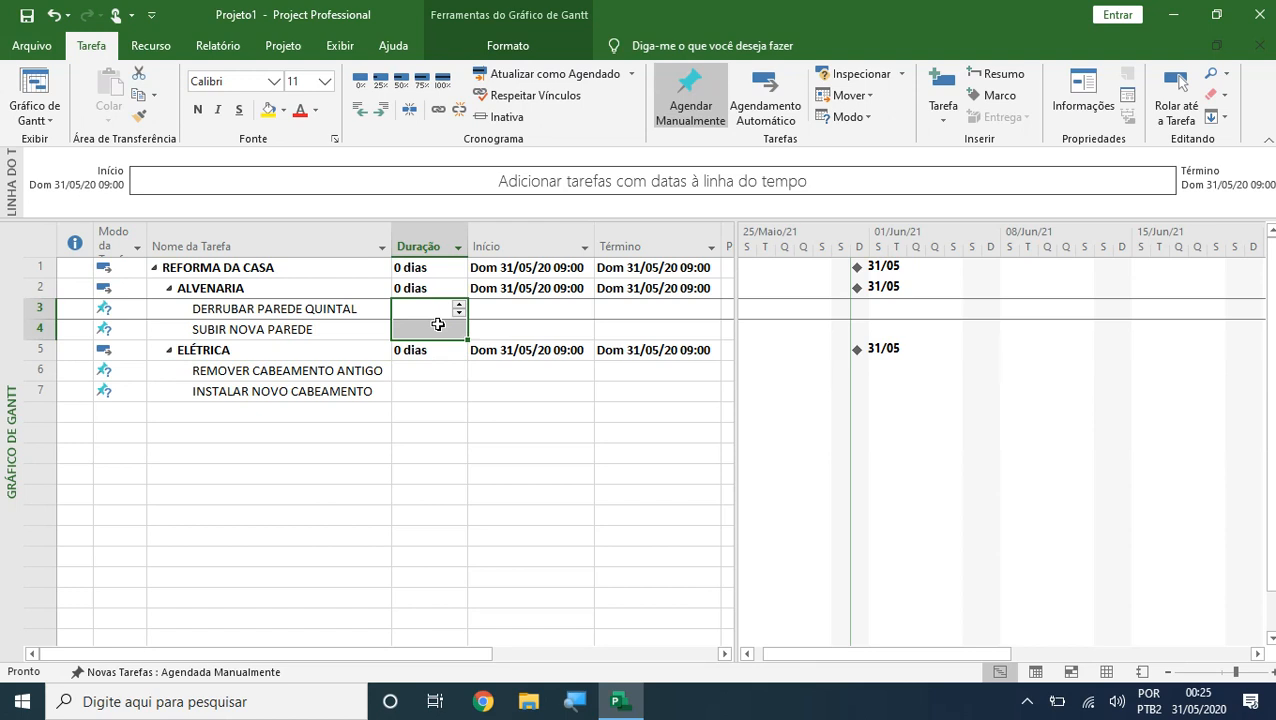
click(477, 366)
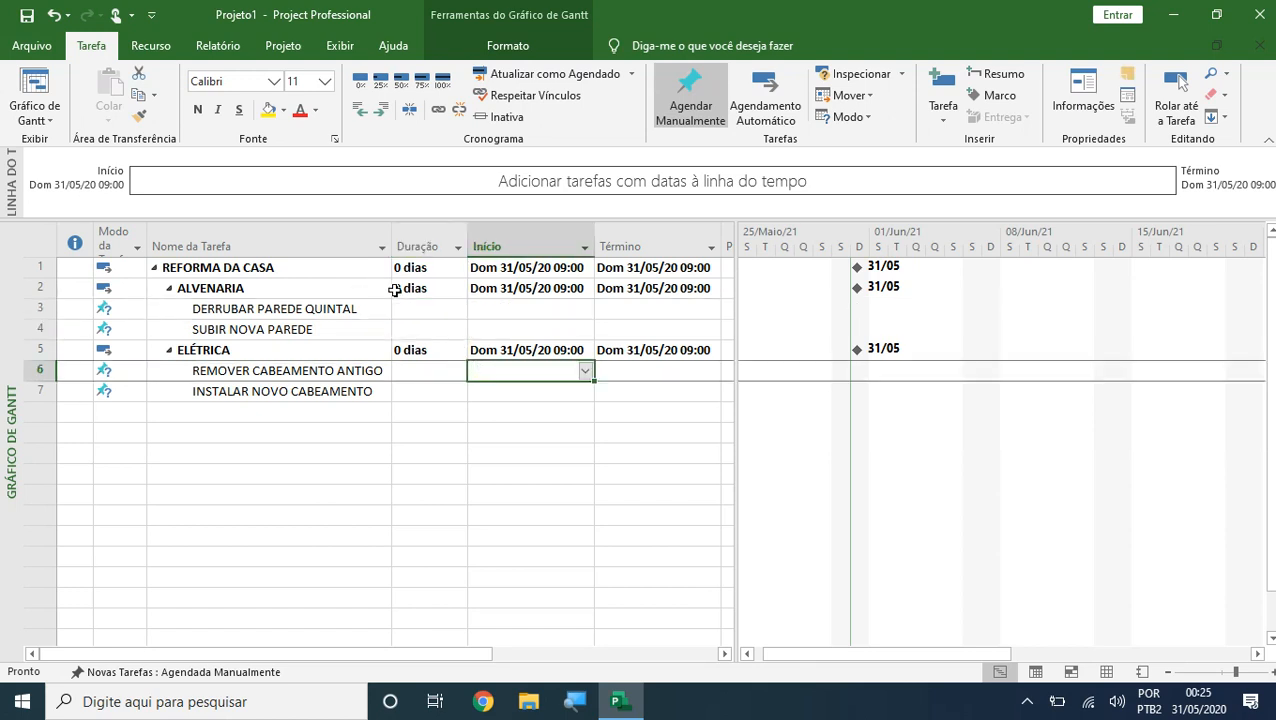
Step: Set the duration of DERRUBAR PAREDE QUINTAL to 2 days and SUBIR NOVA PAREDE to 3 days
click(424, 306)
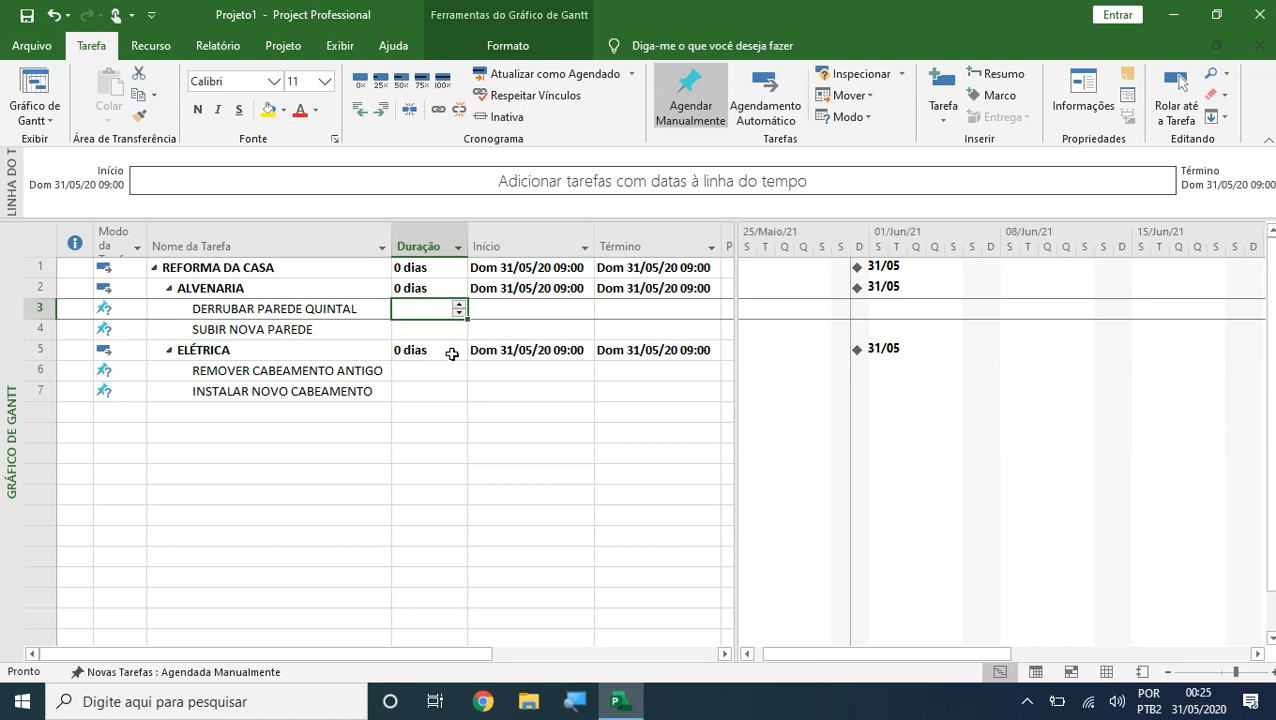
text(2)
key(Return)
text(3)
key(Return)
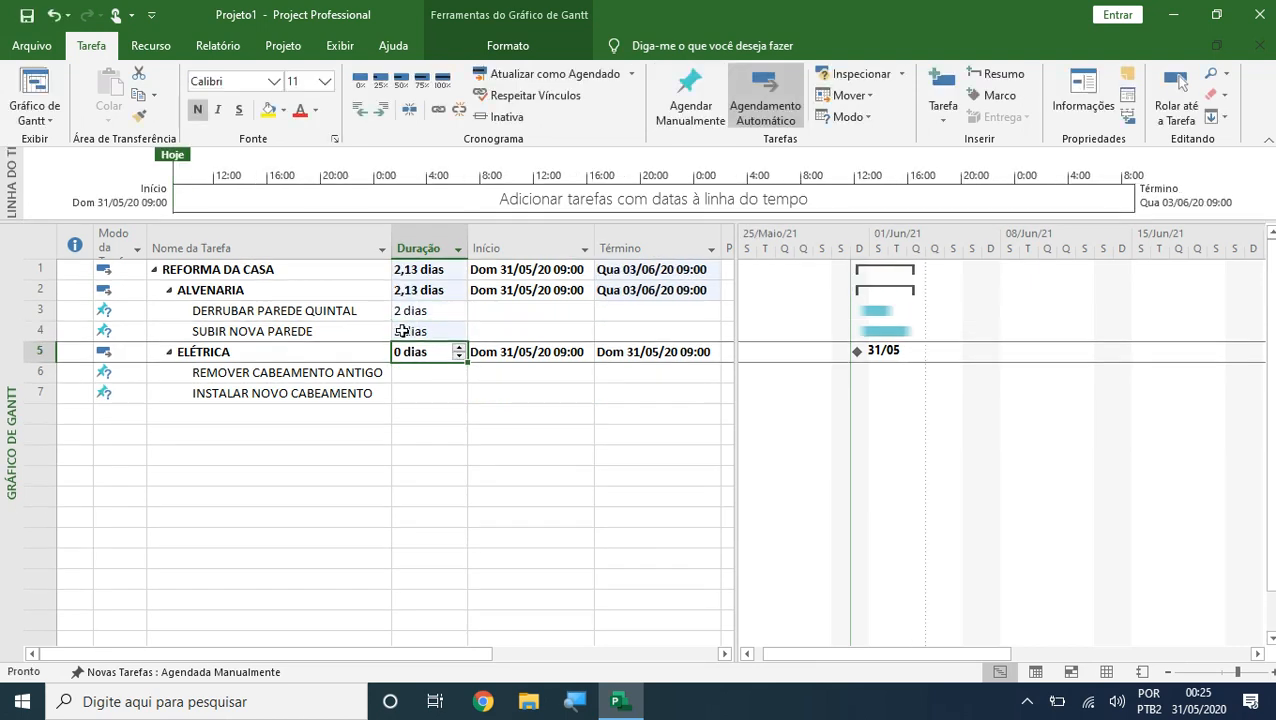
Step: Set the duration of REMOVER CABEAMENTO ANTIGO to 1 day and INSTALAR NOVO CABEAMENTO to 2 days
click(418, 370)
text(1)
key(Return)
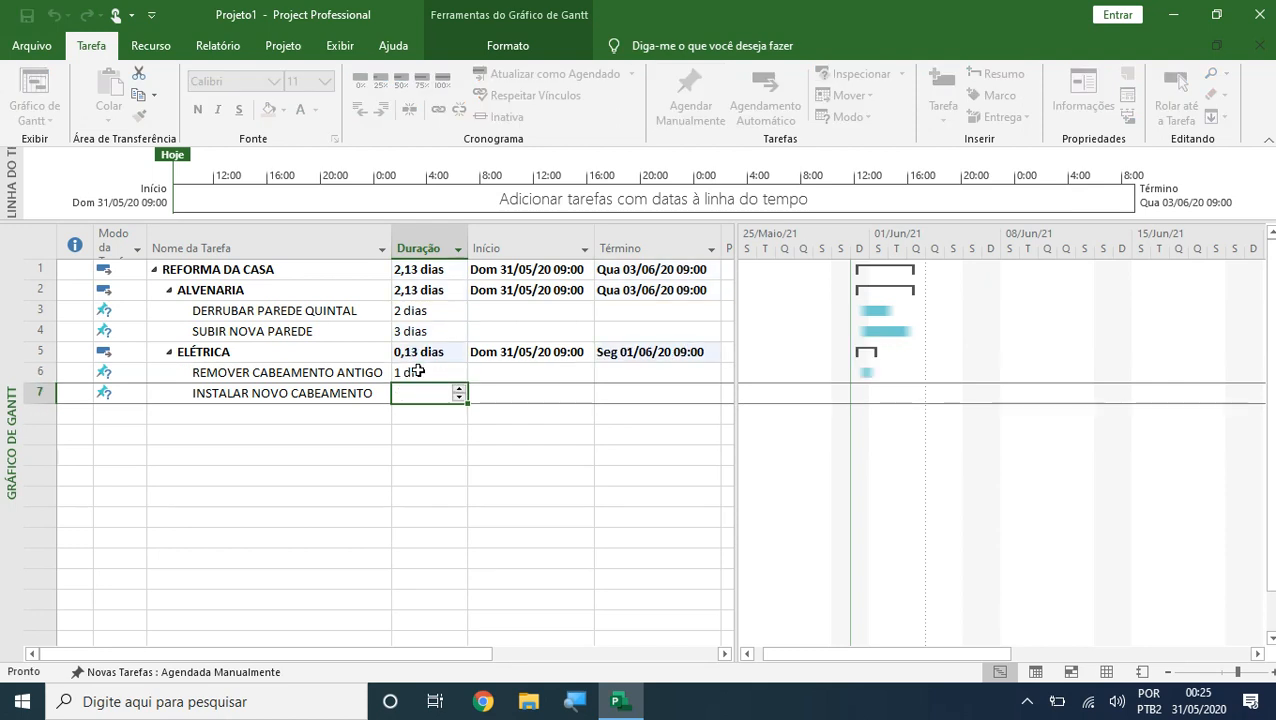
text(2)
key(Return)
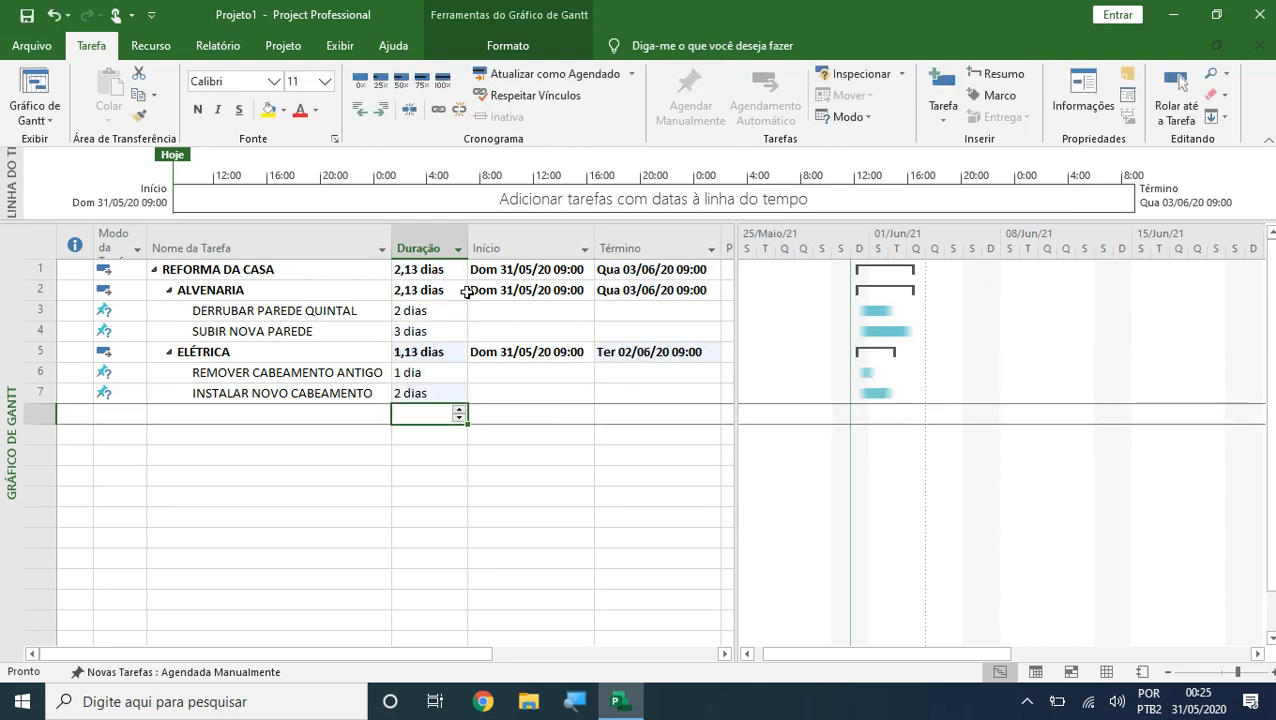
Step: Set the start date of DERRUBAR PAREDE QUINTAL to 08/06/20
drag(447, 273, 447, 290)
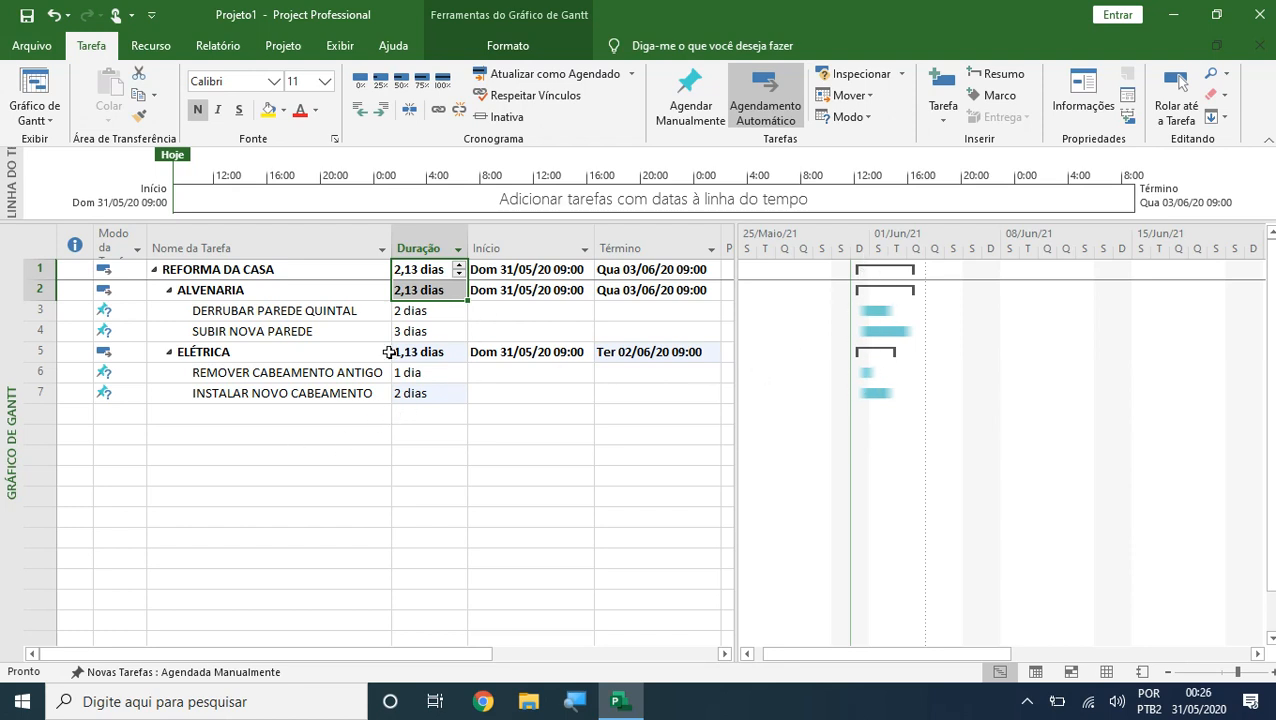
click(558, 290)
click(556, 312)
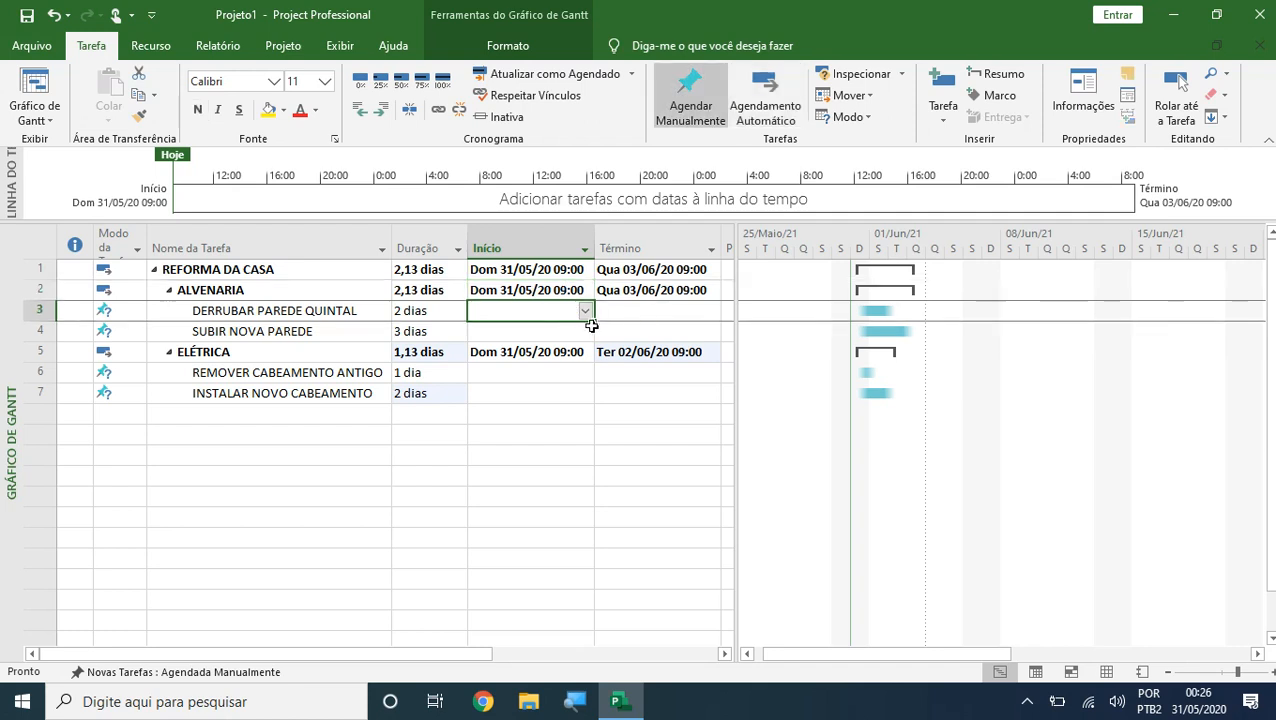
click(586, 312)
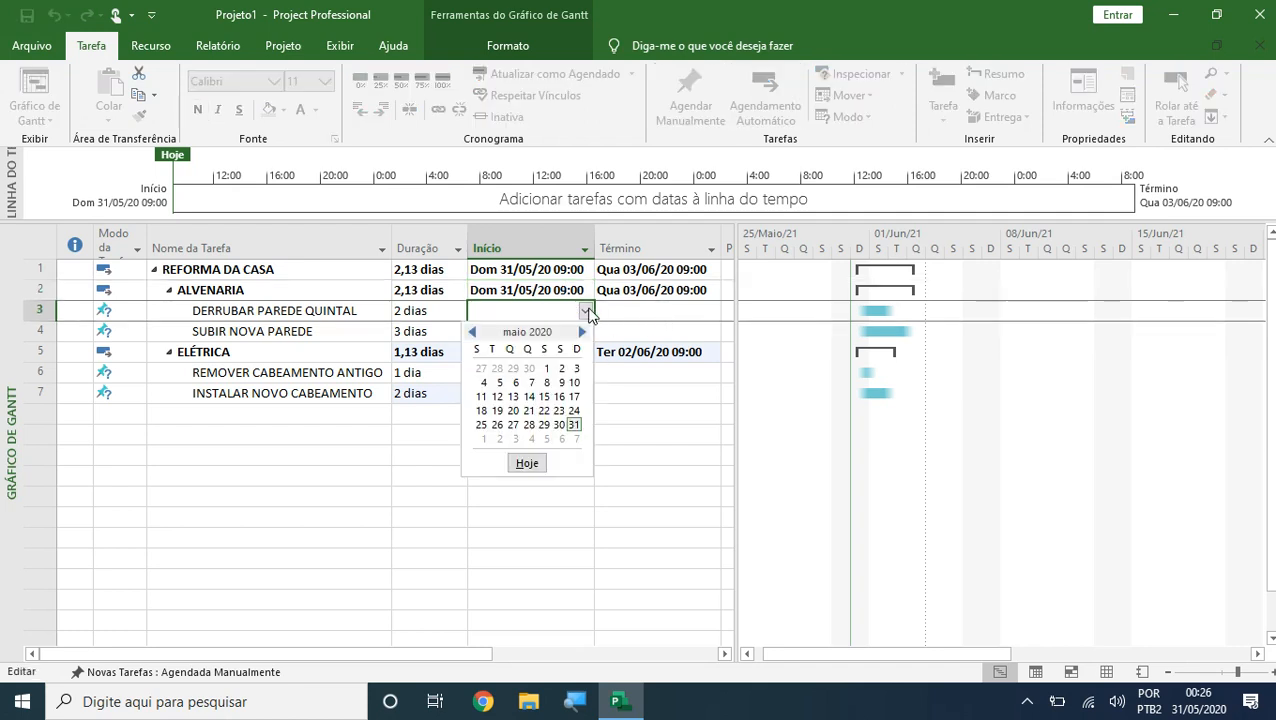
click(582, 333)
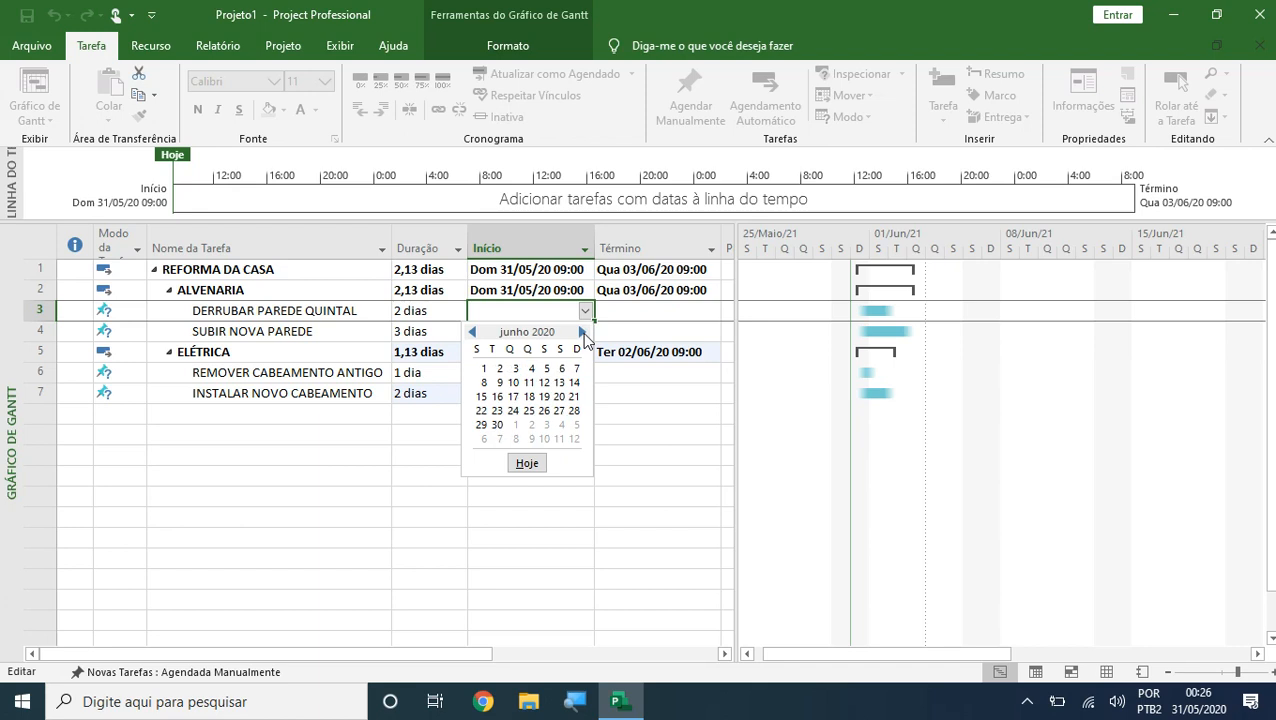
click(484, 383)
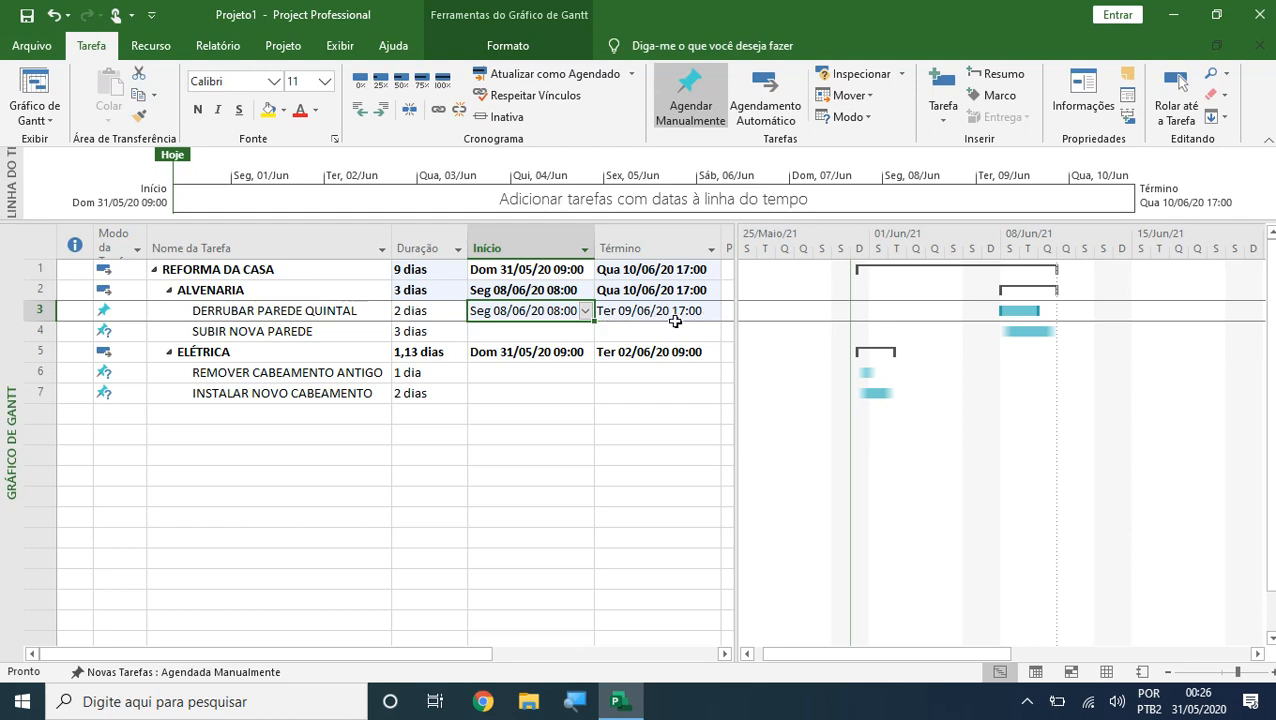
Step: Set the start date of SUBIR NOVA PAREDE to 10/06/20
click(572, 333)
click(585, 331)
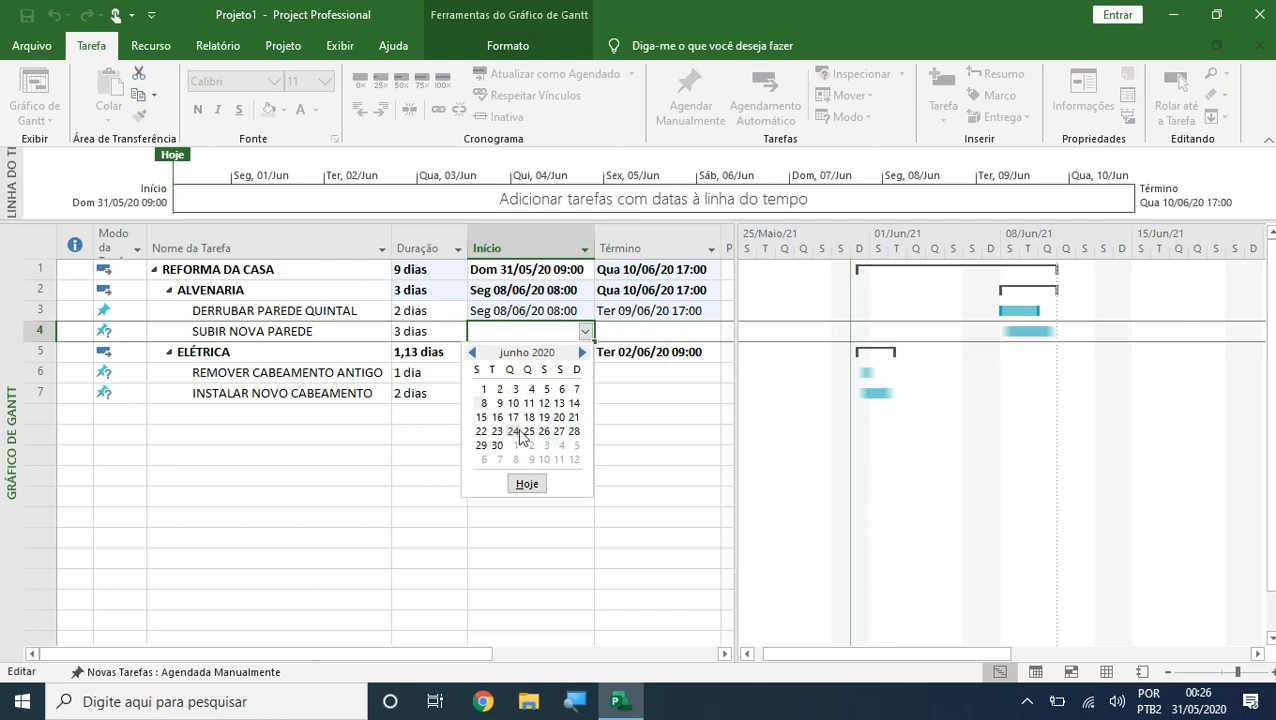
click(582, 352)
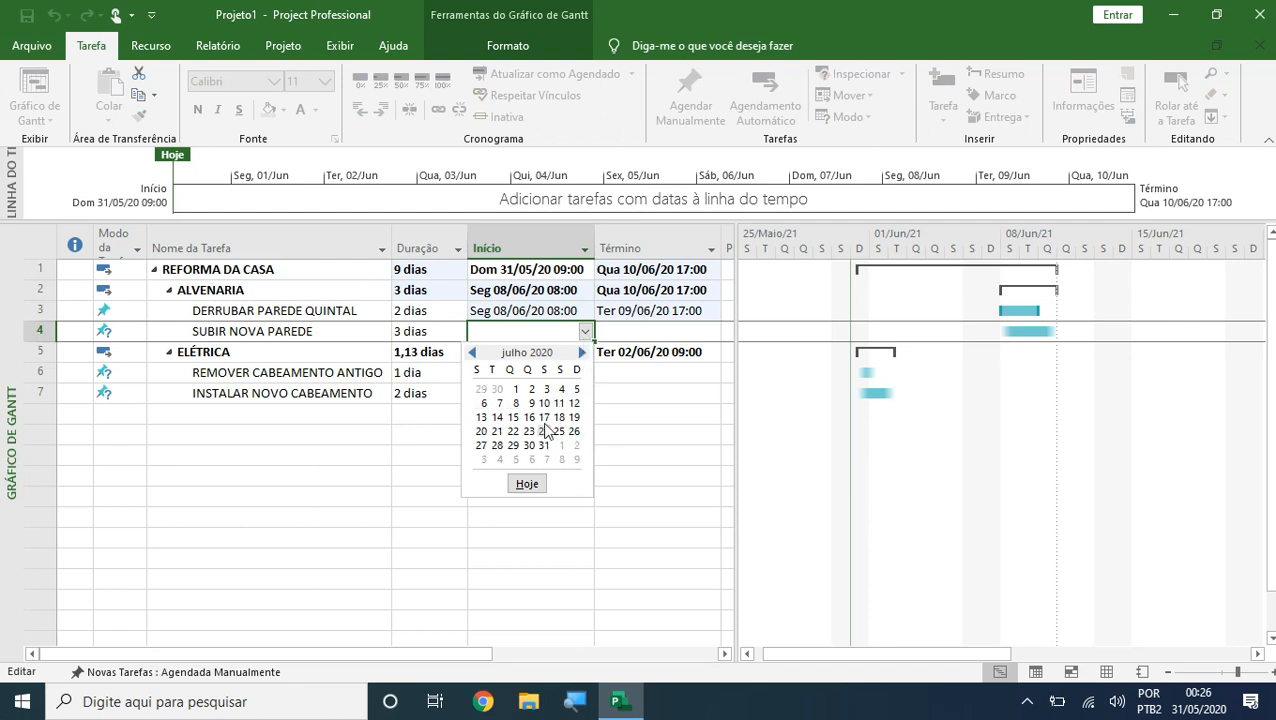
click(472, 352)
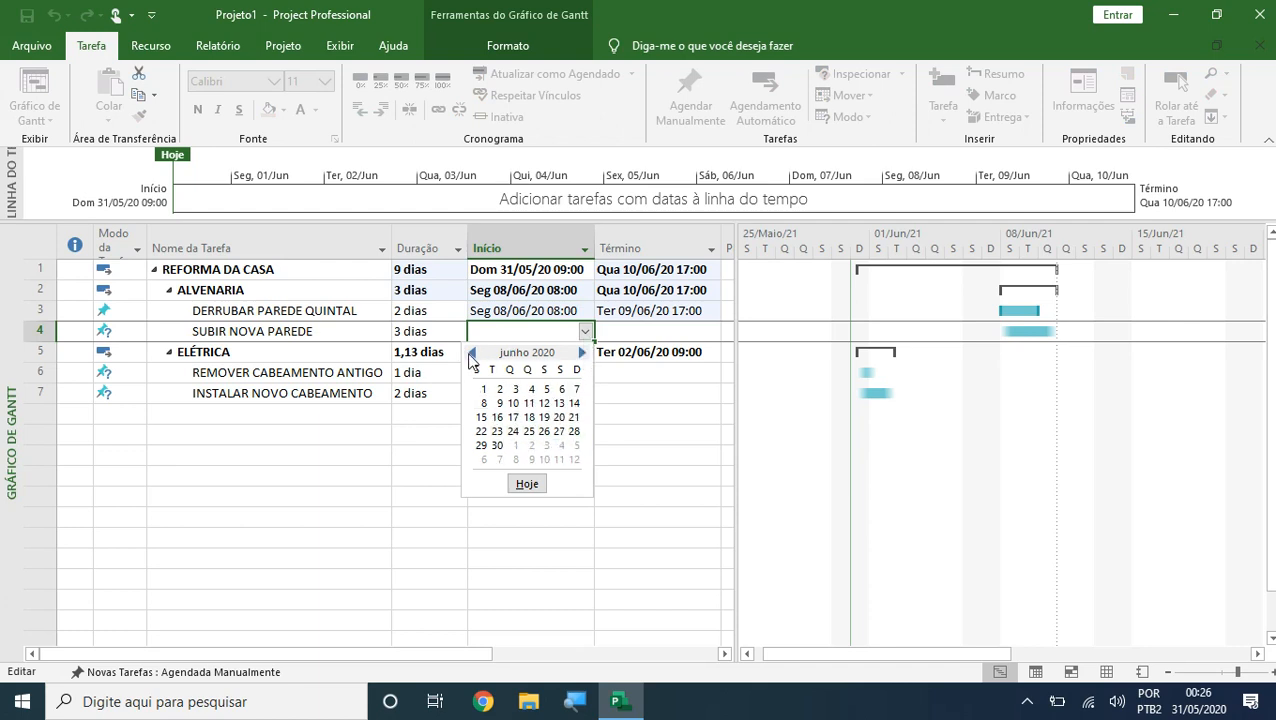
click(512, 402)
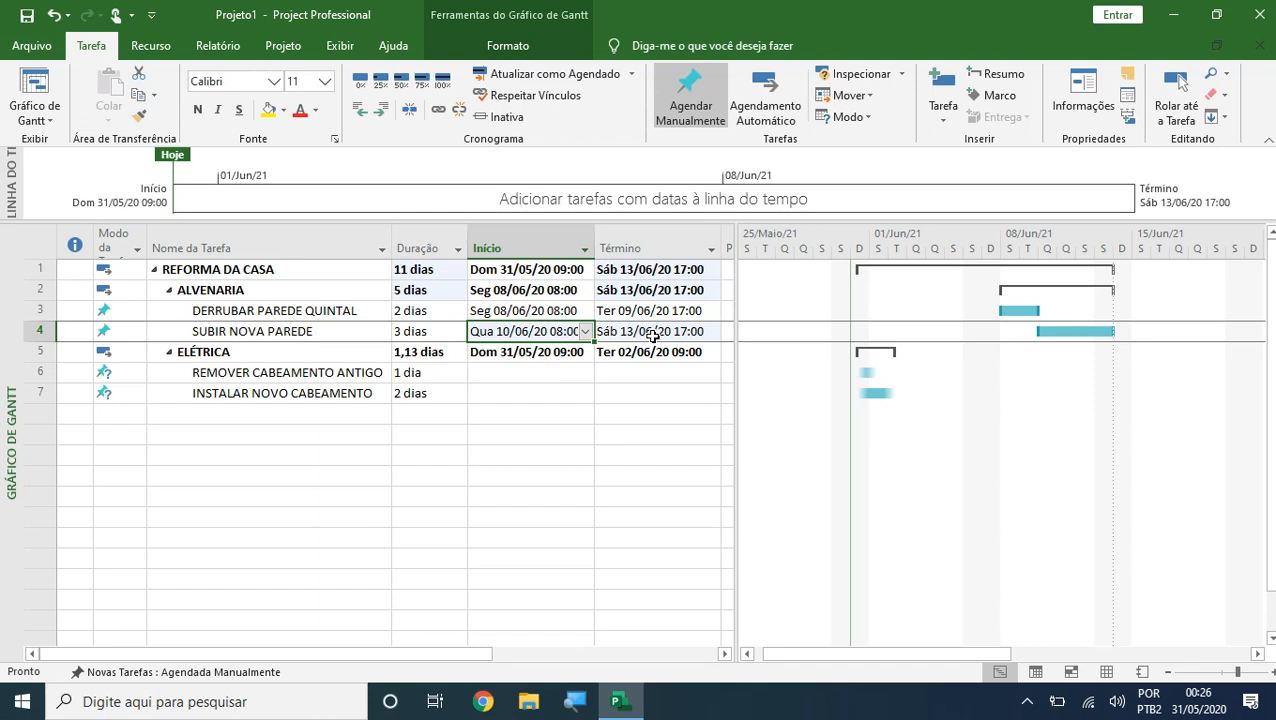
Step: Try 03/06/20 and 14/06/20 as the start date of REMOVER CABEAMENTO ANTIGO
click(515, 373)
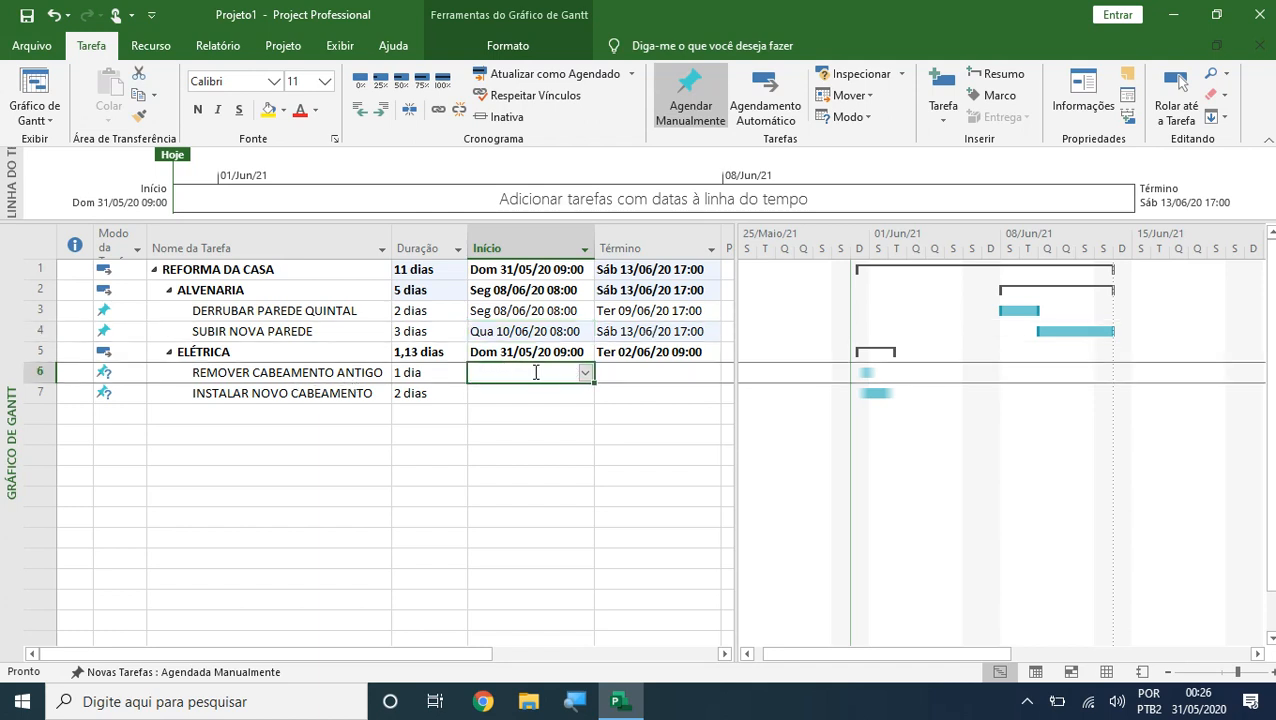
click(586, 373)
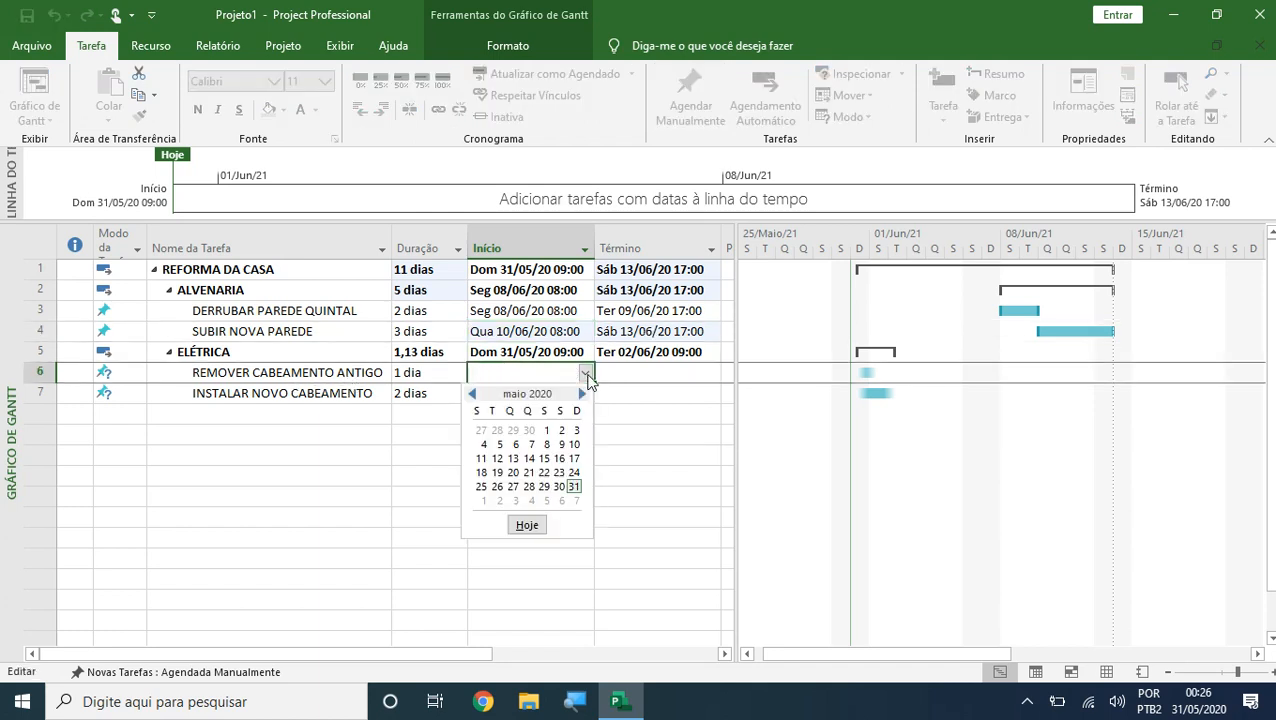
click(583, 396)
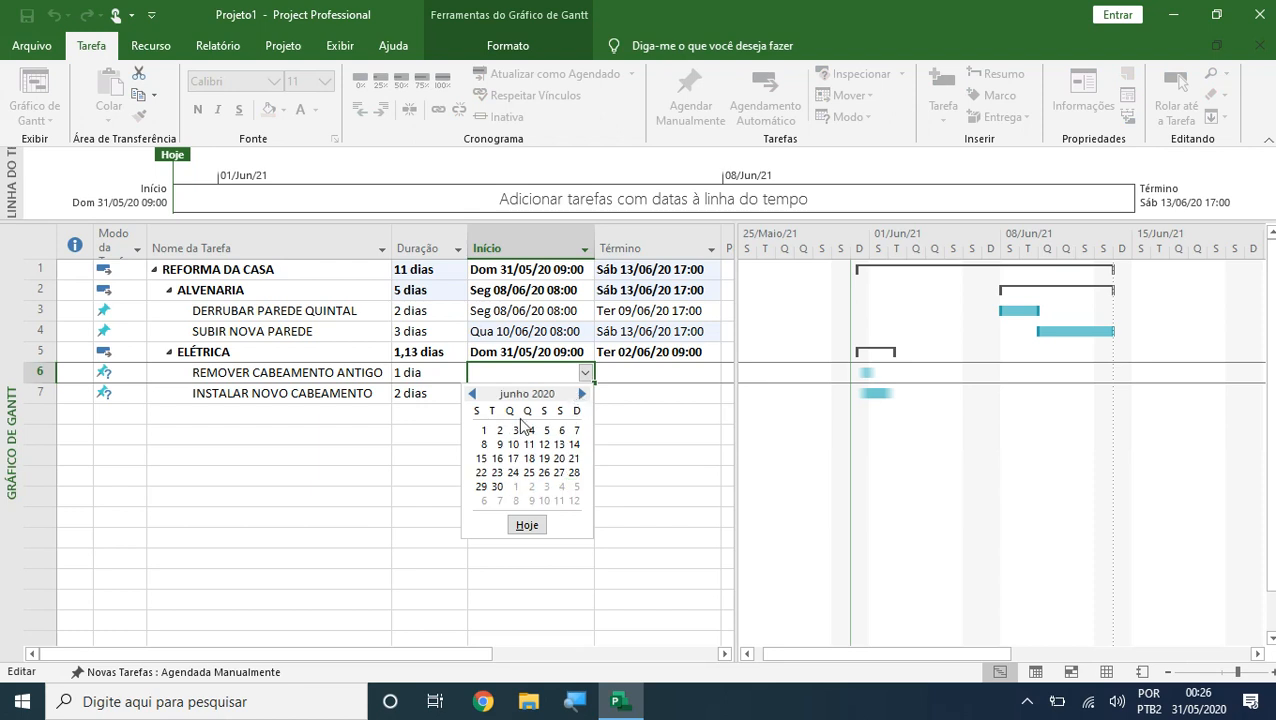
click(514, 430)
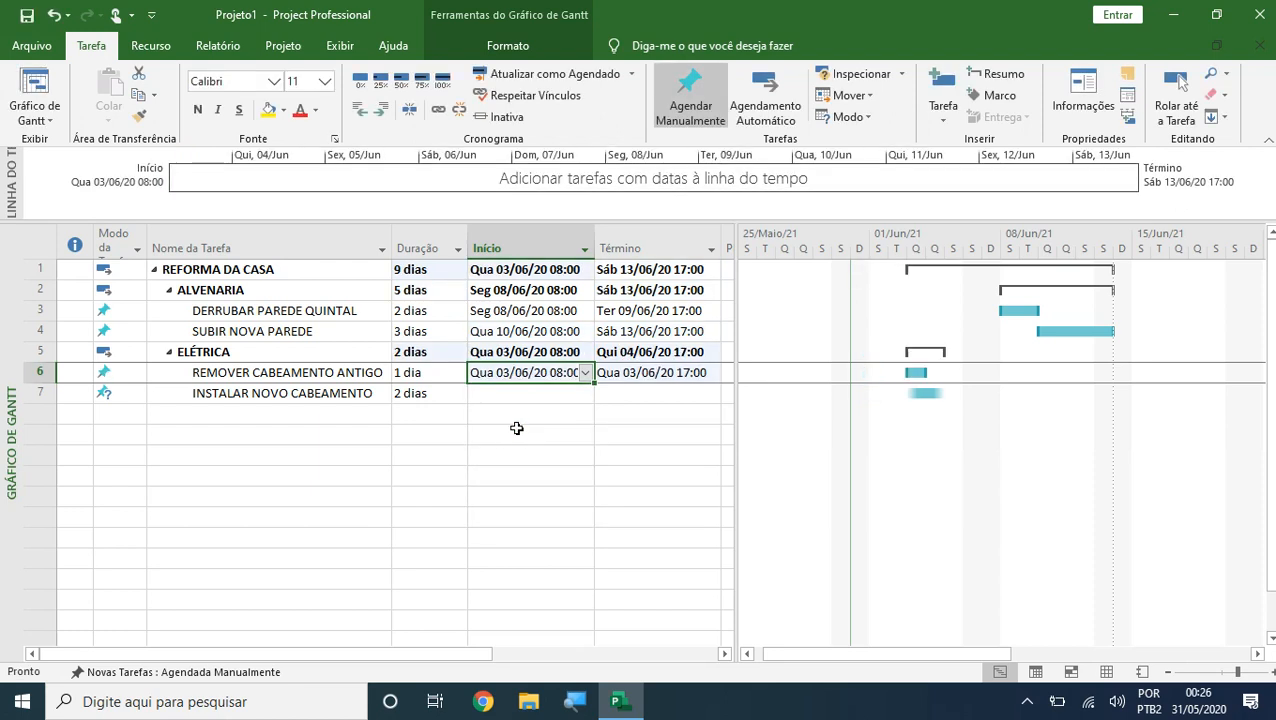
click(585, 372)
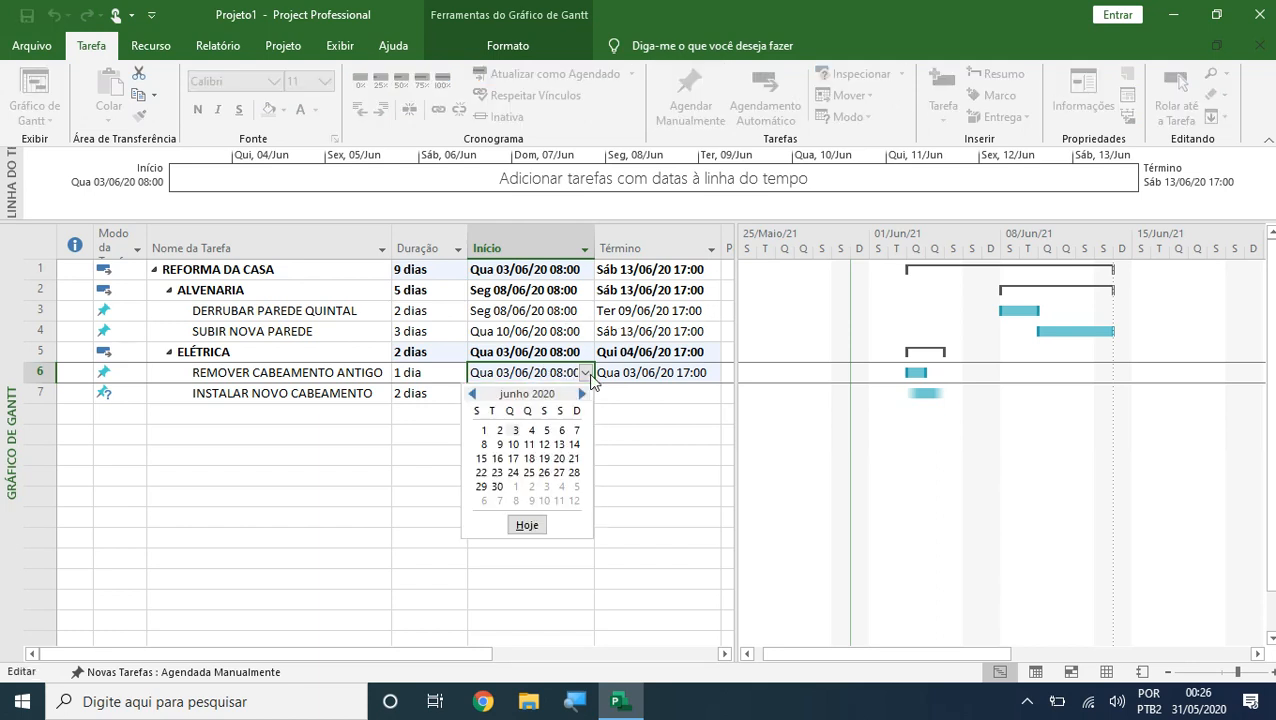
click(574, 444)
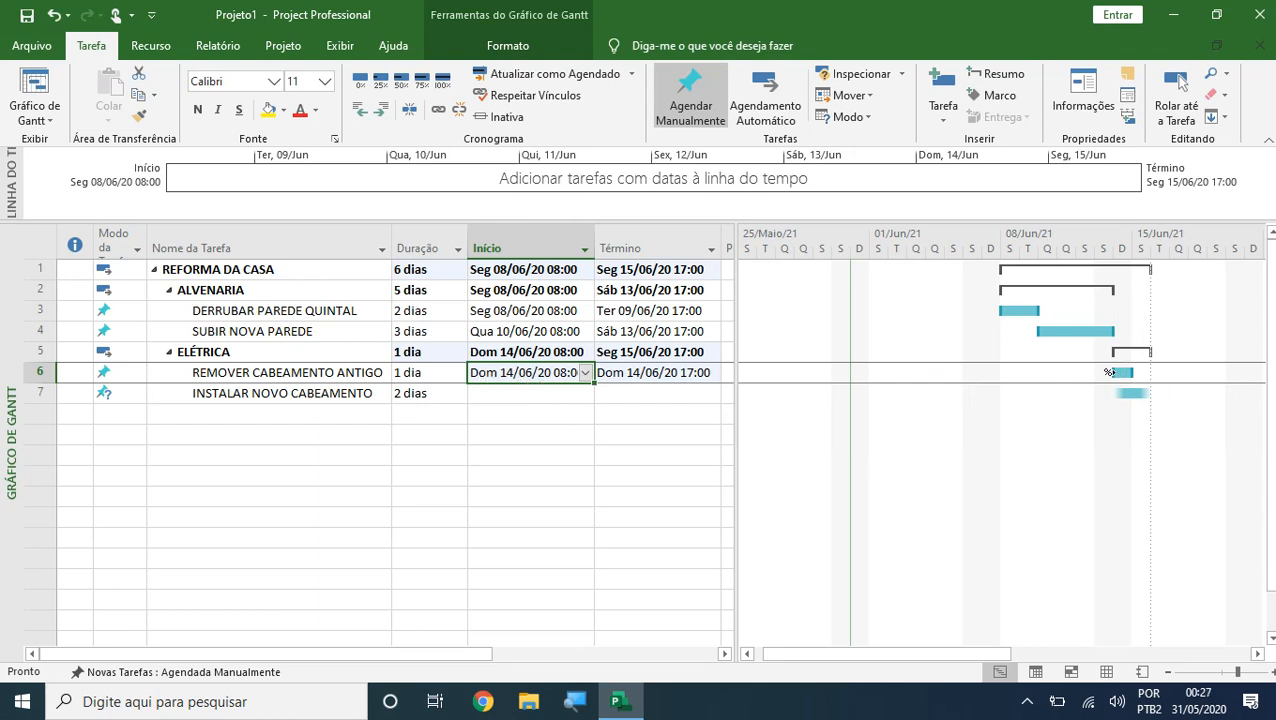
mouse_move(1122, 372)
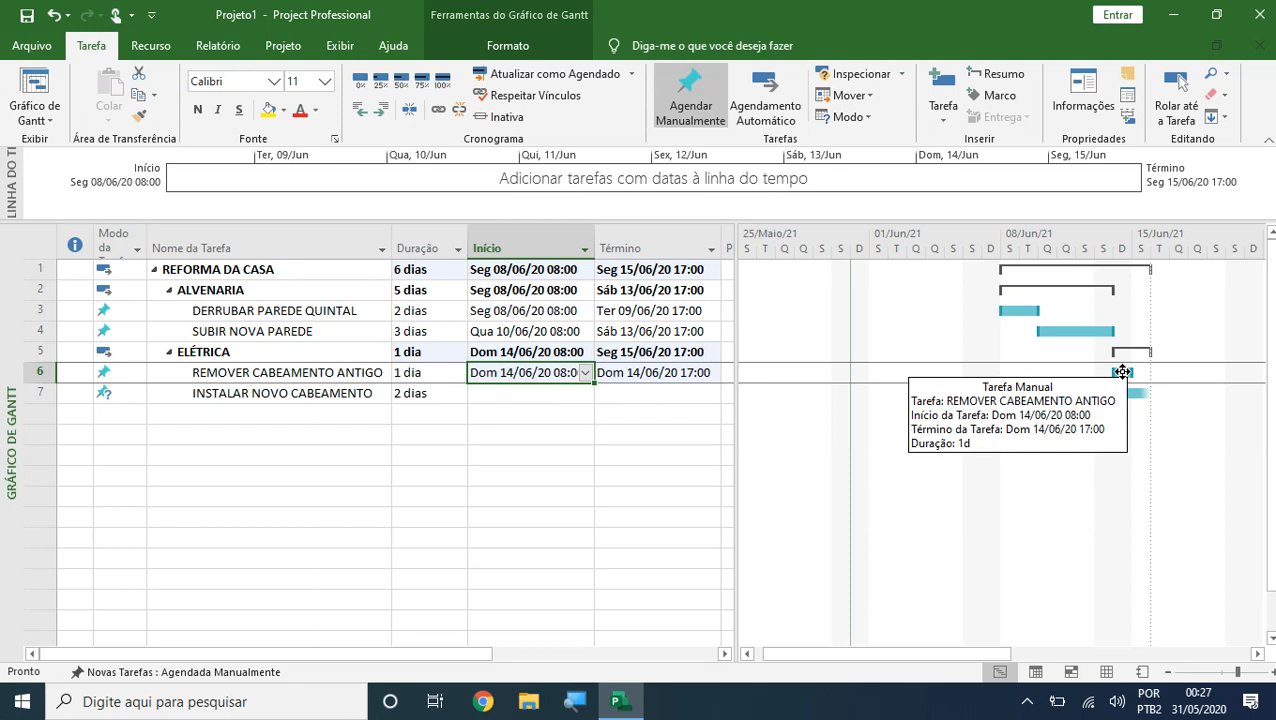
Step: Set the start date of REMOVER CABEAMENTO ANTIGO to 15/06/20 and of INSTALAR NOVO CABEAMENTO to 16/06/20
click(586, 373)
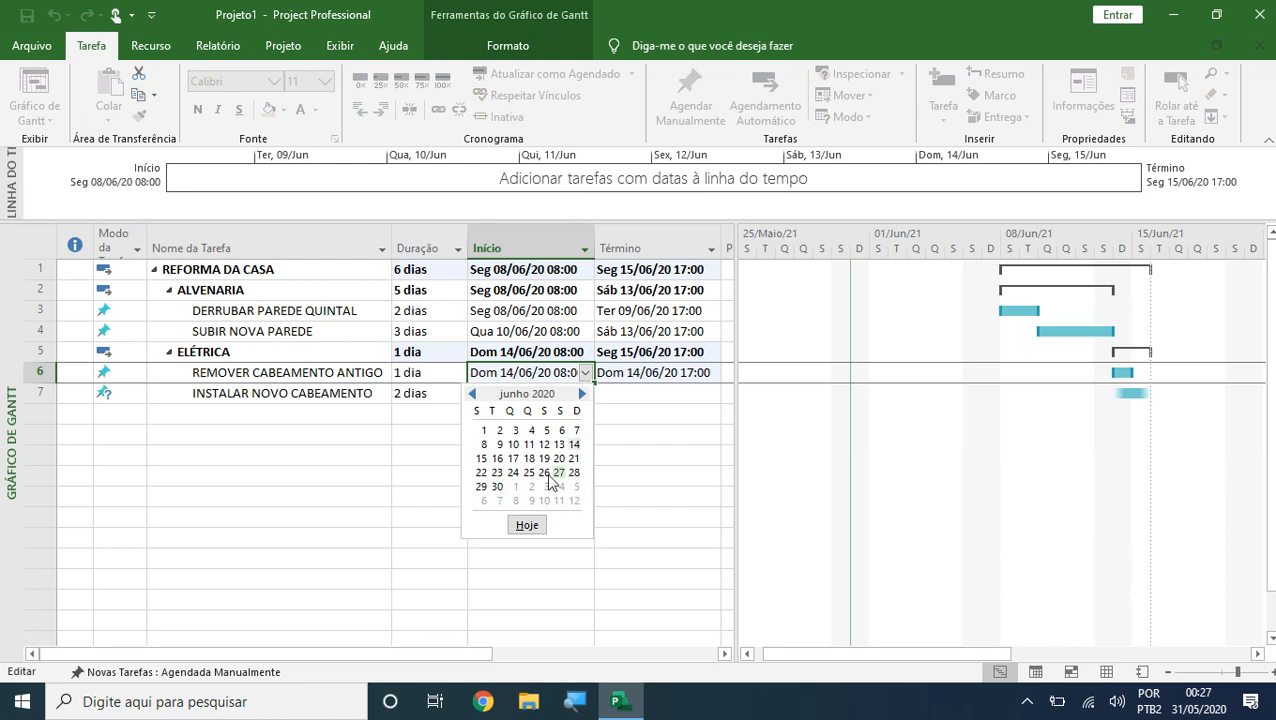
click(481, 458)
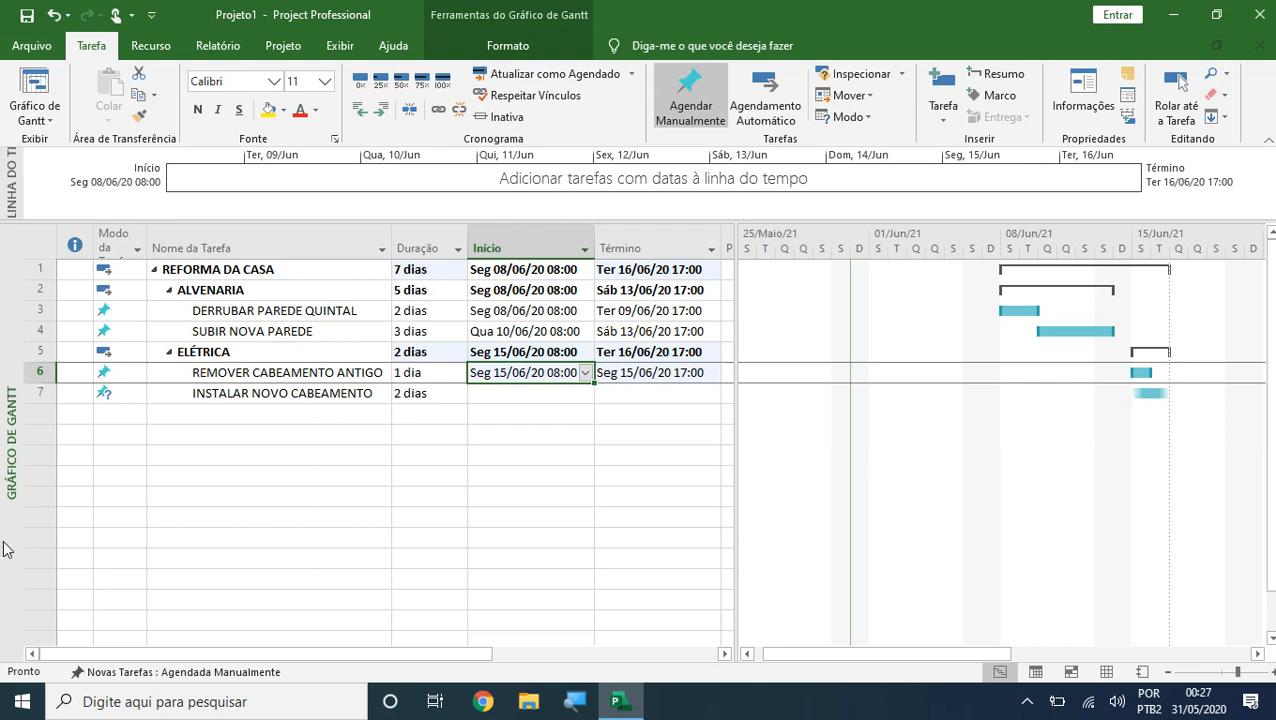
click(581, 399)
click(584, 395)
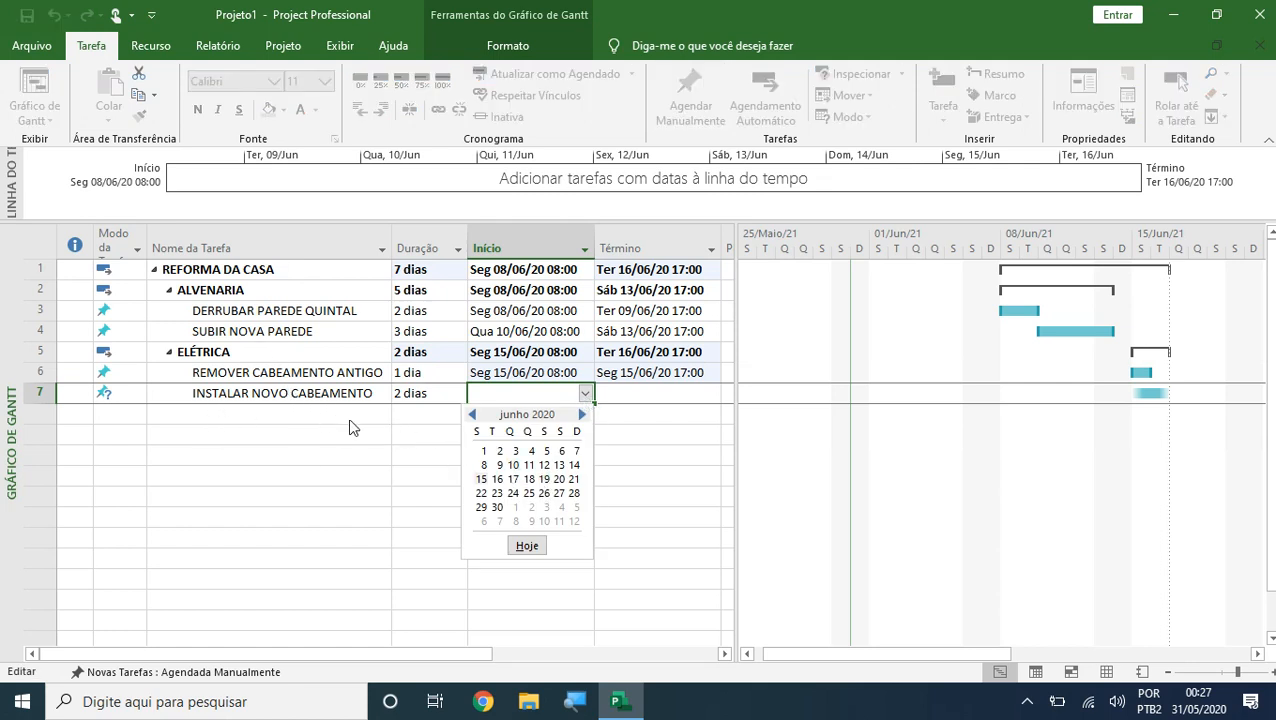
click(497, 479)
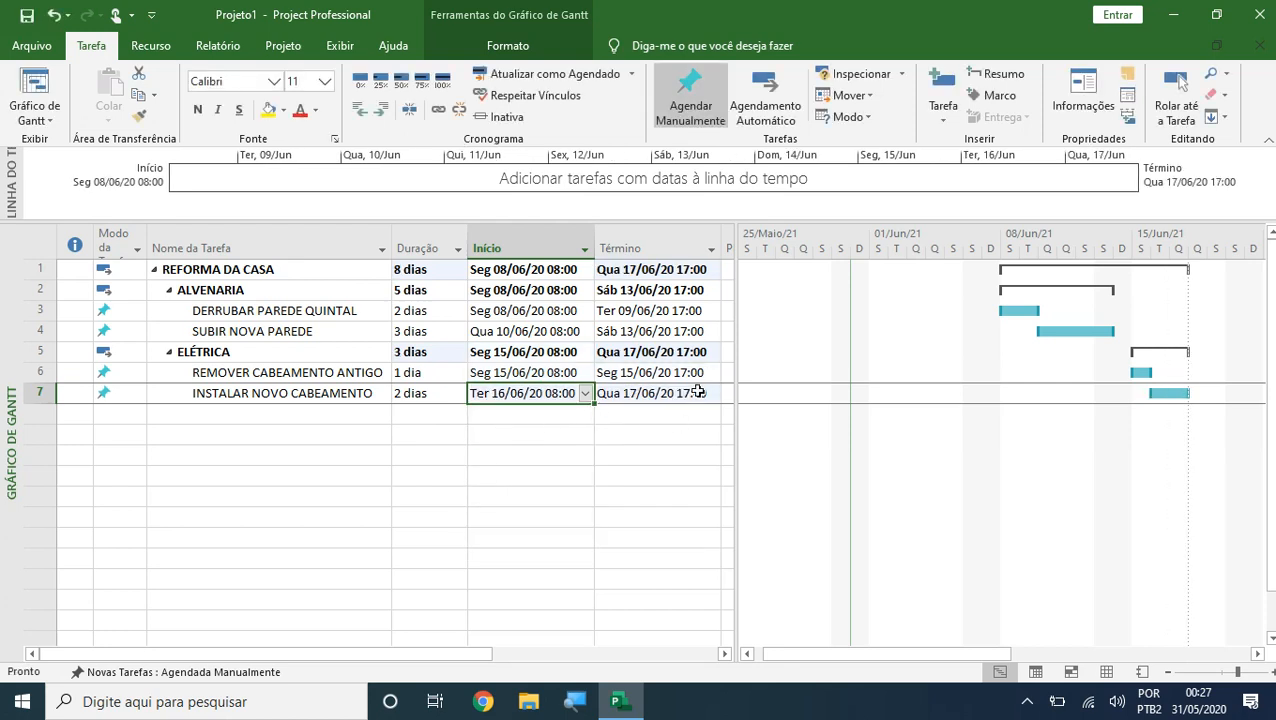
drag(692, 390, 499, 252)
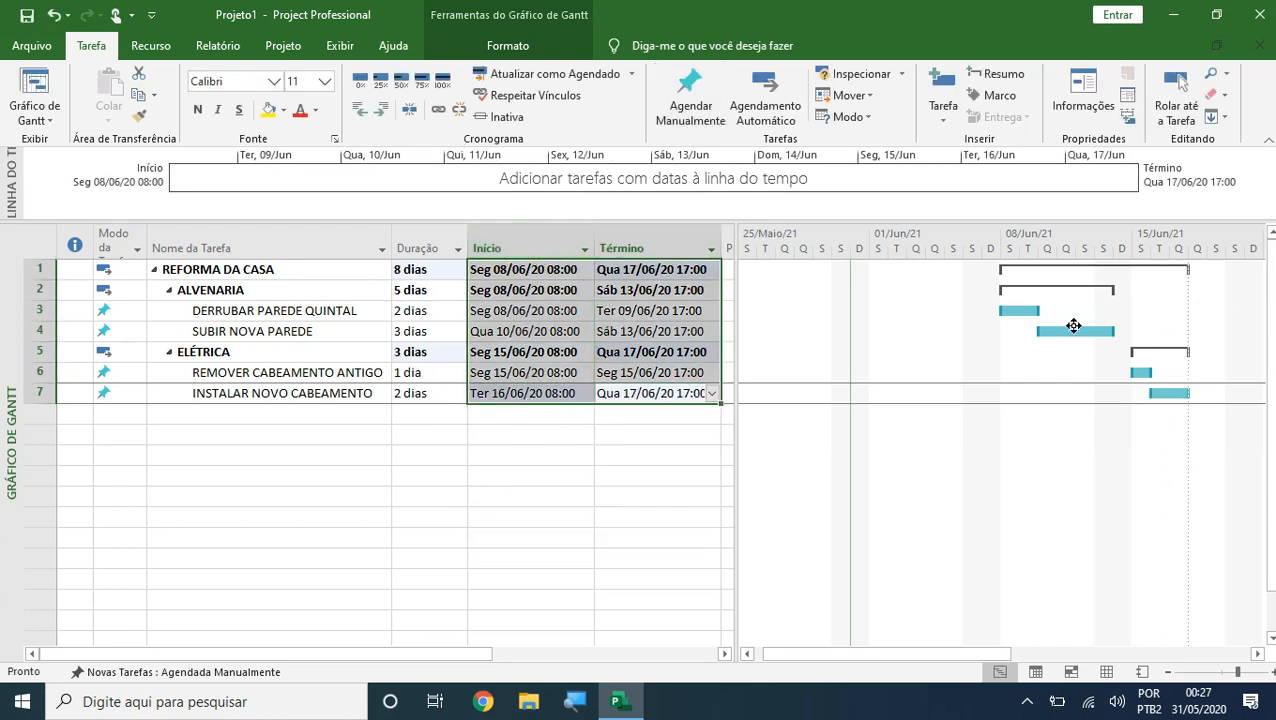
click(471, 474)
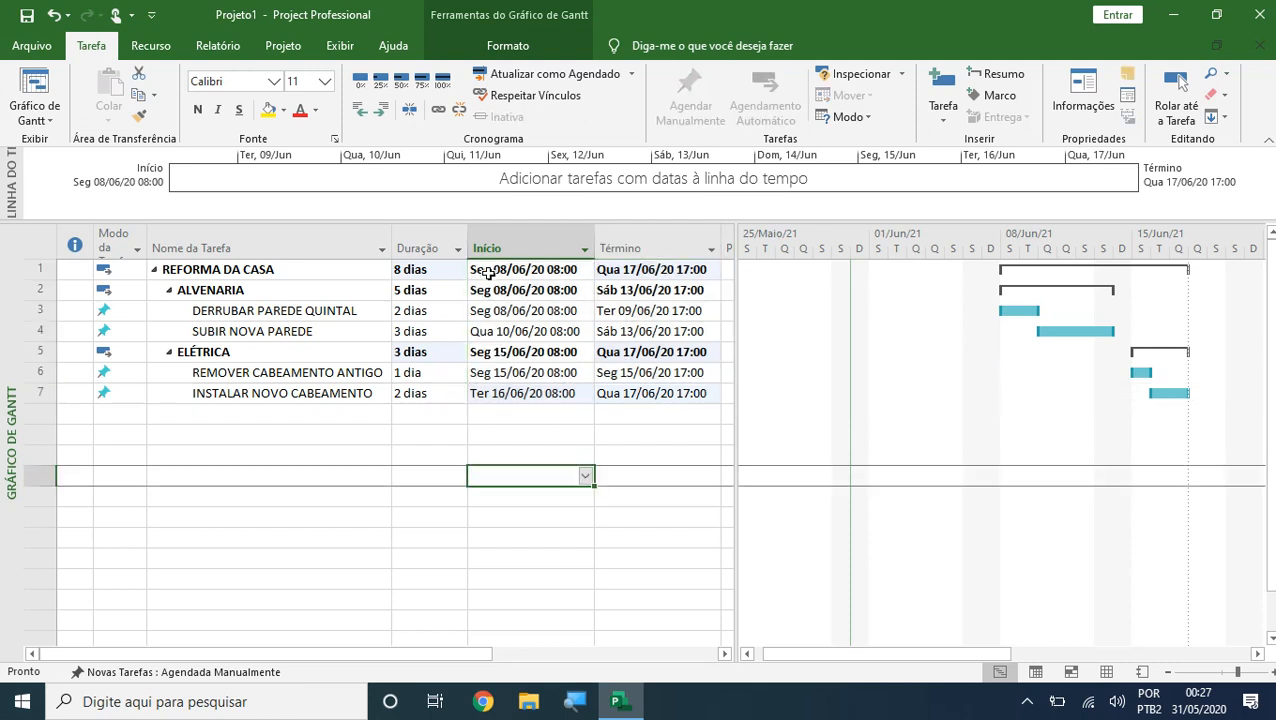
drag(522, 268, 634, 265)
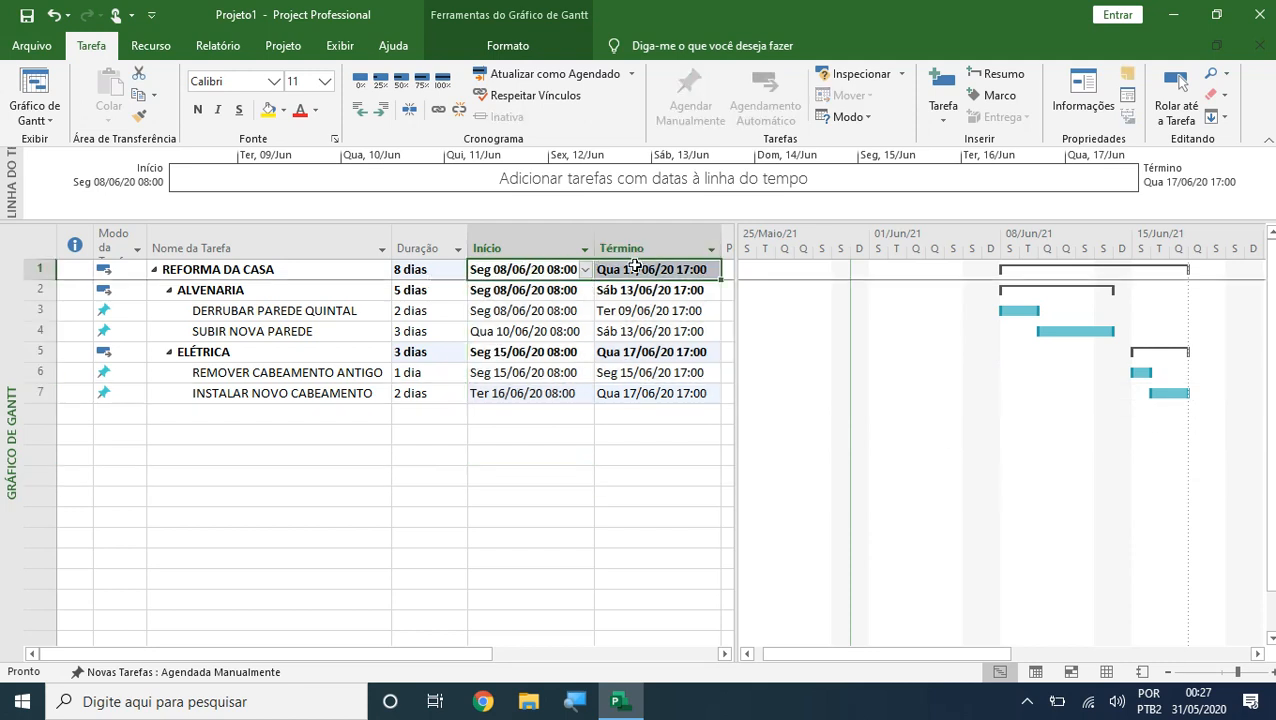
click(553, 270)
click(652, 268)
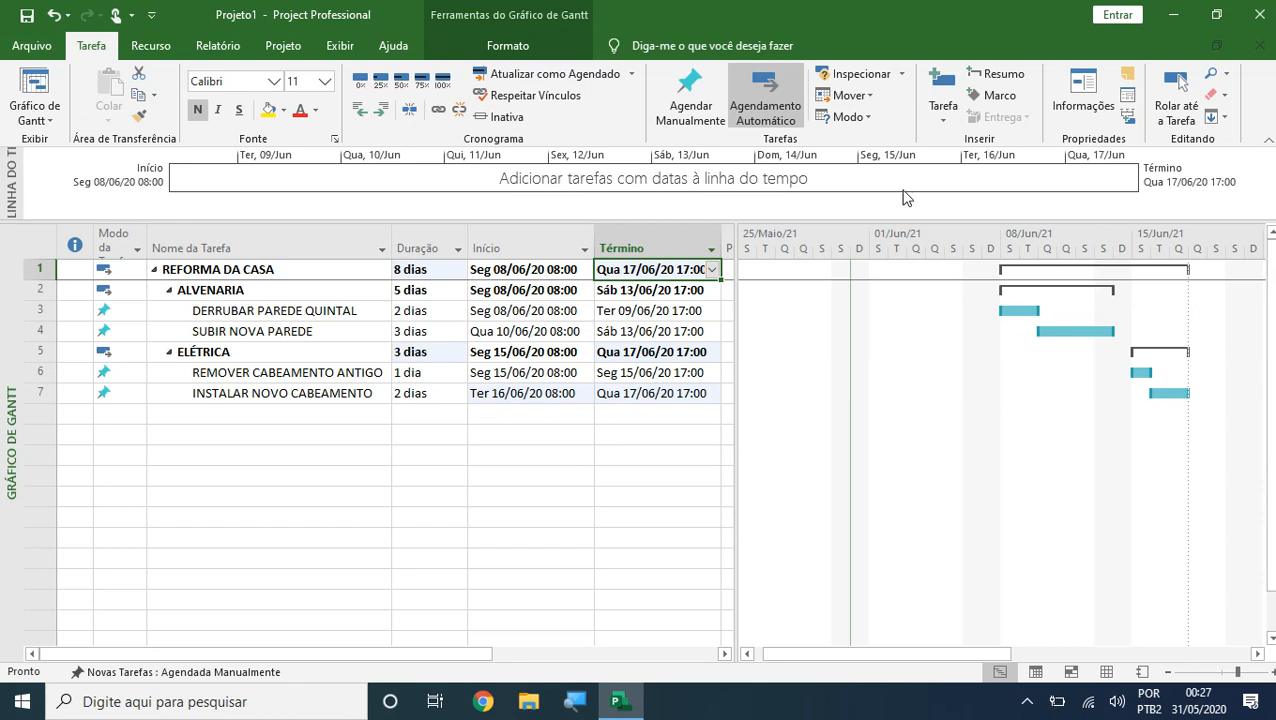
Step: Set the duration of the SUBIR NOVA PAREDE subtask to 2 days
click(337, 337)
click(400, 331)
text(2)
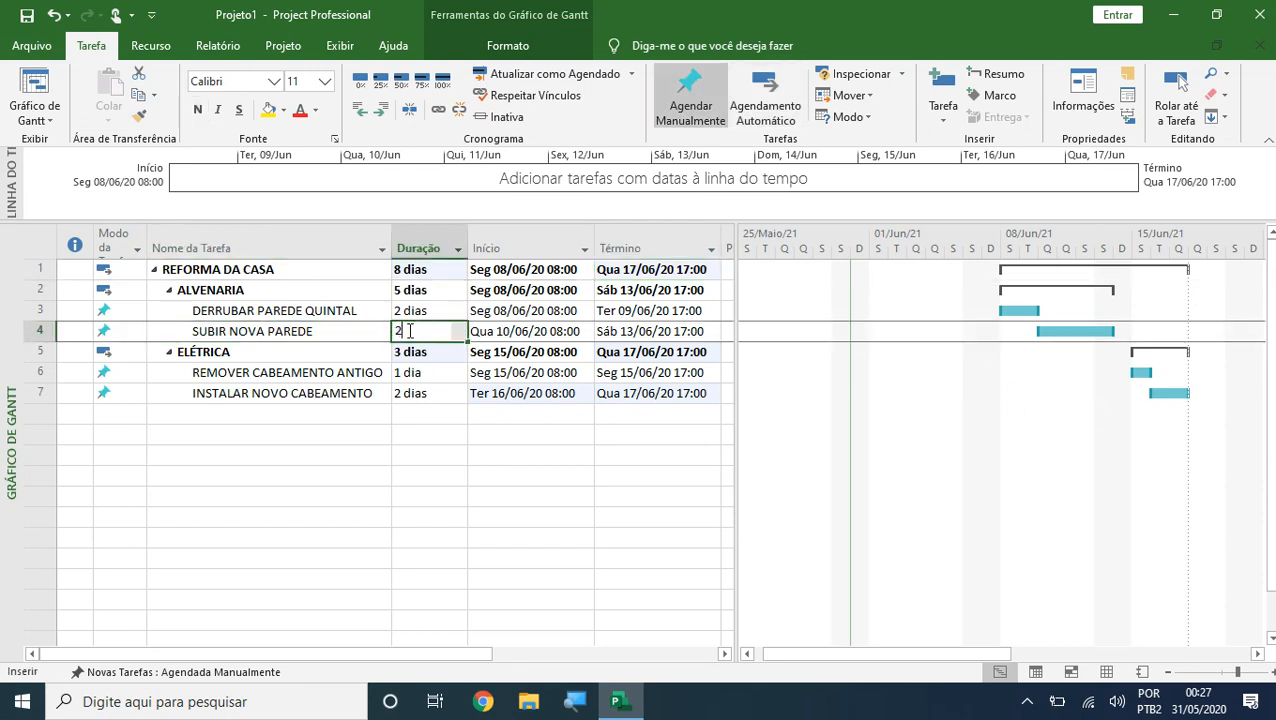
key(Return)
Step: Try 12/06/20 as the start date of REMOVER CABEAMENTO ANTIGO
click(474, 373)
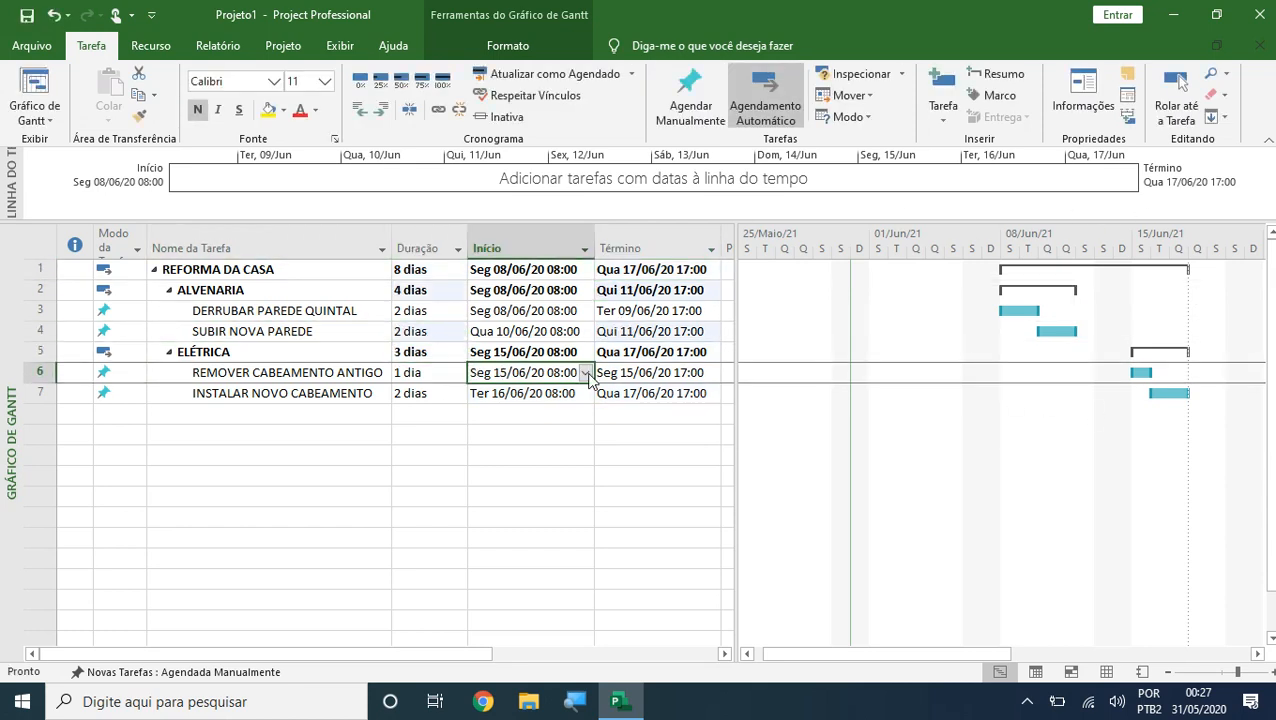
click(585, 373)
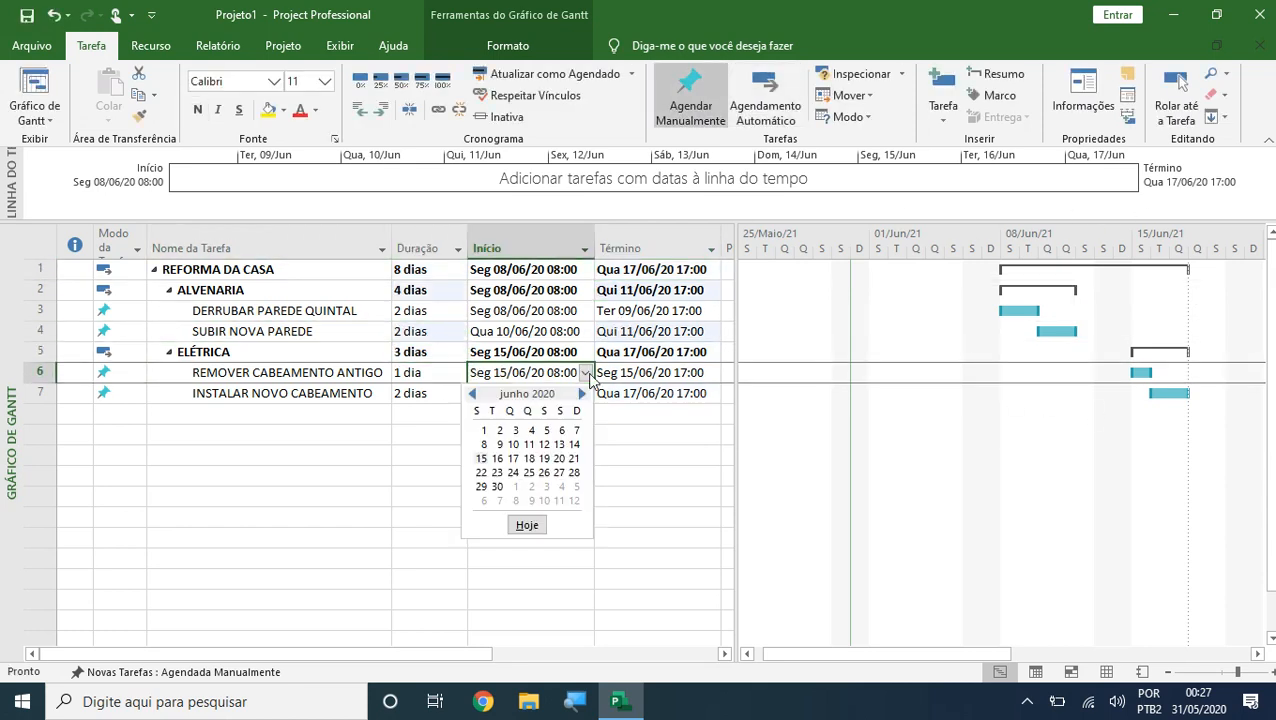
click(544, 444)
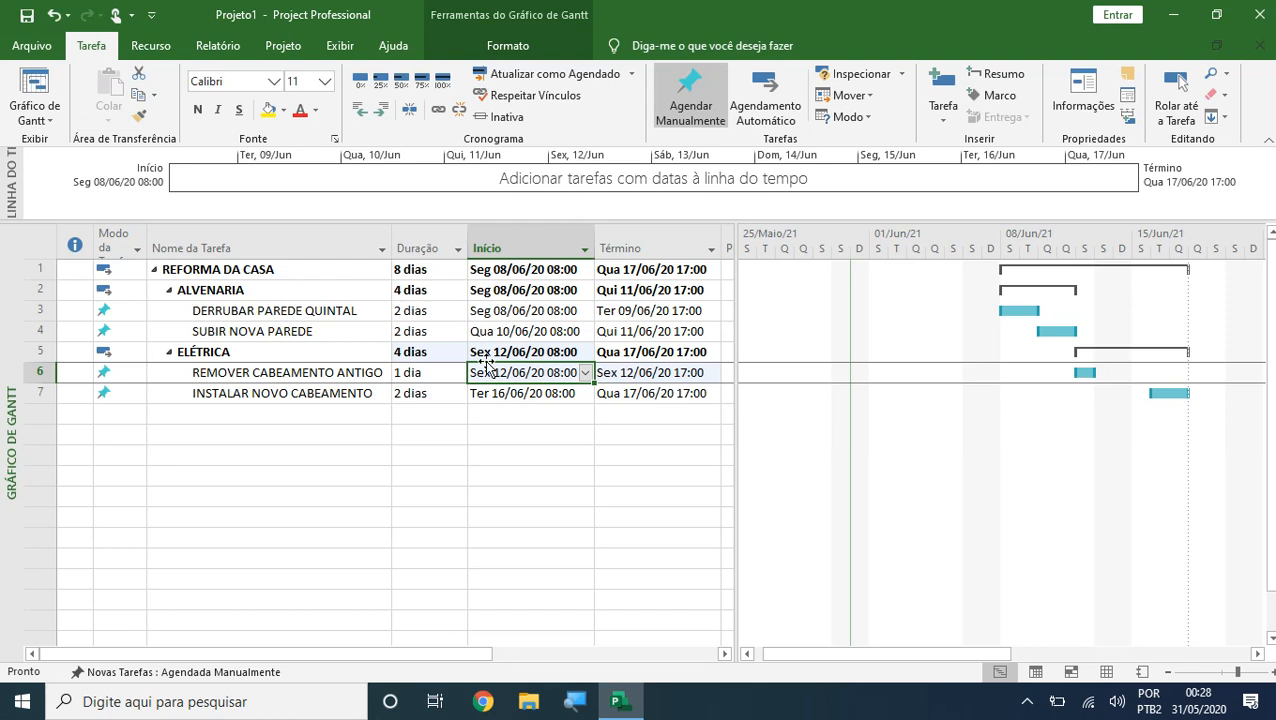
Step: Set the start date of REMOVER CABEAMENTO ANTIGO to 10/06/20 and of INSTALAR NOVO CABEAMENTO to 11/06/20
click(585, 372)
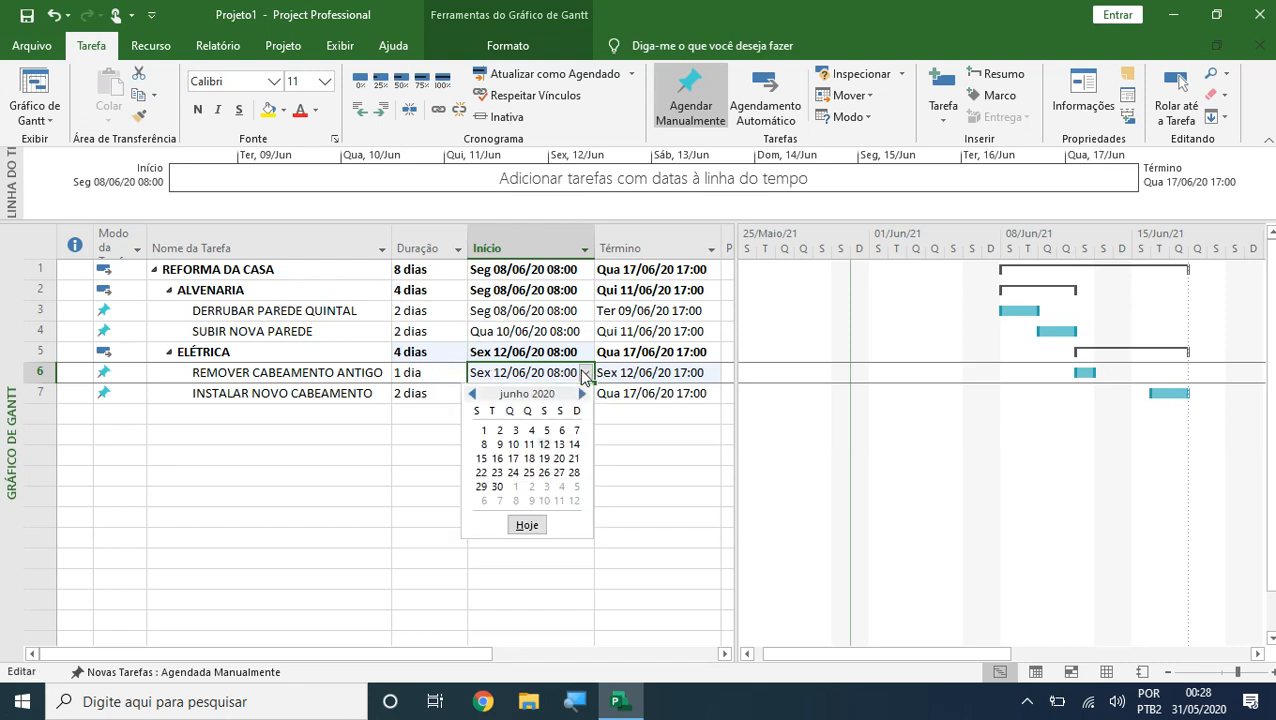
click(513, 444)
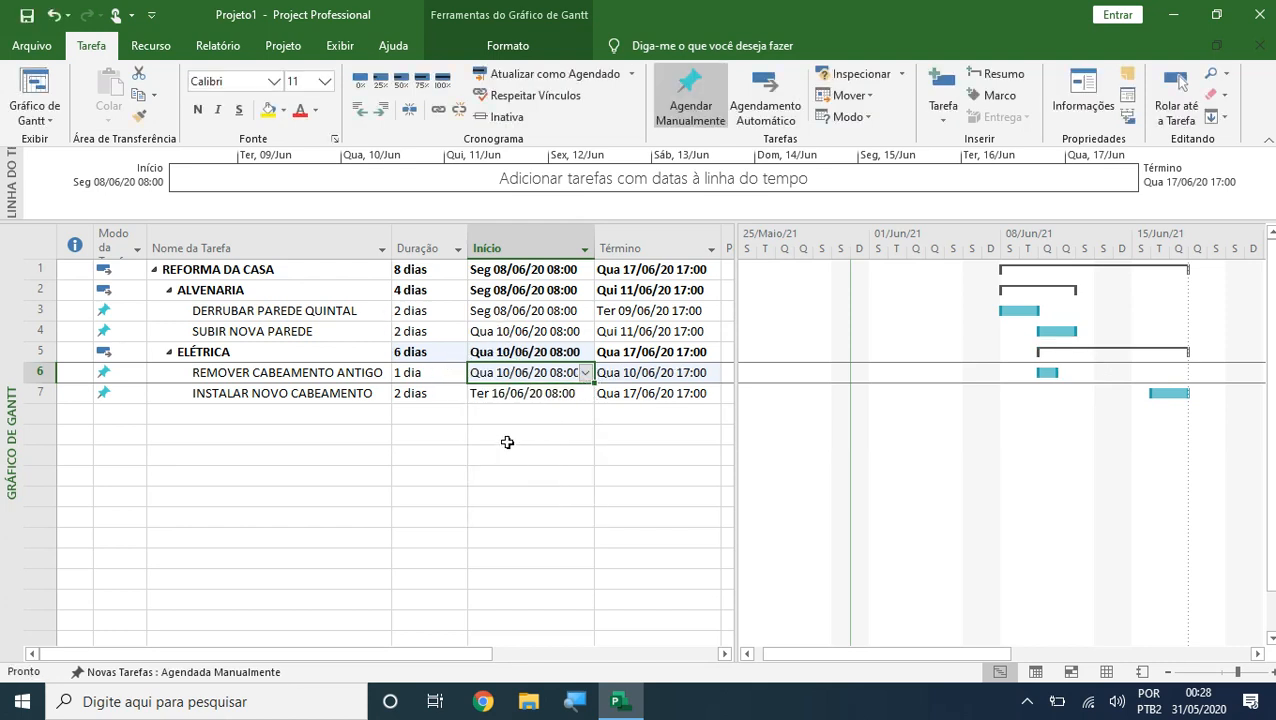
click(583, 396)
click(585, 393)
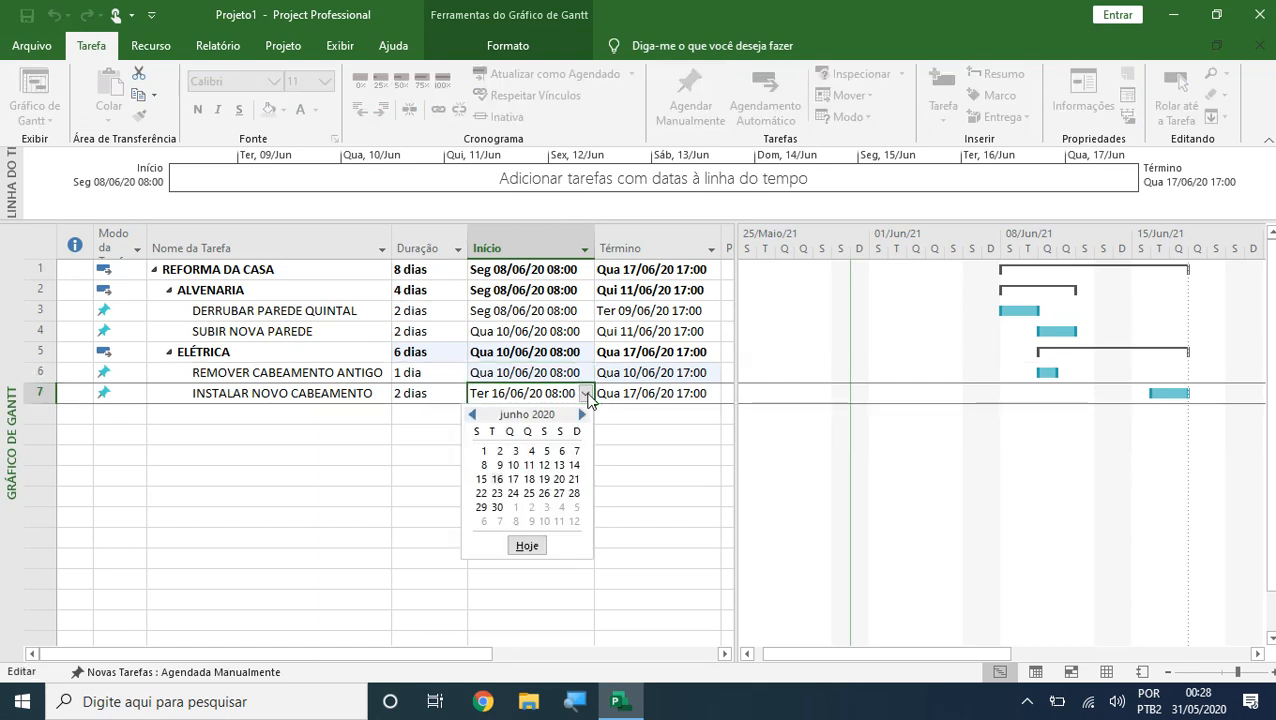
click(529, 465)
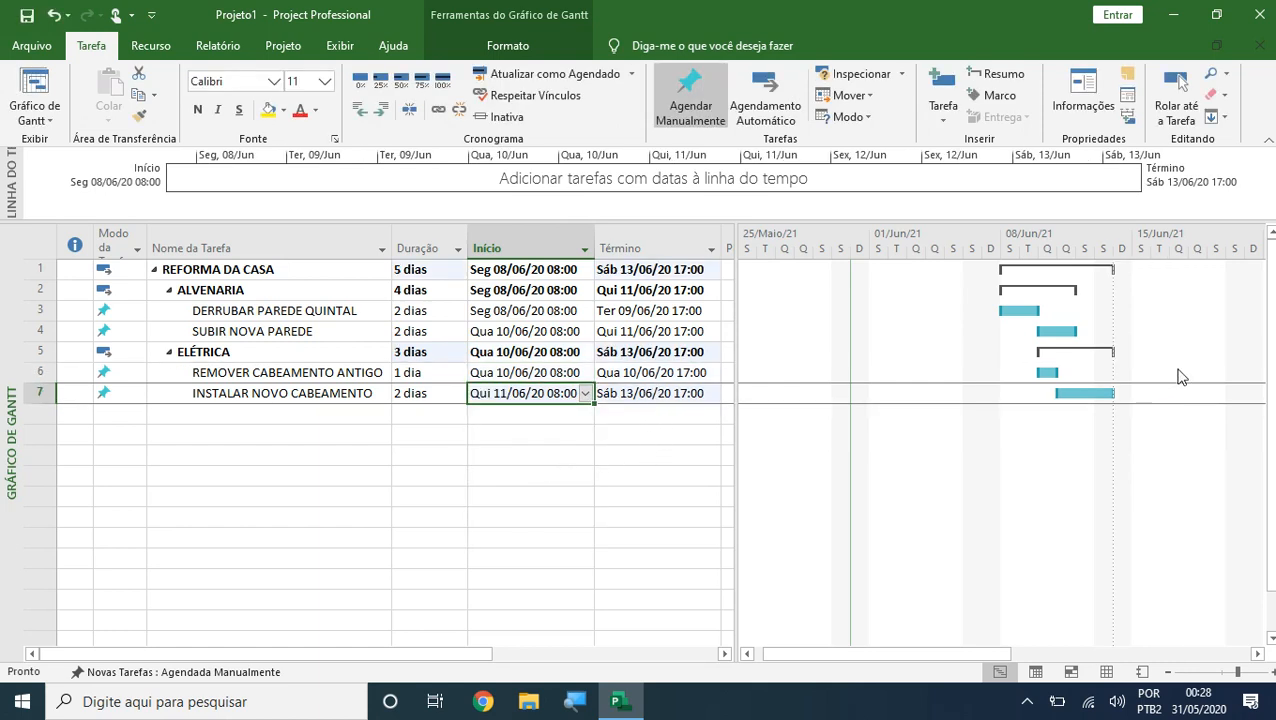
Step: Examine the subtasks' durations and the start and finish dates of the REFORMA DA CASA summary task
drag(500, 311, 661, 394)
click(563, 273)
drag(563, 273, 661, 269)
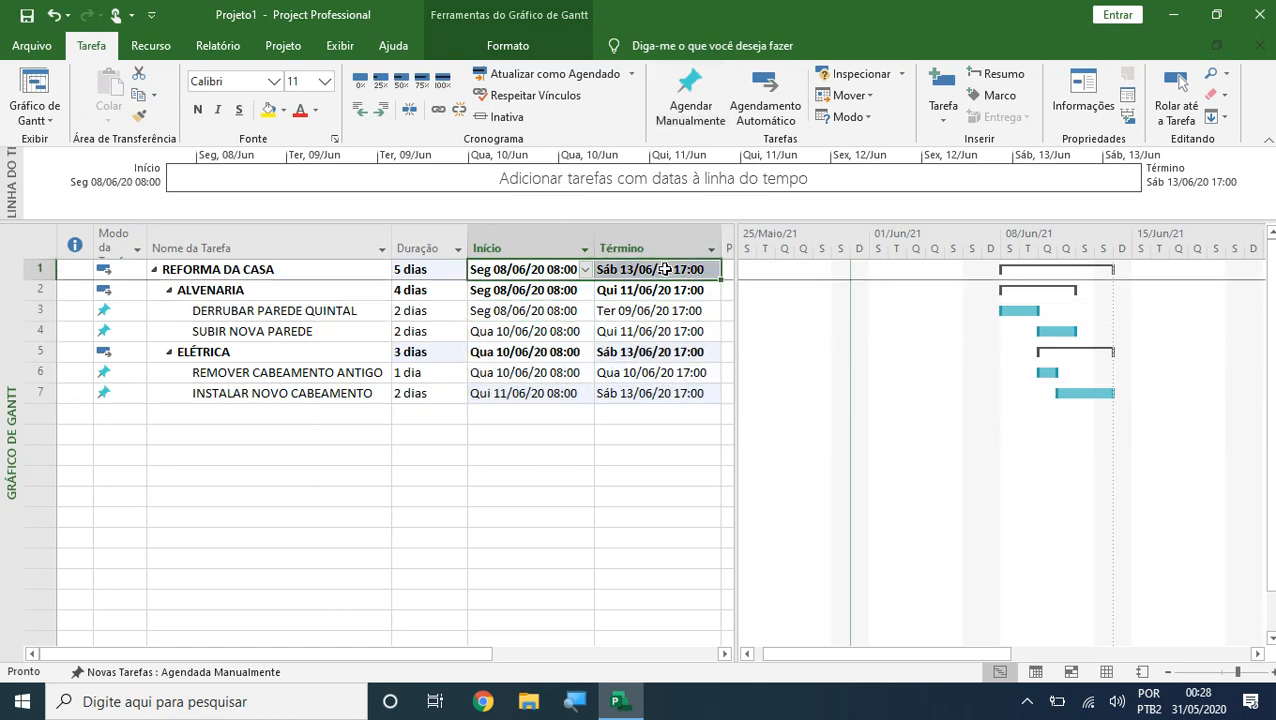
drag(422, 317, 430, 395)
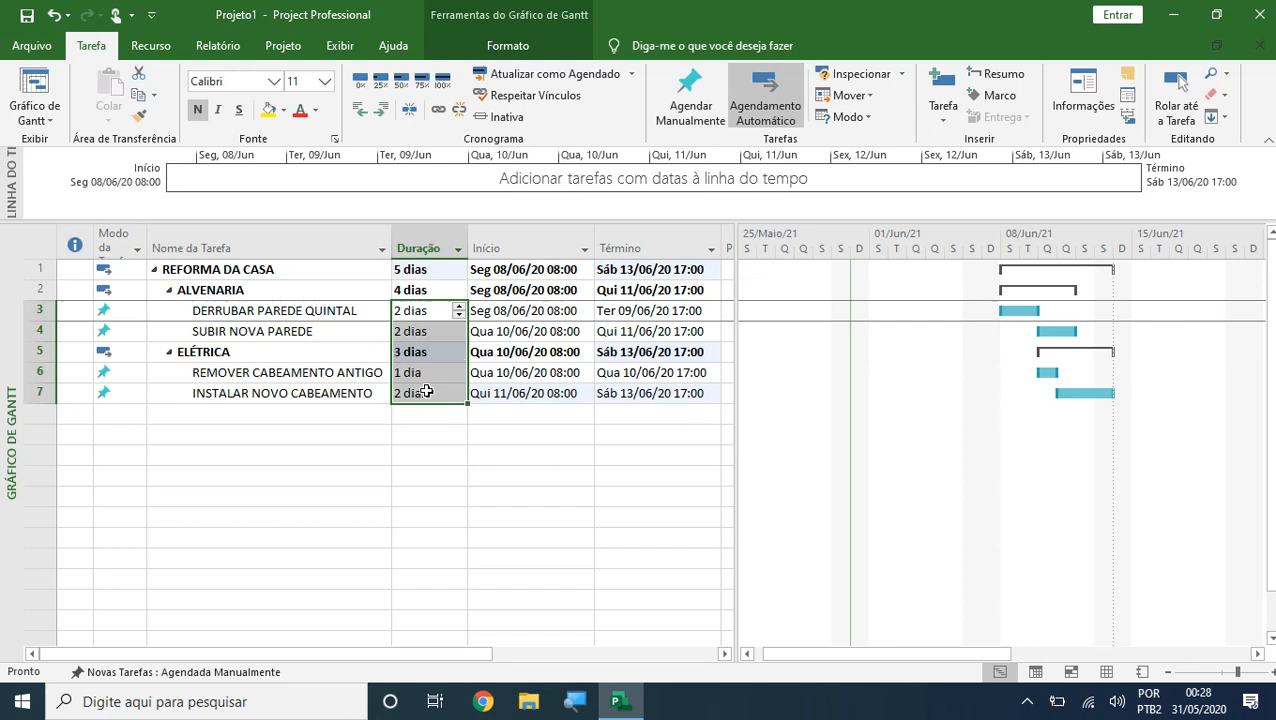
click(430, 395)
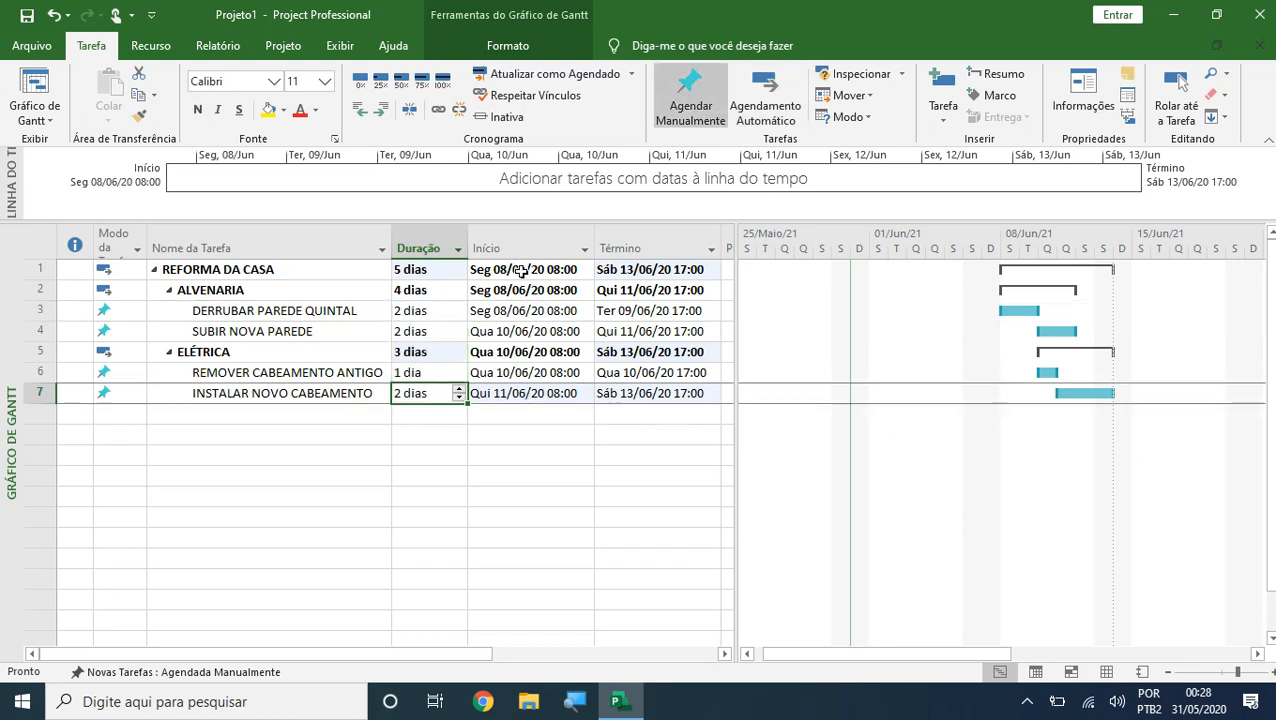
drag(515, 269, 718, 268)
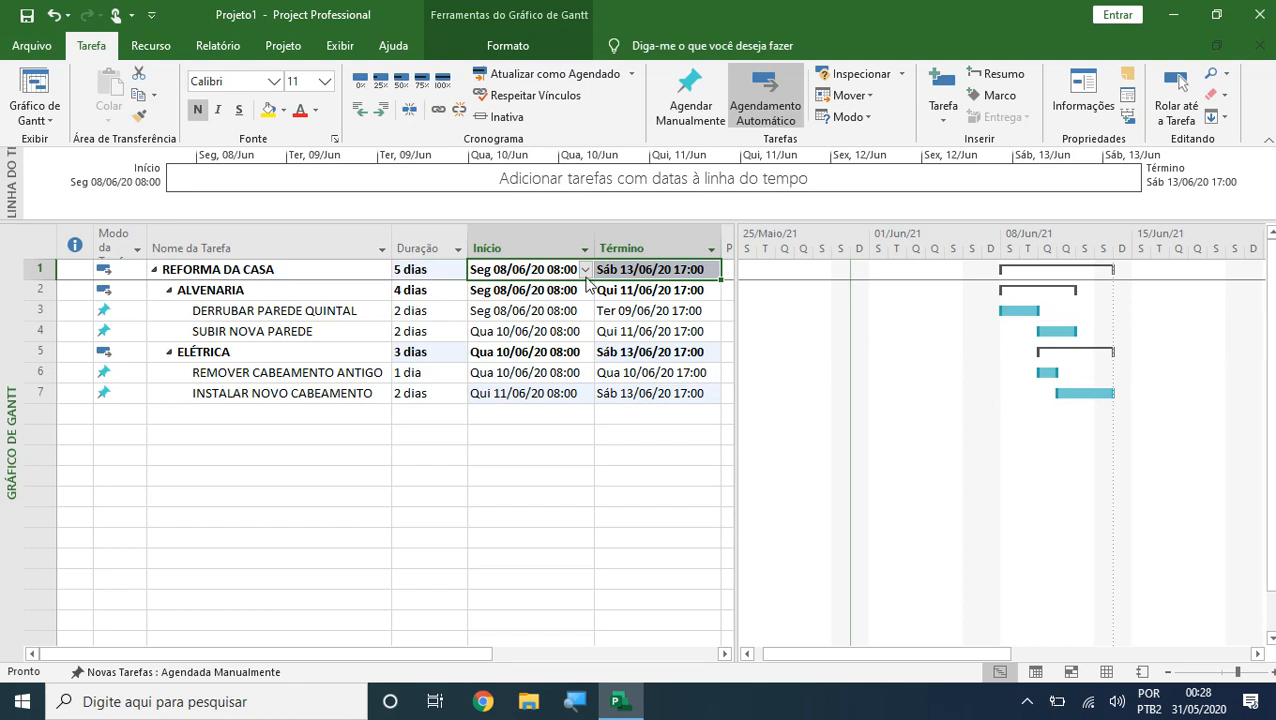
click(578, 434)
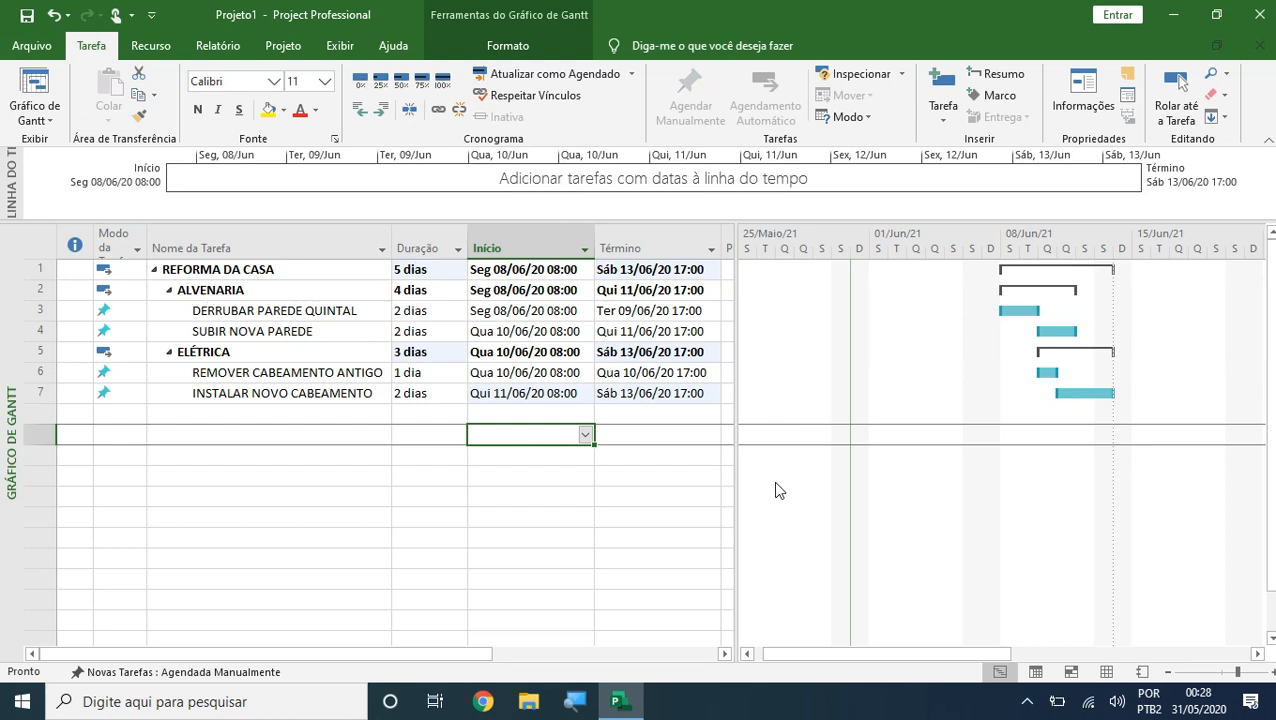
Step: Expose the Predecessoras column and enter task 6 as the predecessor of INSTALAR NOVO CABEAMENTO
drag(733, 464, 906, 460)
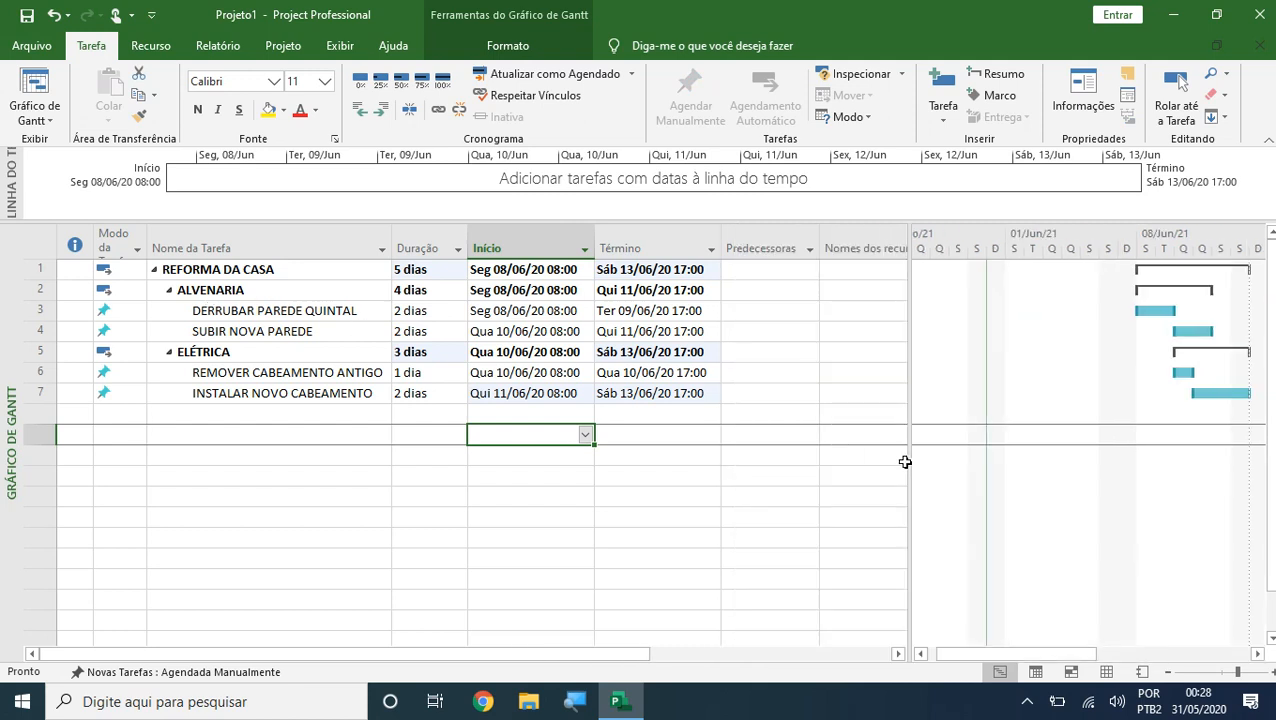
click(354, 372)
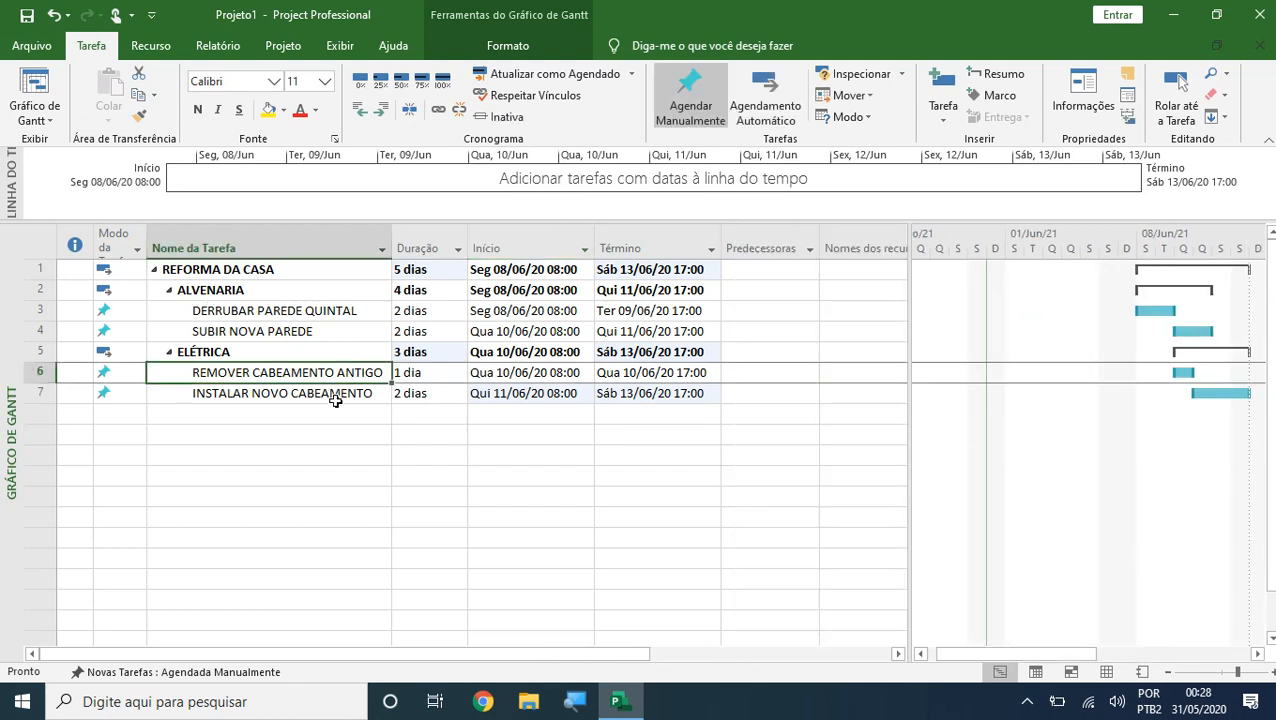
click(333, 399)
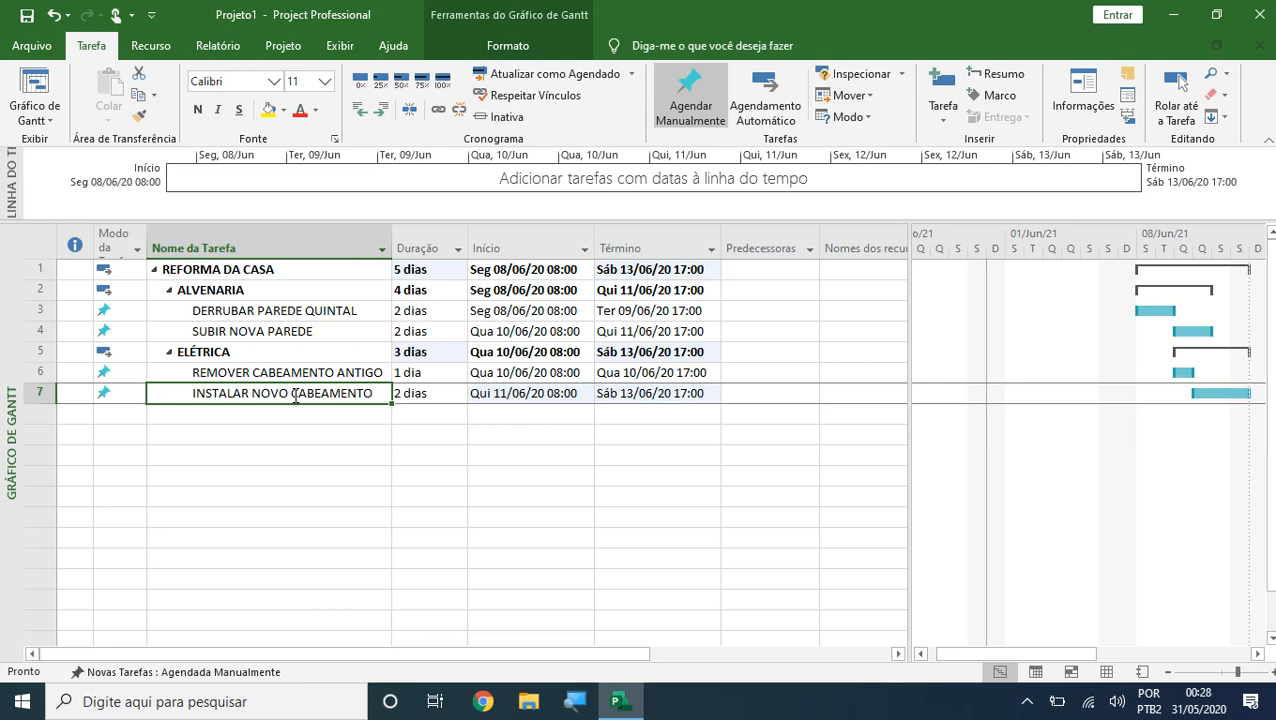
click(760, 403)
text(6)
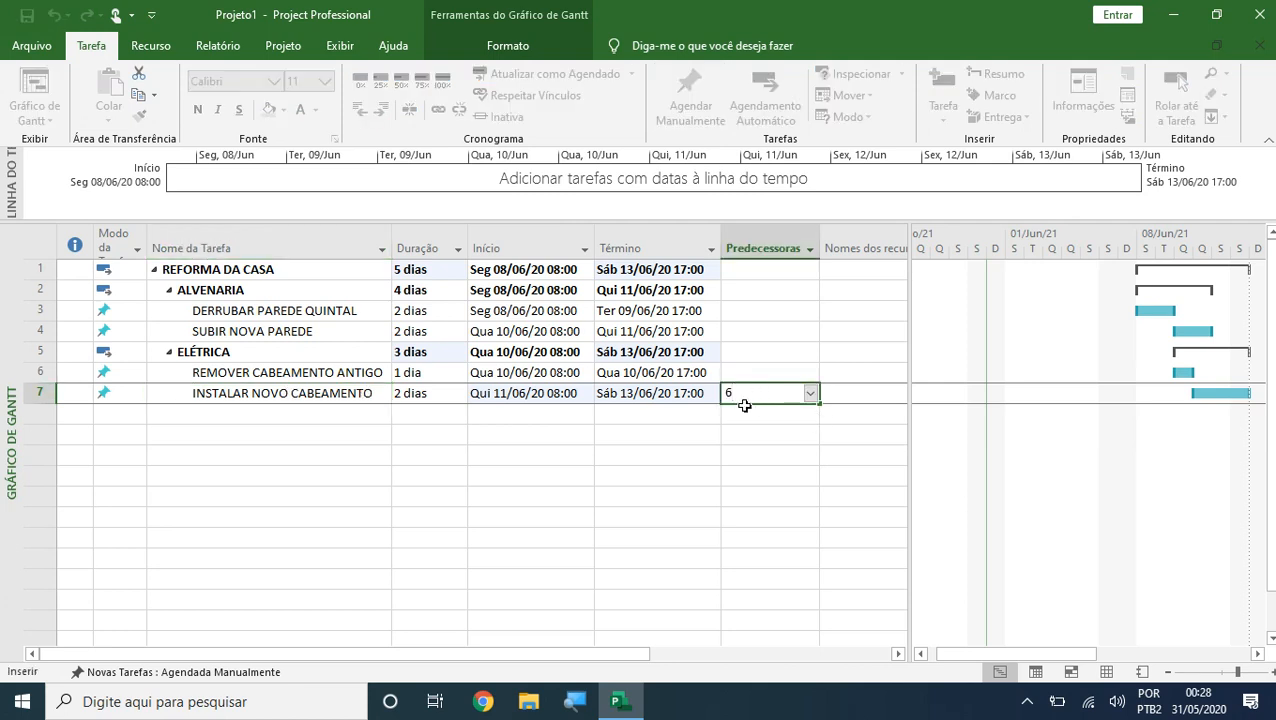
key(Return)
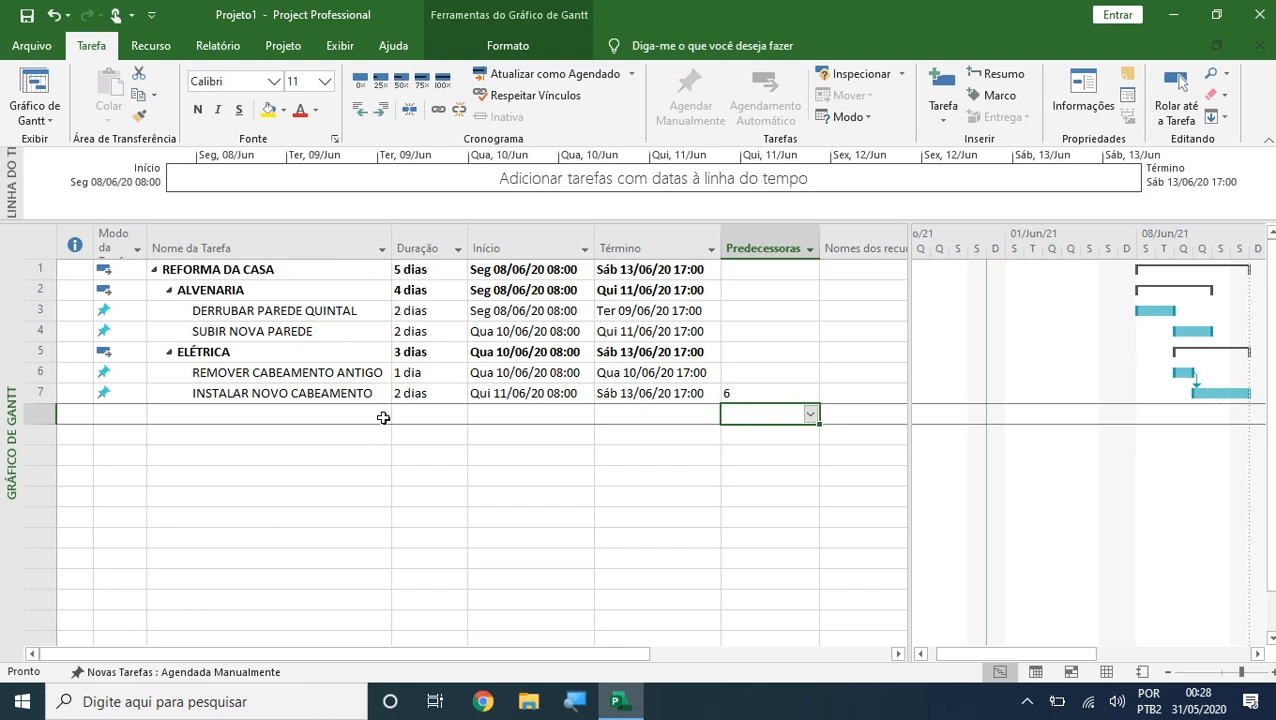
Step: Examine the ELÉTRICA subtasks' dependency and the task table's names, dates and predecessors alongside the Gantt bars
click(359, 398)
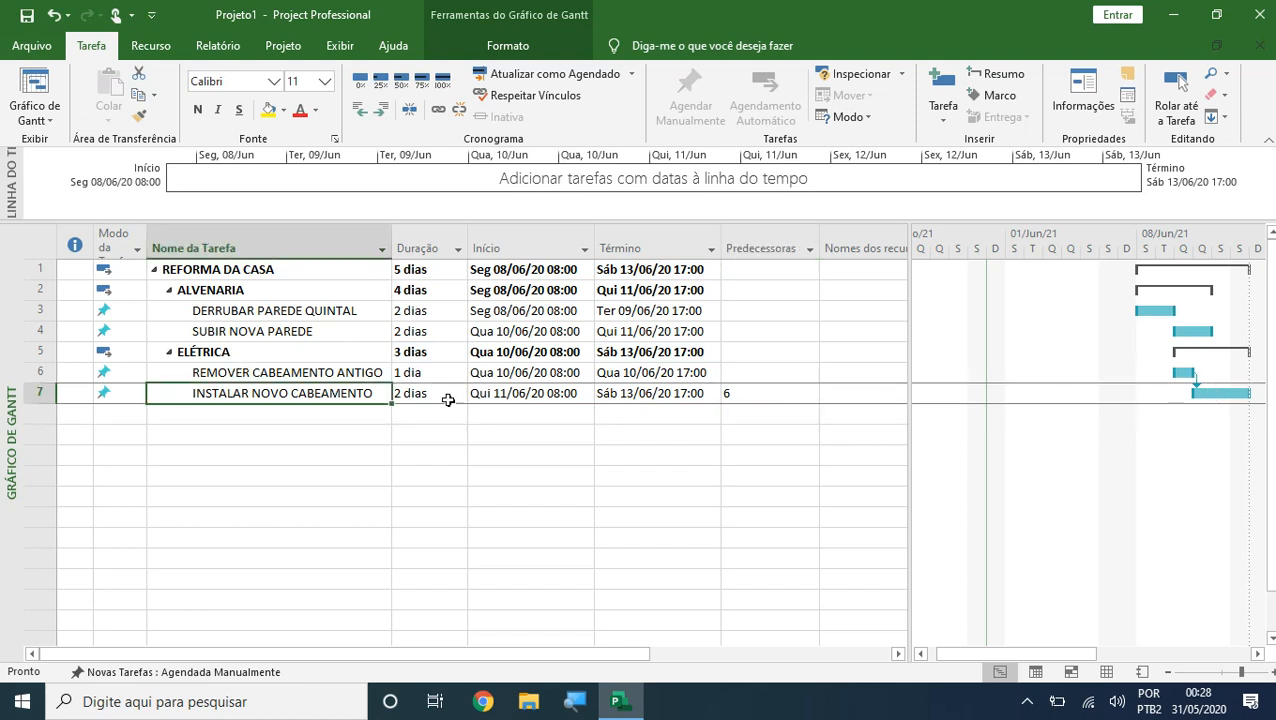
click(407, 373)
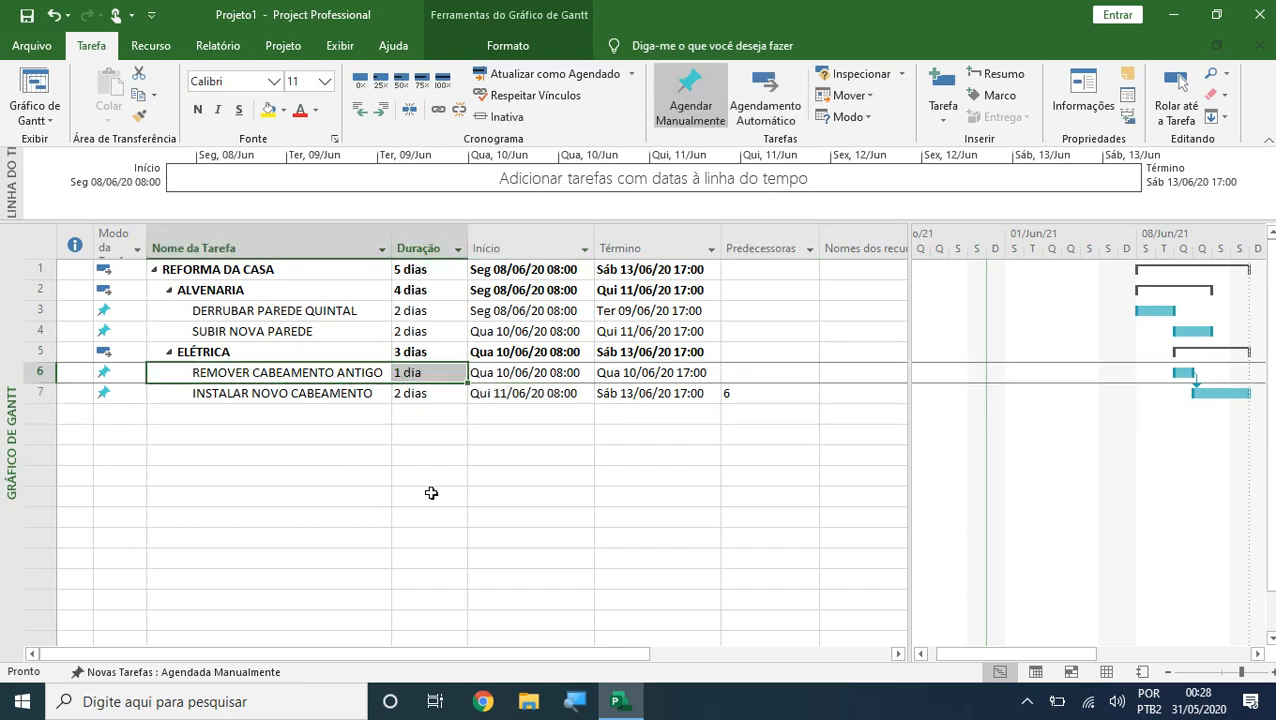
click(493, 502)
drag(909, 345, 790, 349)
drag(760, 515, 3, 245)
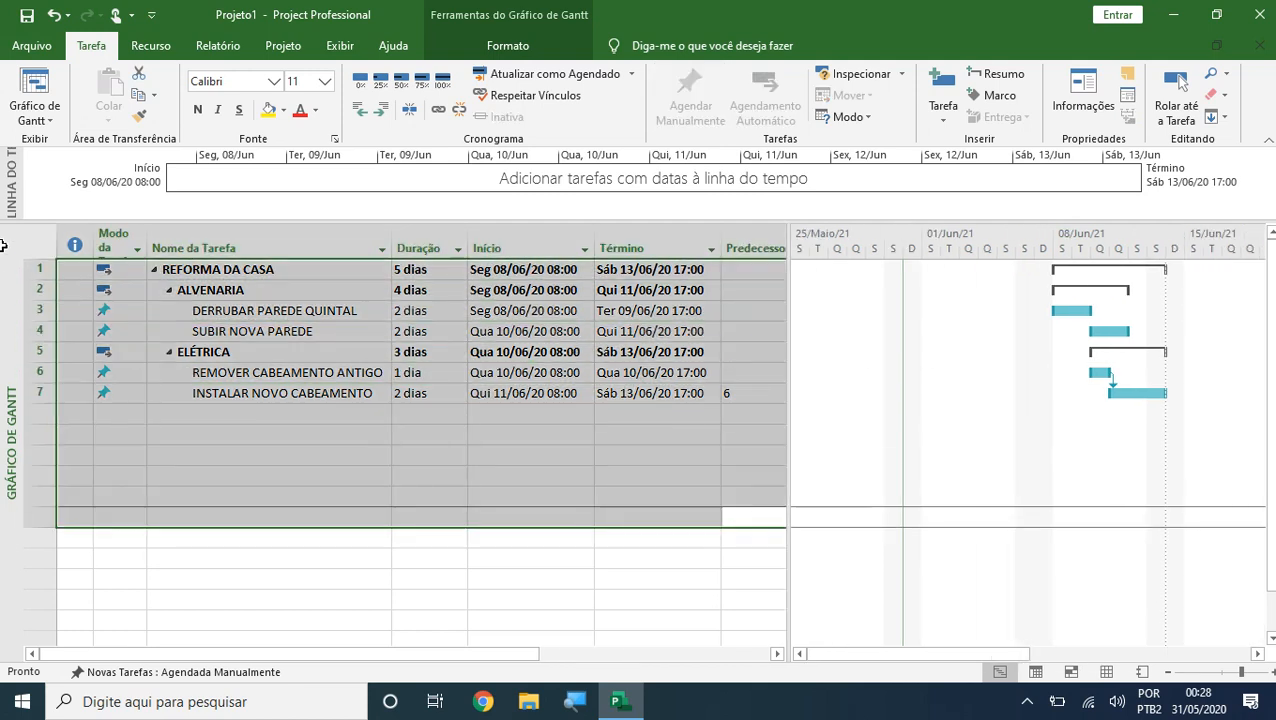
click(745, 391)
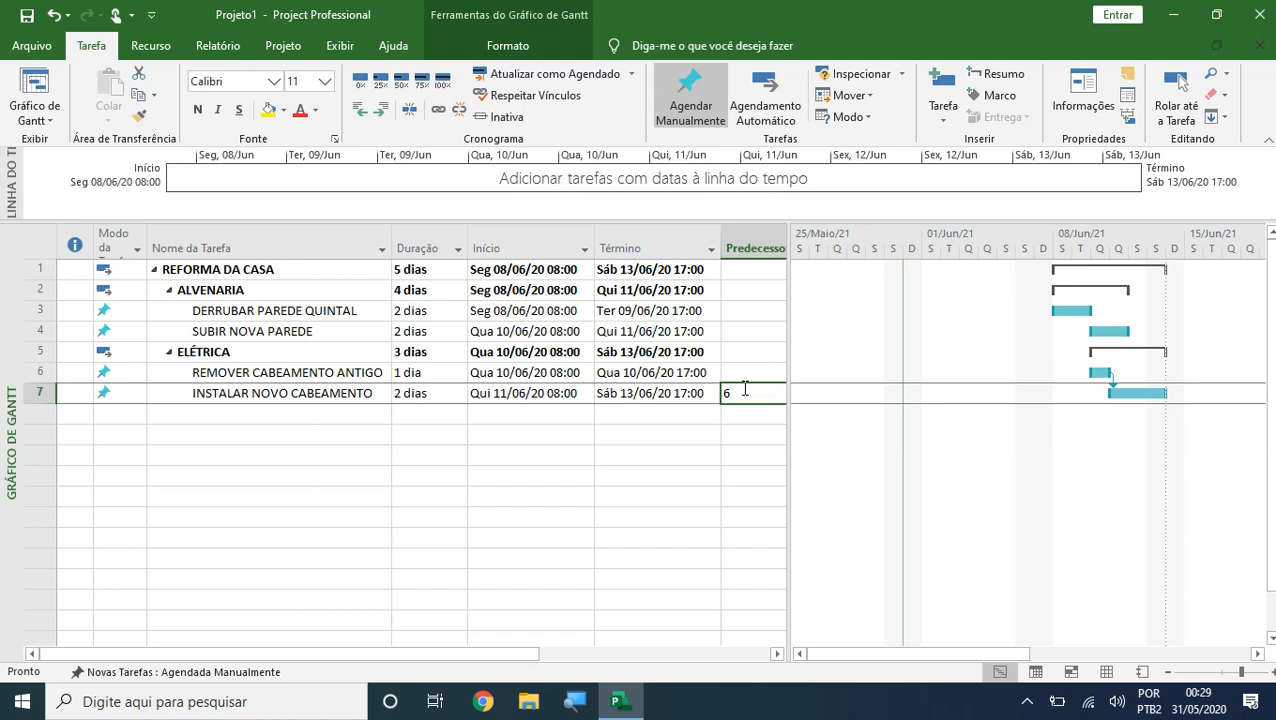
drag(205, 268, 393, 400)
drag(557, 290, 723, 413)
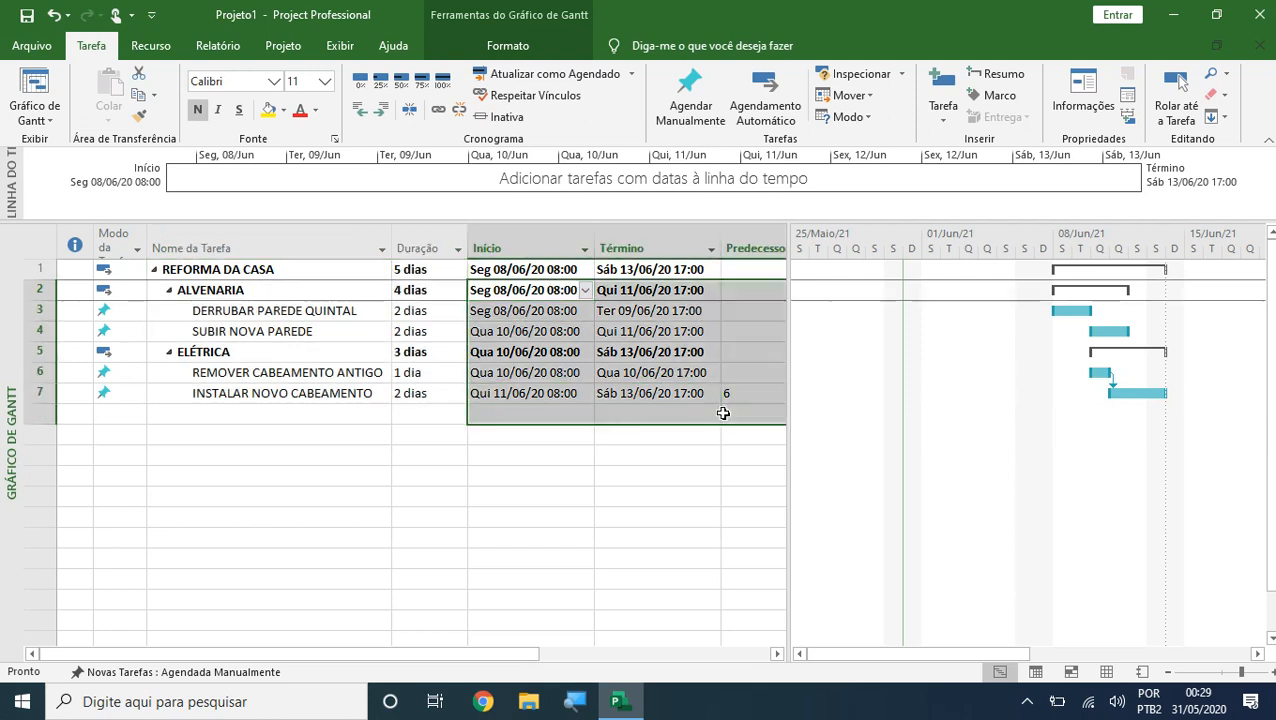
click(605, 495)
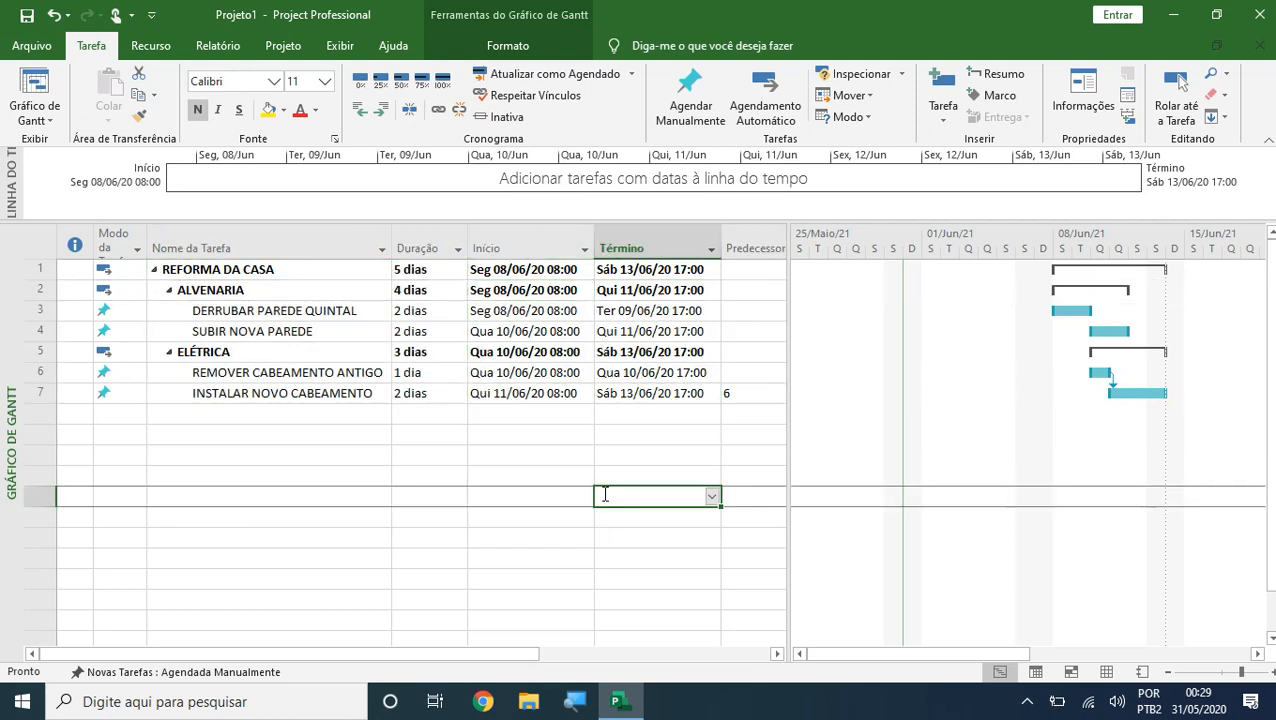
Step: Switch from the Gantt chart to the Planilha de Recursos view and look over its resource columns
click(46, 116)
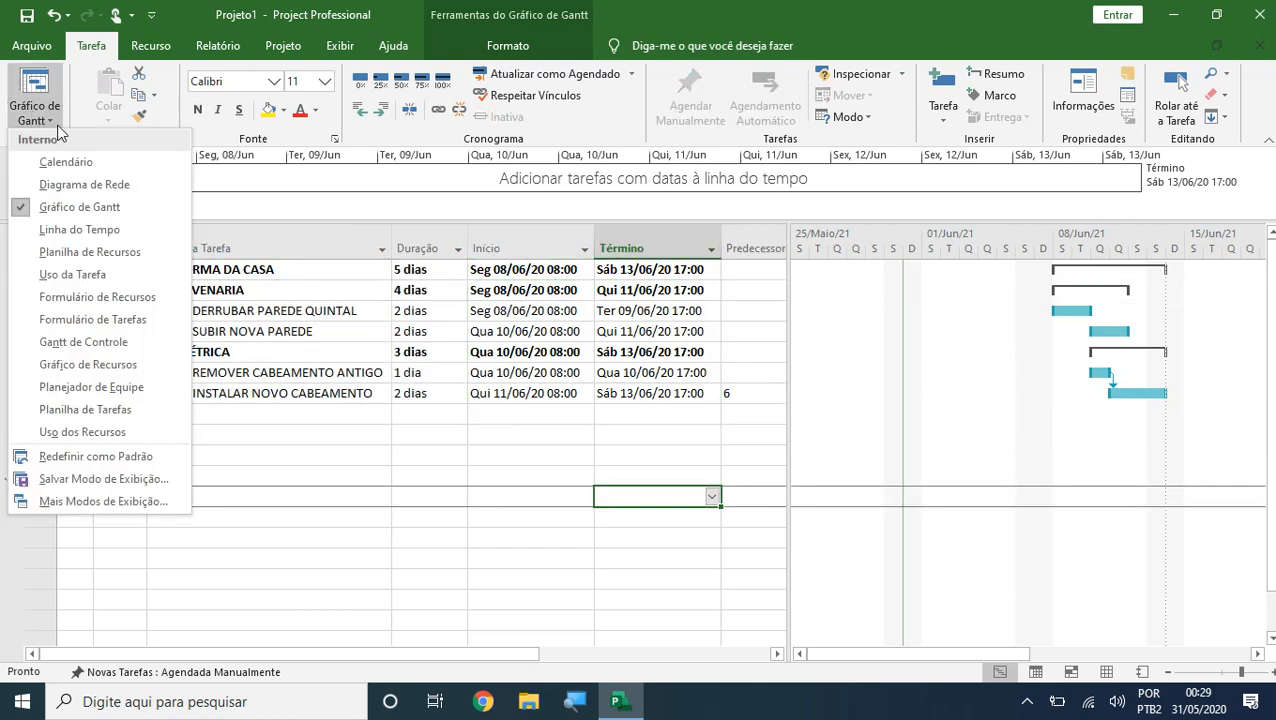
click(88, 252)
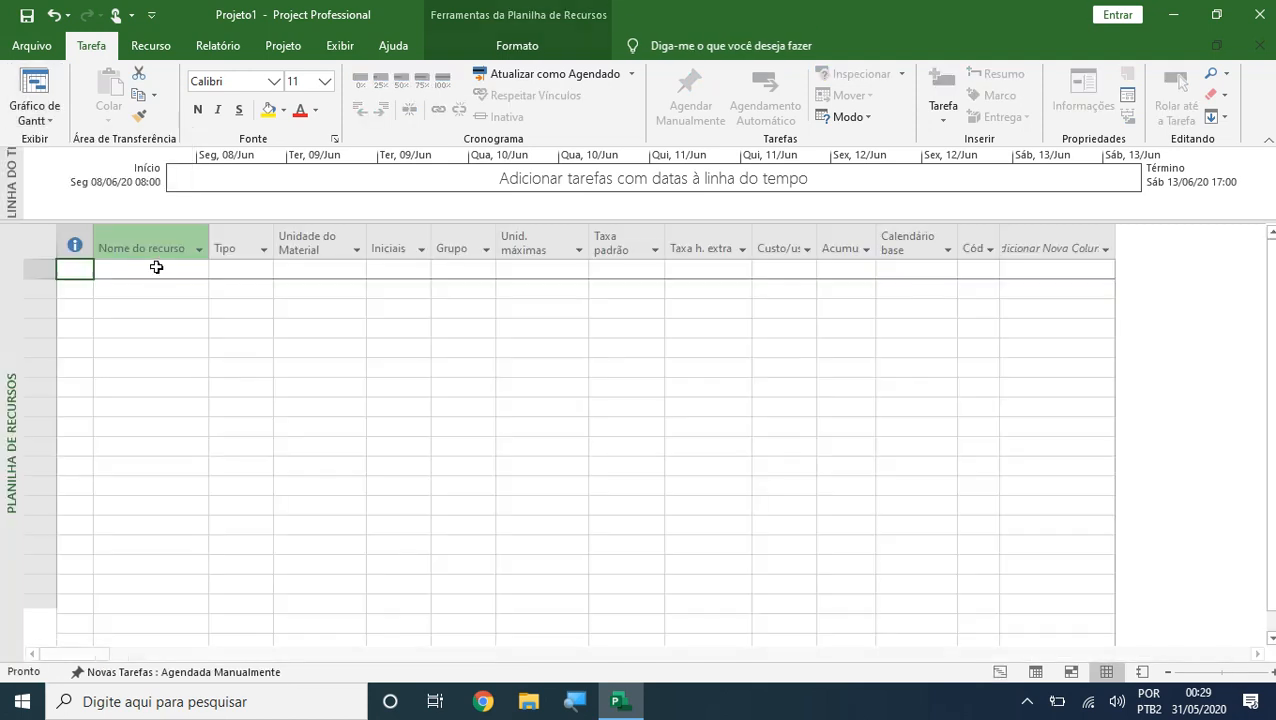
drag(108, 267, 986, 334)
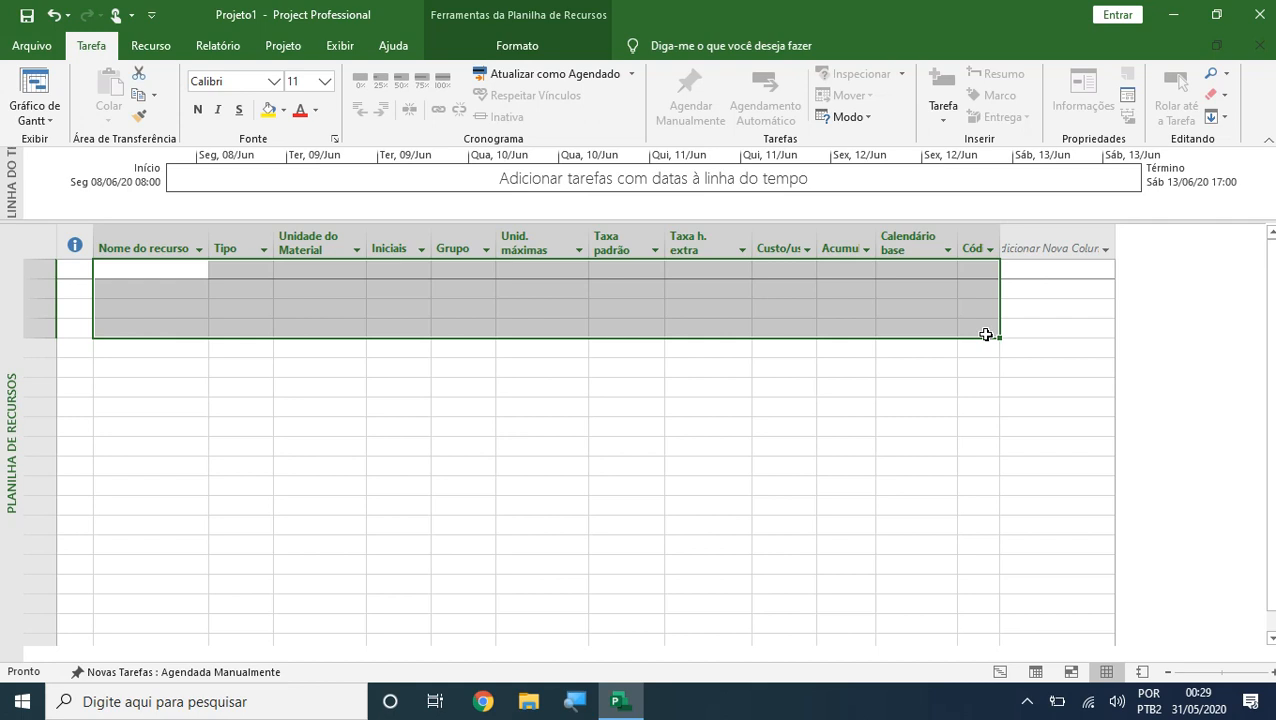
Step: Add a resource named PEDREIRO01 in the first row of the resource sheet
click(122, 270)
click(122, 270)
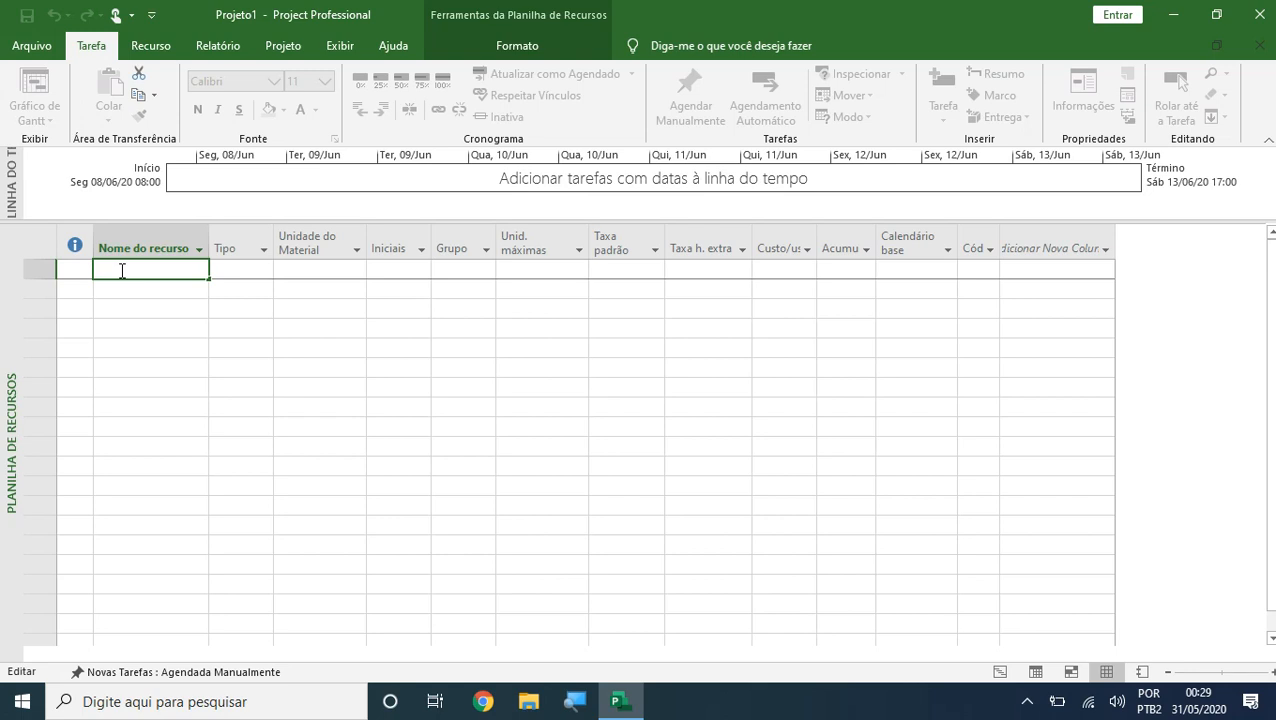
click(163, 288)
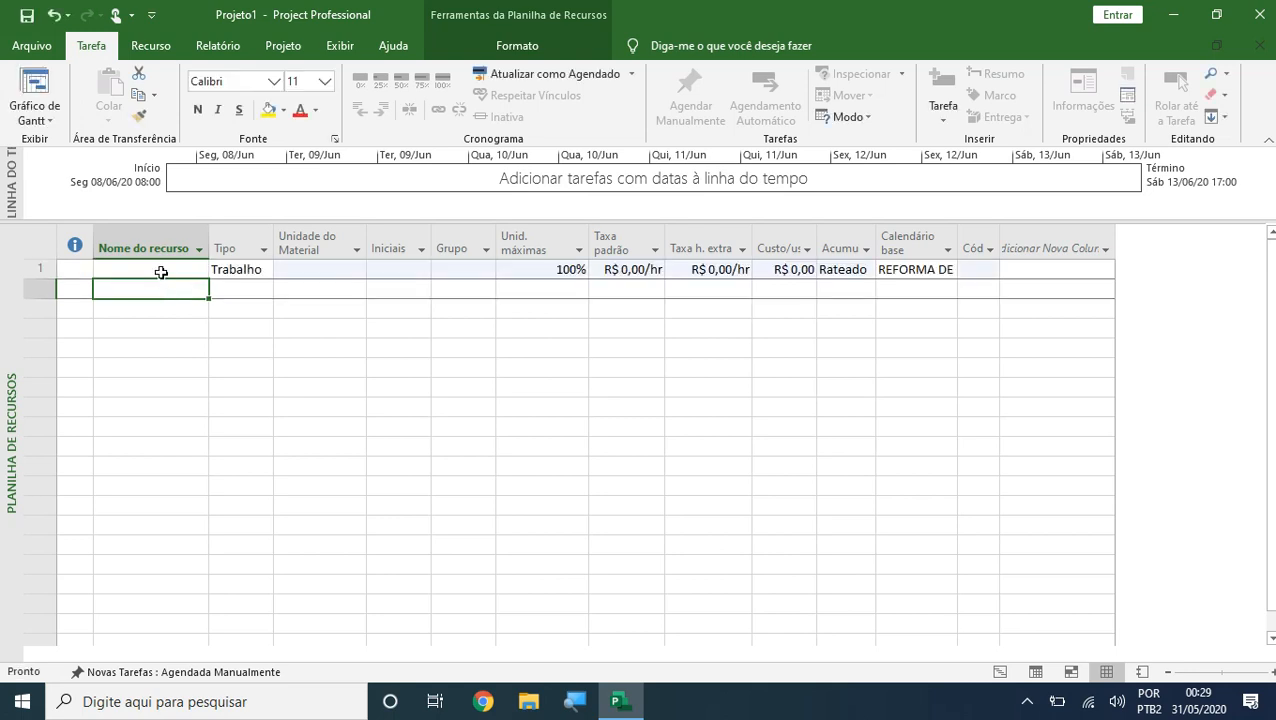
click(161, 272)
text(PED)
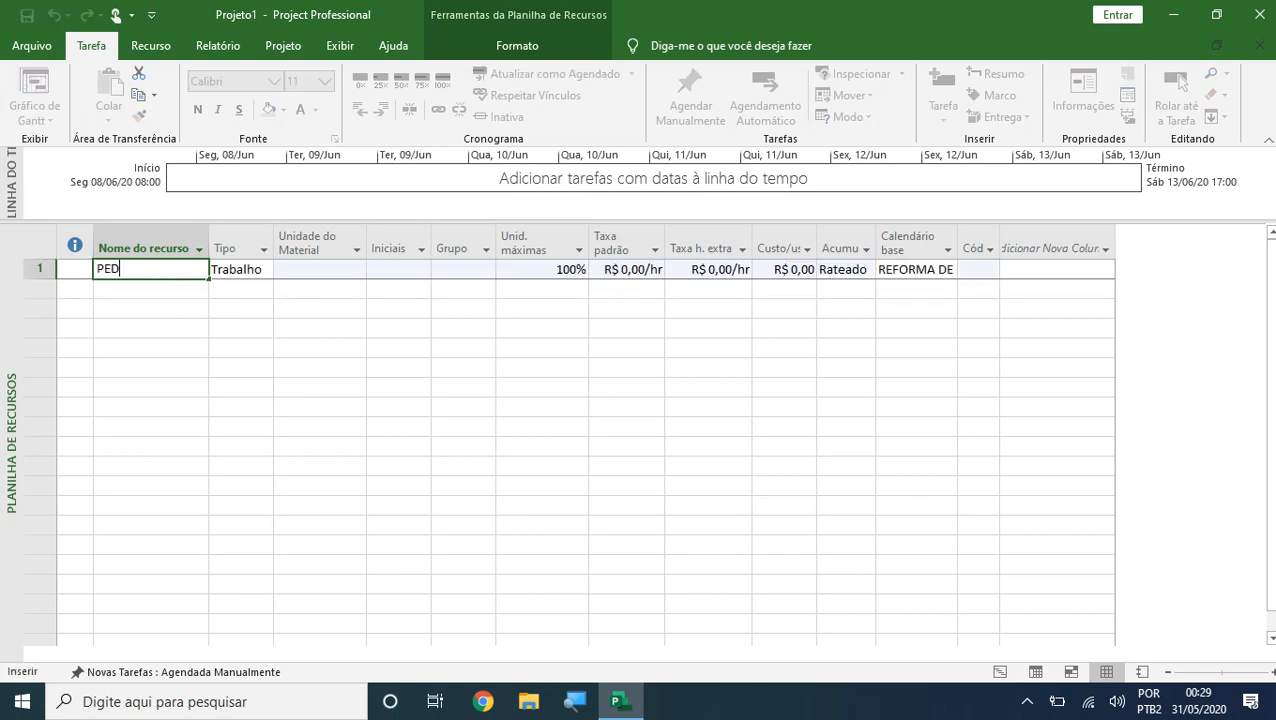
text(REIRO01)
key(Return)
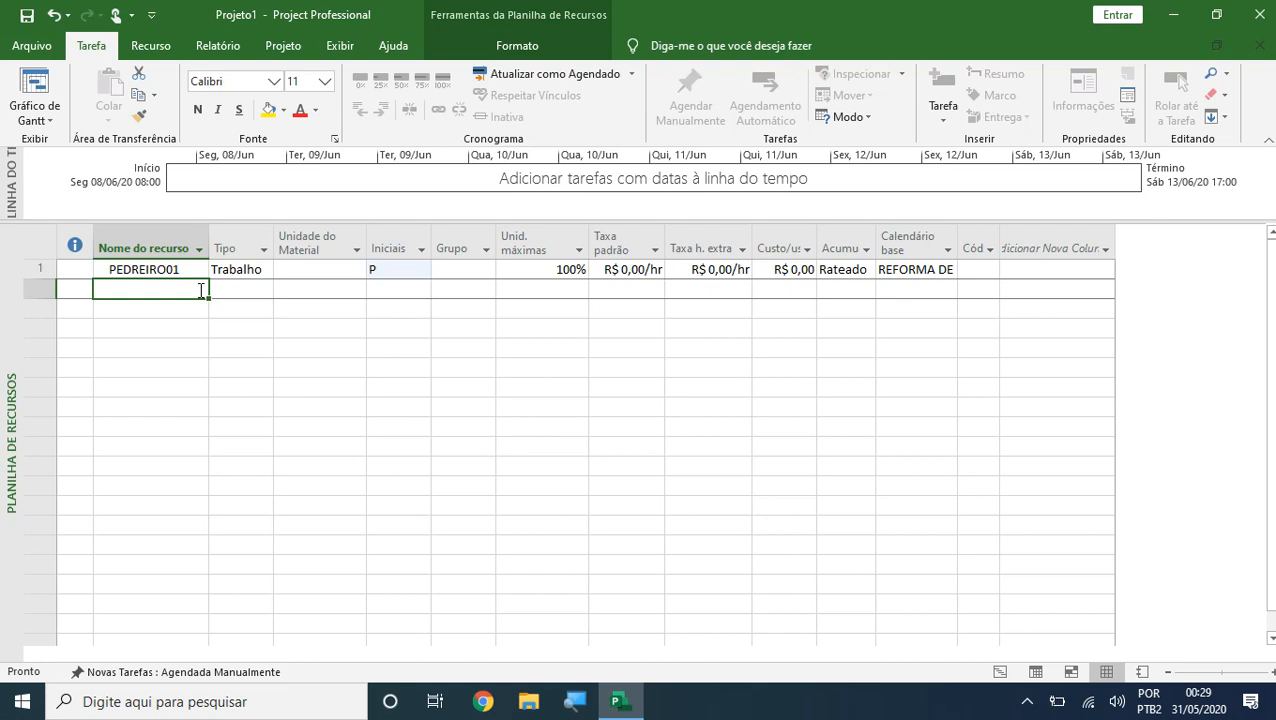
Step: Add a second resource named PEDREIRO02 below PEDREIRO01
text(PEDREIRO)
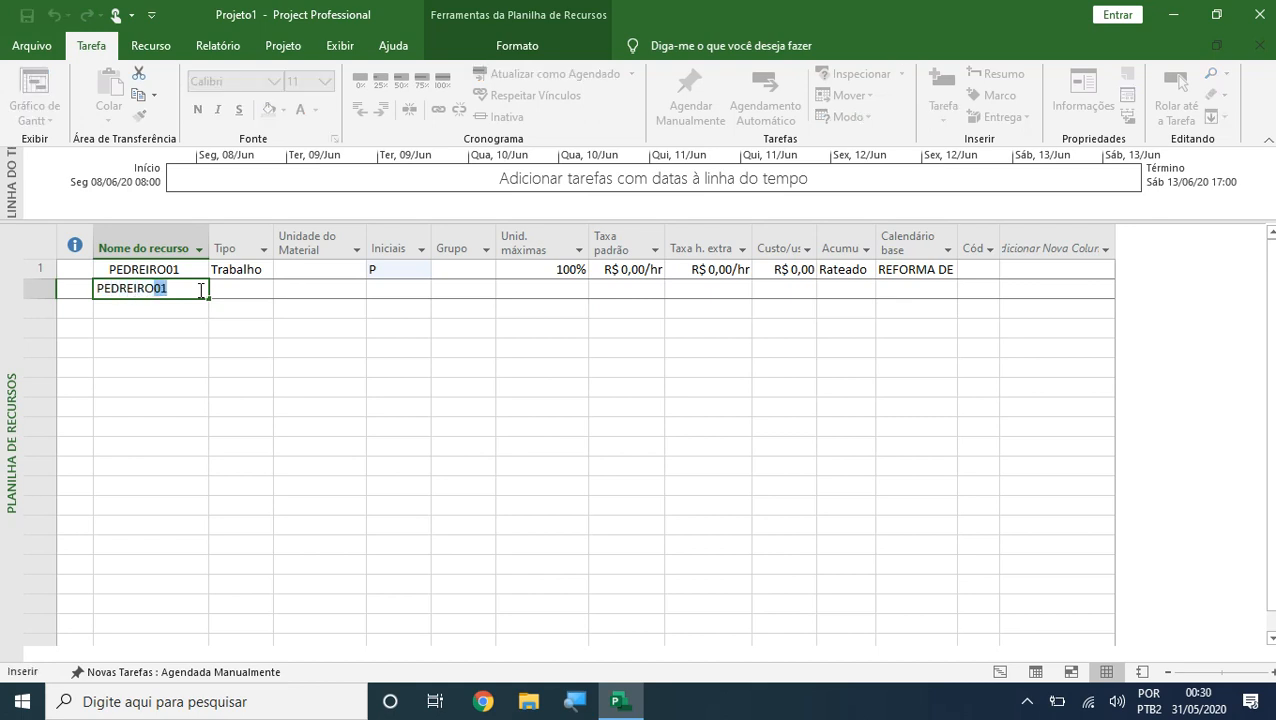
text(02)
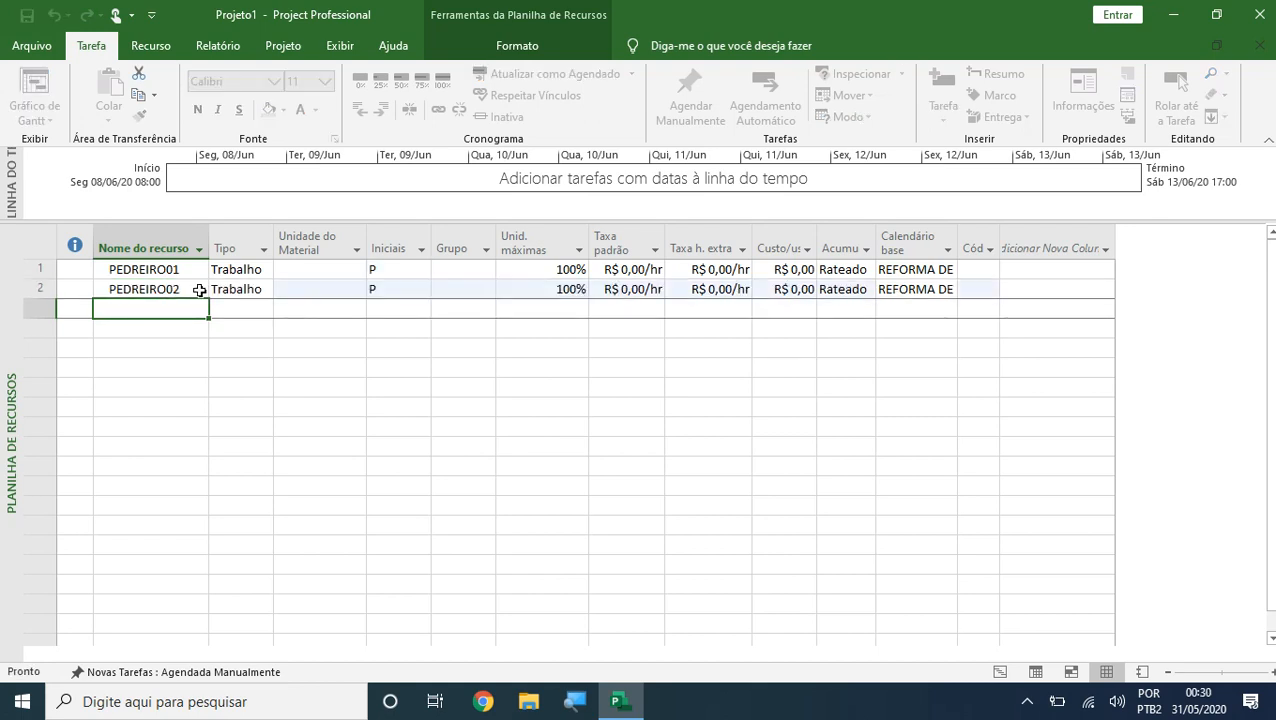
key(Return)
Step: Add a third resource named KIT ALVENARIA below the two bricklayers
text(KIT ALVENAIA)
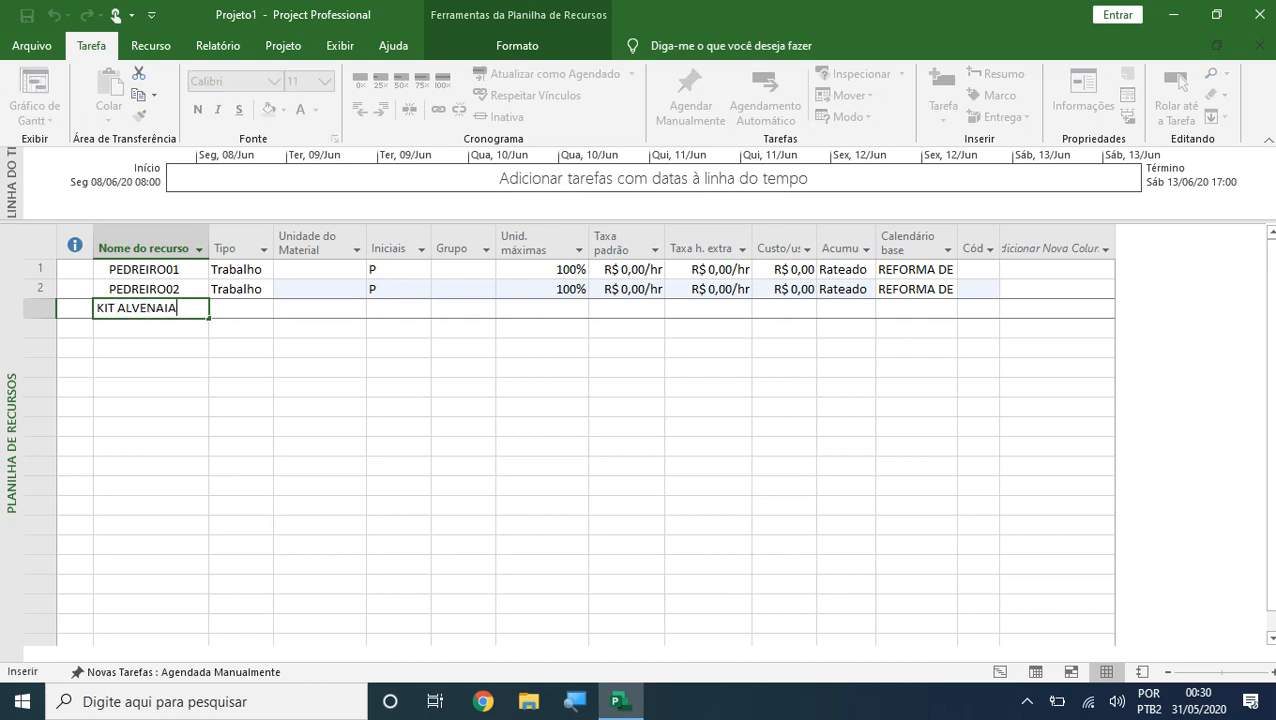
key(BackSpace)
key(BackSpace)
text(RIA)
key(Return)
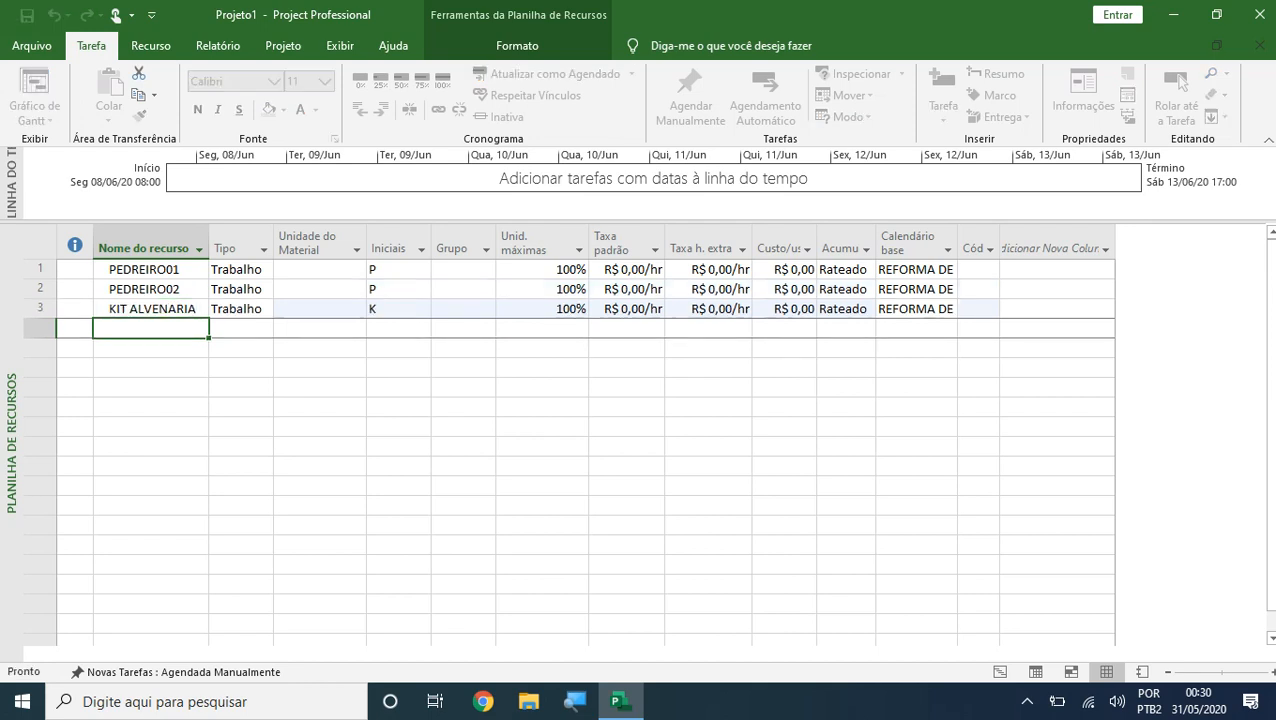
Step: Add two more resources named KIT ELÉTRICA and DINHEIRO below KIT ALVENARIA
text(KIT ELÉTRICA)
key(Return)
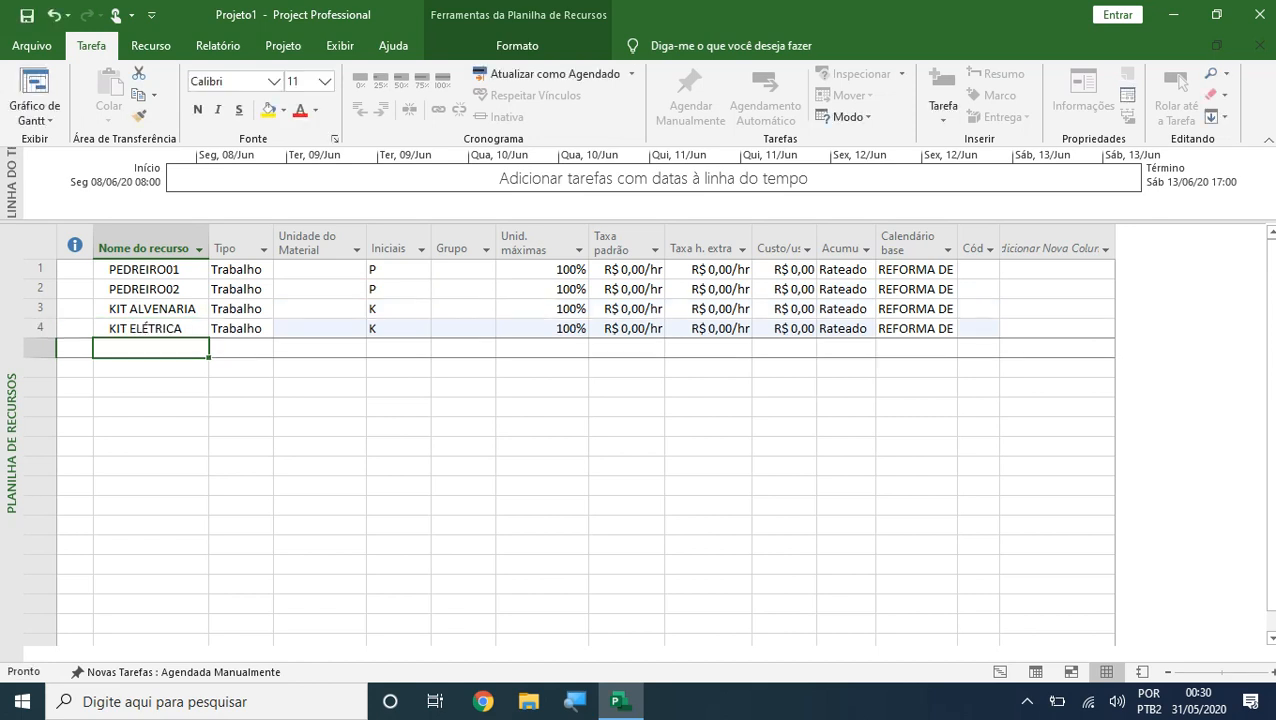
text(DIH)
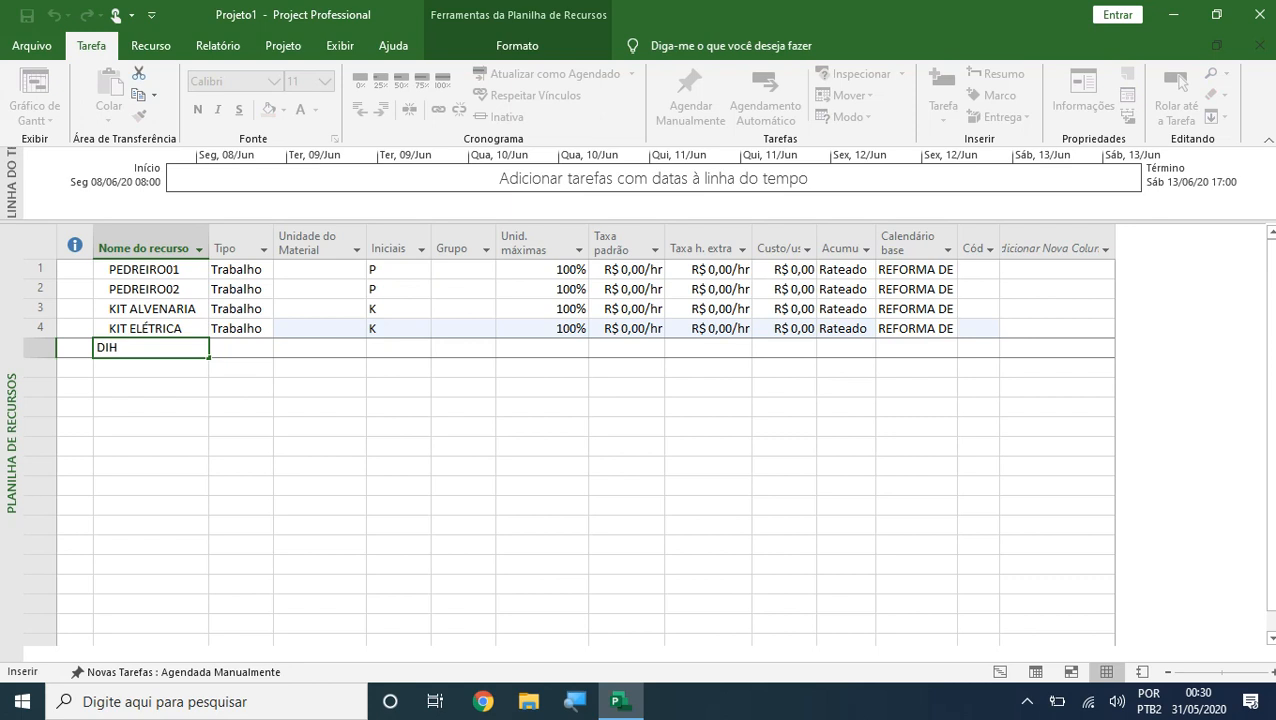
text(EH)
key(BackSpace)
key(BackSpace)
text(HEIRO)
key(Return)
Step: Set the resource type of KIT ALVENARIA and KIT ELÉTRICA to Material
click(190, 306)
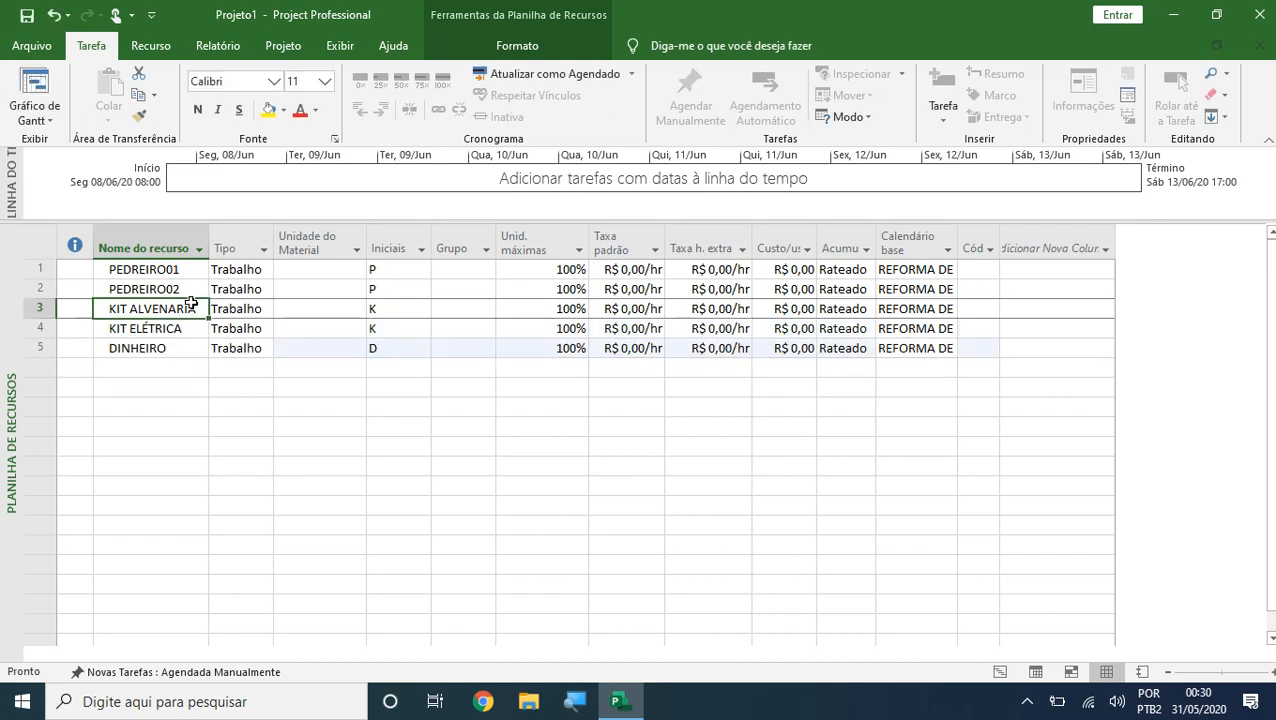
drag(190, 306, 196, 329)
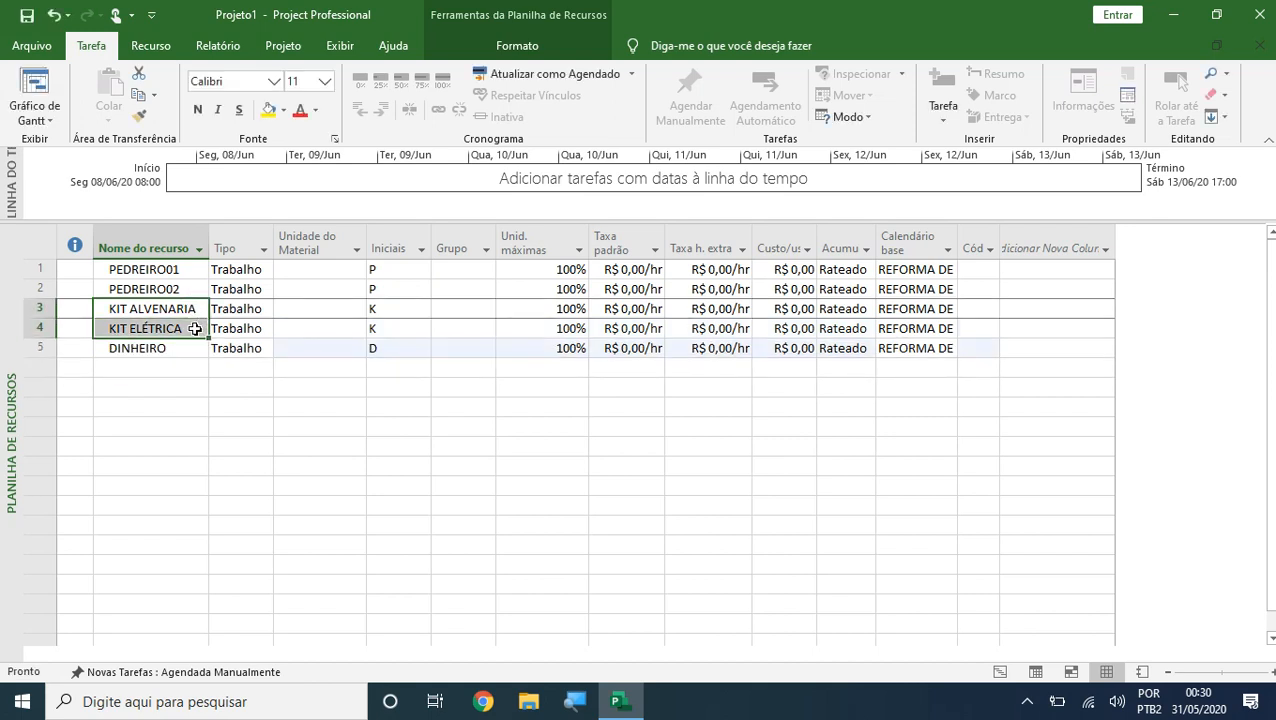
click(228, 311)
click(276, 311)
click(267, 313)
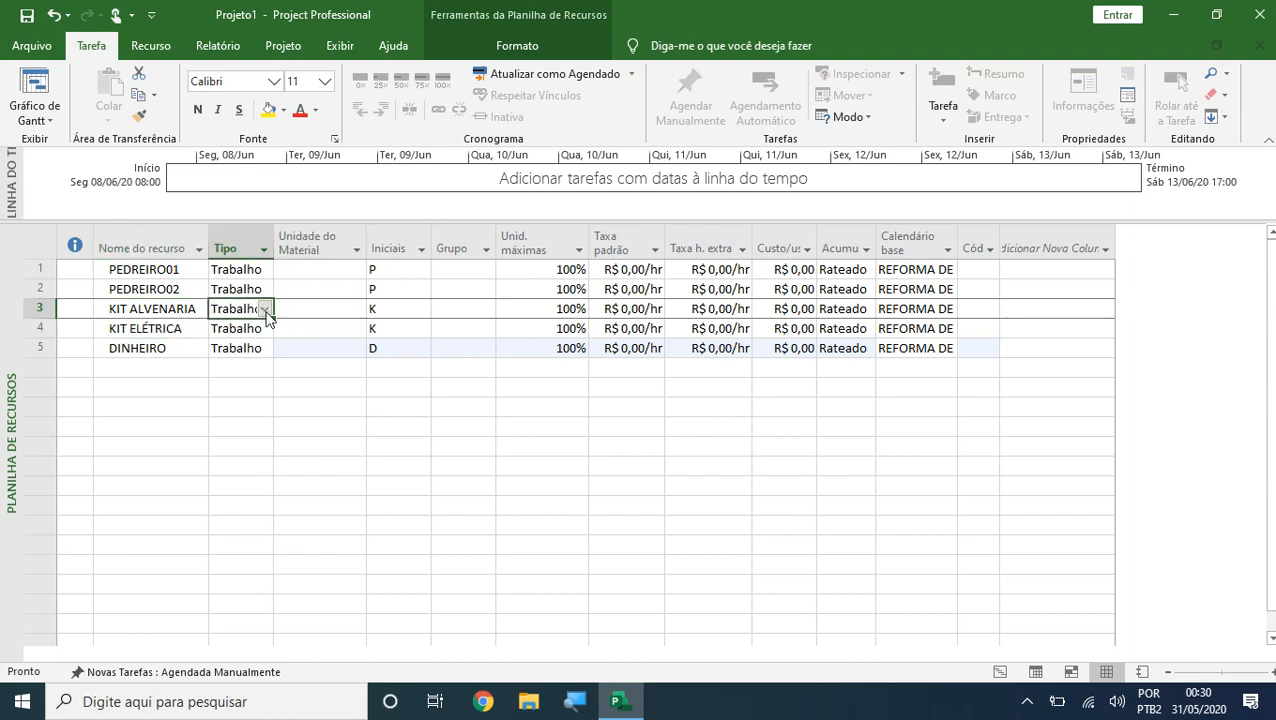
click(267, 313)
click(234, 339)
click(258, 328)
click(264, 328)
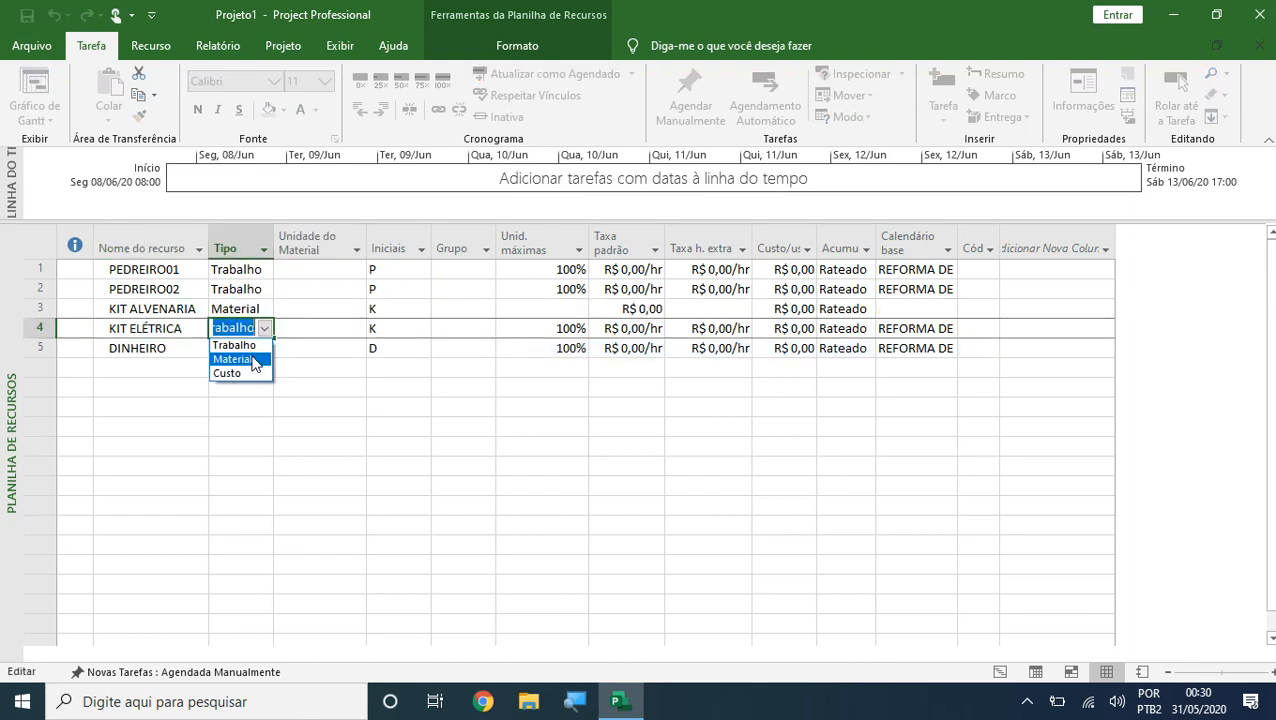
click(255, 362)
drag(191, 308, 191, 327)
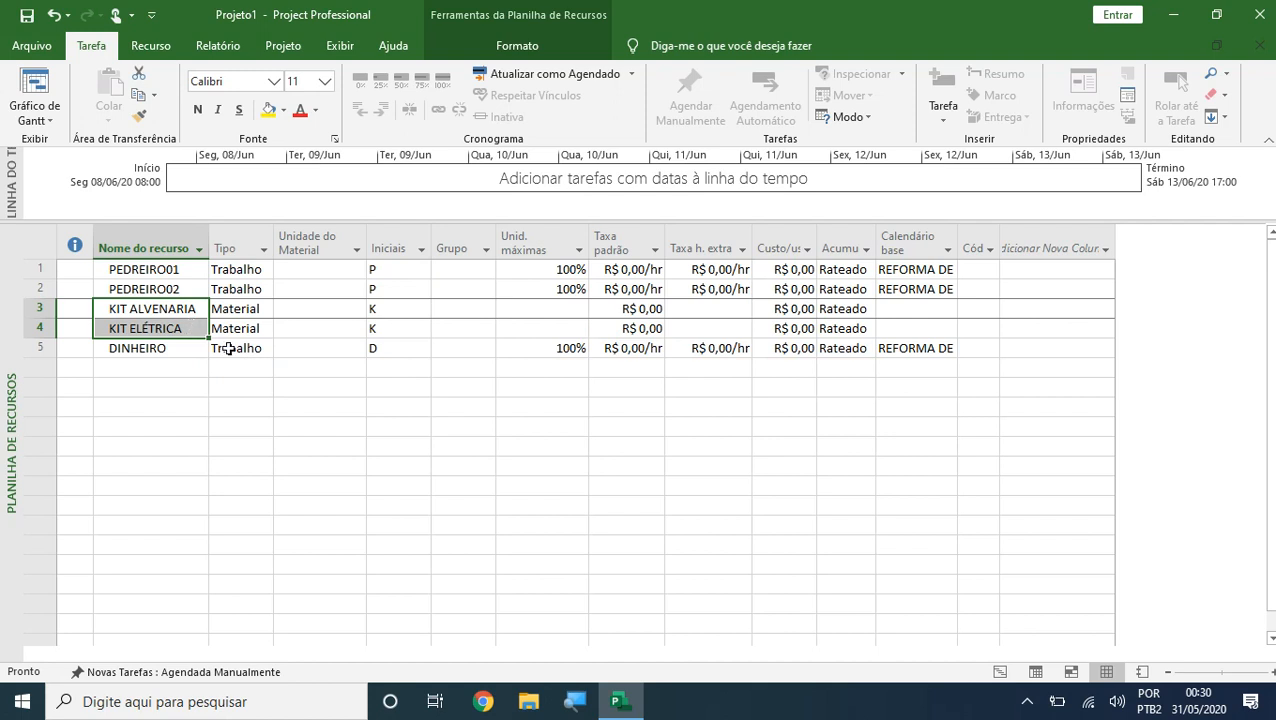
Step: Set the resource type of DINHEIRO to Custo
click(224, 347)
click(264, 348)
click(250, 393)
click(216, 424)
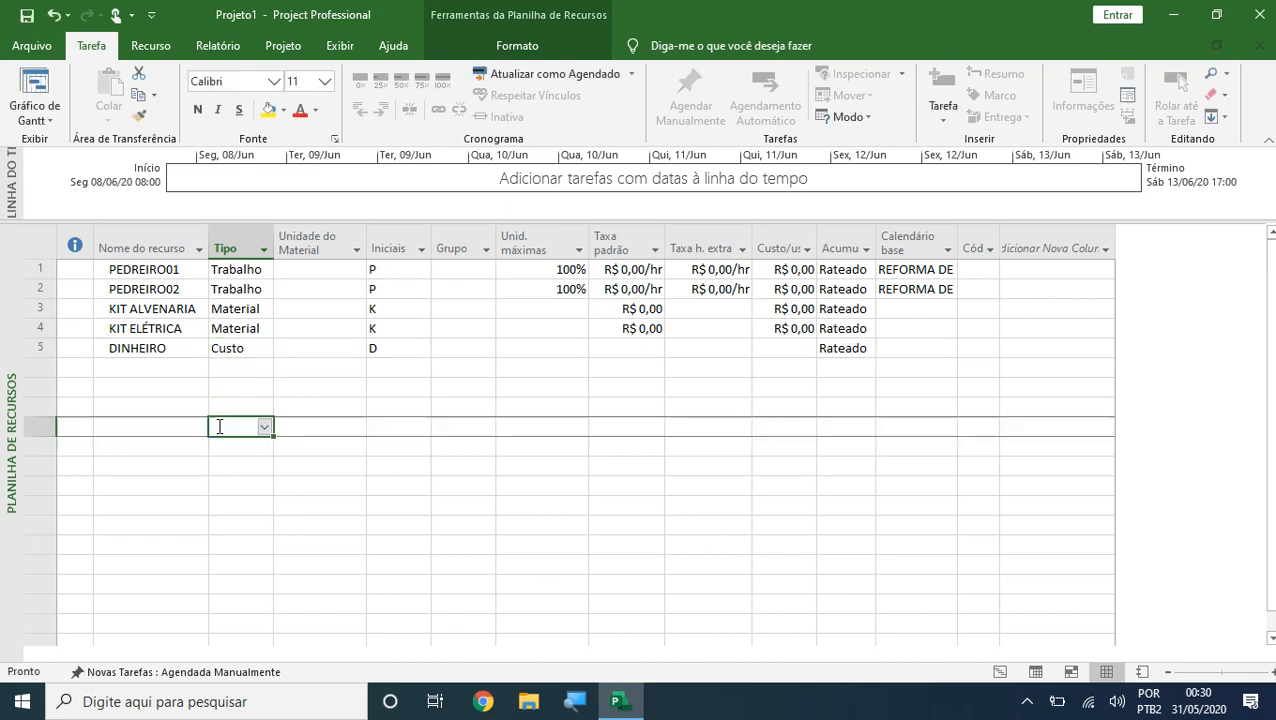
Step: Enter a standard rate of R$ 25,00 per hour for both PEDREIRO01 and PEDREIRO02
drag(165, 271, 228, 291)
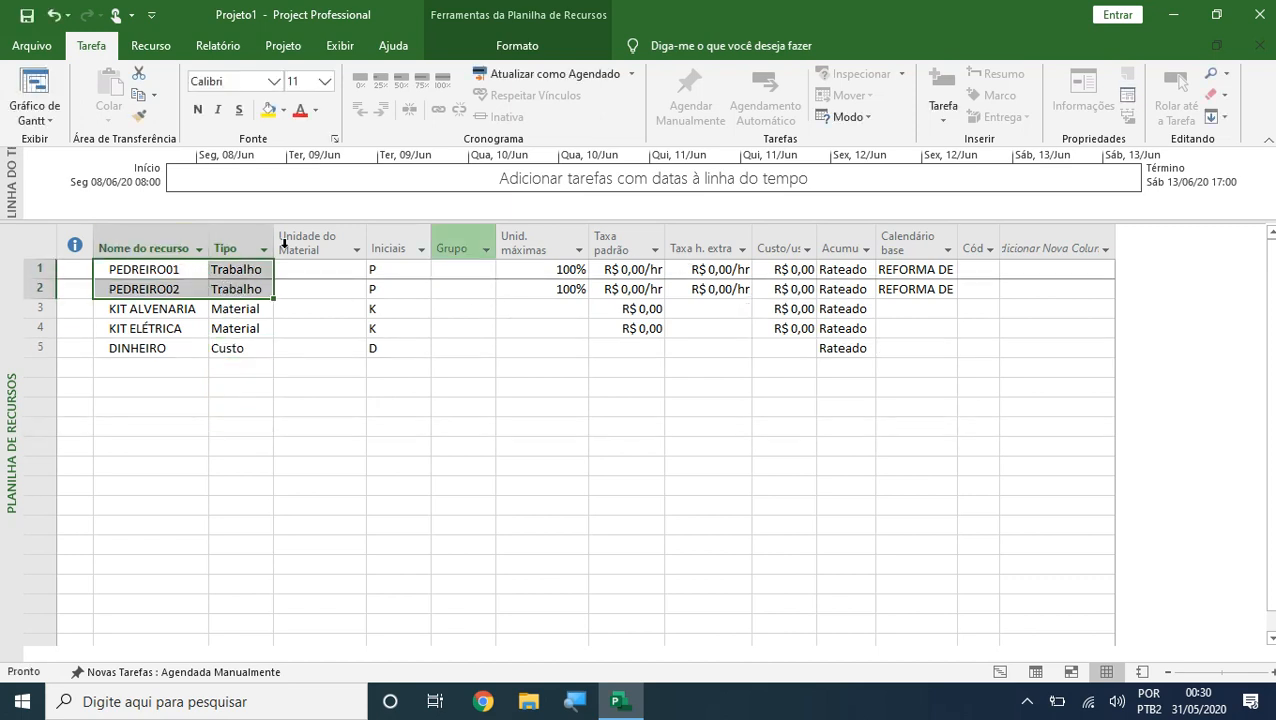
click(636, 270)
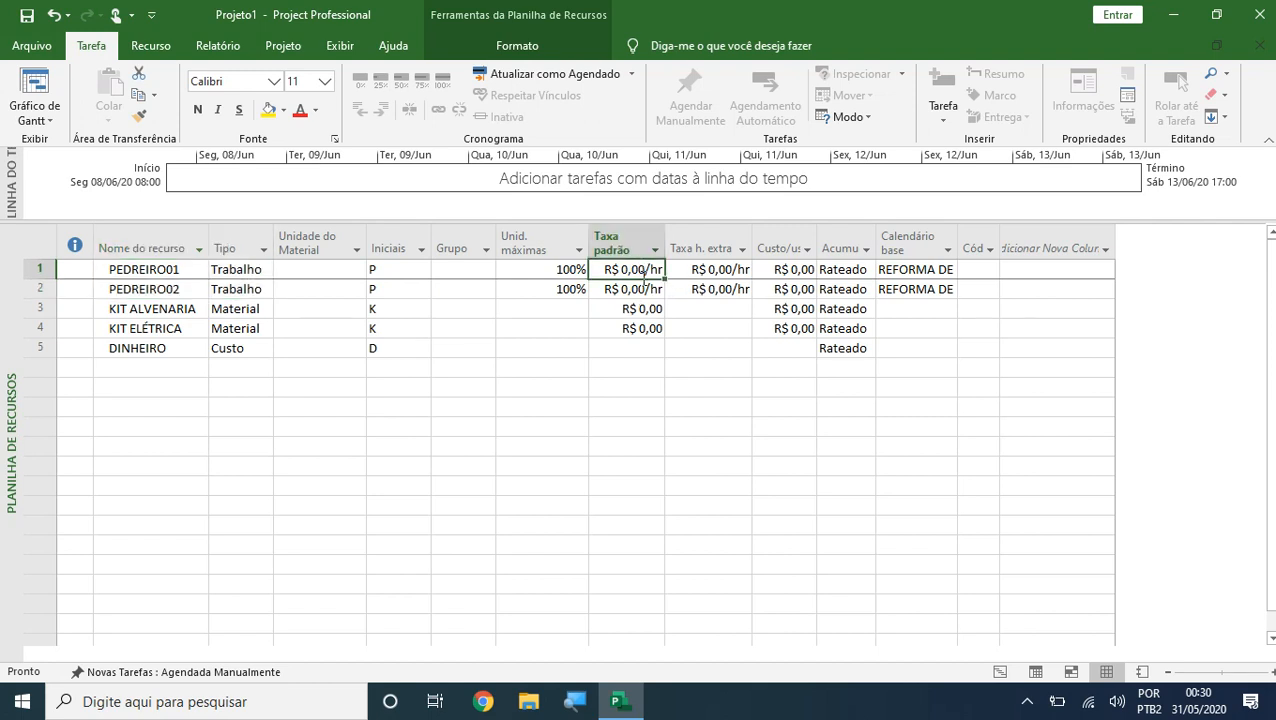
text(25)
key(Return)
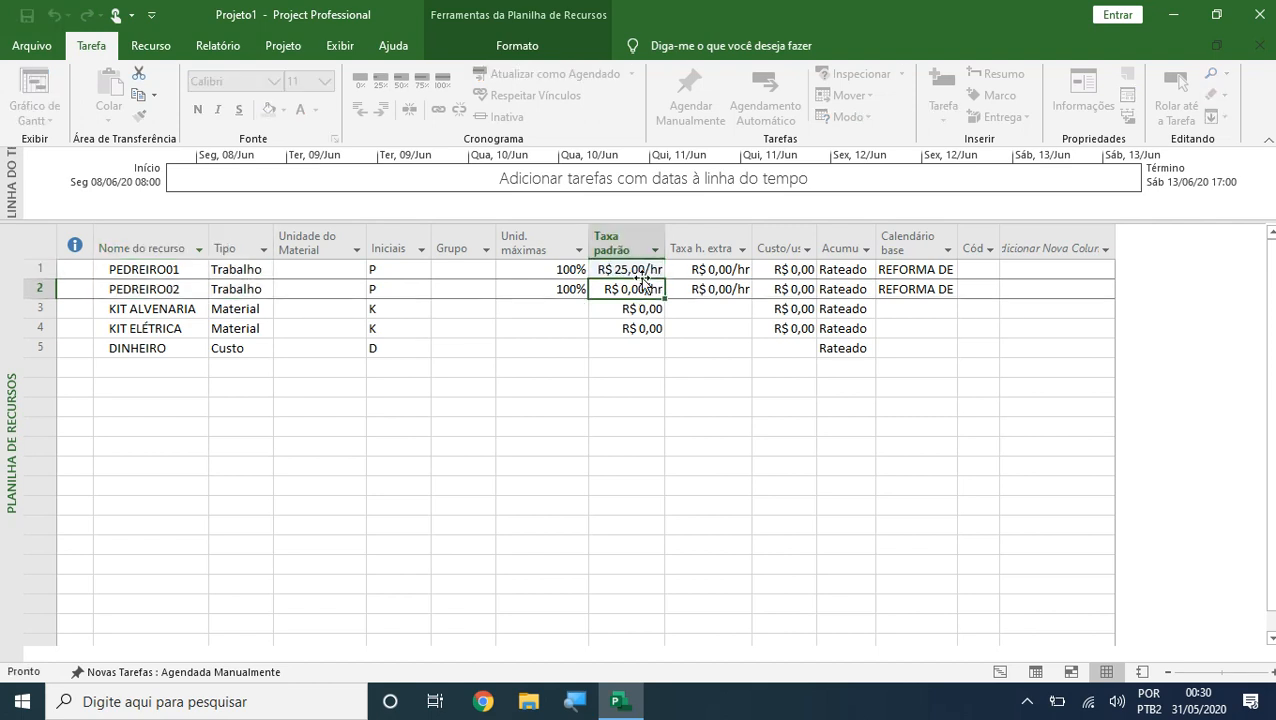
text(25)
key(Return)
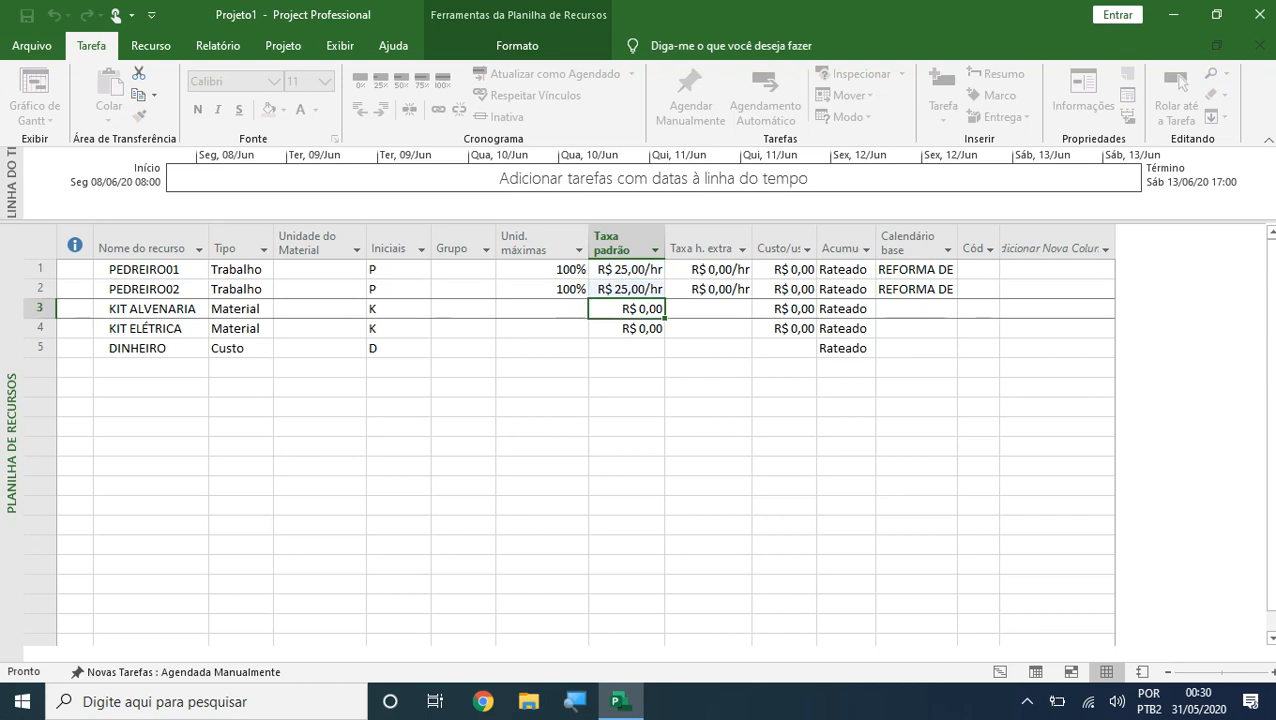
Step: Enter an overtime rate of R$ 50,00 per hour for both PEDREIRO01 and PEDREIRO02
drag(712, 270, 729, 289)
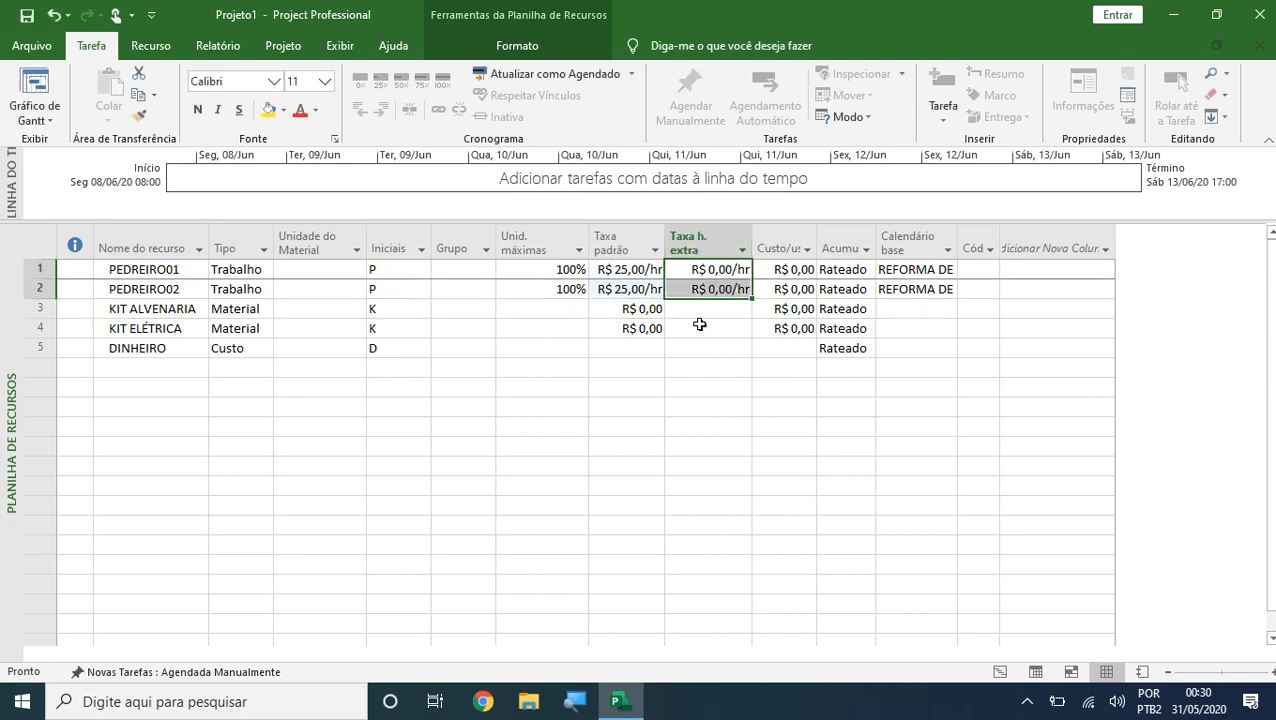
click(700, 318)
click(696, 269)
text(50)
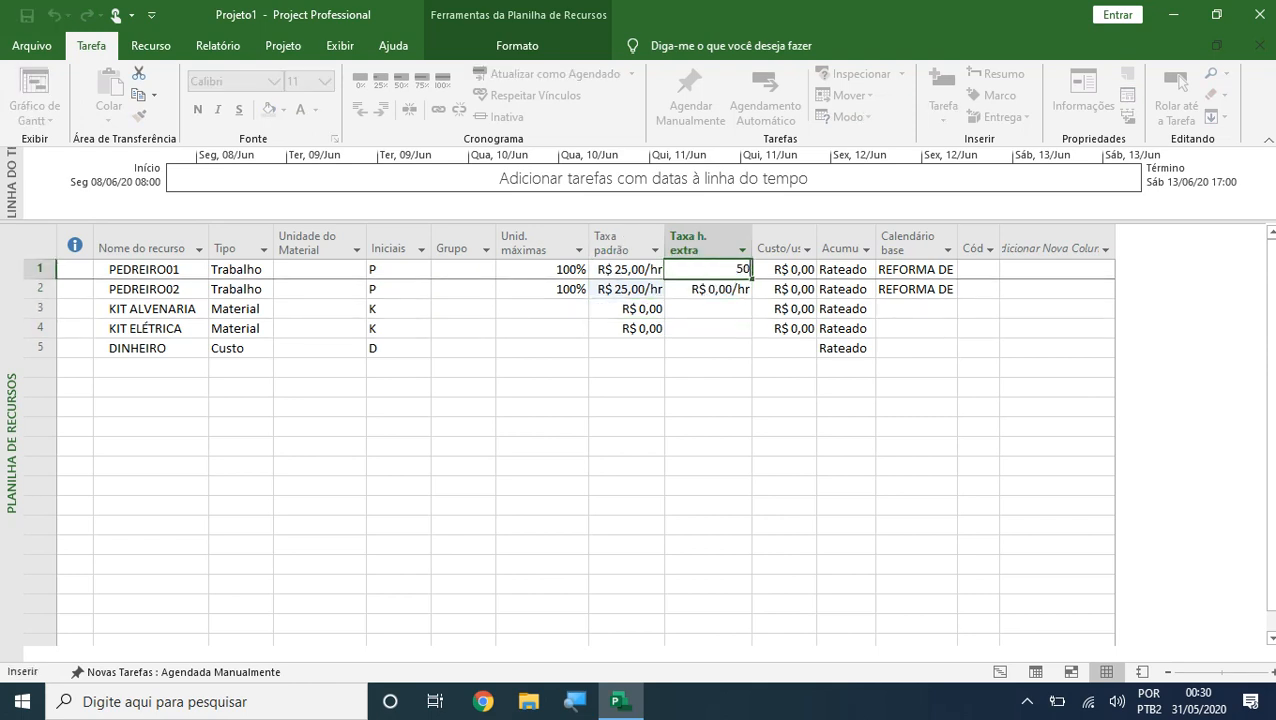
key(Return)
text(50)
key(Return)
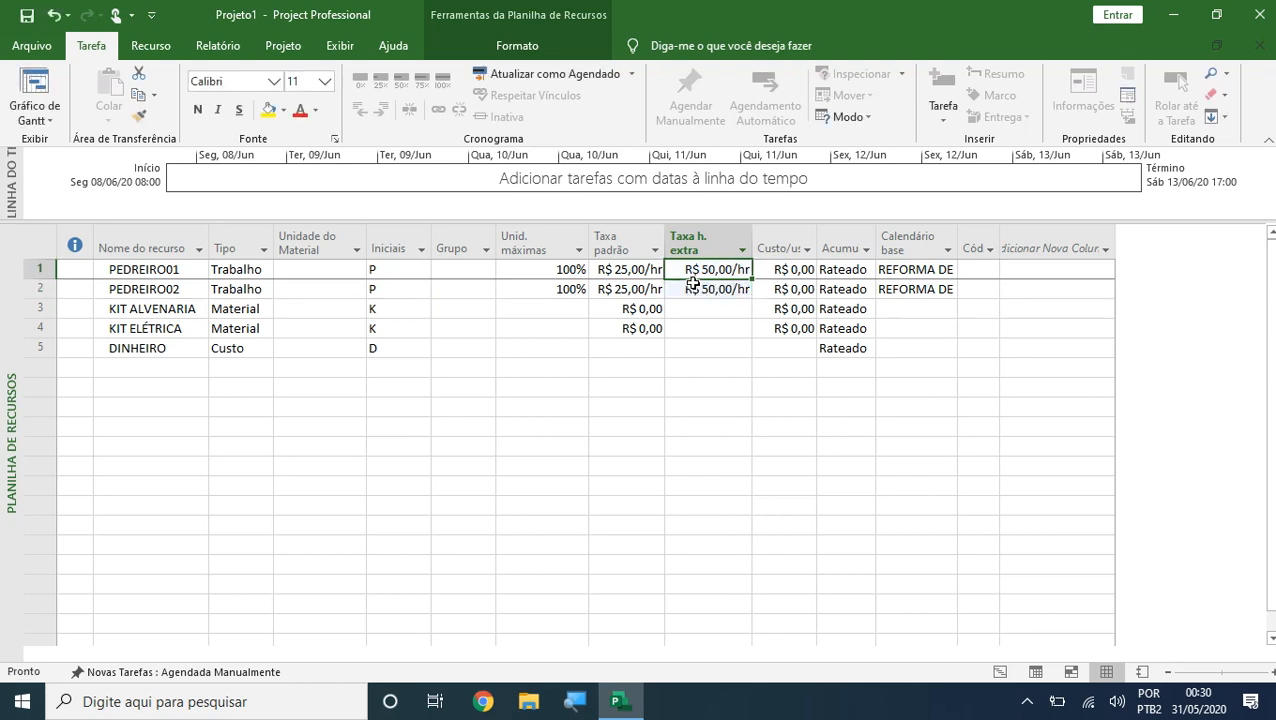
Step: Fit the width of the Custo/uso column to its contents
drag(817, 233, 818, 293)
double_click(818, 233)
click(839, 310)
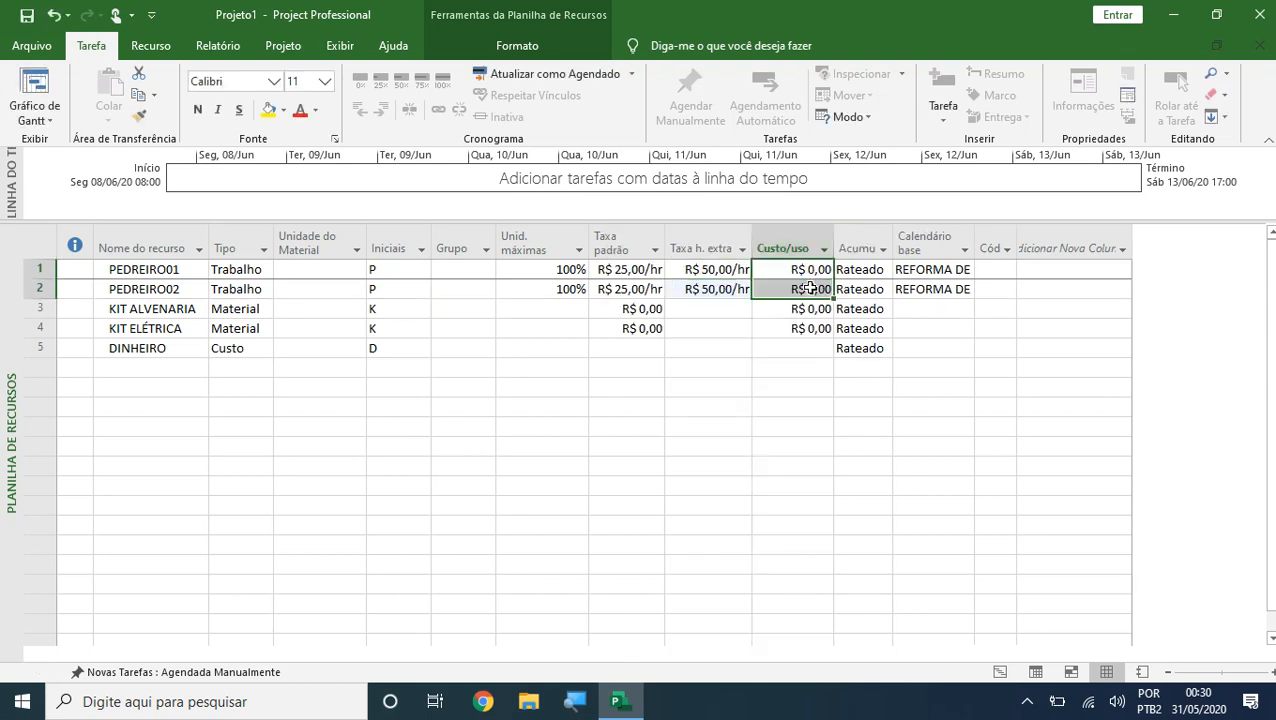
Step: Clear PEDREIRO02's standard and overtime rates and give it a cost per use of R$ 3.000,00
click(622, 286)
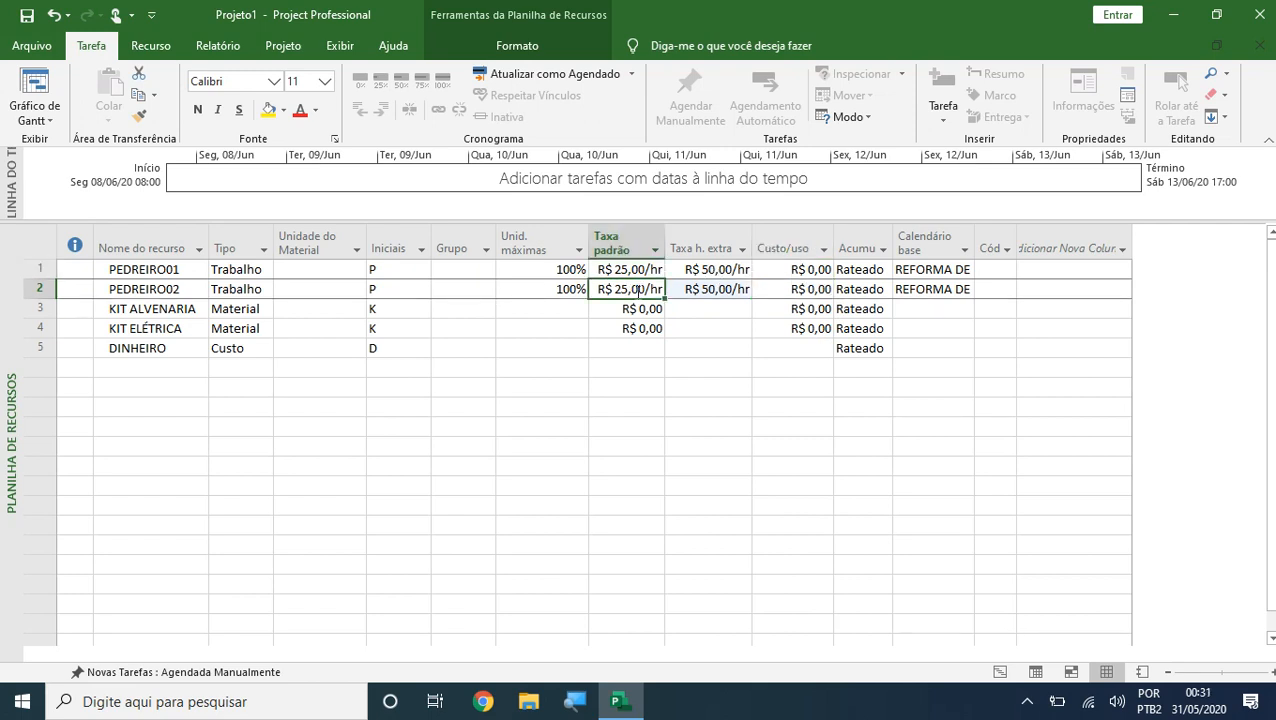
key(Delete)
click(716, 291)
key(Delete)
click(772, 290)
text(3000)
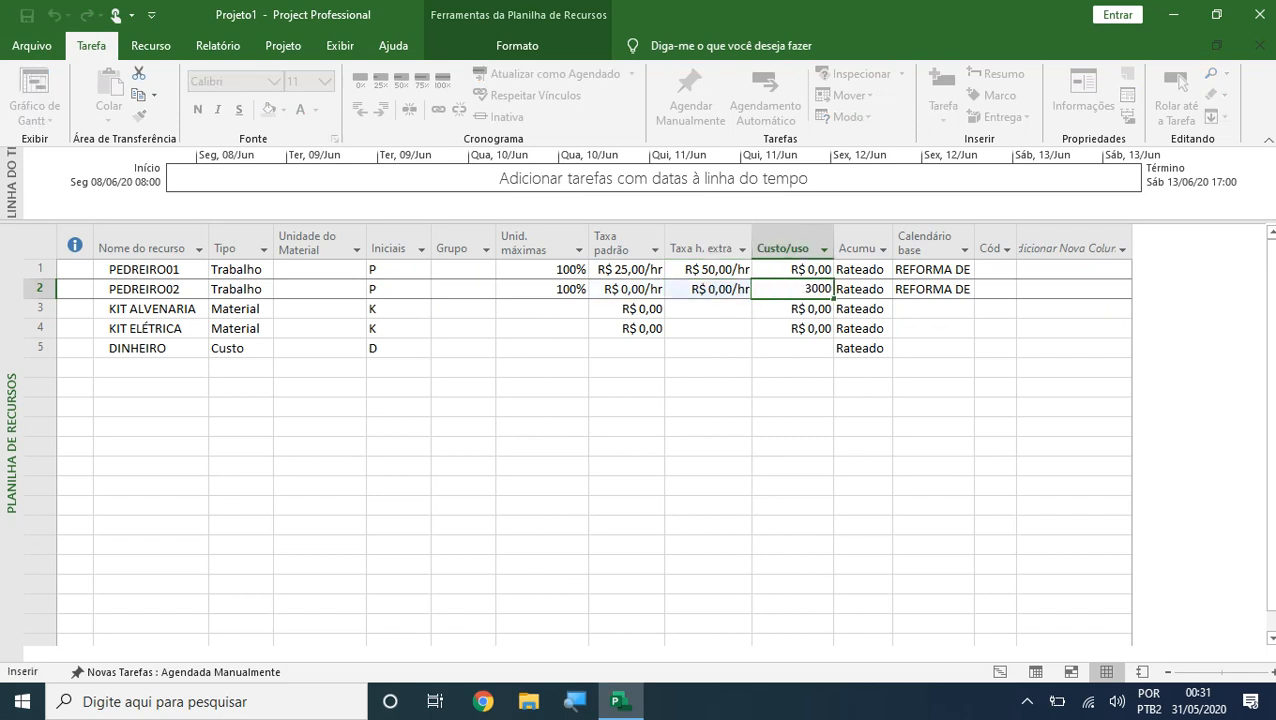
key(BackSpace)
text(0)
key(Return)
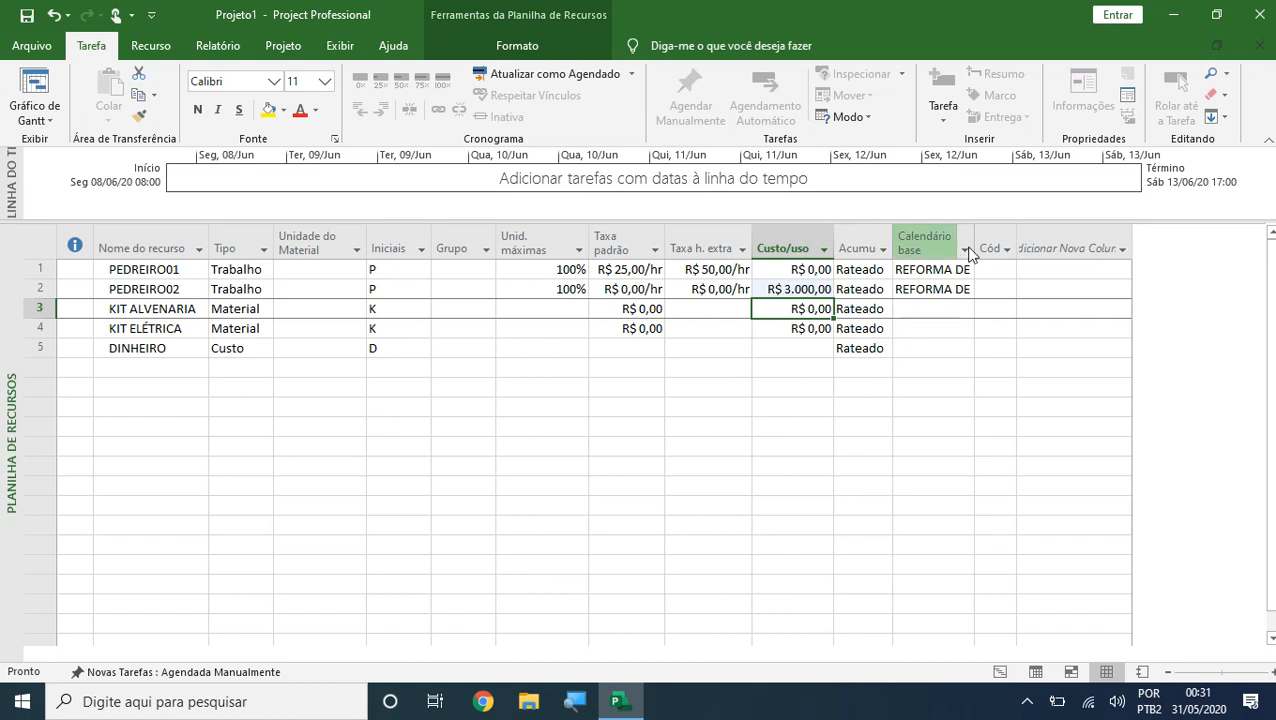
Step: Fit the Calendário base column to its contents and set PEDREIRO02's cost accrual to Fim
double_click(977, 233)
click(860, 289)
click(883, 289)
click(858, 334)
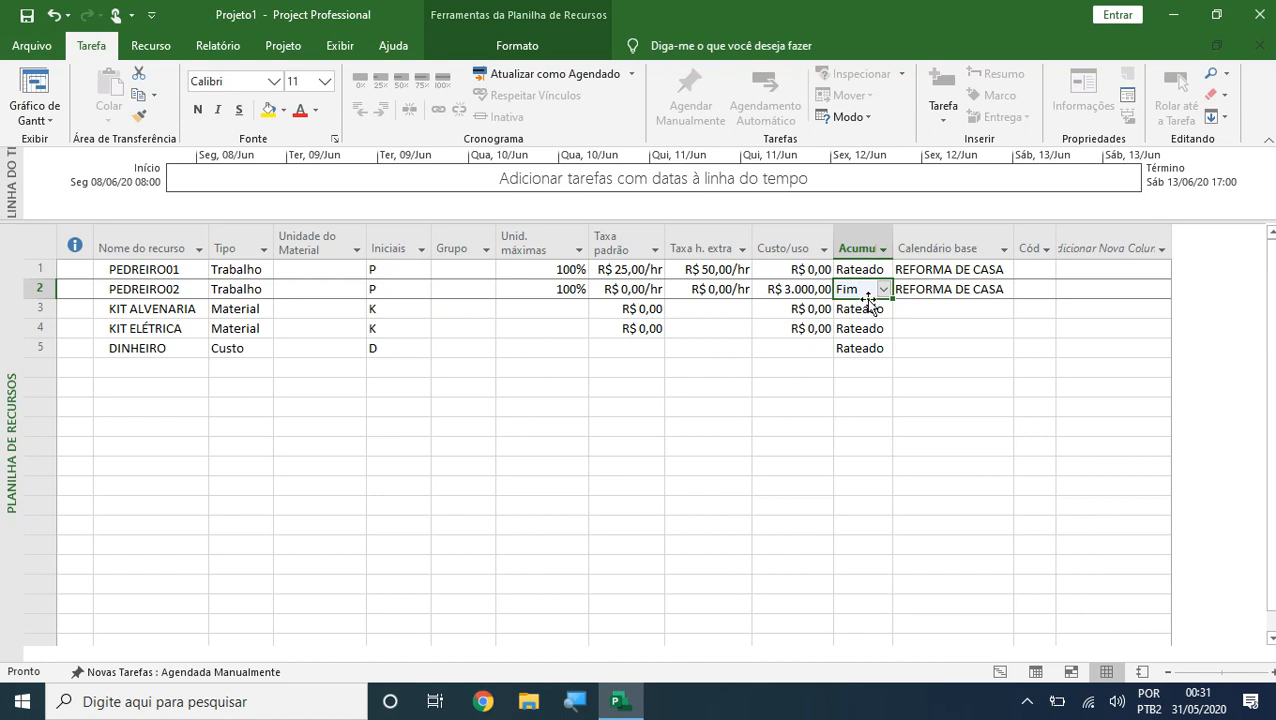
Step: Set PEDREIRO02's standard rate back to R$ 25,00 per hour and its overtime rate to R$ 50,00 per hour
drag(575, 268, 857, 289)
click(603, 275)
click(609, 288)
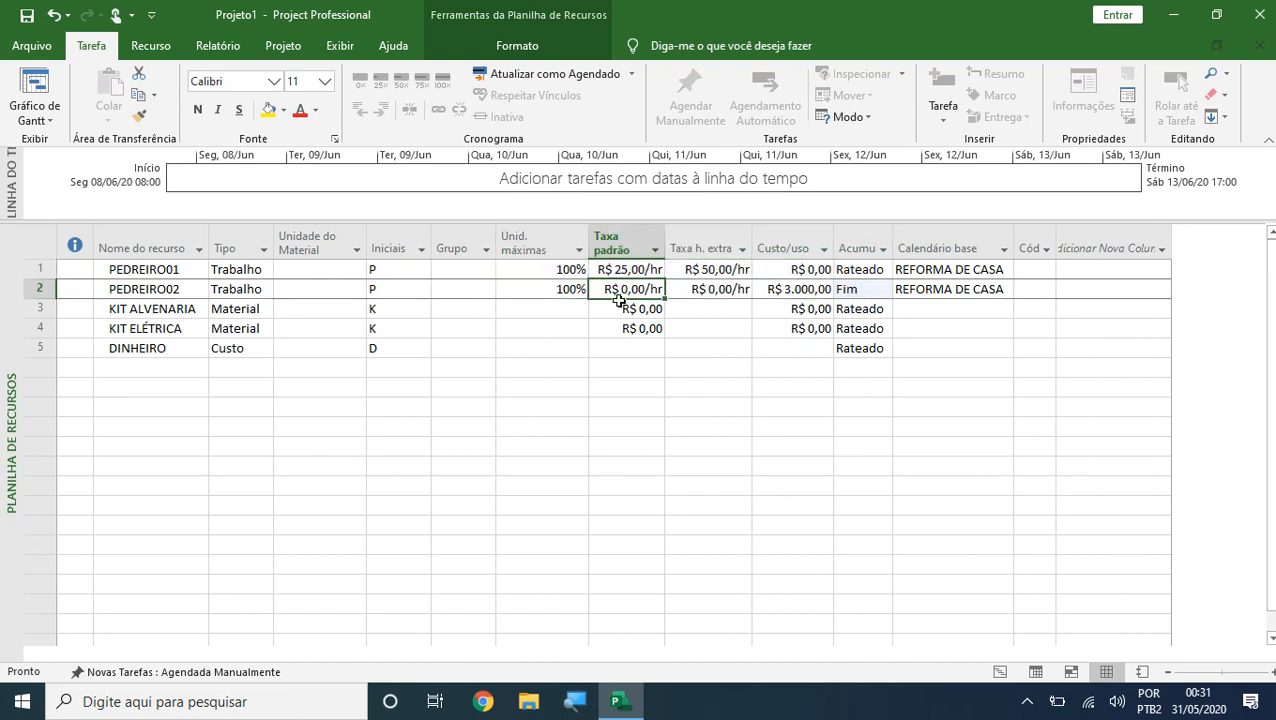
text(25)
key(Return)
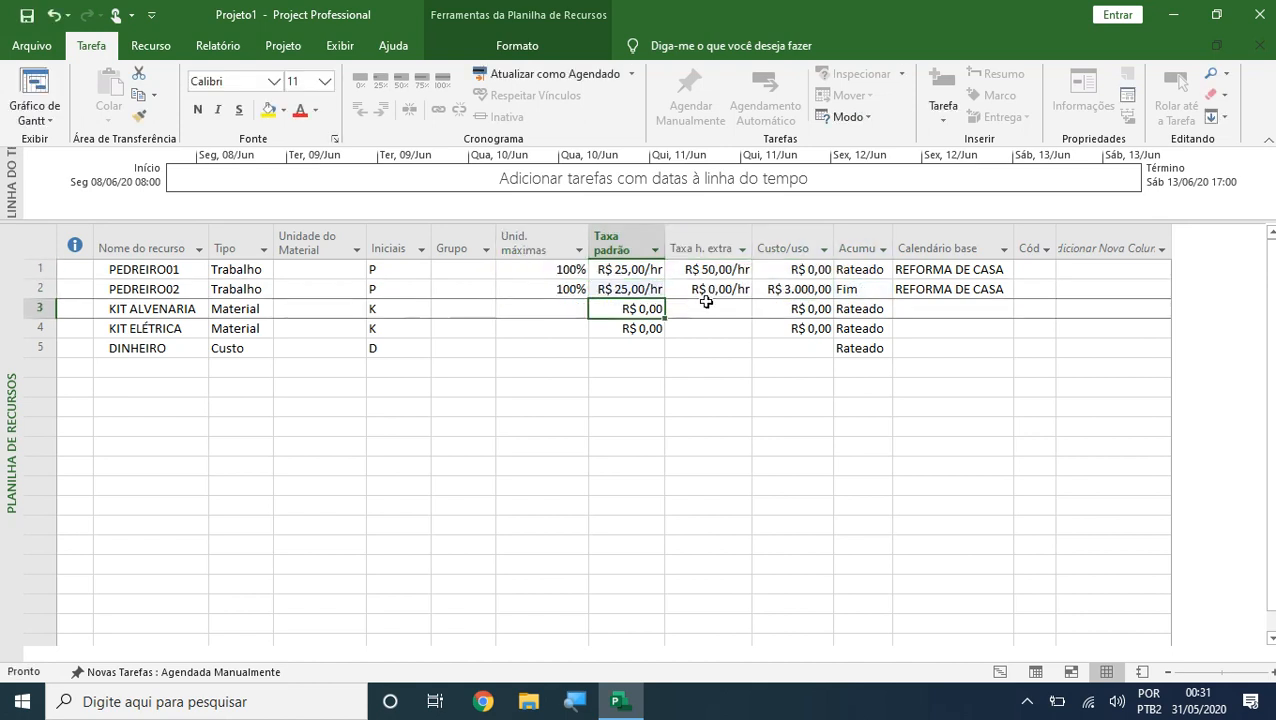
click(712, 290)
text(50)
key(Return)
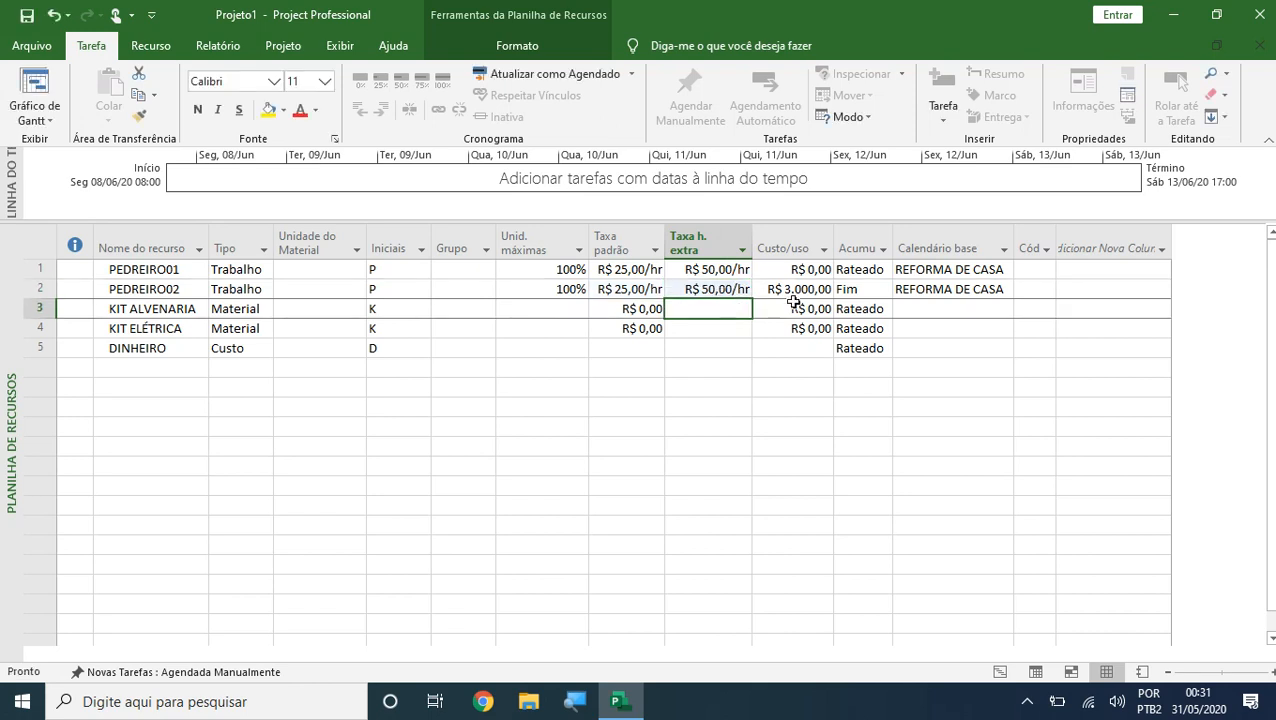
Step: Reset PEDREIRO02's cost per use to 0 and its cost accrual to Rateado
click(812, 289)
text(0)
key(Return)
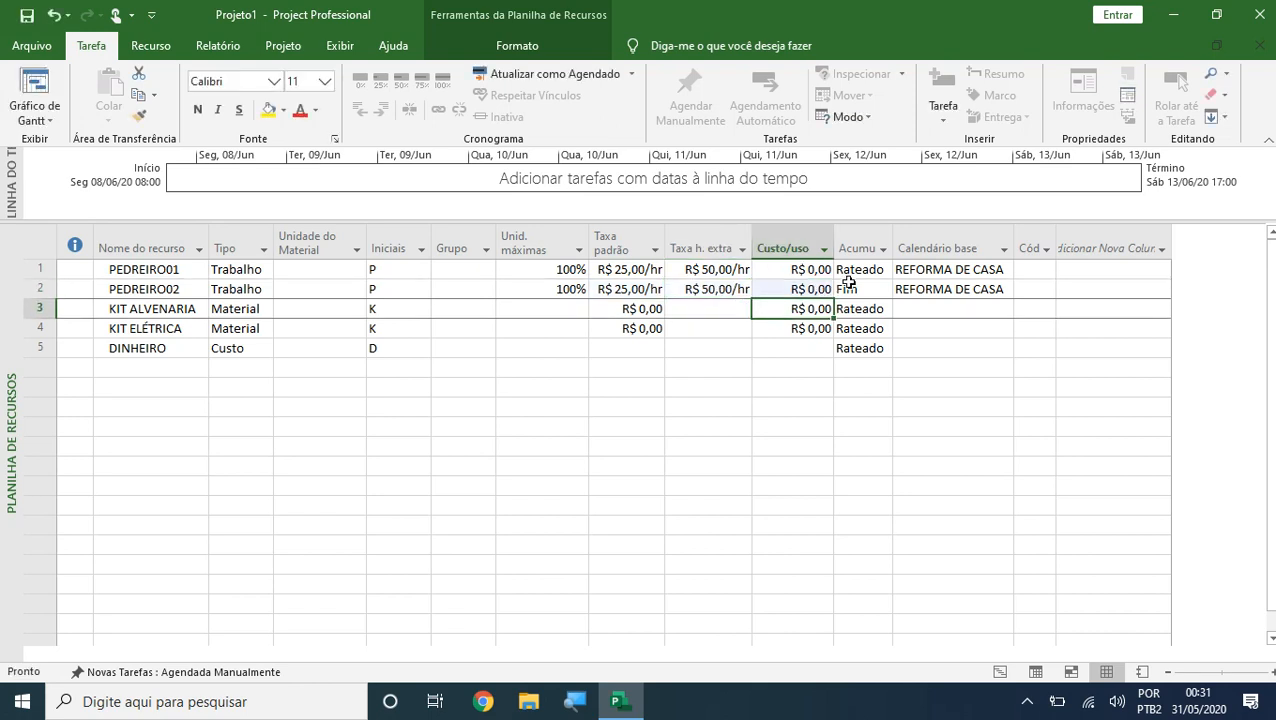
click(877, 290)
click(881, 289)
click(869, 322)
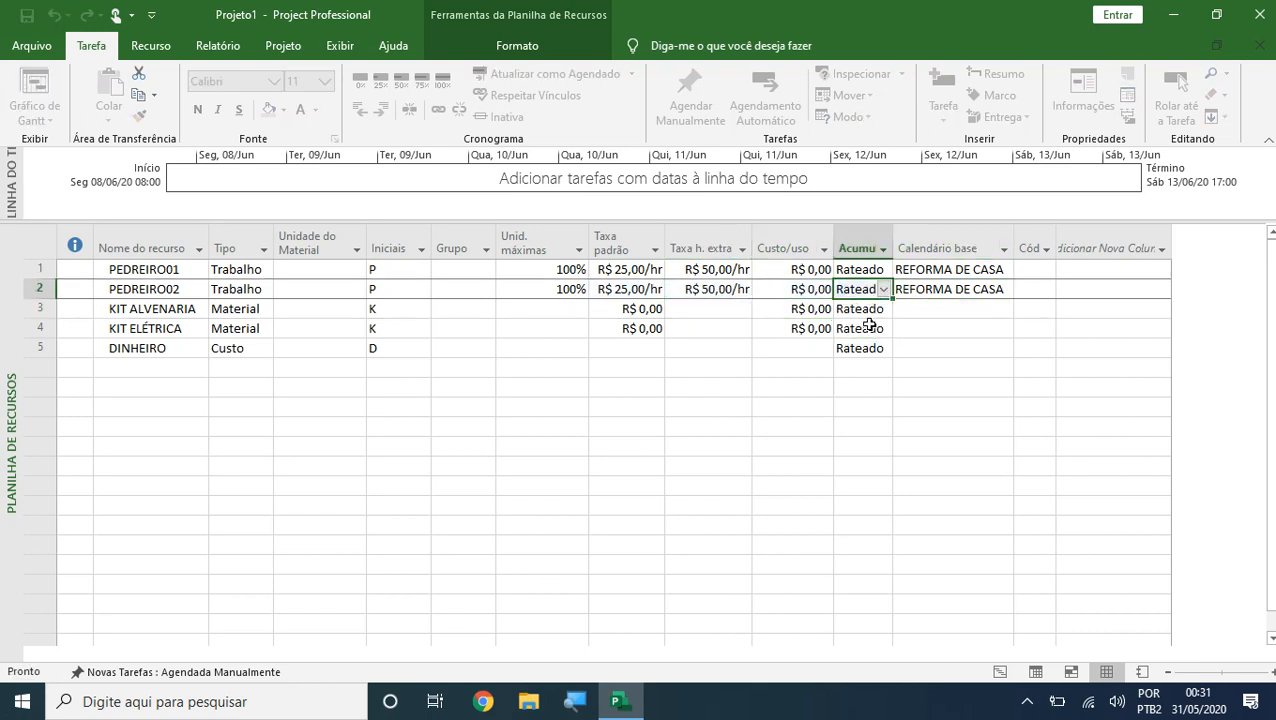
click(792, 348)
Step: Enter standard rates of R$ 15.000,00 for KIT ALVENARIA and R$ 5.000,00 for KIT ELÉTRICA
drag(102, 318, 451, 295)
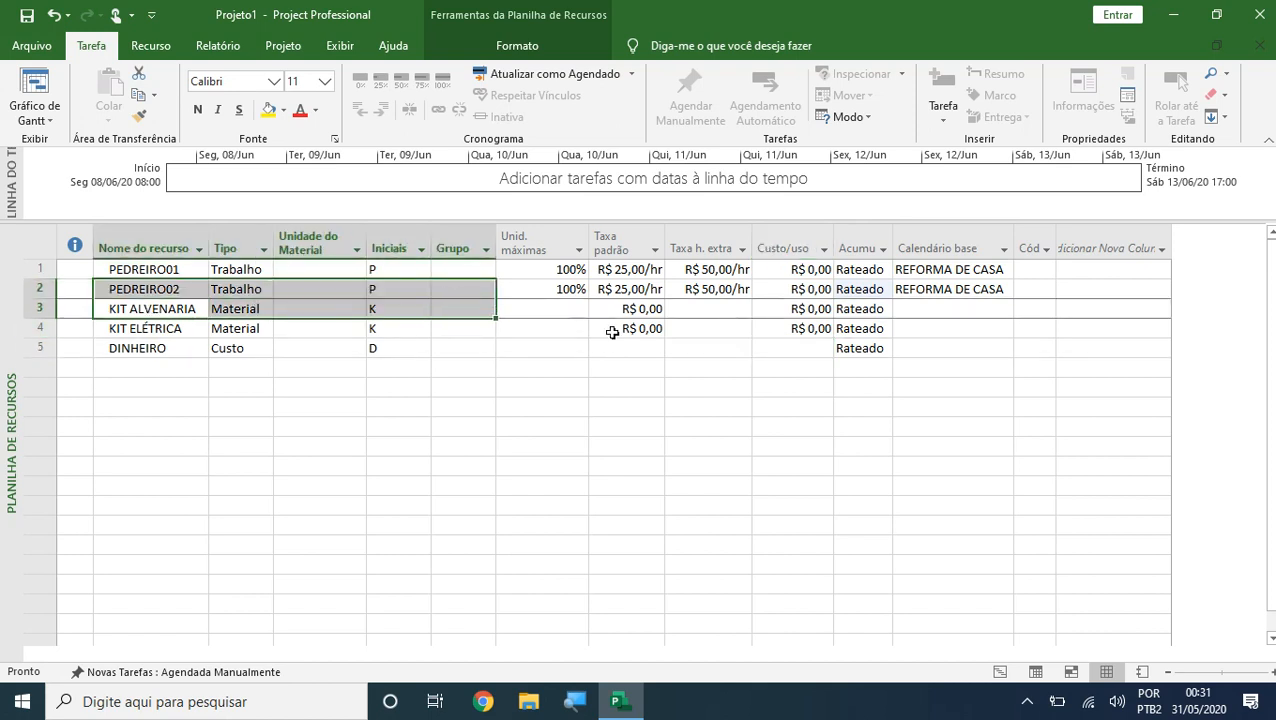
click(625, 310)
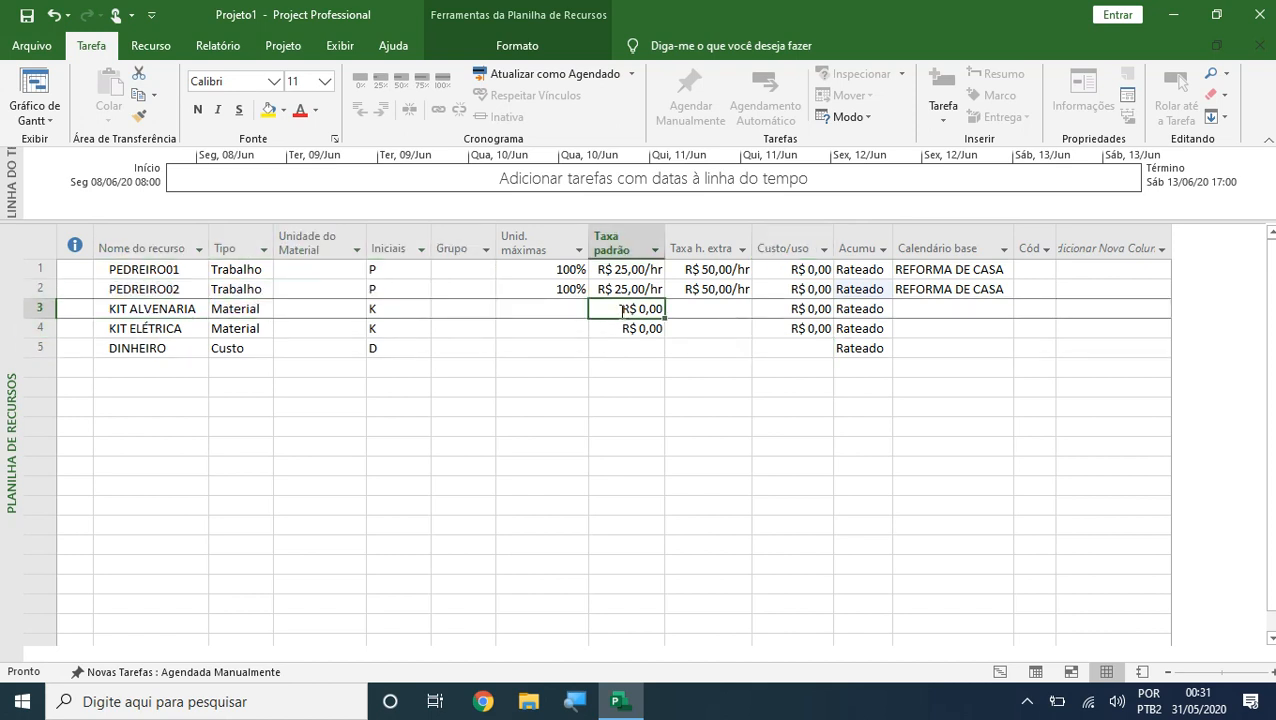
text(15.0)
text(000)
key(Return)
text(5000)
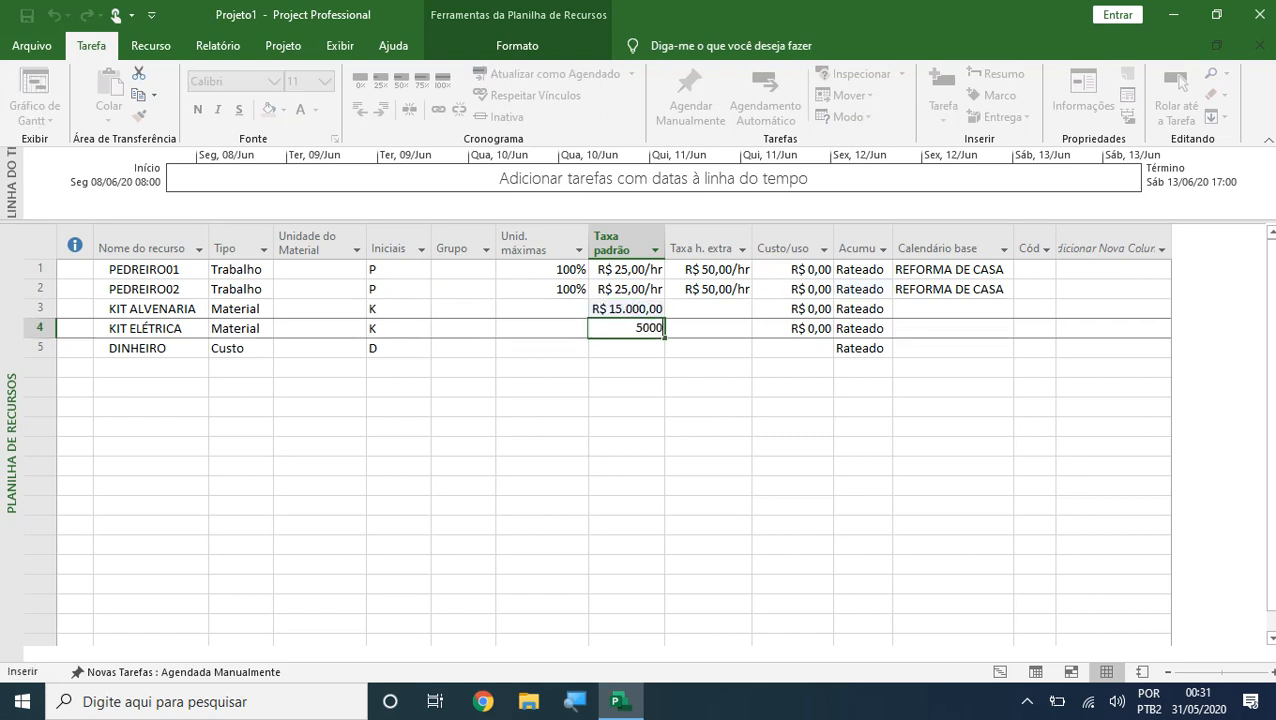
key(Return)
click(870, 388)
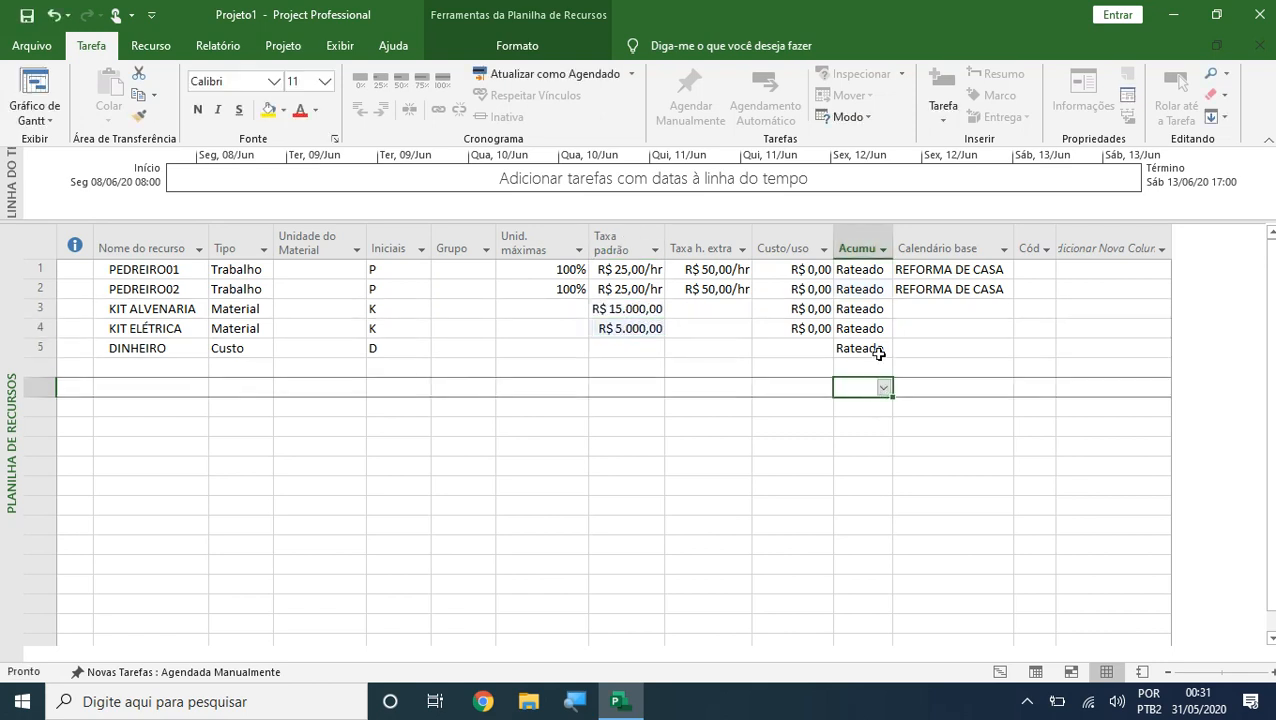
drag(964, 335, 103, 233)
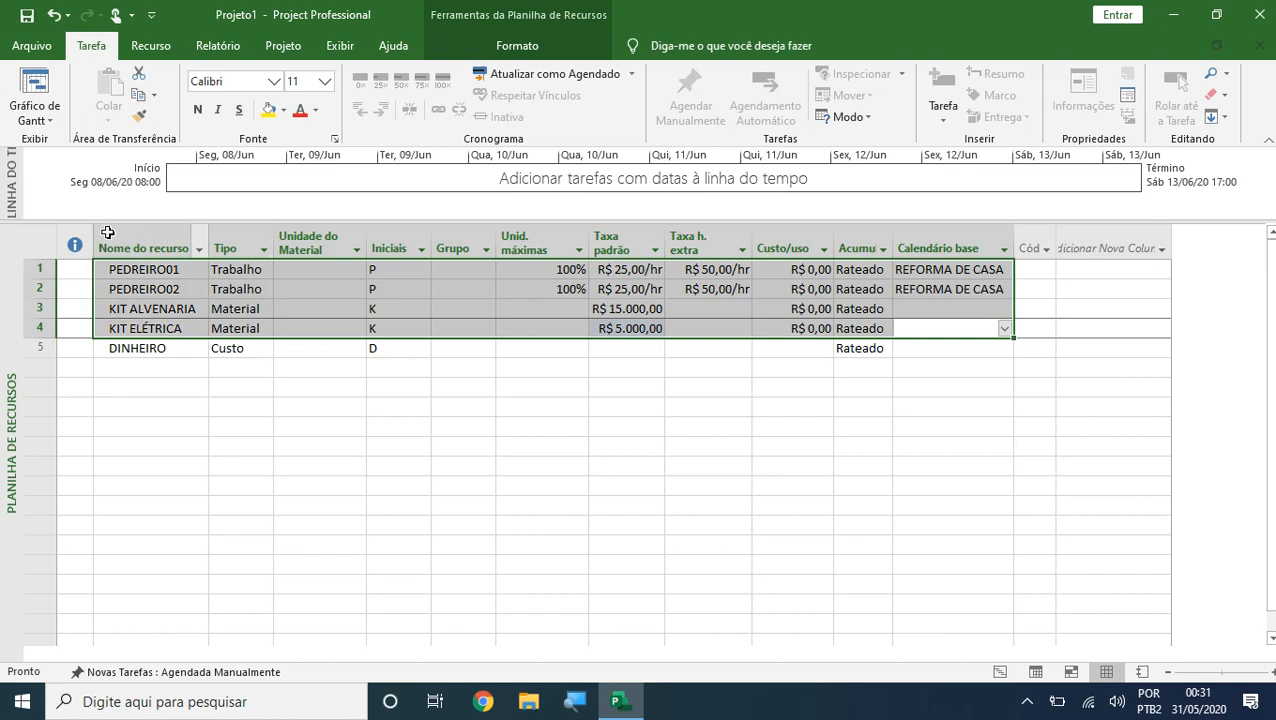
click(611, 405)
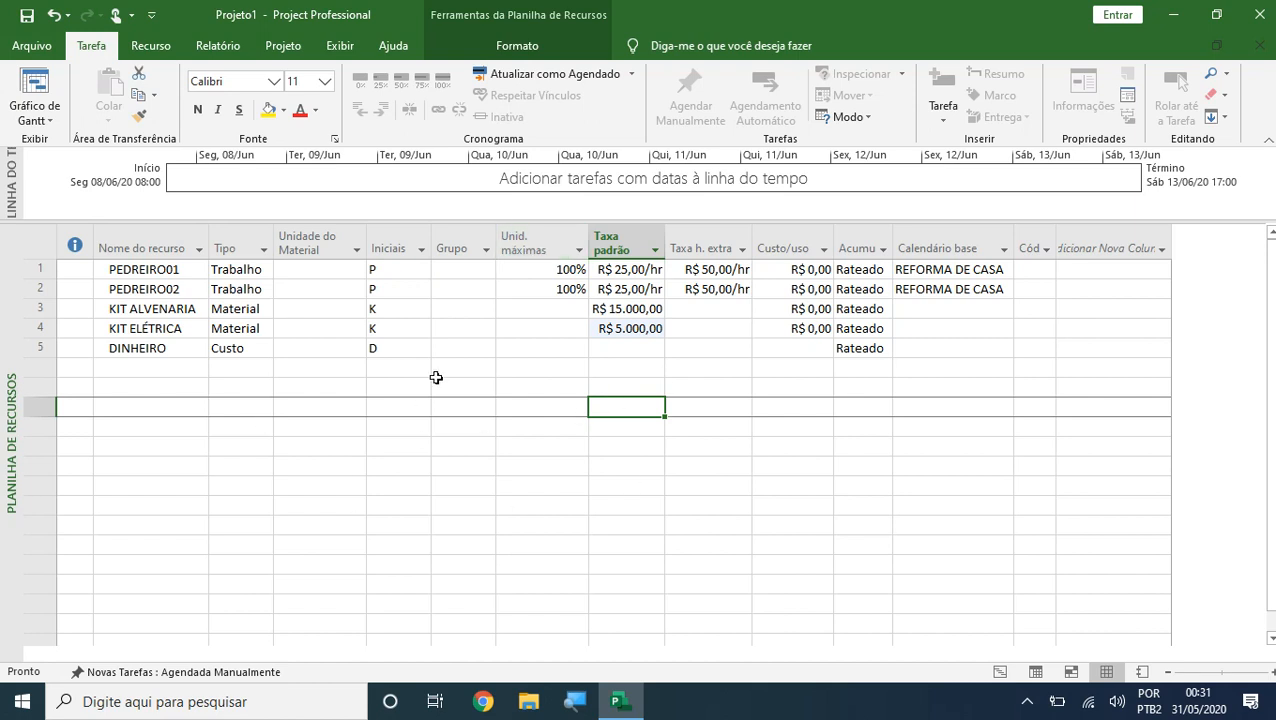
Step: Return to the Gantt chart and look over the scheduling mode of the masonry and electrical subtasks
click(34, 88)
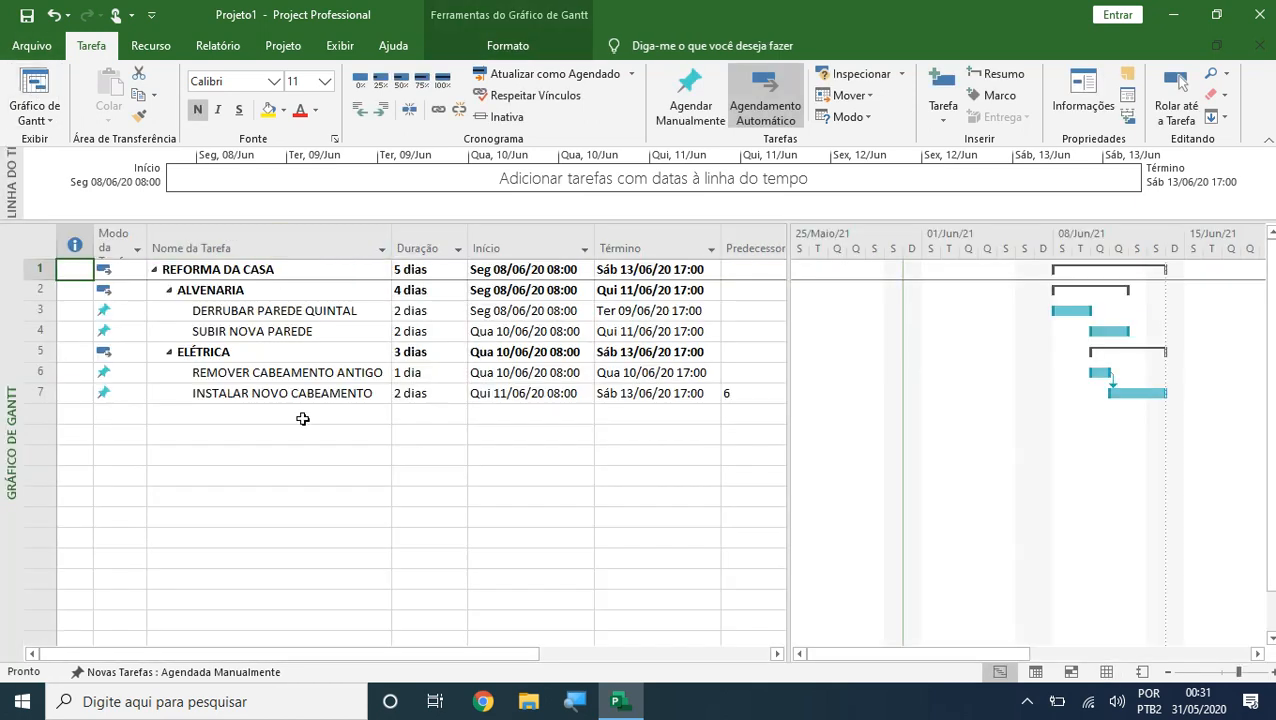
drag(120, 309, 128, 328)
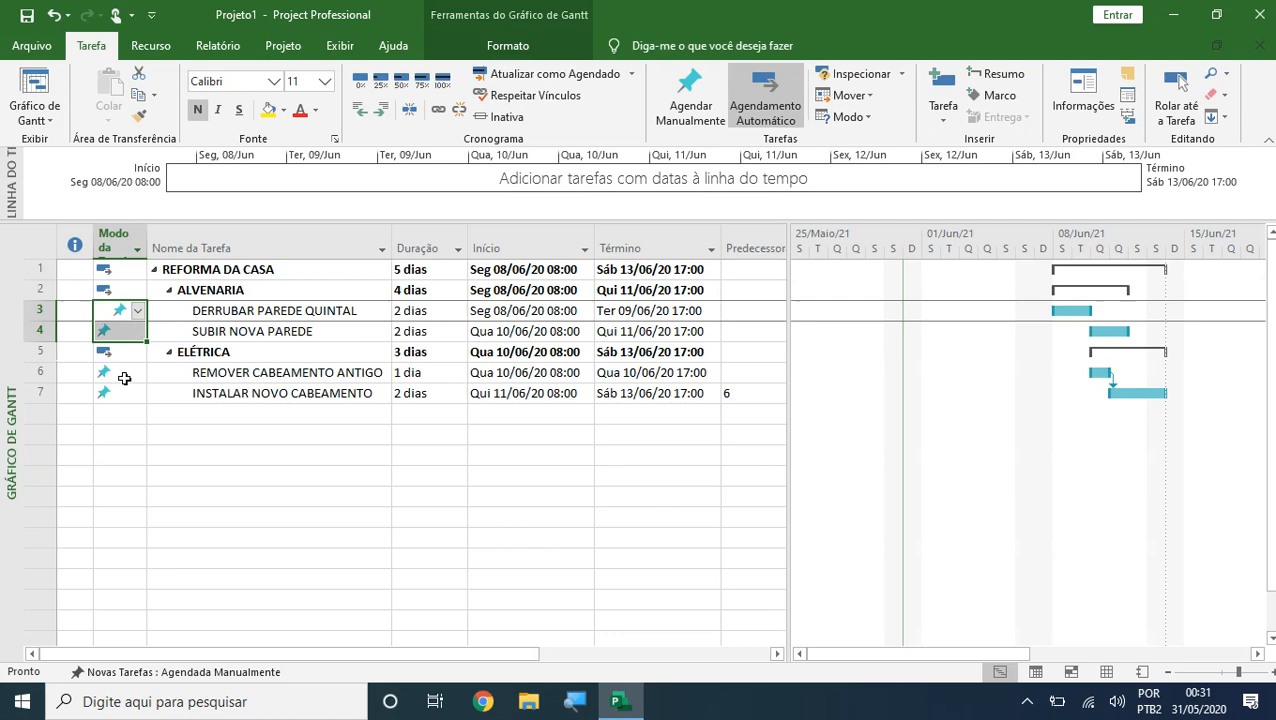
drag(126, 377, 125, 395)
Step: Assign PEDREIRO01, KIT ALVENARIA and DINHEIRO as resources of the DERRUBAR PAREDE QUINTAL task
click(270, 313)
double_click(270, 313)
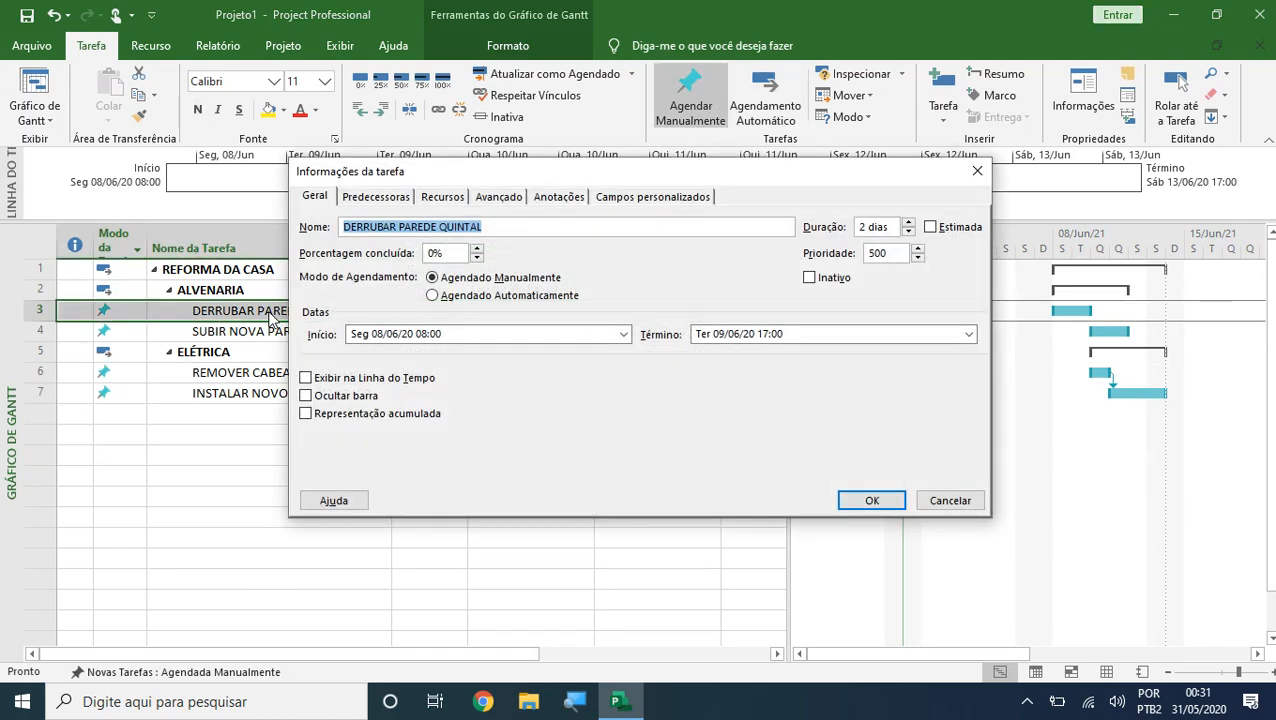
click(376, 197)
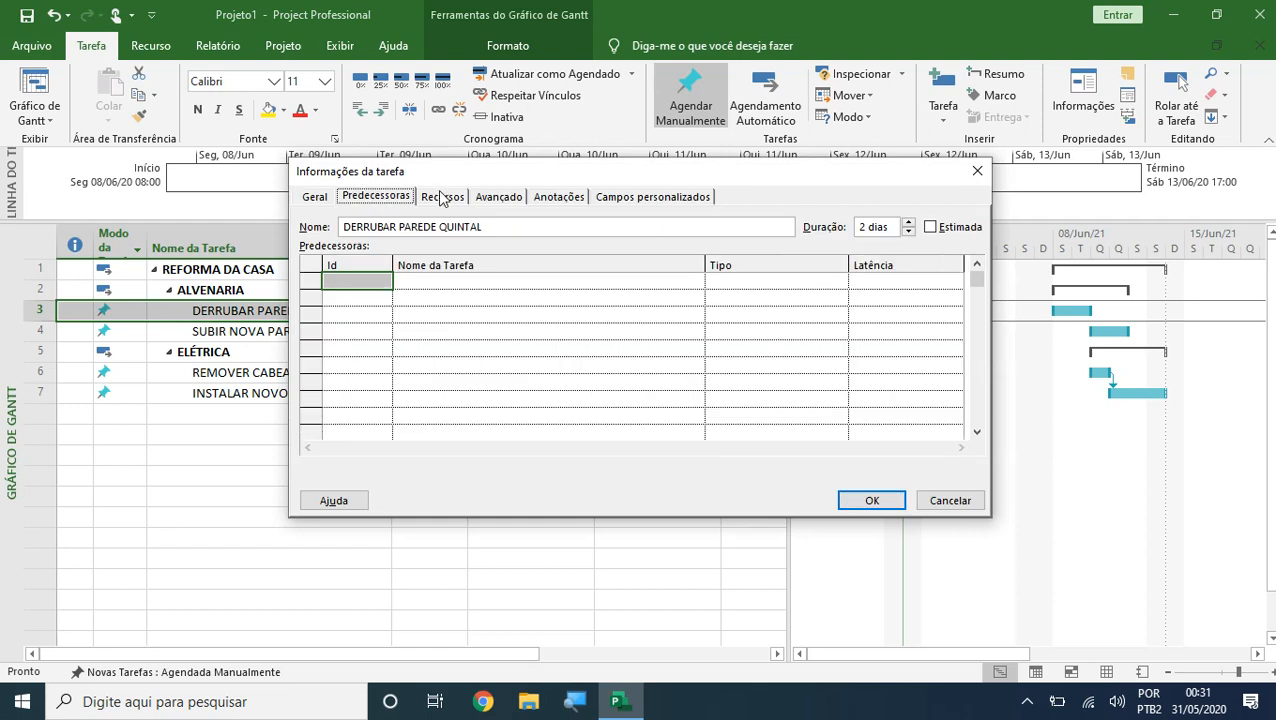
click(443, 197)
click(470, 281)
click(558, 283)
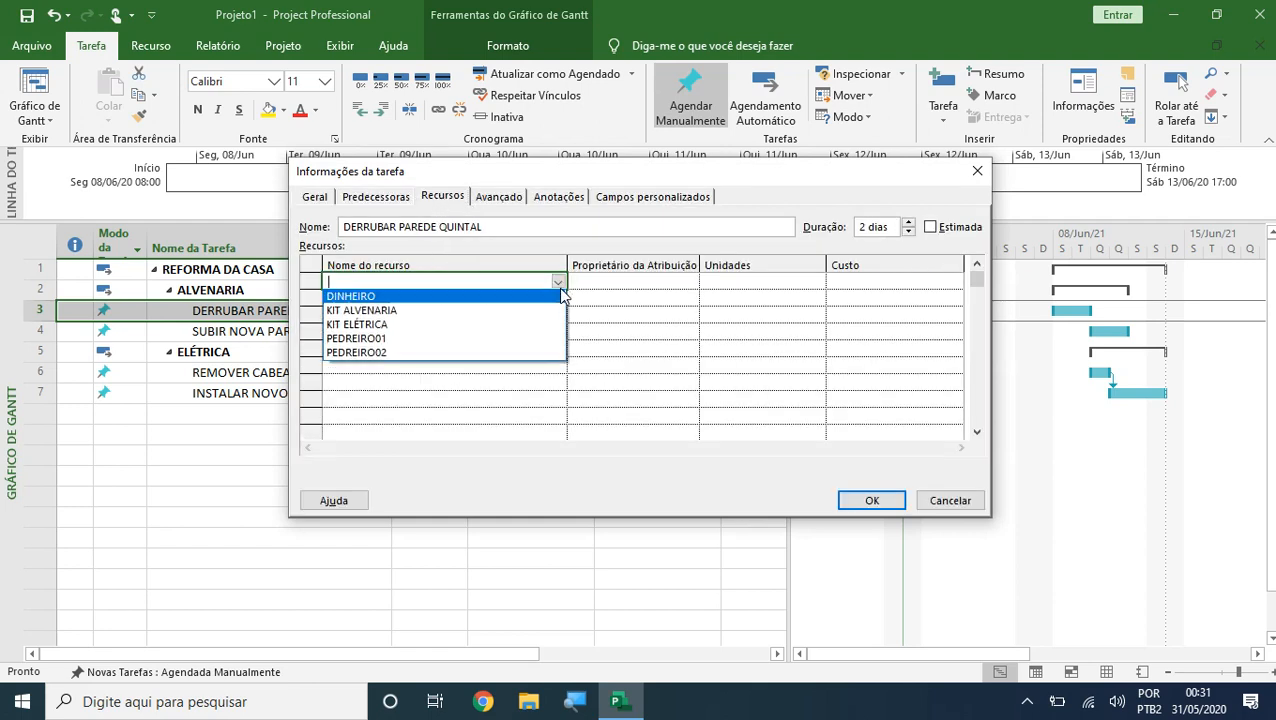
click(555, 340)
click(563, 299)
click(558, 298)
click(492, 330)
click(502, 318)
click(557, 315)
click(484, 331)
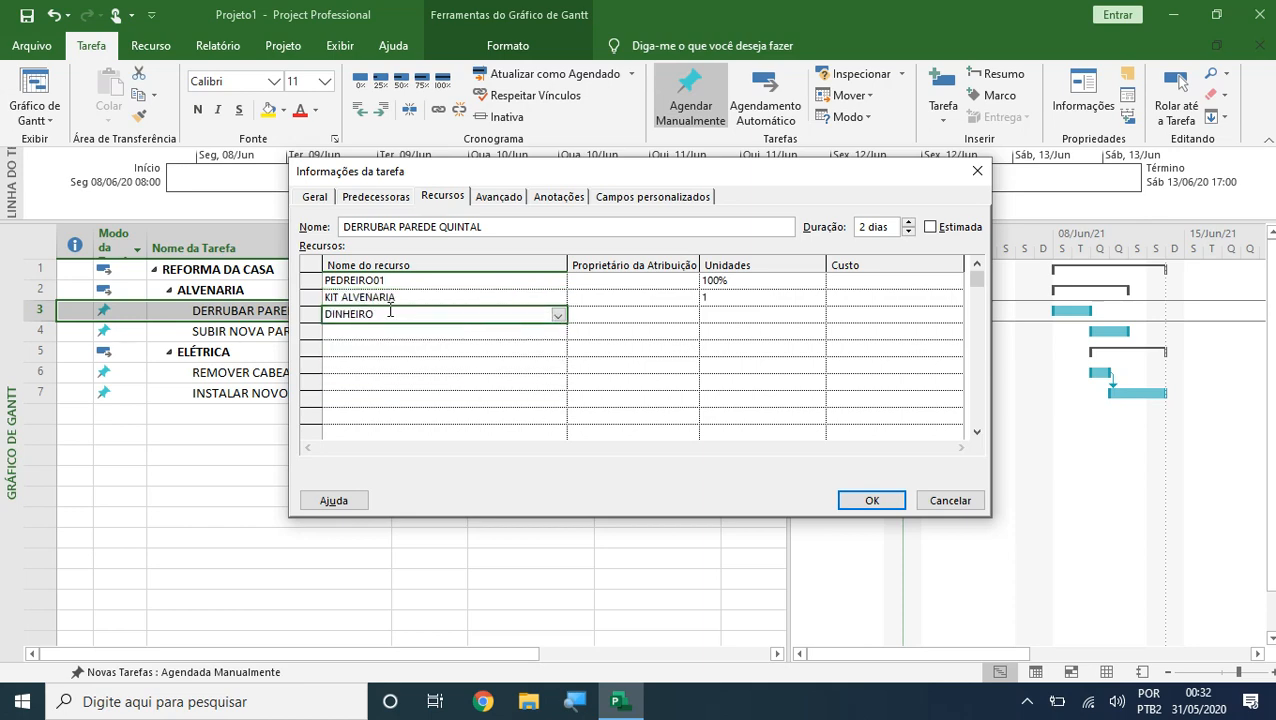
click(880, 502)
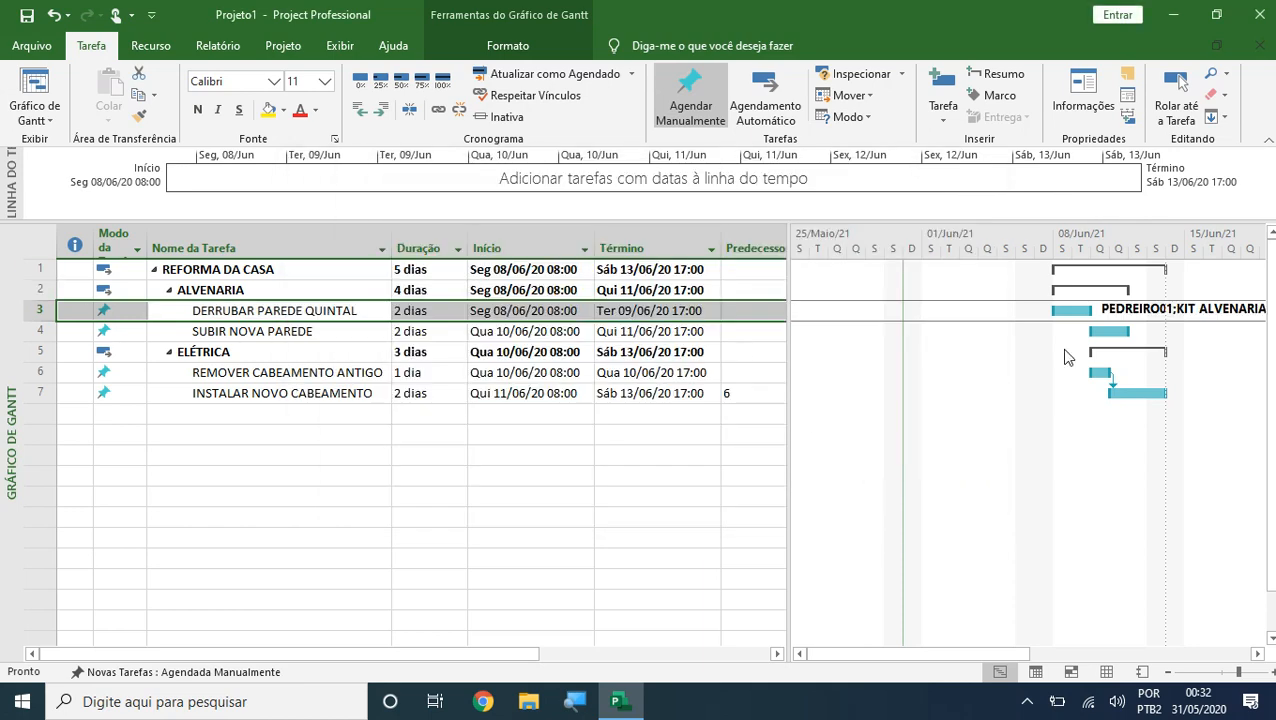
Step: Review the resource costs of DERRUBAR PAREDE QUINTAL and set the DINHEIRO cost to R$ 30,00
double_click(333, 311)
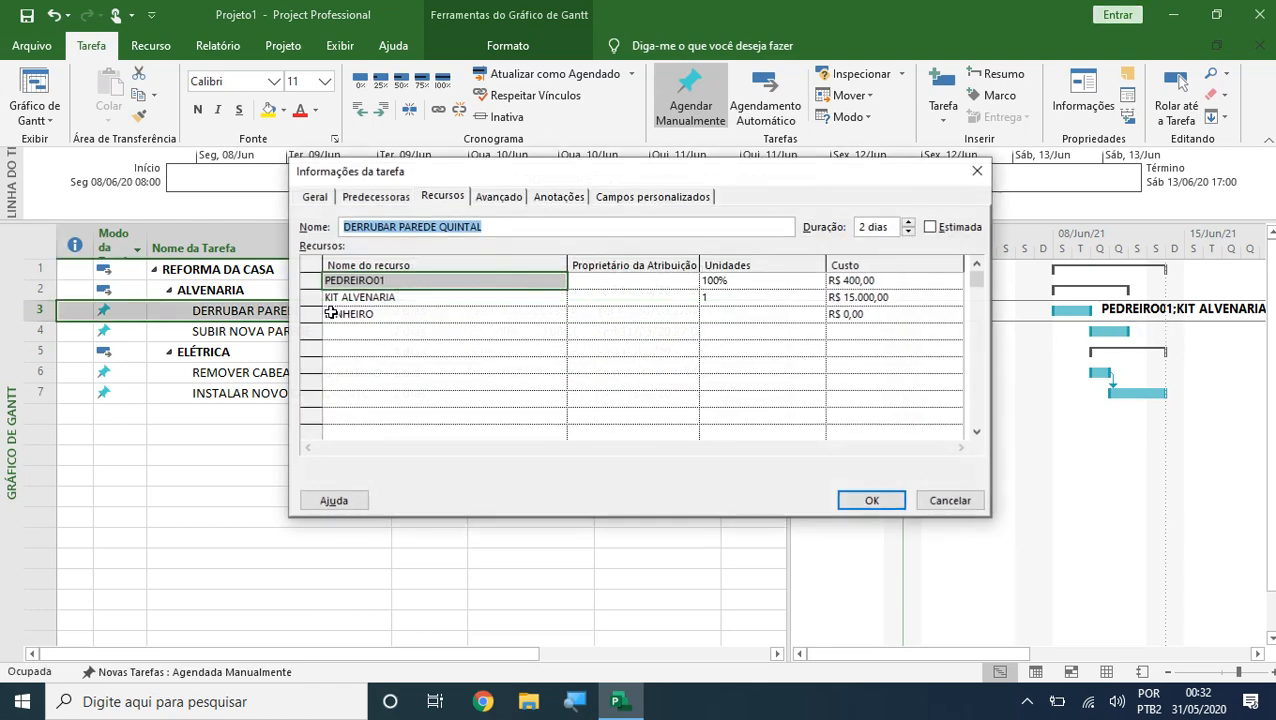
click(912, 316)
click(912, 280)
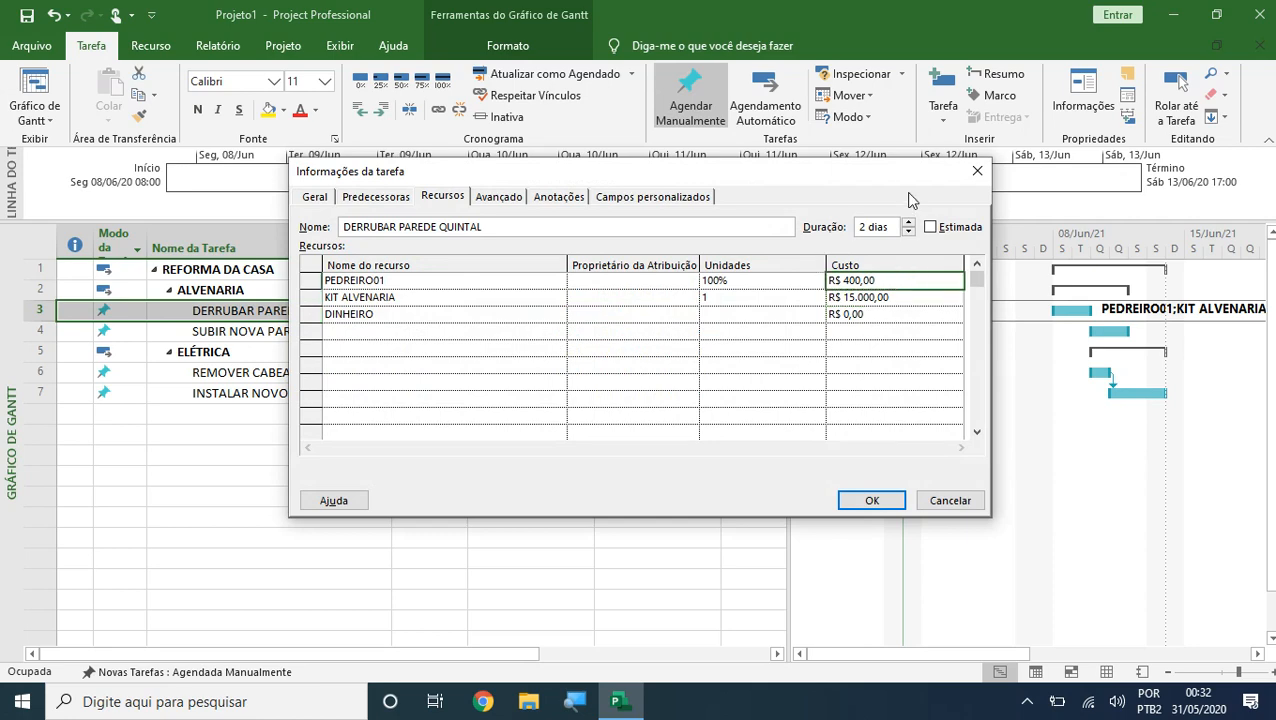
drag(868, 172, 646, 255)
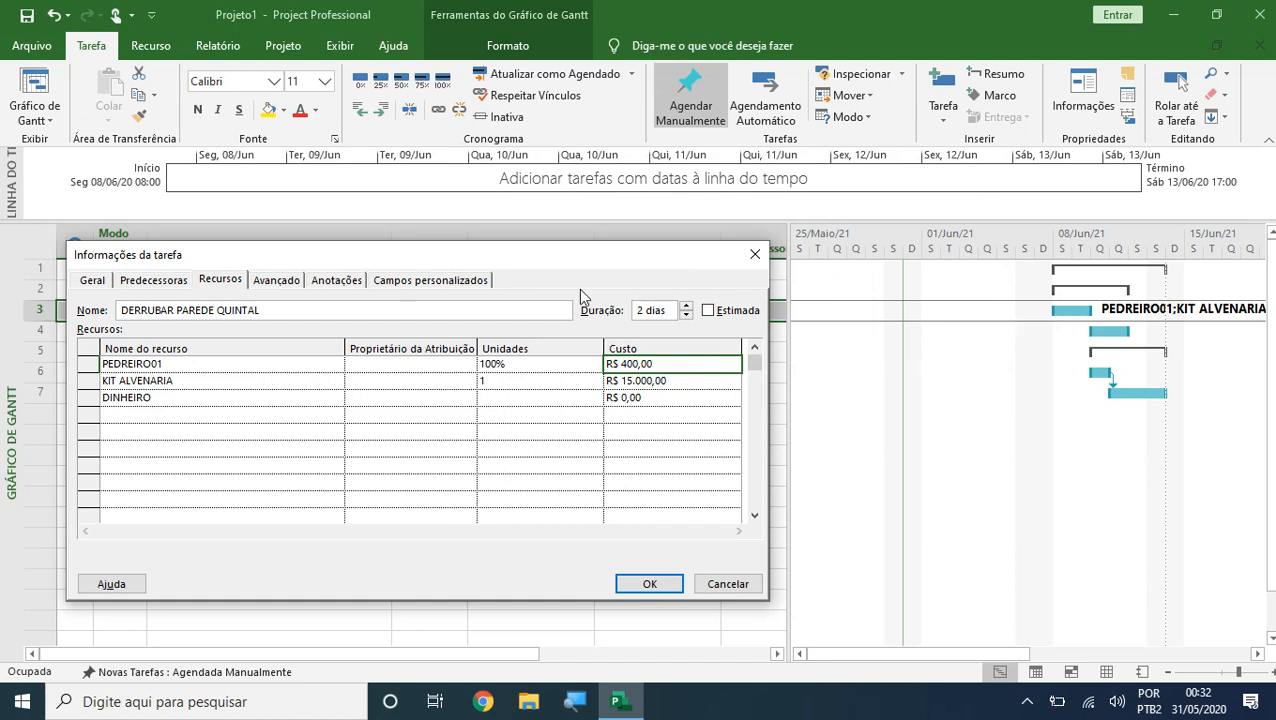
click(665, 381)
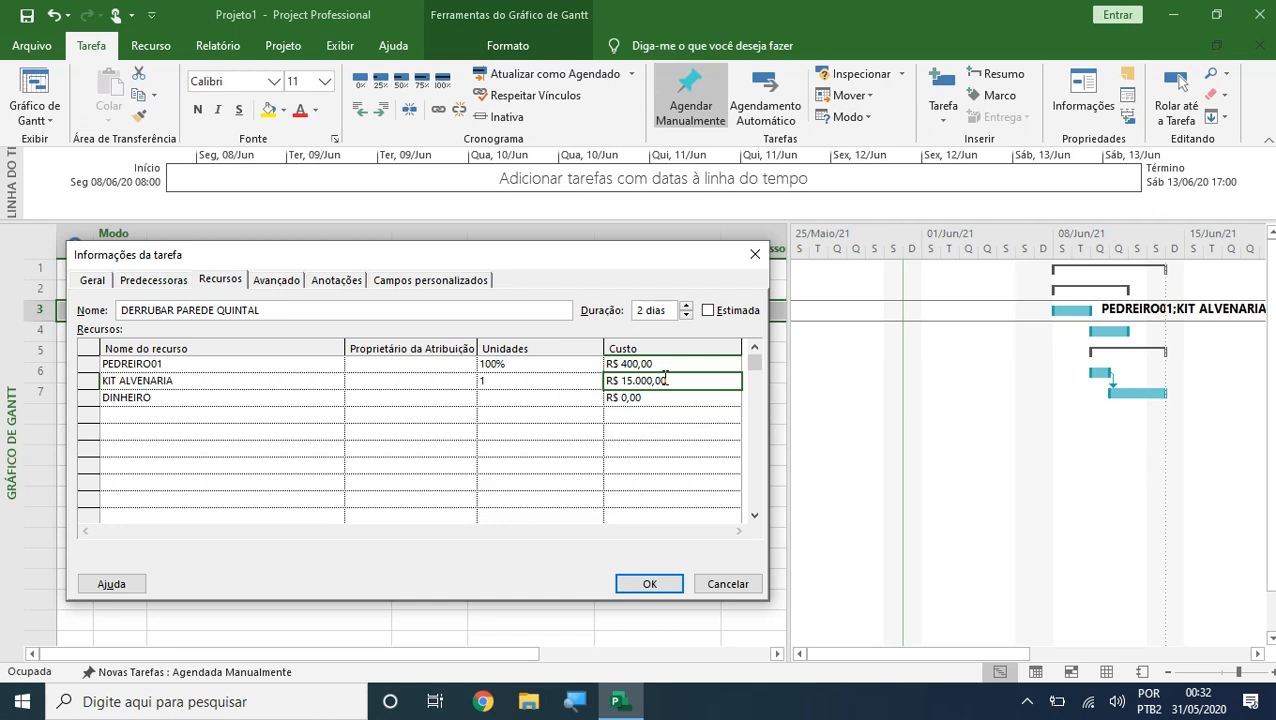
click(656, 400)
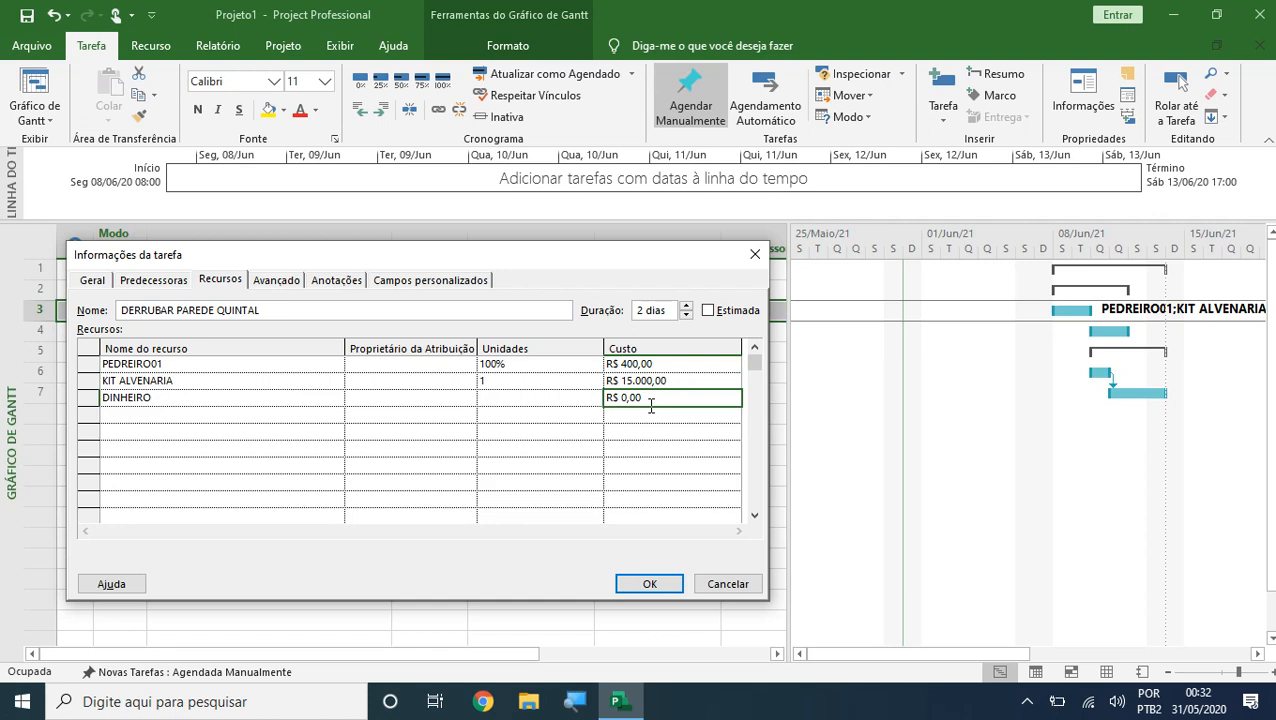
text(30)
key(Return)
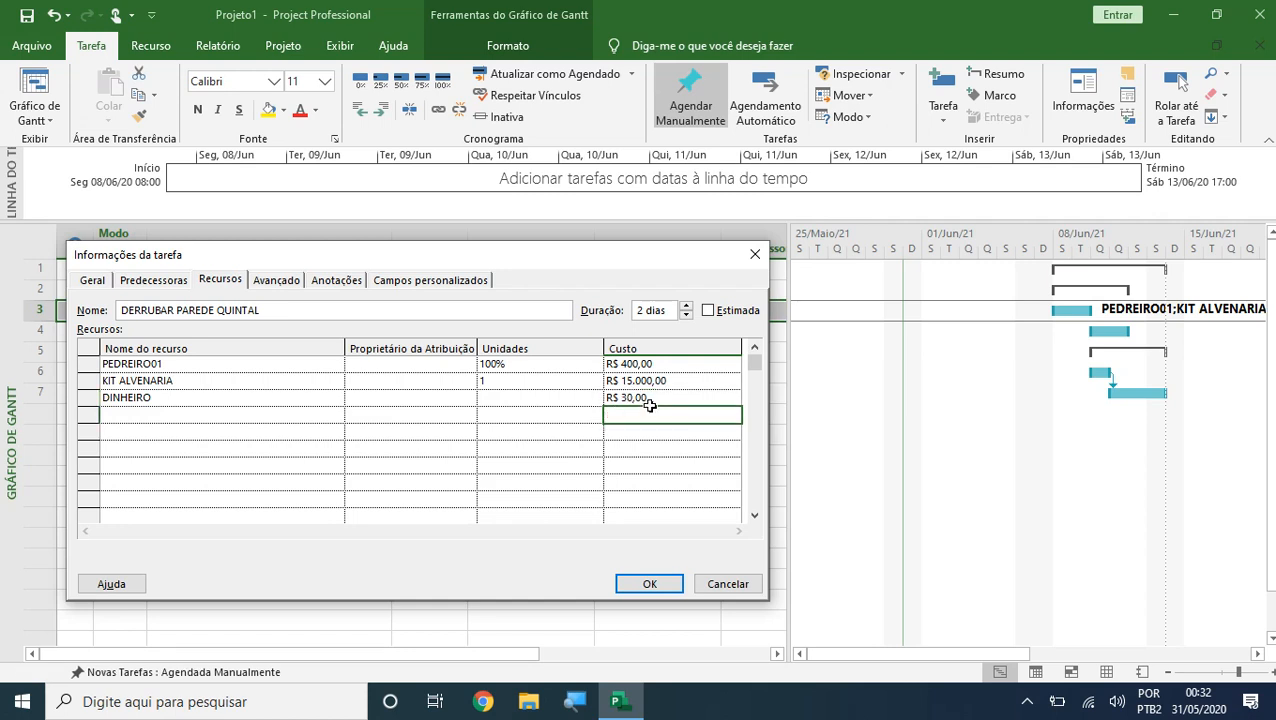
click(649, 584)
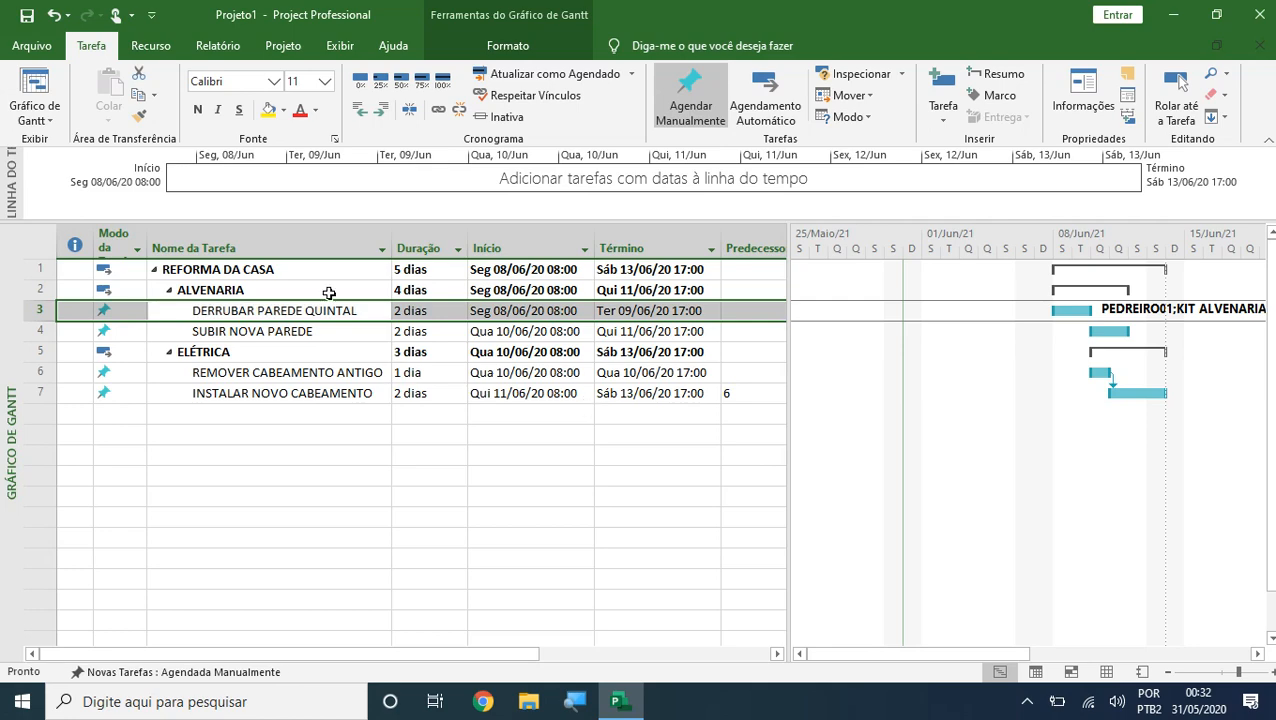
Step: Assign PEDREIRO02, KIT ALVENARIA and DINHEIRO as resources of the SUBIR NOVA PAREDE task
double_click(333, 331)
click(365, 283)
click(558, 282)
click(490, 353)
click(556, 297)
click(558, 298)
click(527, 333)
click(558, 314)
click(558, 314)
click(518, 334)
Step: Set the DINHEIRO cost of SUBIR NOVA PAREDE to R$ 30,00 and save the task information
click(876, 314)
text(30)
key(Return)
click(872, 500)
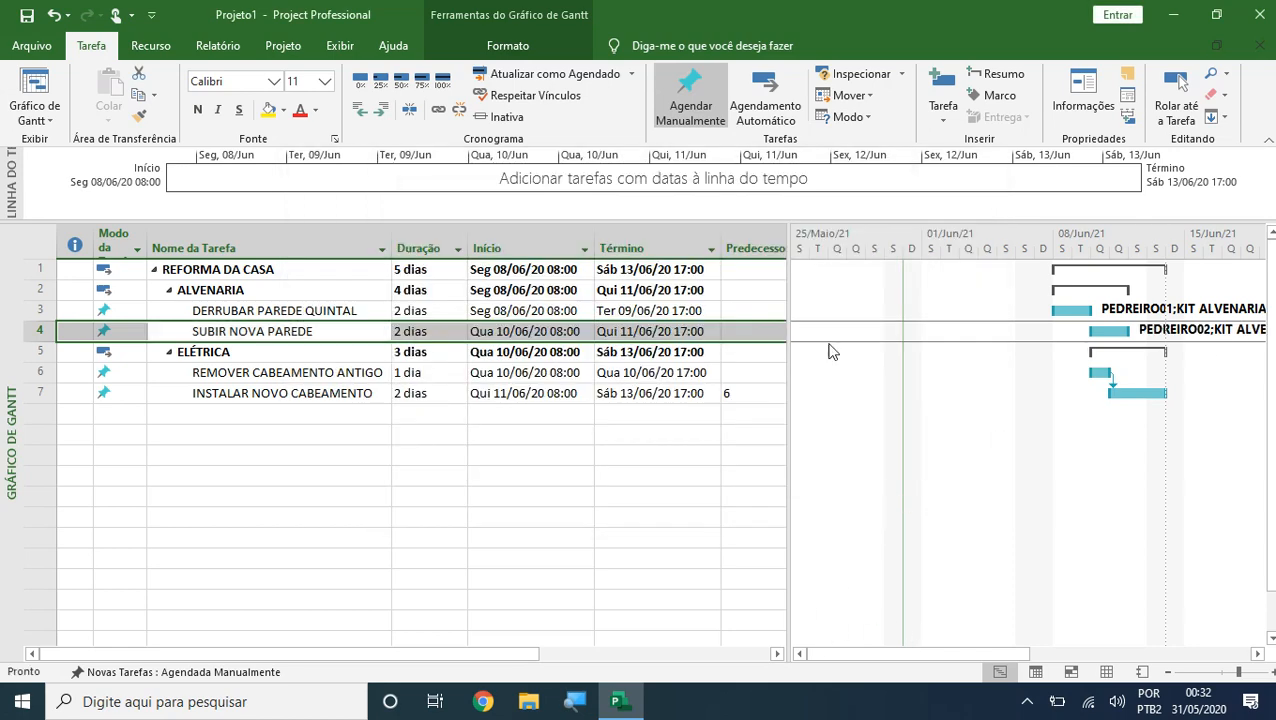
Step: Assign PEDREIRO01 and KIT ELÉTRICA as resources of the REMOVER CABEAMENTO ANTIGO task
click(310, 356)
double_click(312, 372)
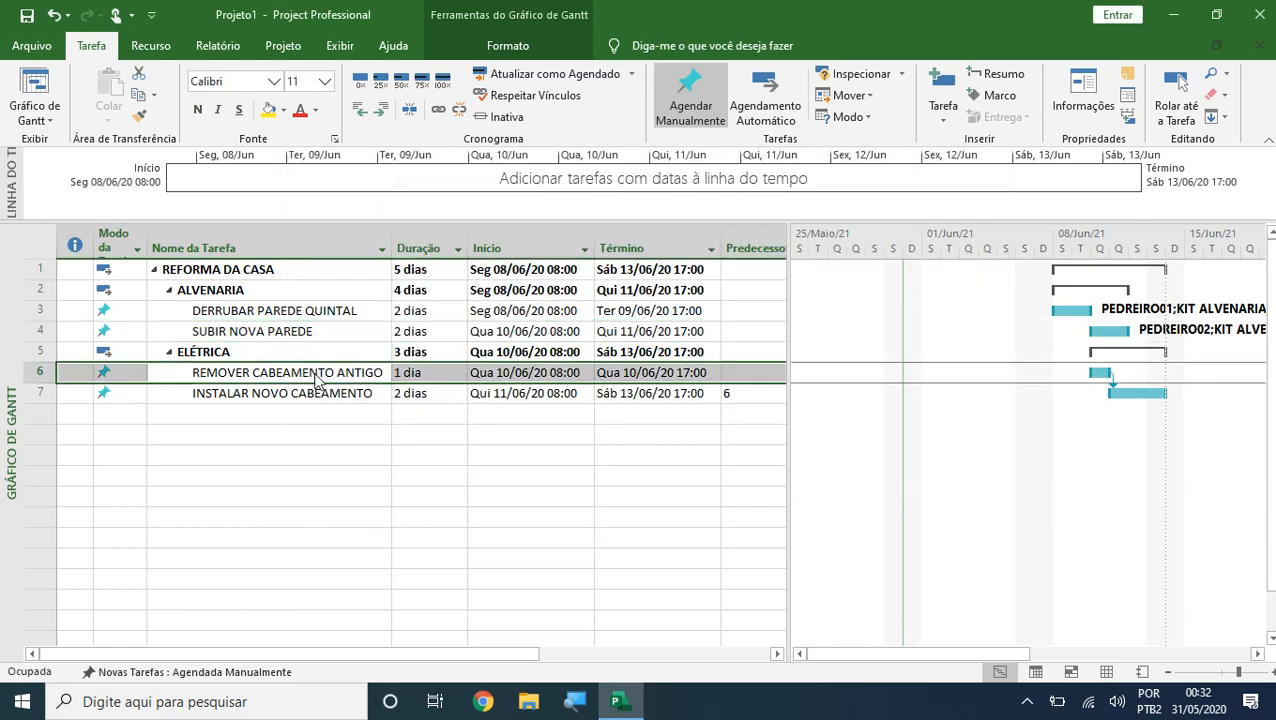
click(549, 282)
click(557, 282)
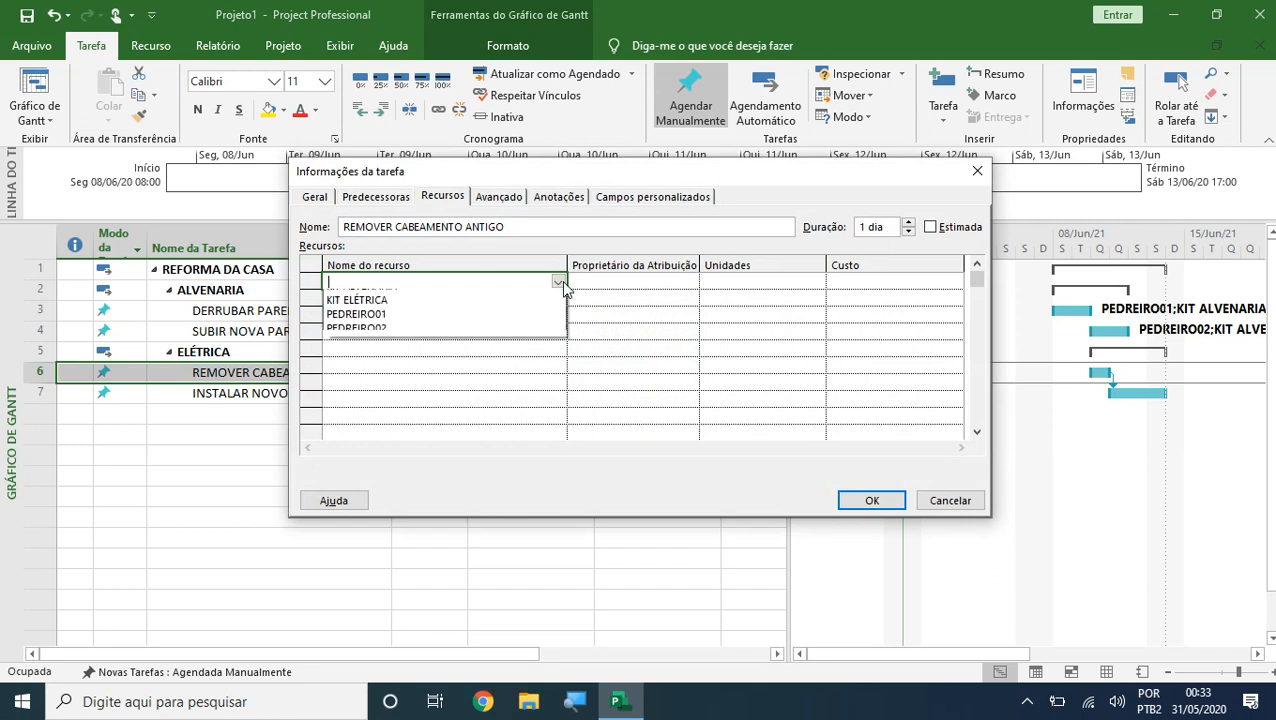
click(533, 345)
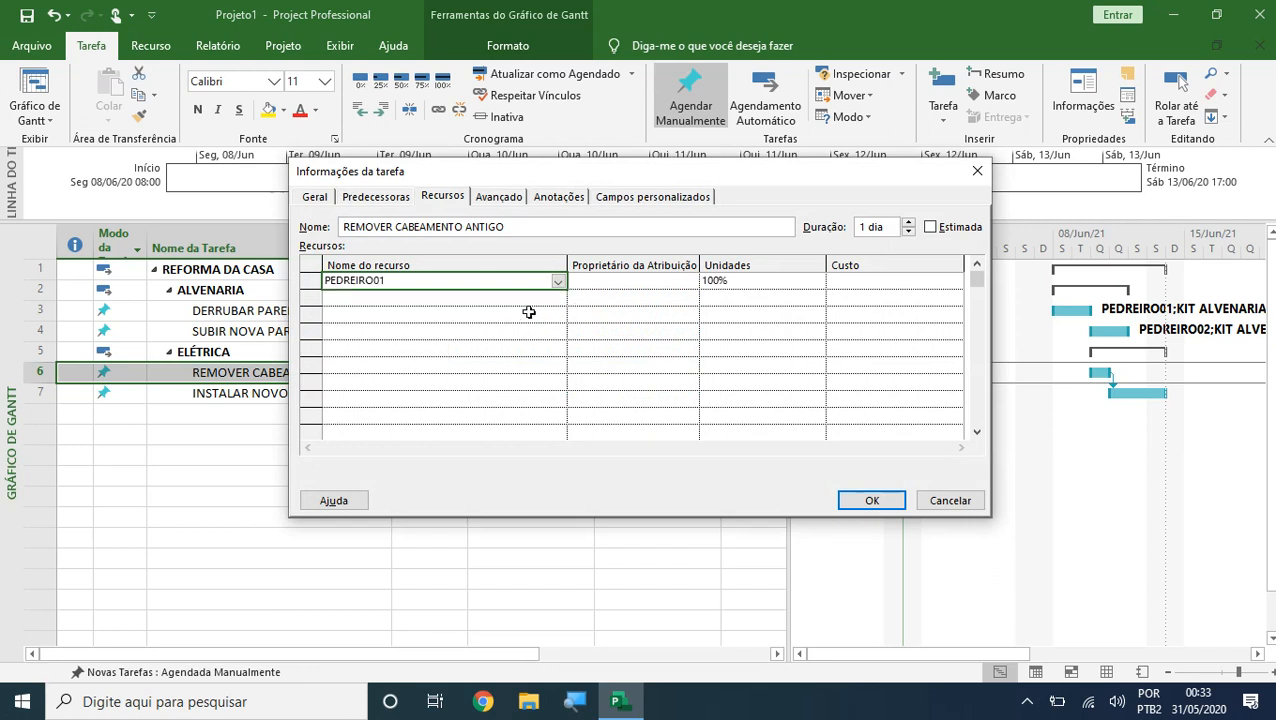
click(552, 298)
click(557, 298)
click(519, 342)
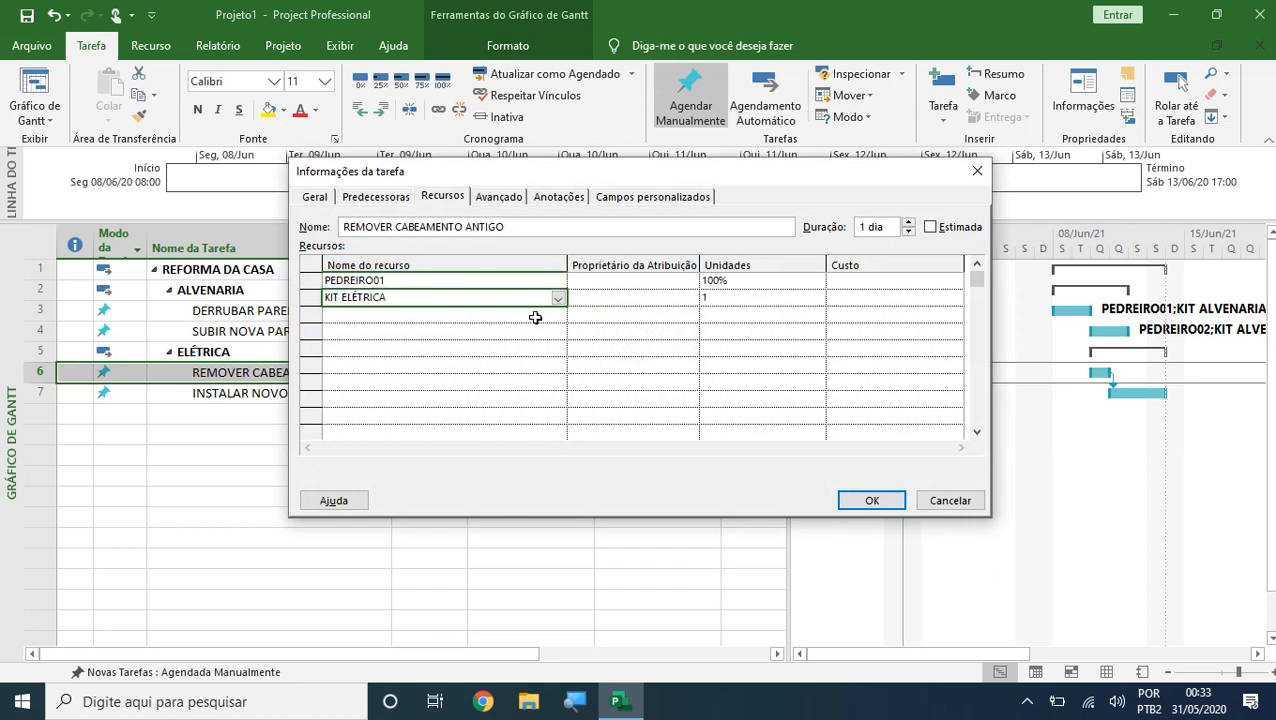
click(868, 500)
Step: Assign PEDREIRO02 and KIT ELÉTRICA as resources of the INSTALAR NOVO CABEAMENTO task
double_click(334, 393)
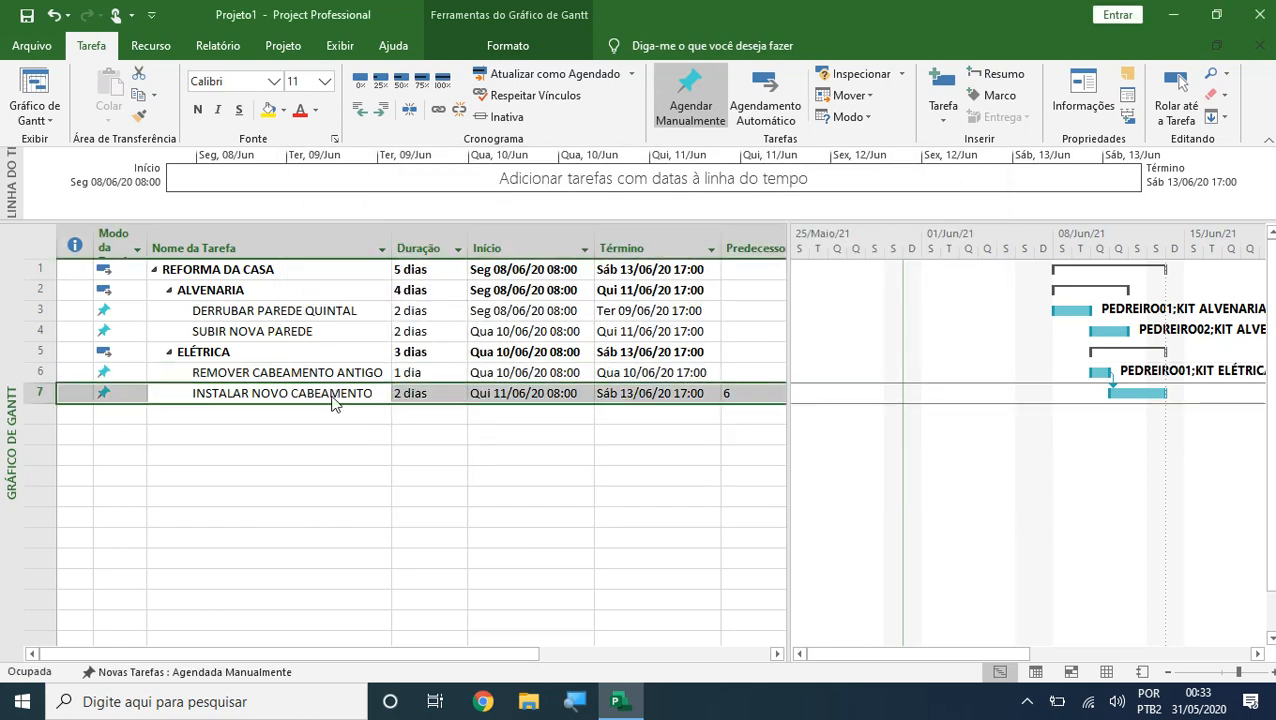
click(557, 281)
click(557, 281)
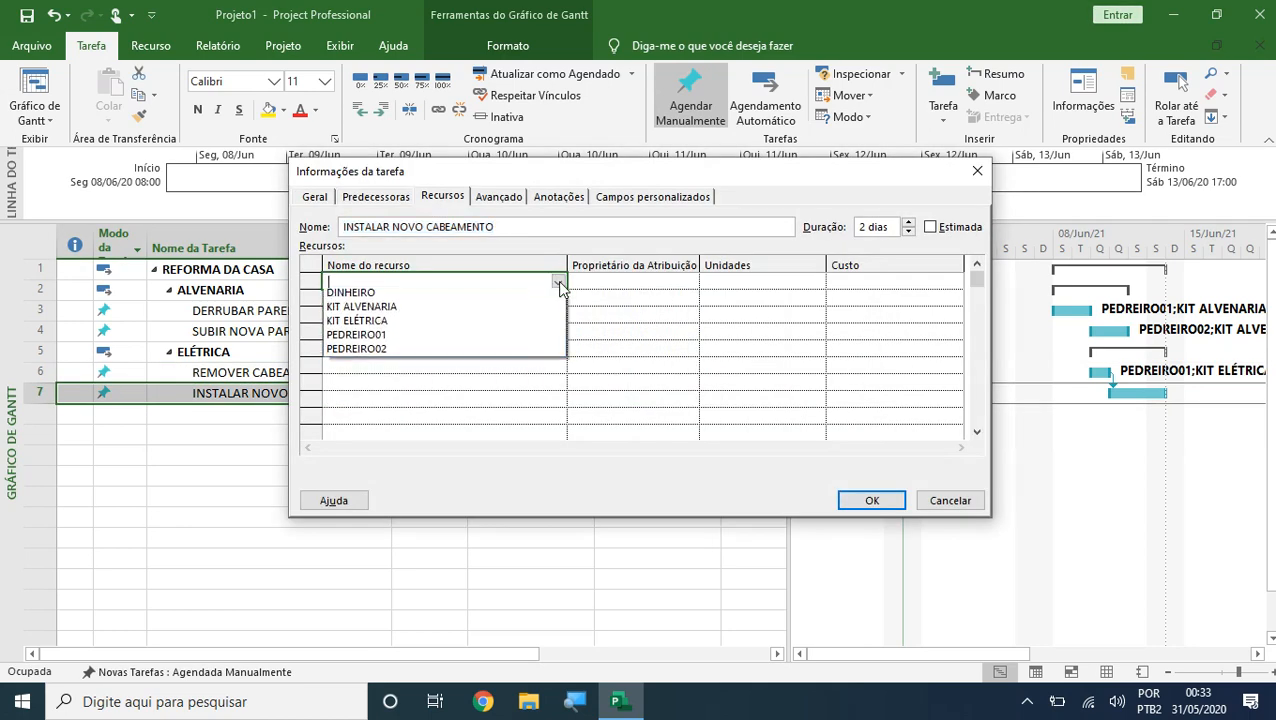
click(455, 353)
click(521, 296)
click(557, 298)
click(555, 327)
click(557, 298)
click(550, 341)
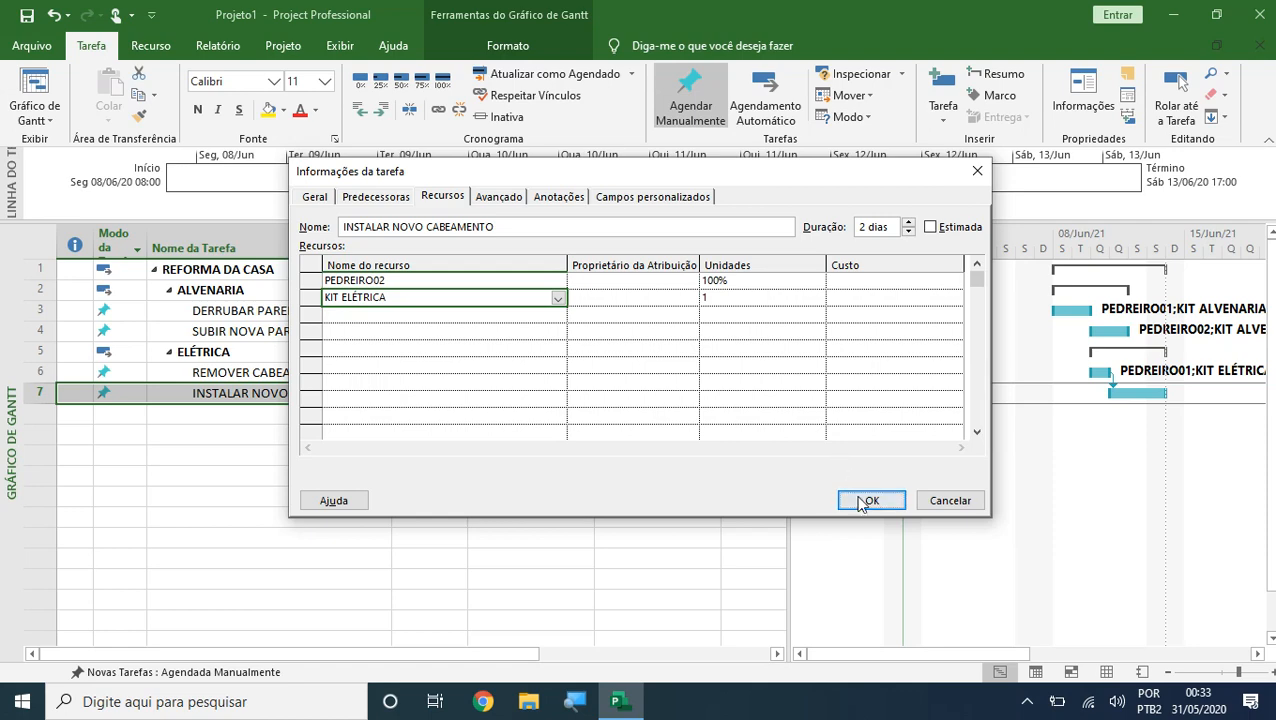
click(866, 500)
Step: Examine the resource indicators beside SUBIR NOVA PAREDE and INSTALAR NOVO CABEAMENTO
click(213, 497)
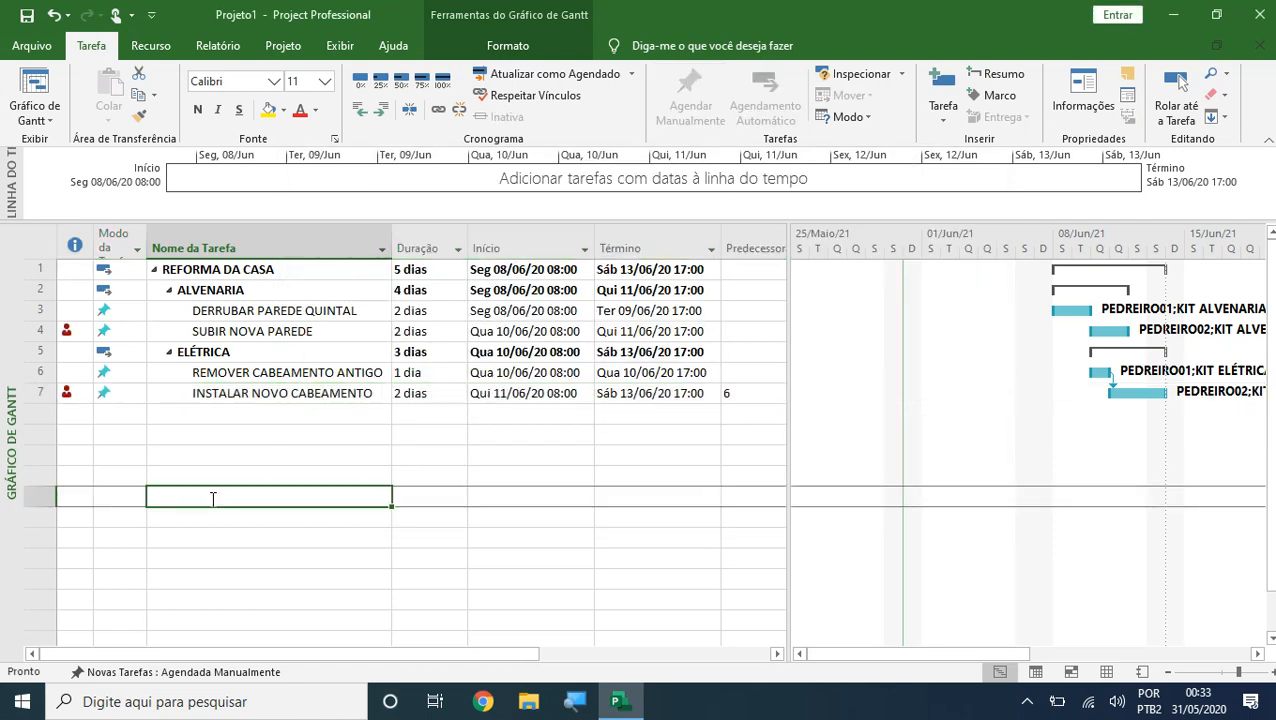
click(80, 394)
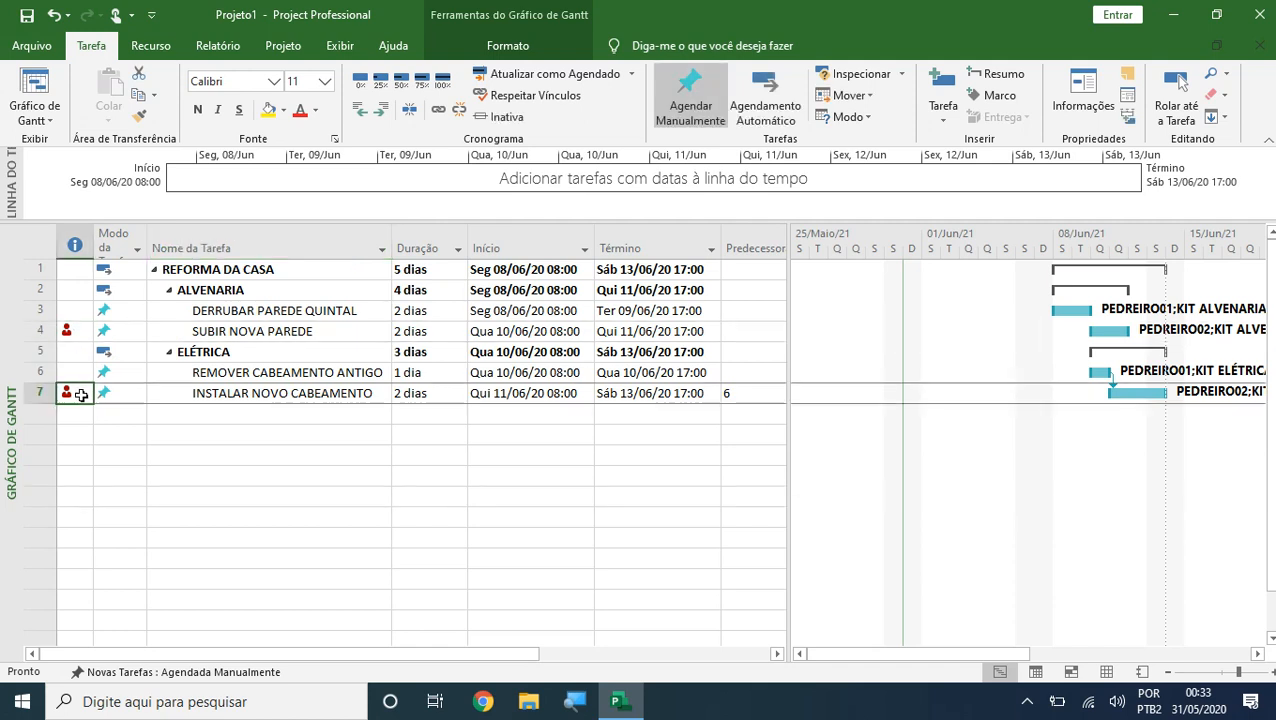
mouse_move(78, 394)
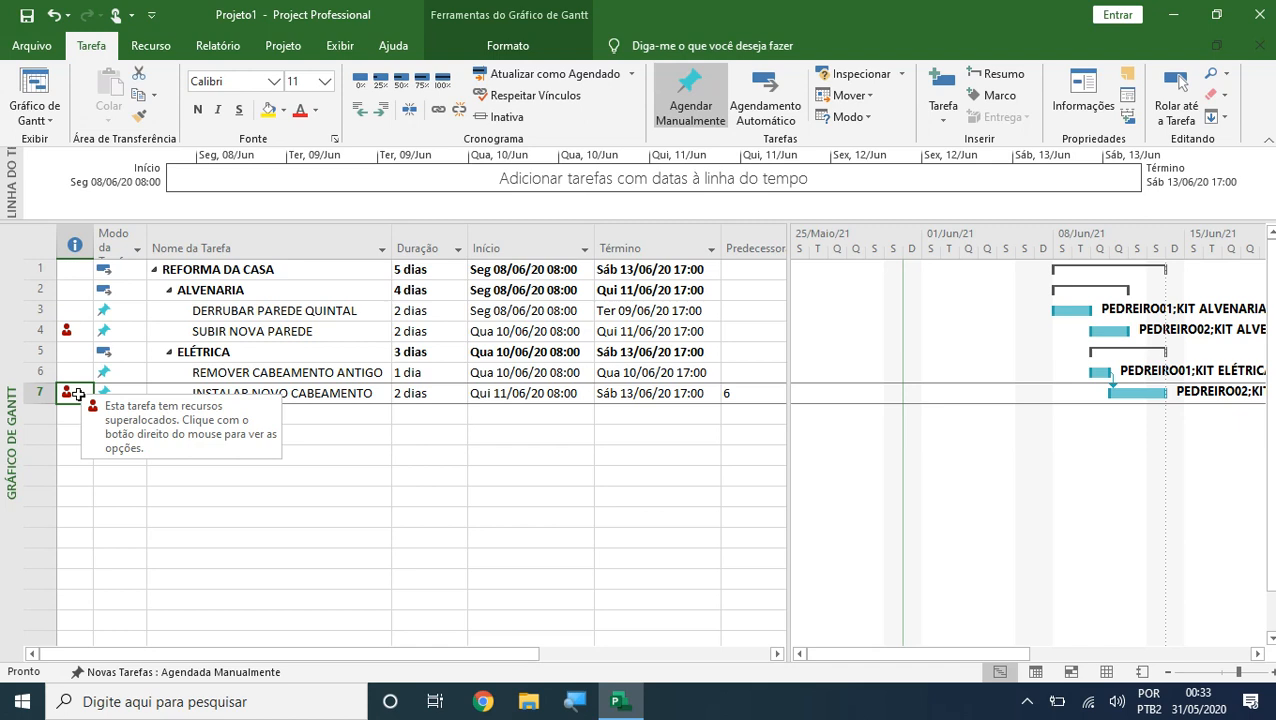
click(268, 532)
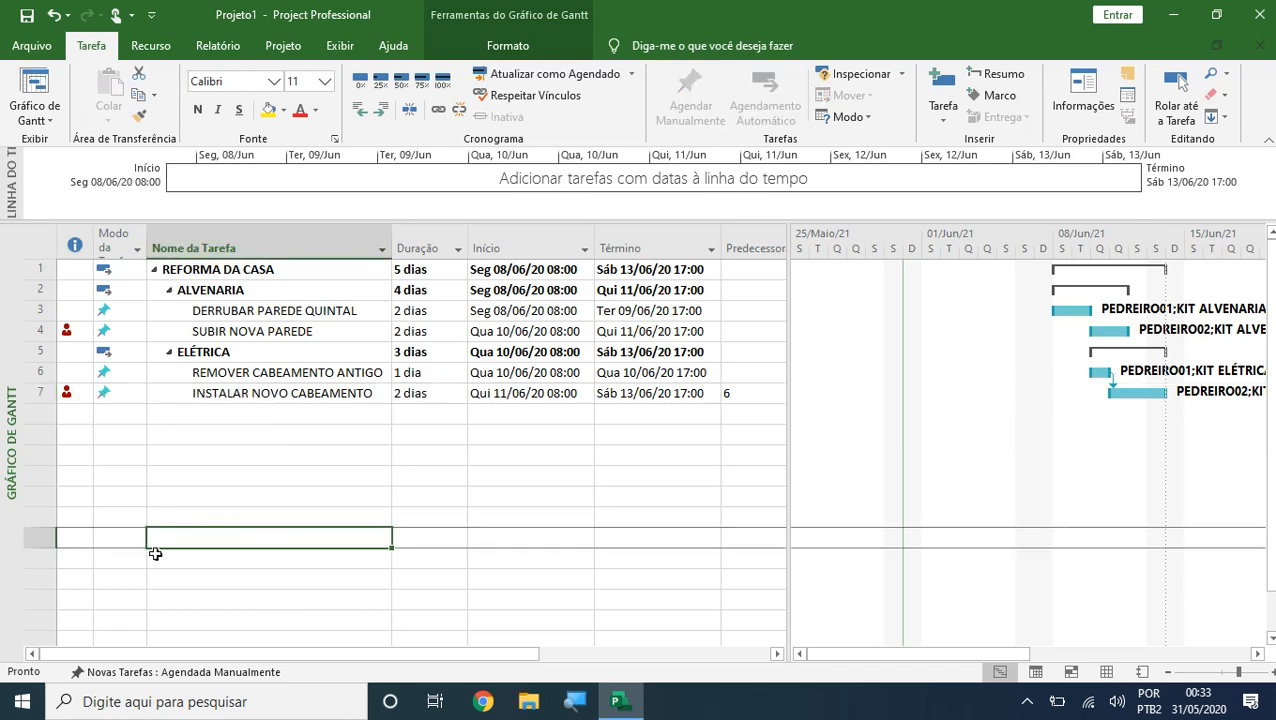
drag(64, 333, 80, 395)
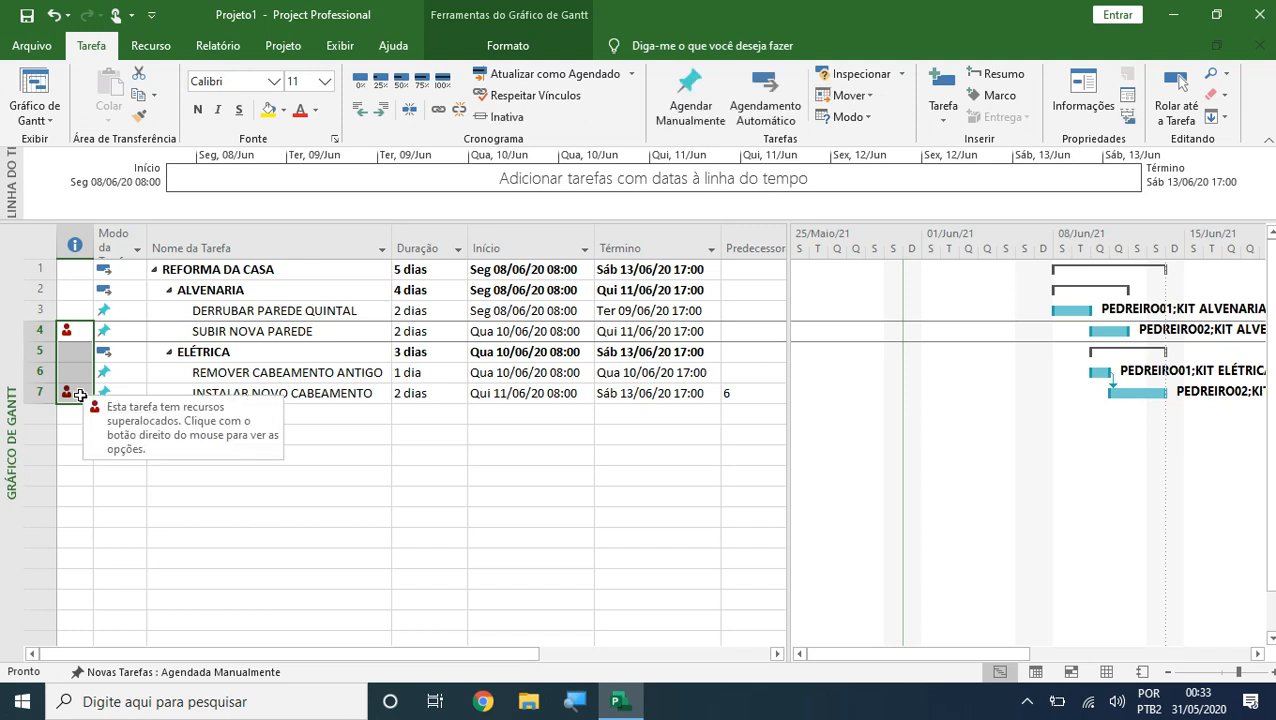
Step: Check the costs of the resources assigned to REMOVER CABEAMENTO ANTIGO and SUBIR NOVA PAREDE
double_click(278, 371)
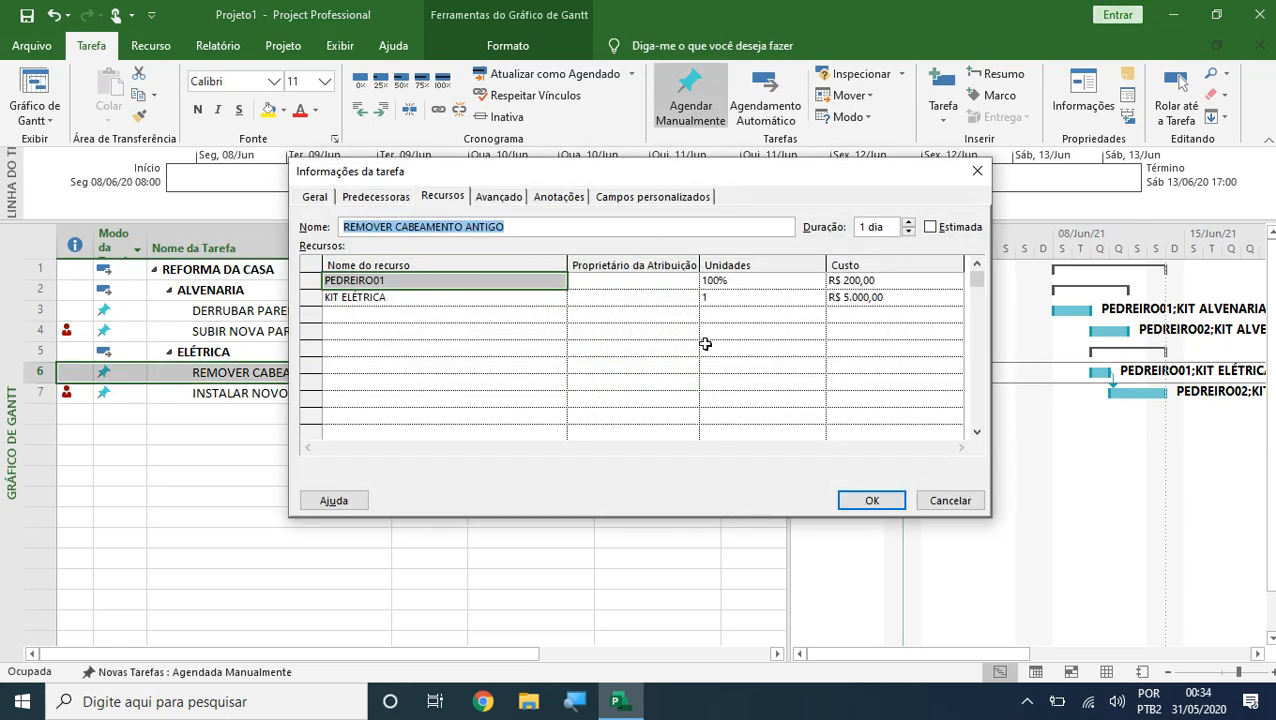
click(847, 281)
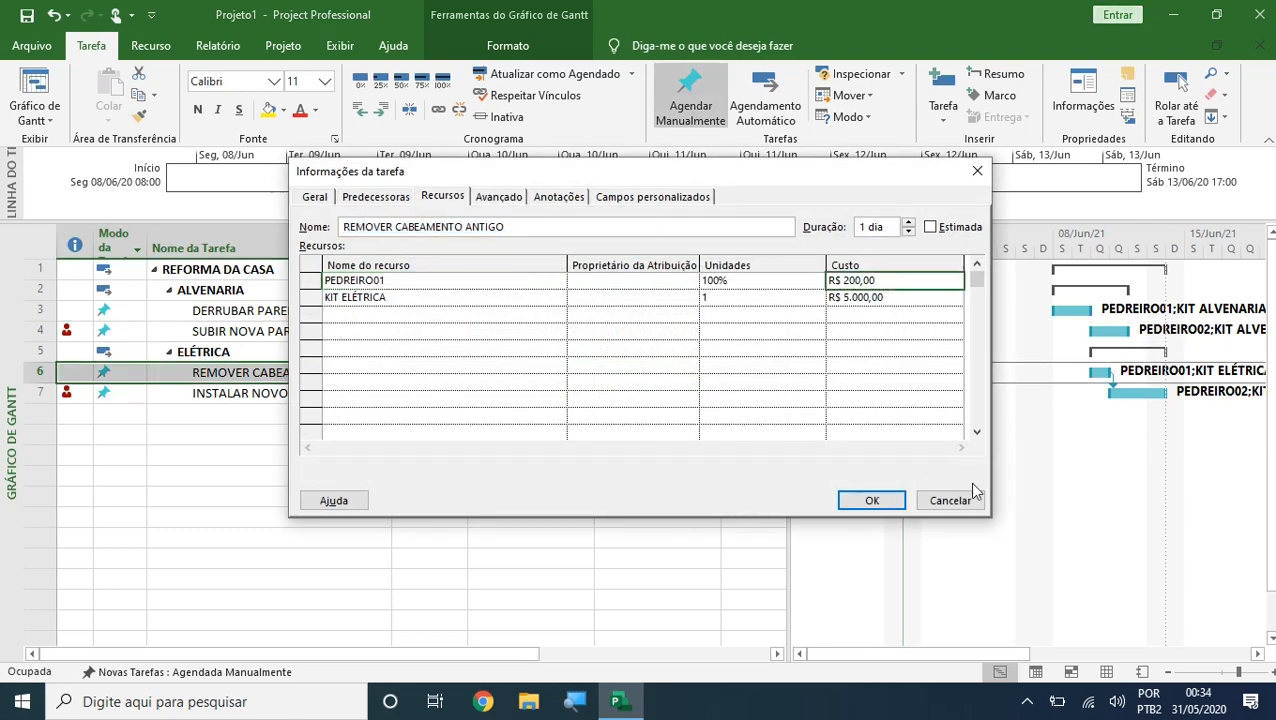
click(886, 502)
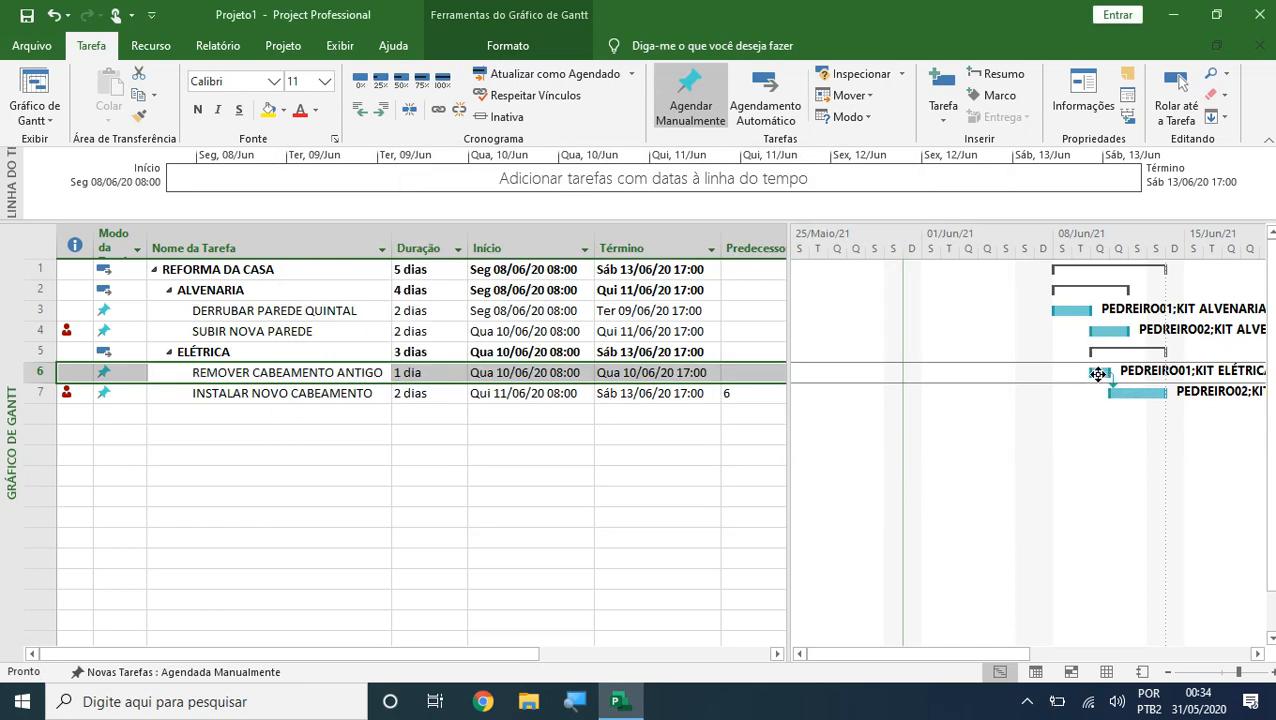
click(350, 335)
double_click(350, 340)
click(888, 280)
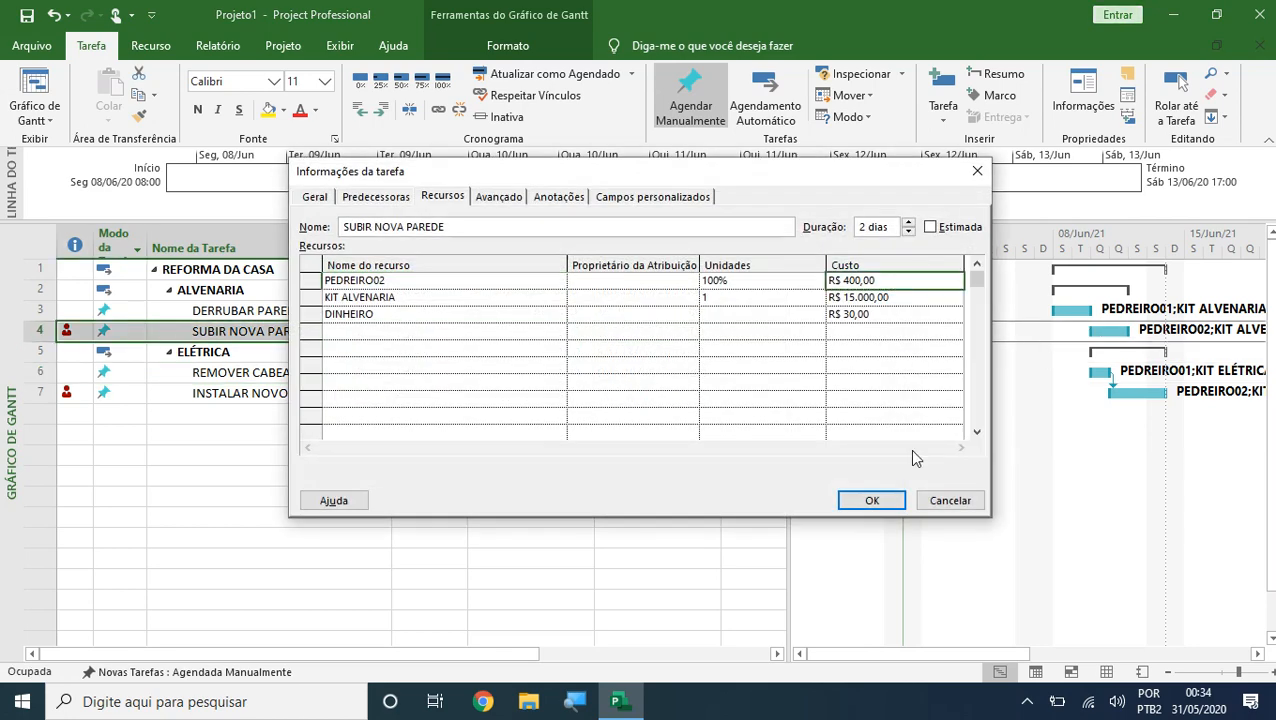
click(964, 500)
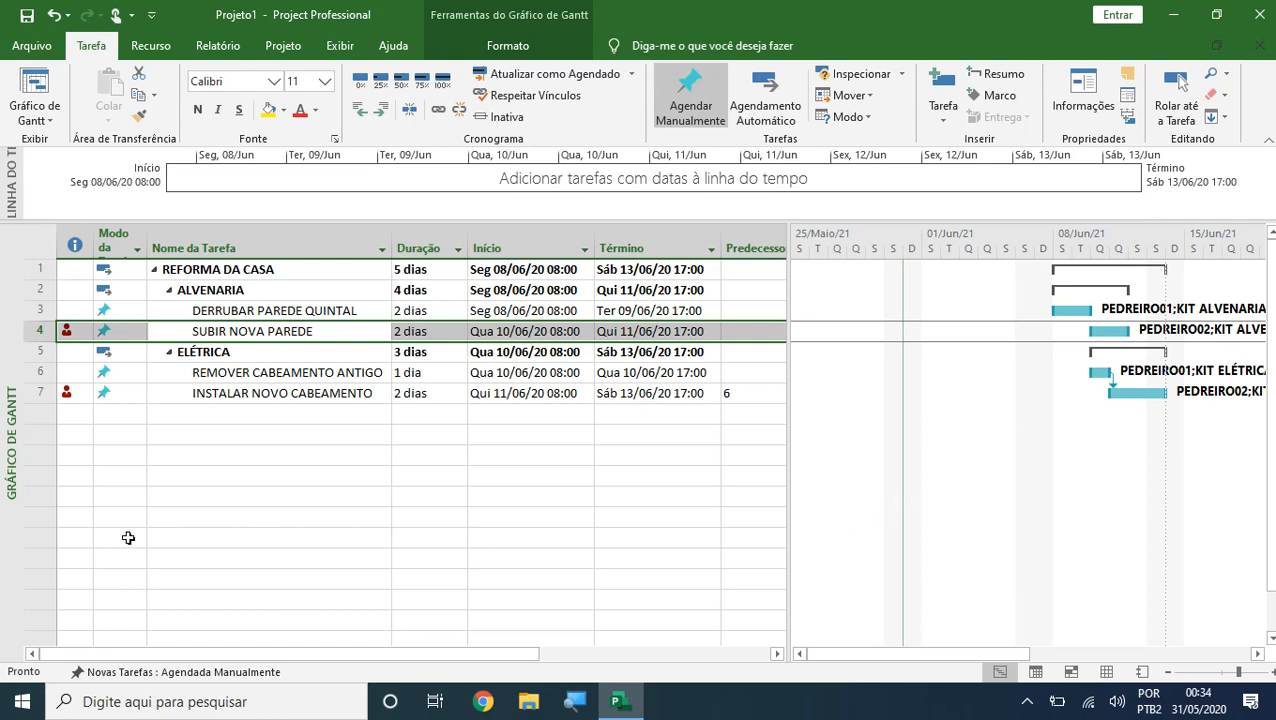
Step: Switch to the Task Usage view (Uso da Tarefa) and examine the work hours per task and resource
click(66, 392)
click(47, 117)
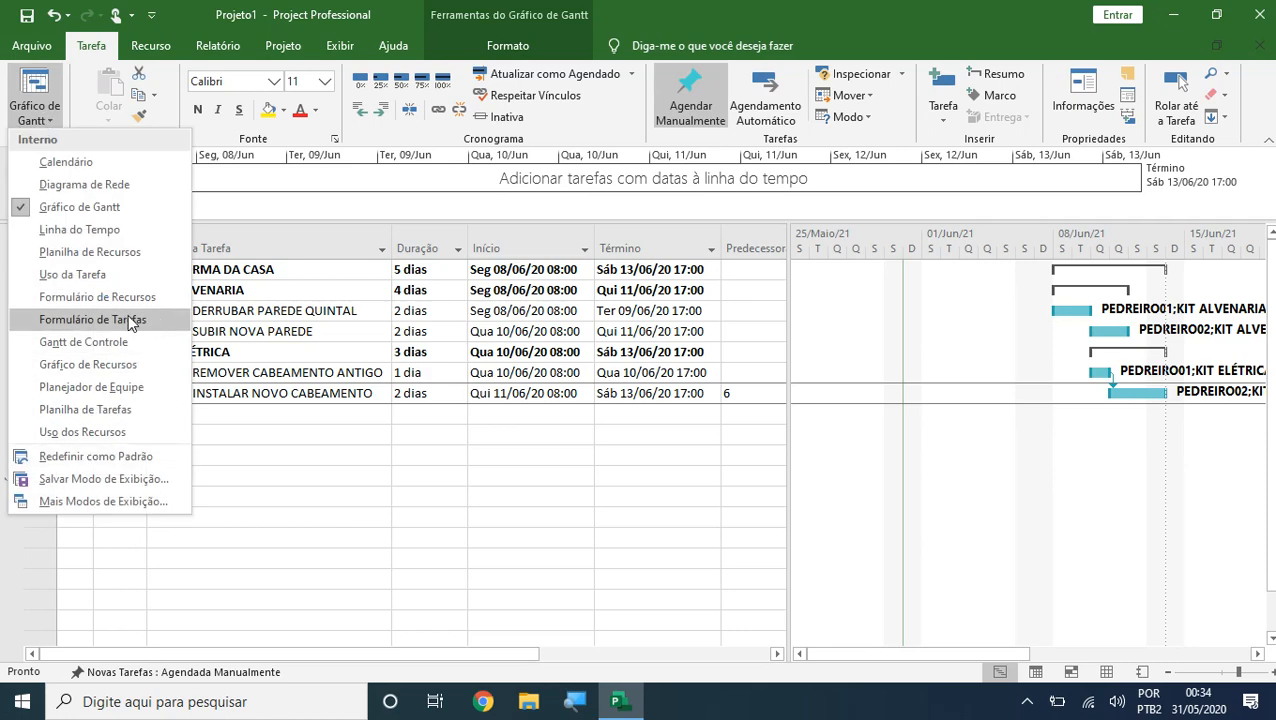
click(123, 274)
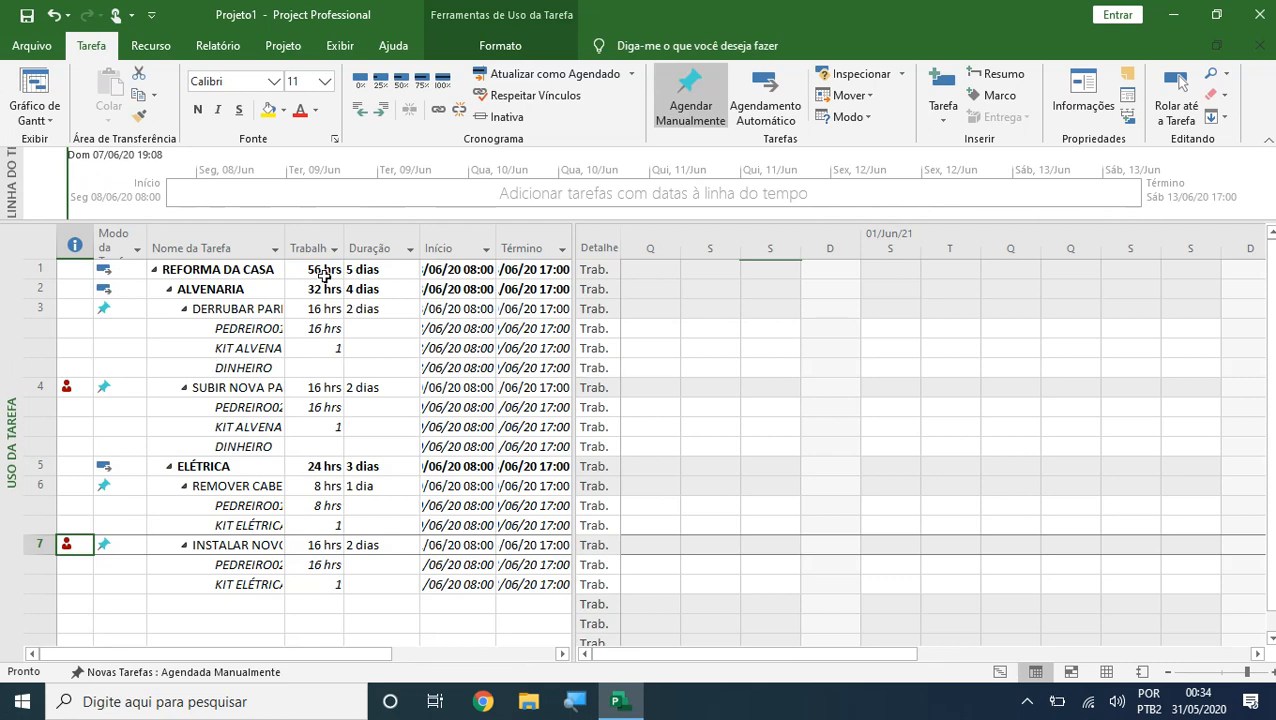
click(283, 242)
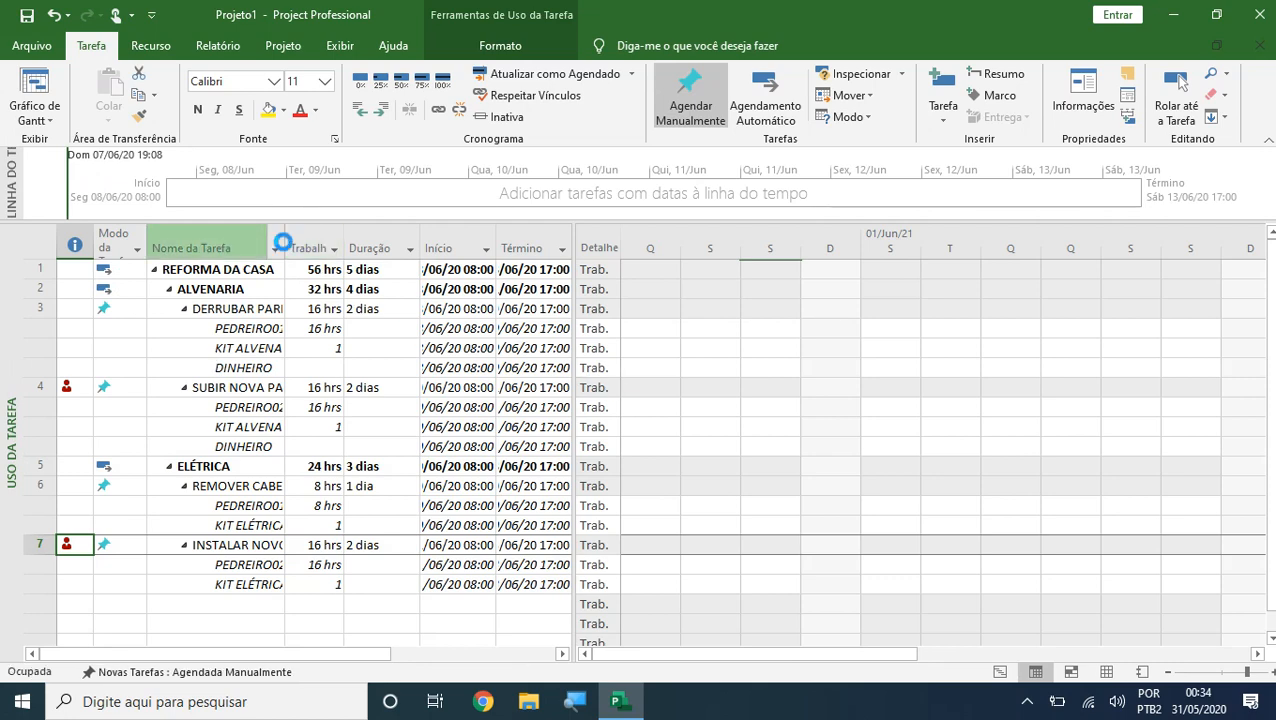
Step: Switch to the Resource Usage view (Uso dos Recursos) and examine the work hours of each resource
click(48, 122)
click(82, 431)
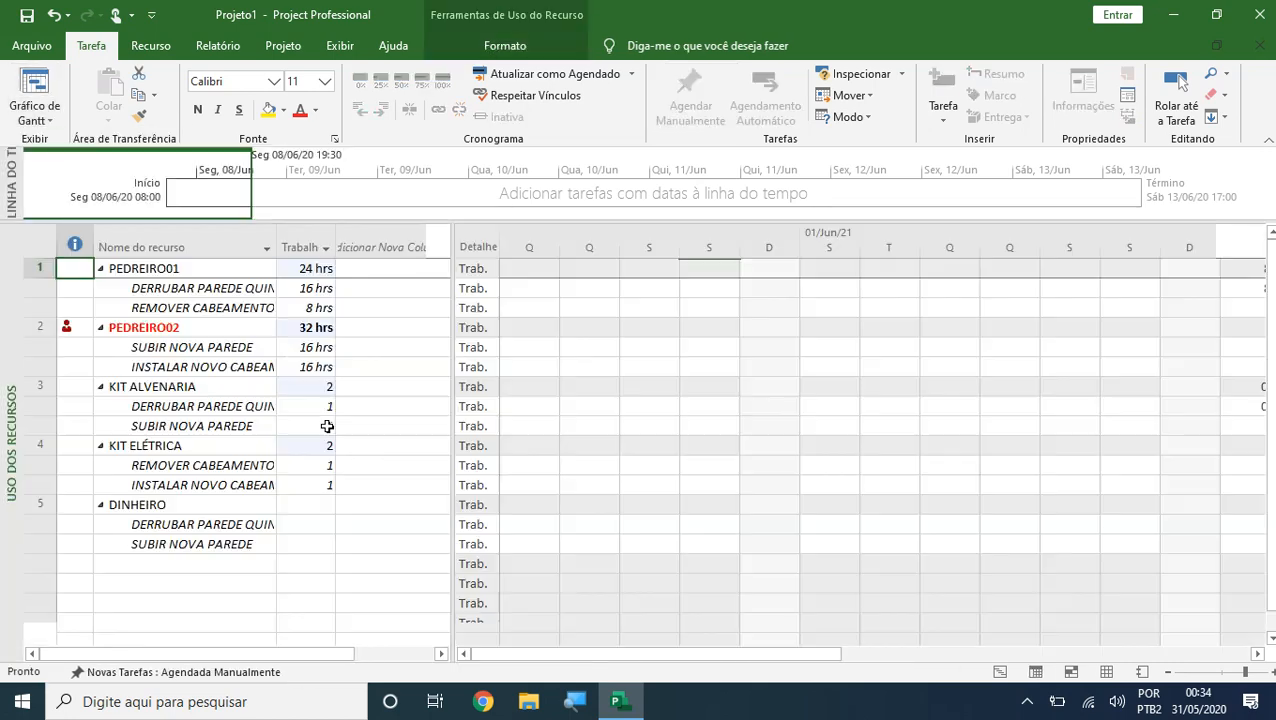
click(262, 243)
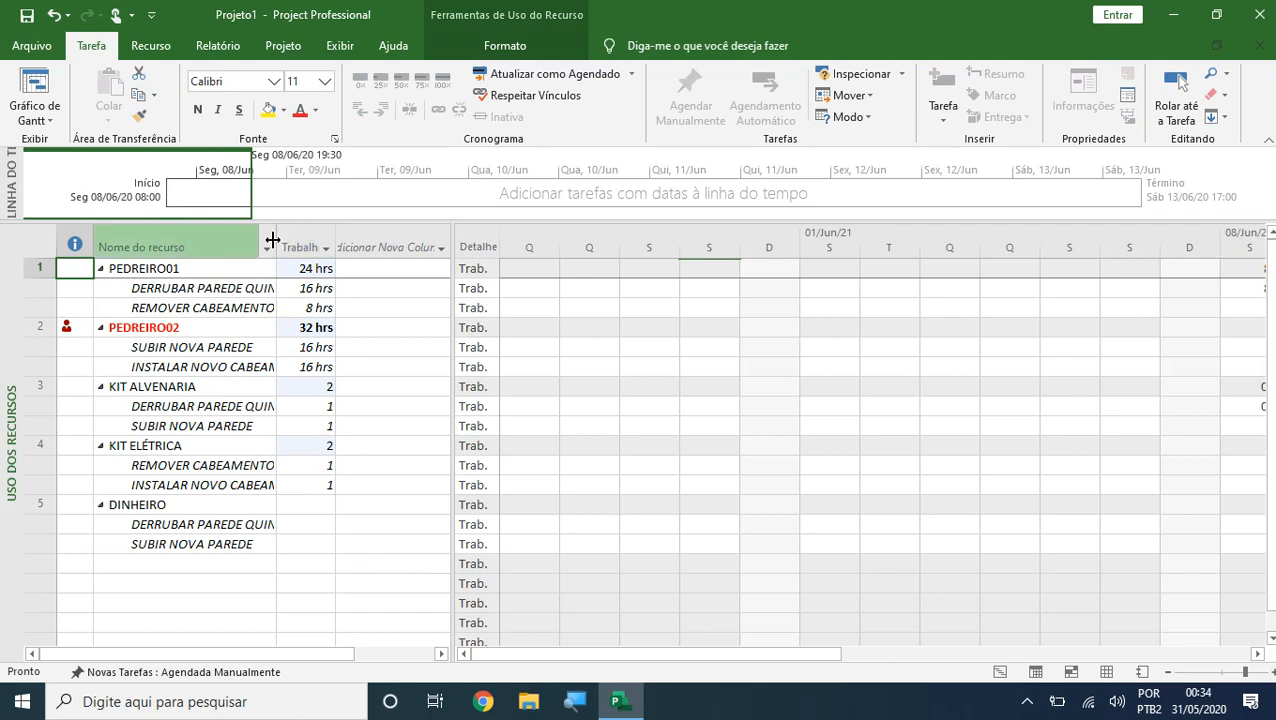
Step: Widen the resource name column to fit the full task names, and compare the work totals of PEDREIRO01 and PEDREIRO02 with their tasks
click(295, 364)
click(206, 327)
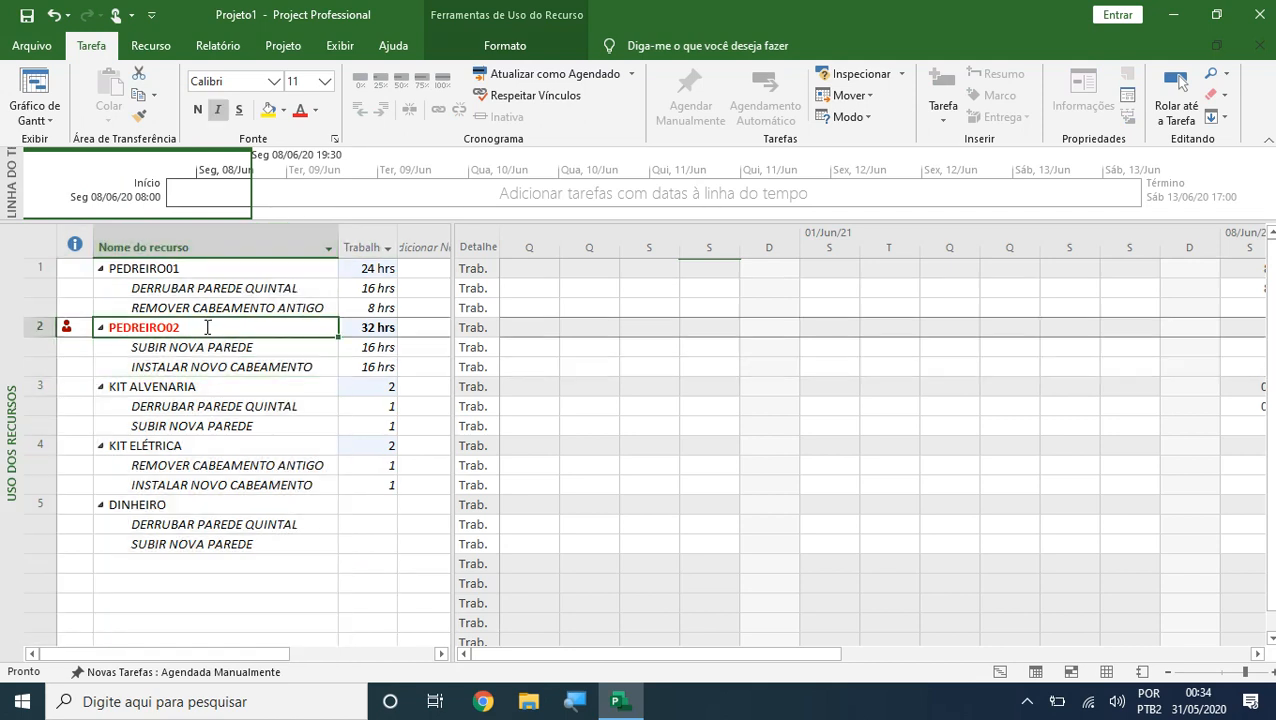
click(370, 270)
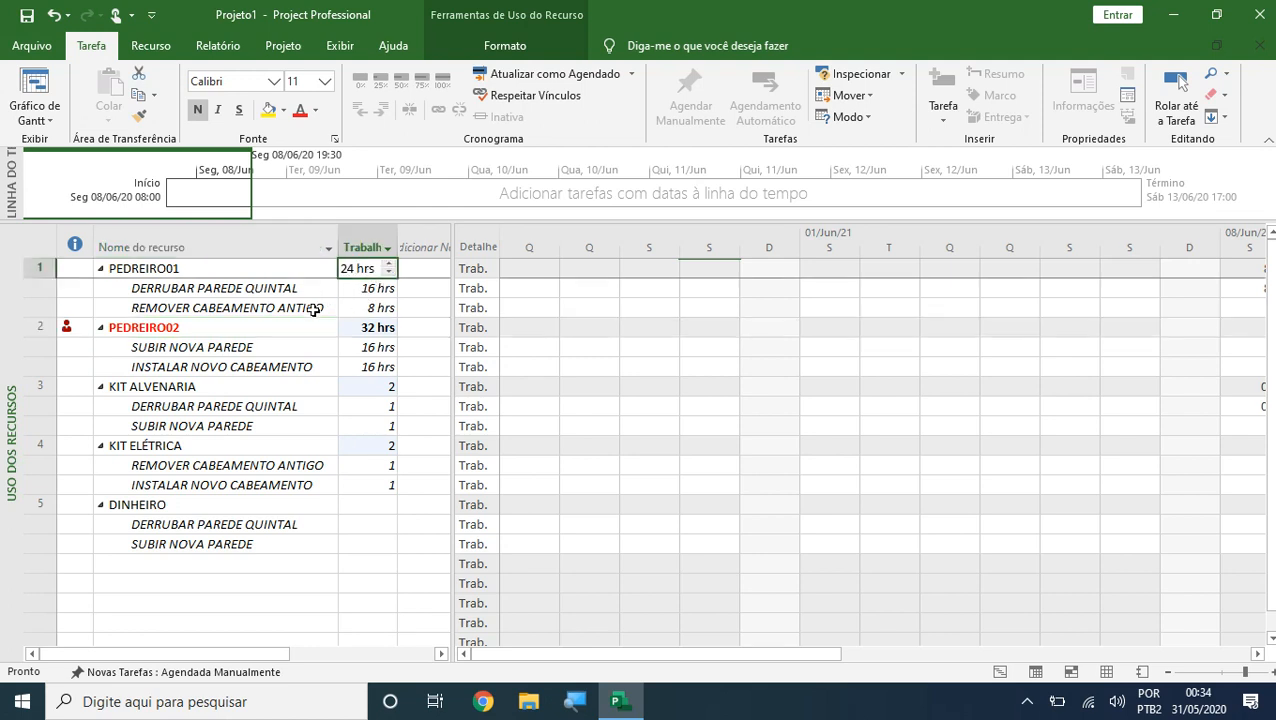
drag(258, 288, 262, 307)
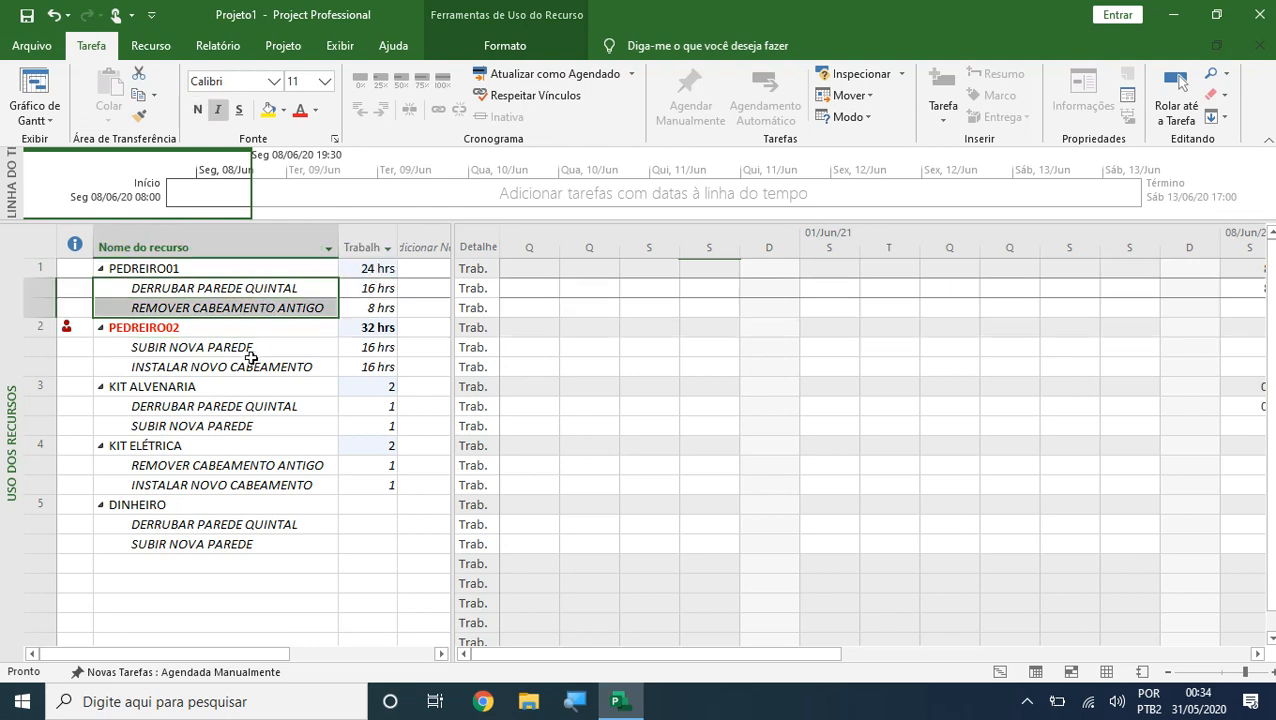
drag(230, 347, 229, 366)
Step: Examine PEDREIRO02's overallocated Thursday in the timesheet, comparing the hours of SUBIR NOVA PAREDE and INSTALAR NOVO CABEAMENTO
drag(730, 655, 1133, 611)
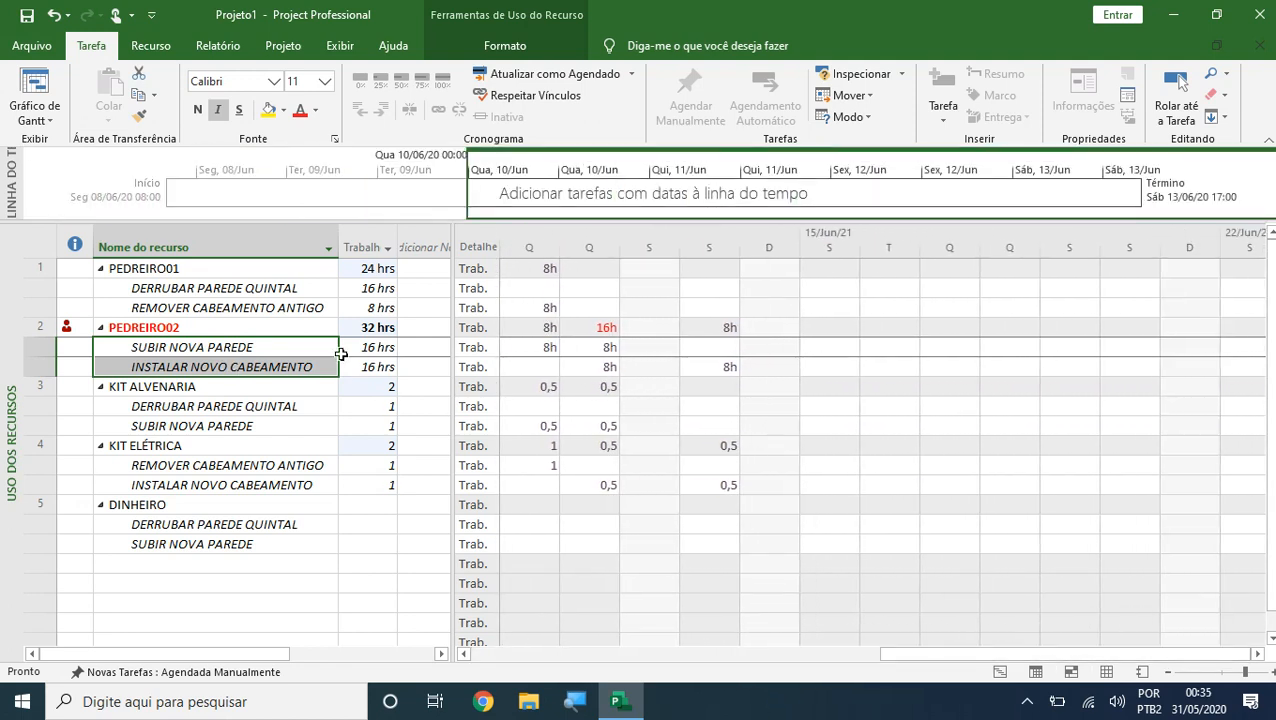
click(601, 249)
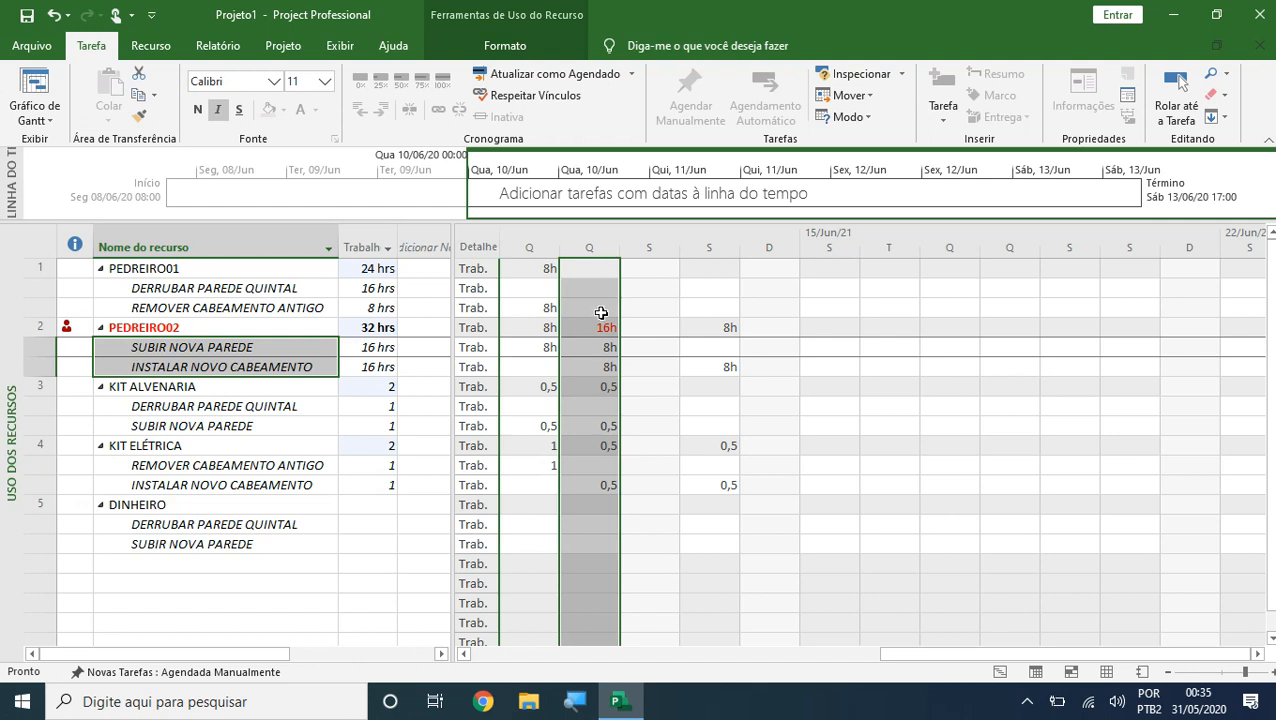
click(167, 346)
key(Down)
key(Up)
key(Down)
key(Up)
key(Down)
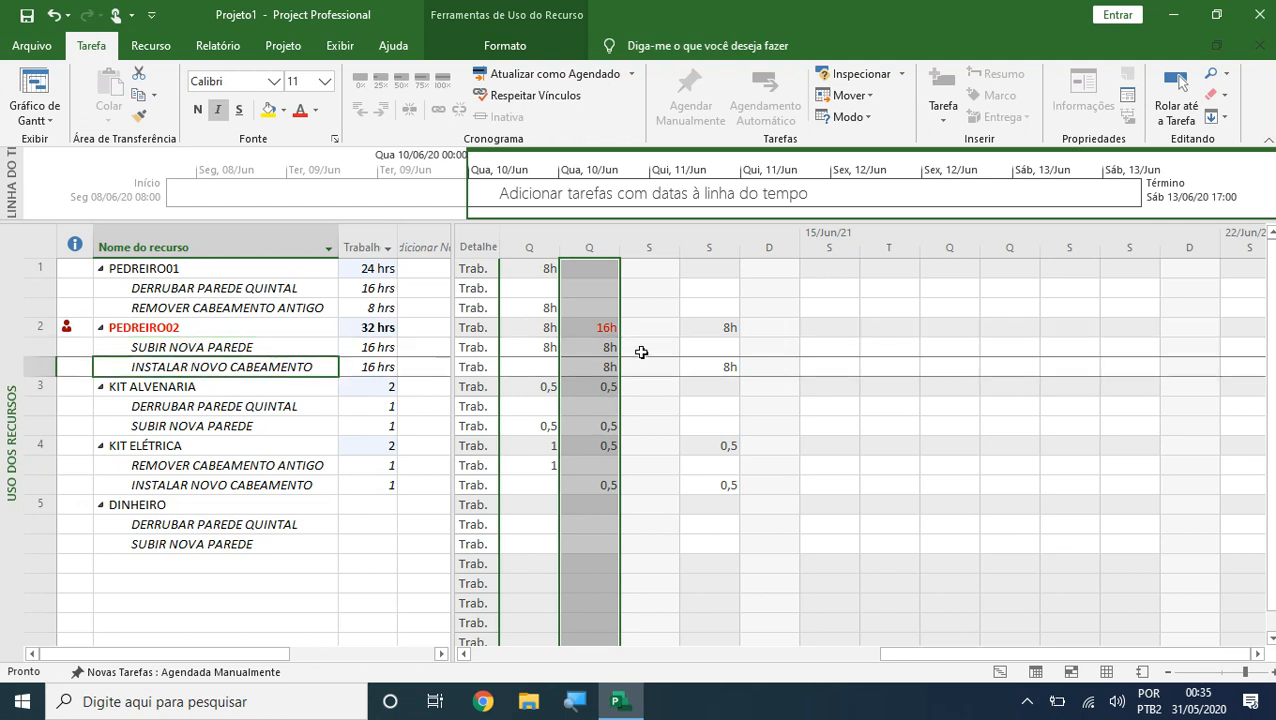
click(598, 347)
click(594, 367)
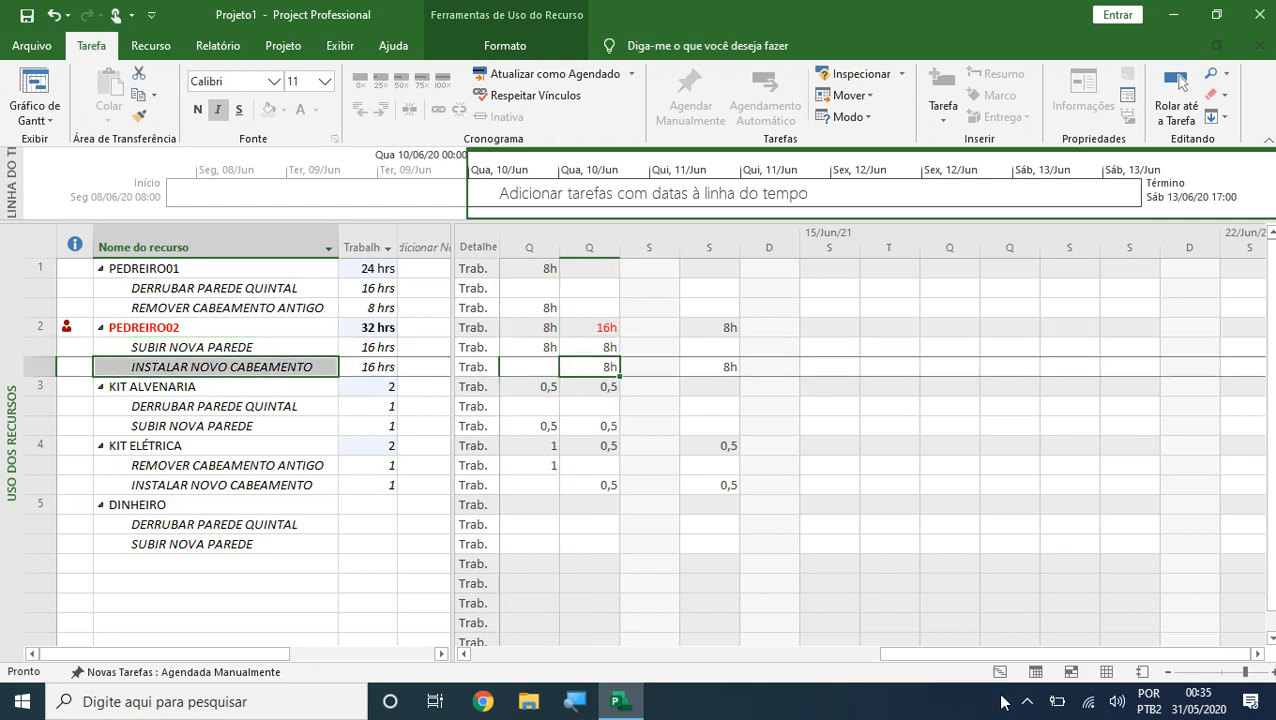
Step: Examine PEDREIRO01's daily hours on DERRUBAR PAREDE QUINTAL and REMOVER CABEAMENTO ANTIGO in the week of 08/Jun
drag(1000, 656, 871, 666)
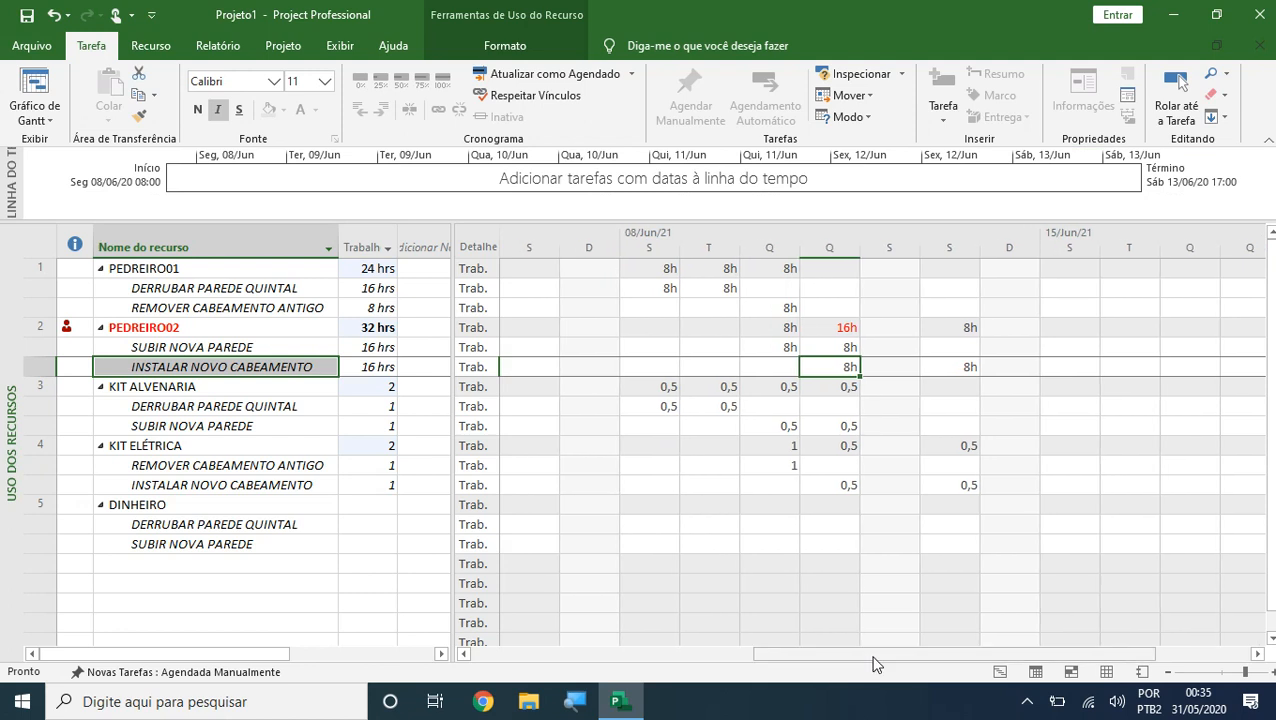
click(155, 268)
click(258, 286)
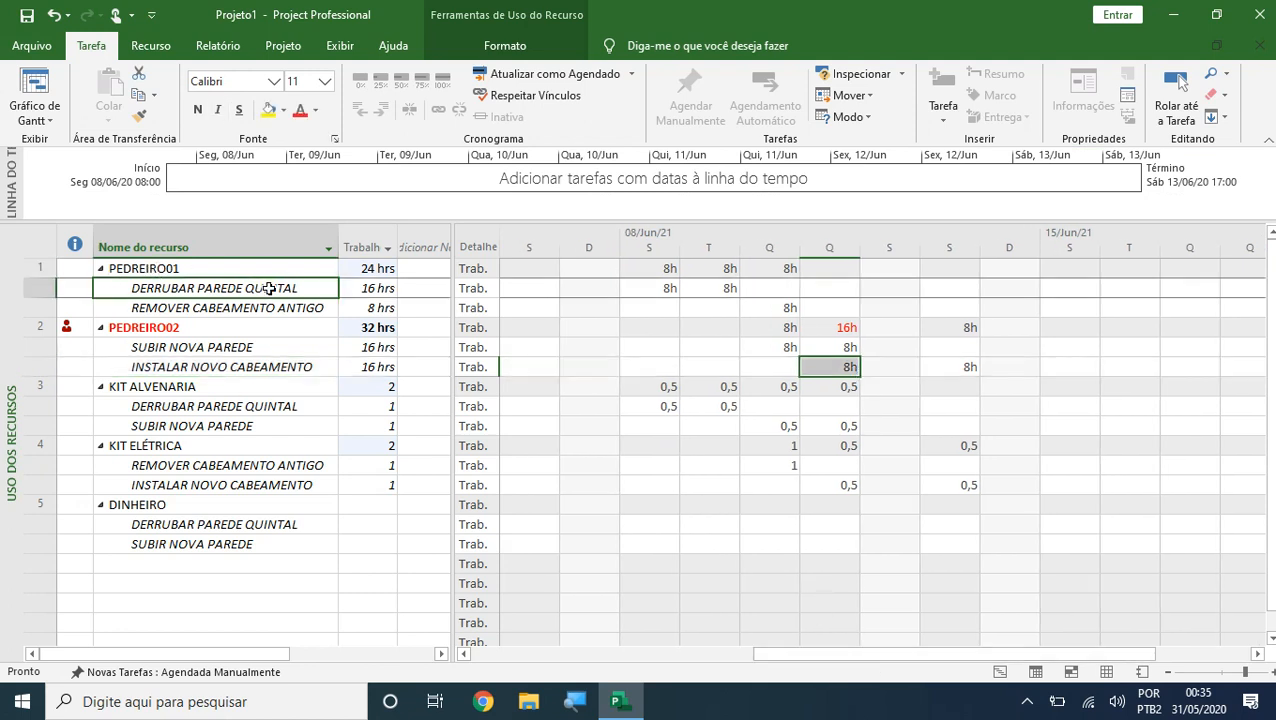
click(283, 308)
click(281, 287)
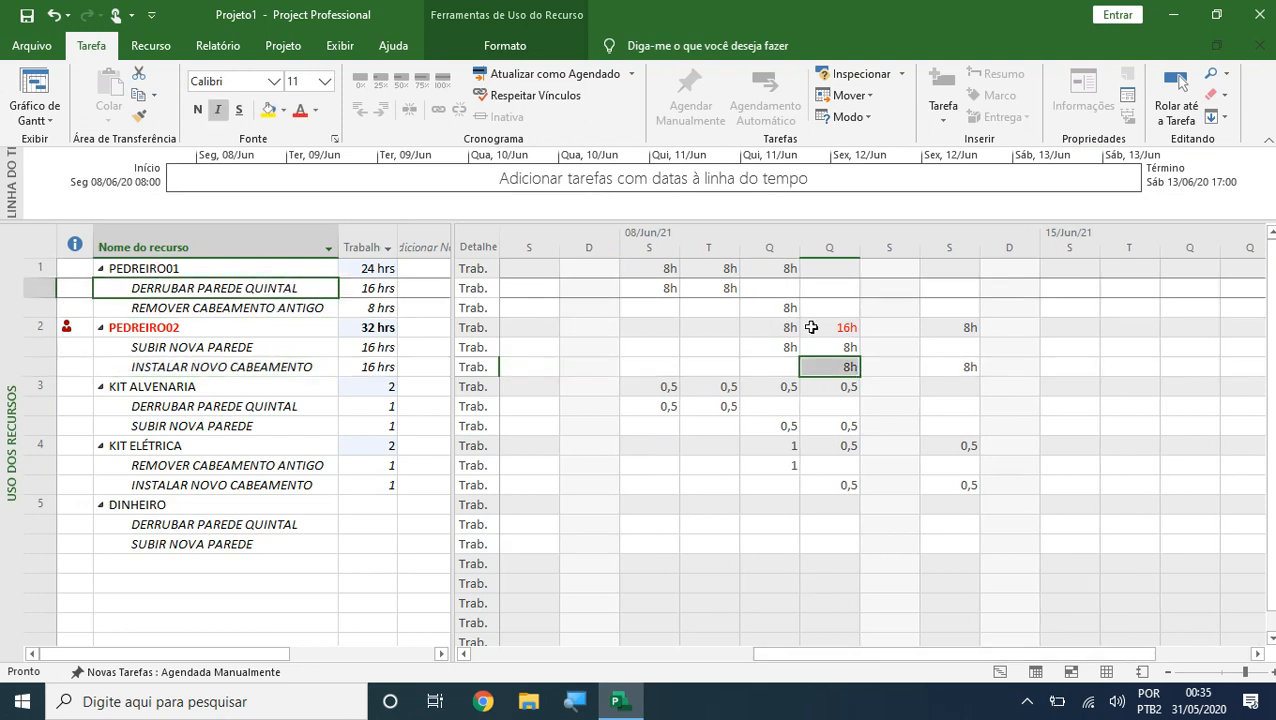
click(675, 289)
click(707, 291)
click(755, 306)
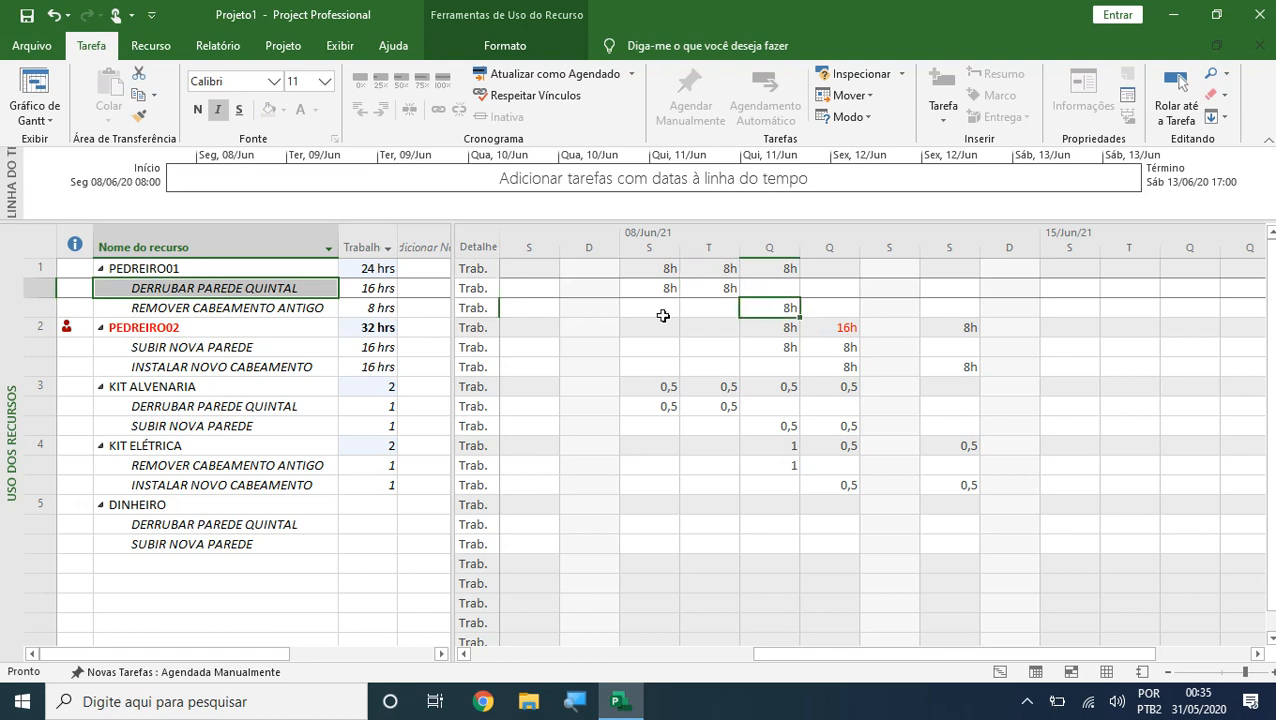
click(235, 290)
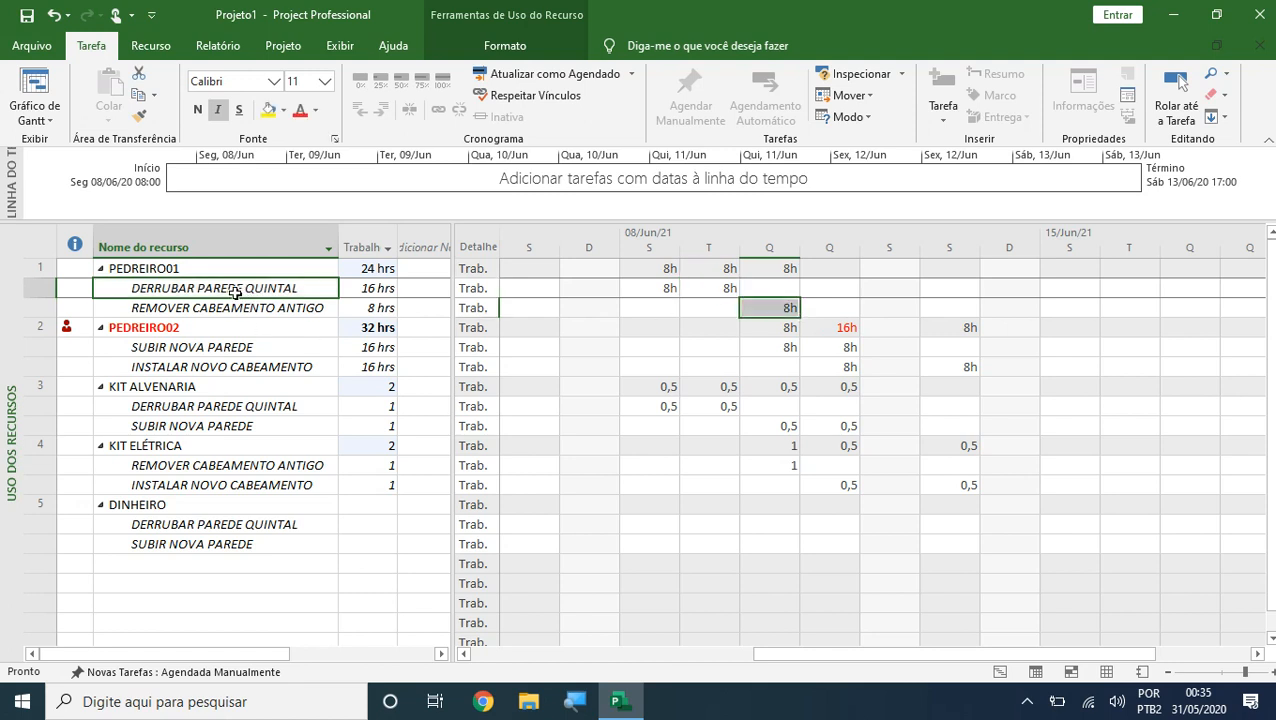
drag(640, 248, 715, 252)
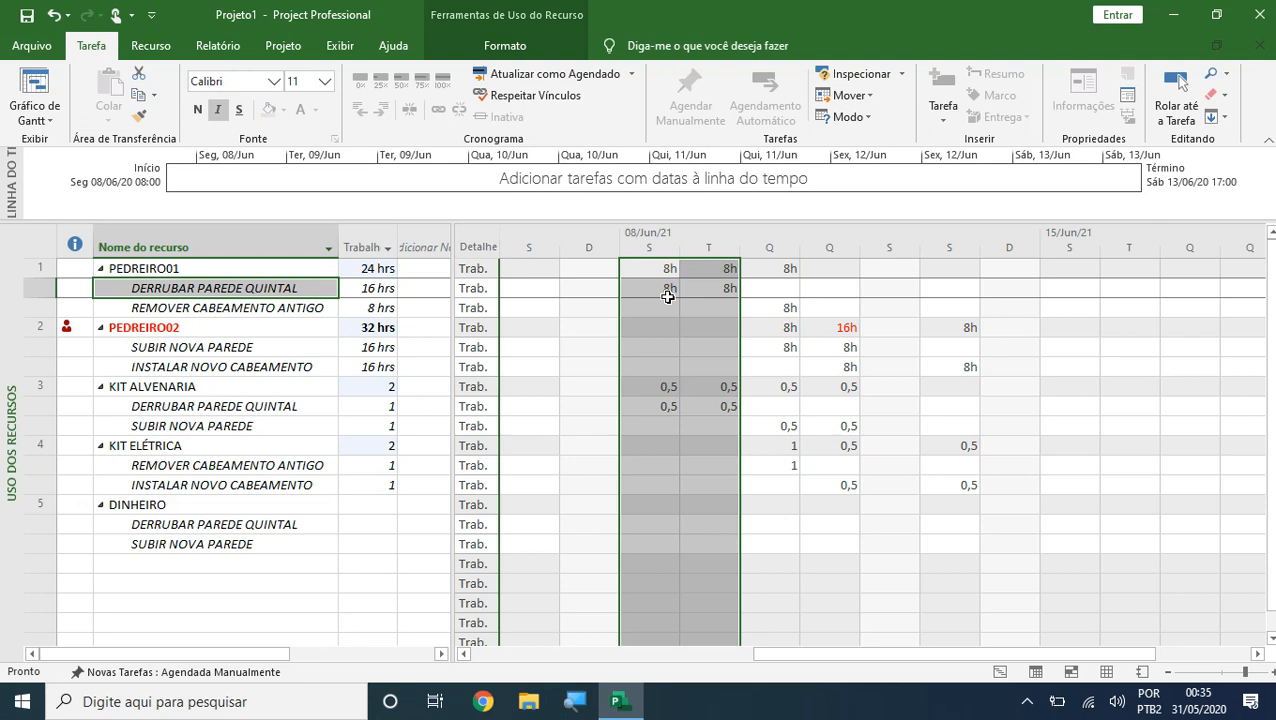
click(658, 290)
click(724, 288)
click(660, 292)
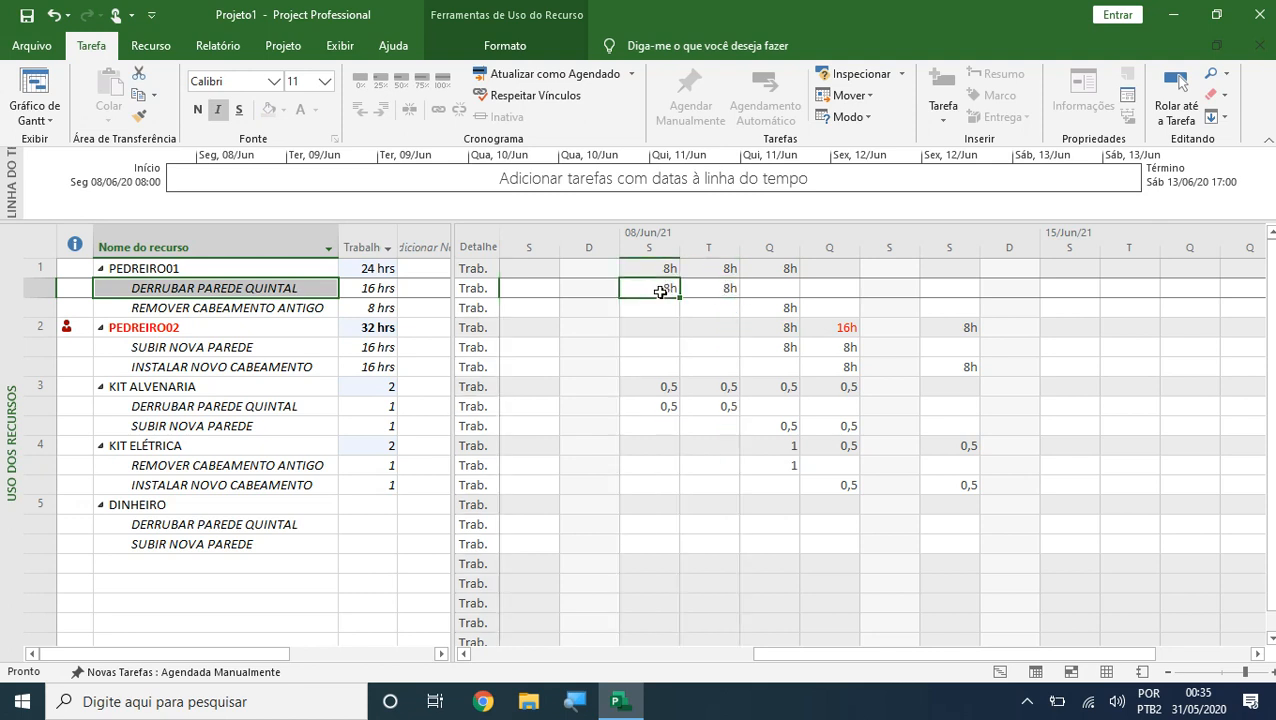
click(215, 305)
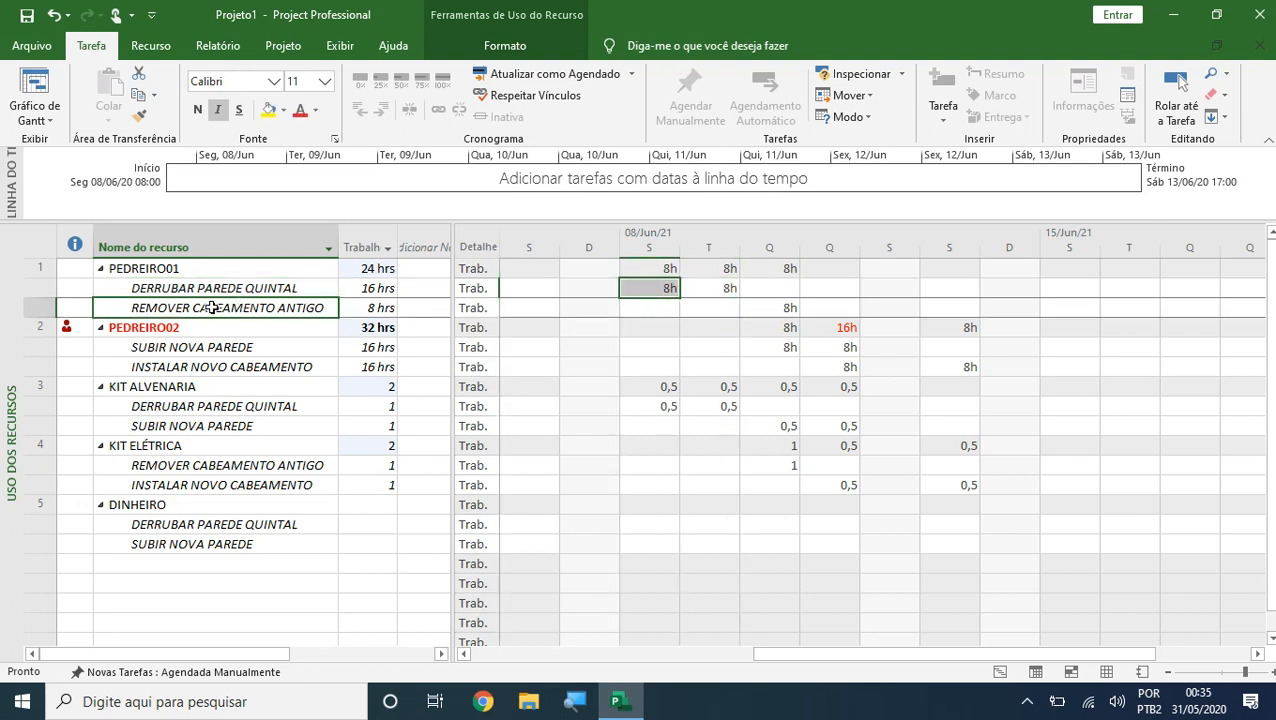
click(768, 308)
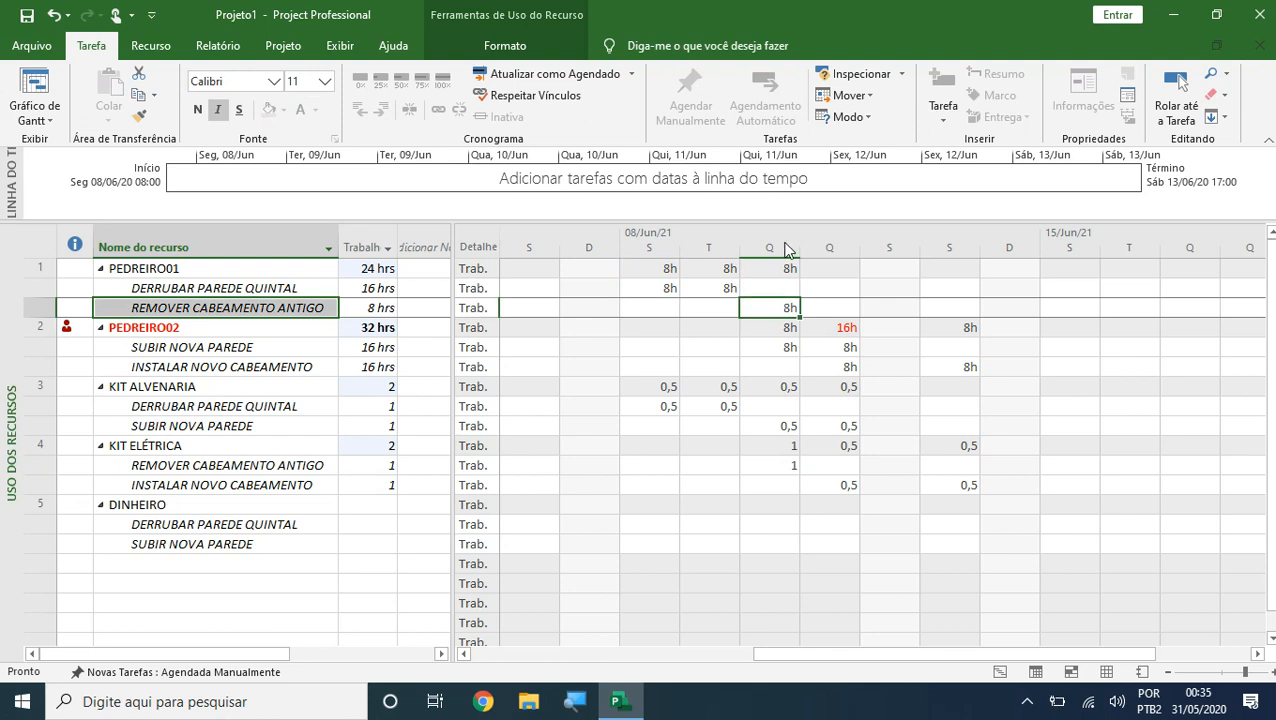
Step: Examine PEDREIRO02's daily hours on SUBIR NOVA PAREDE in the week of 08/Jun
drag(236, 347, 252, 358)
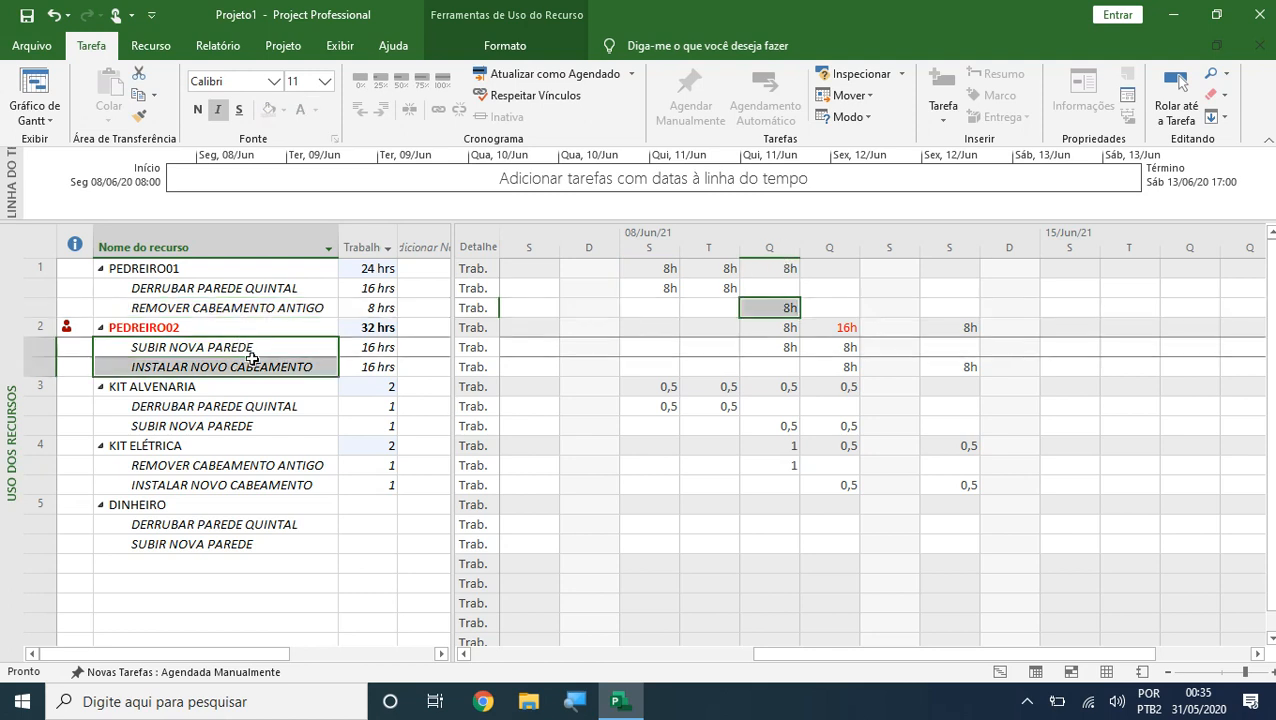
click(195, 347)
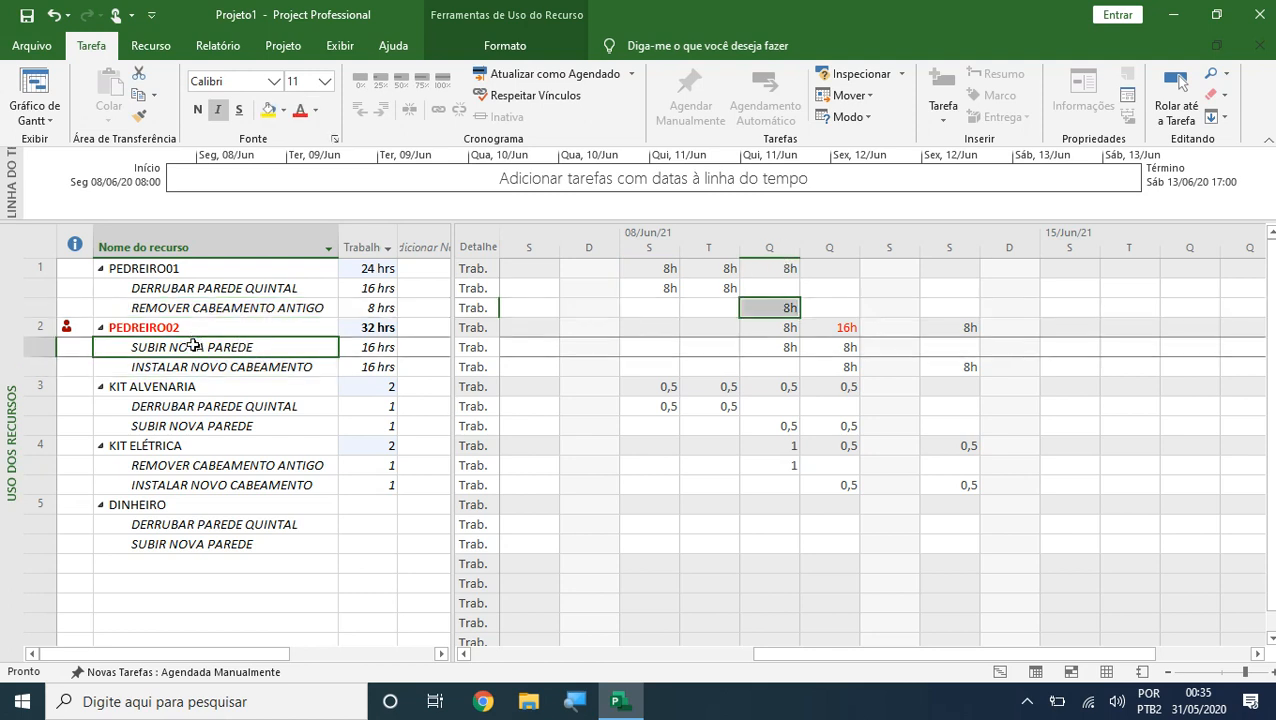
click(778, 329)
click(784, 346)
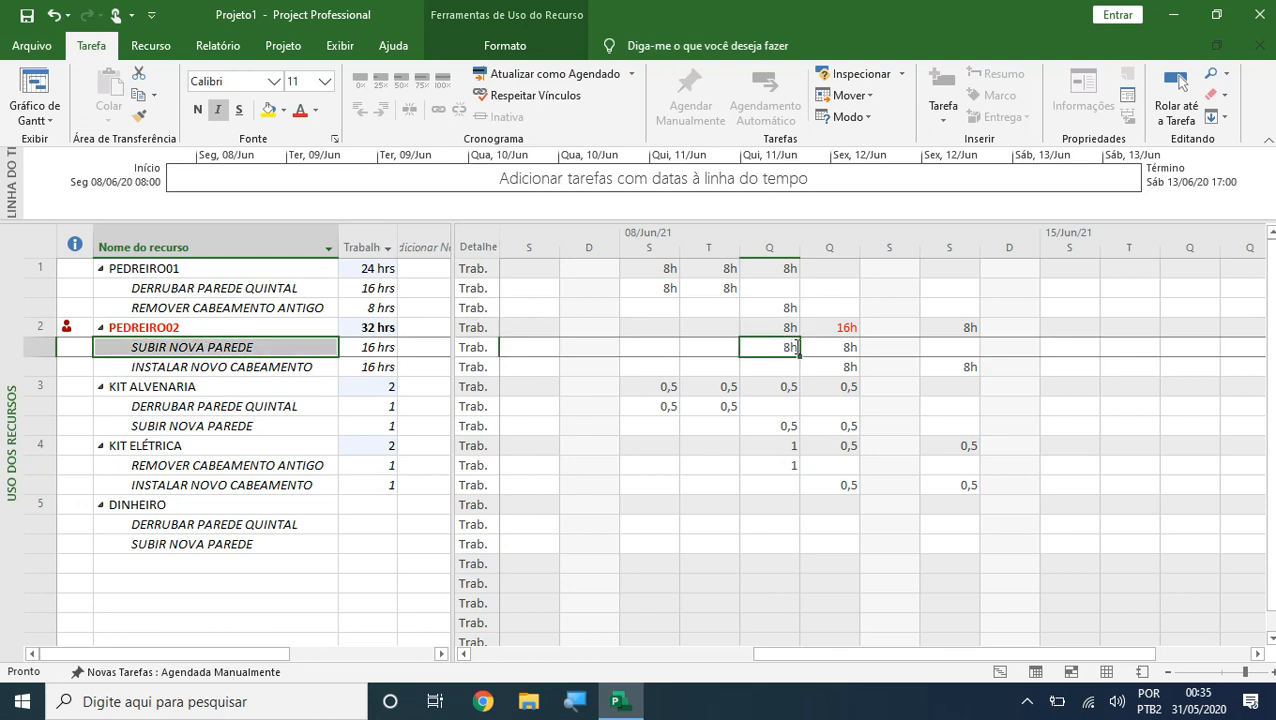
click(811, 347)
drag(778, 347, 806, 344)
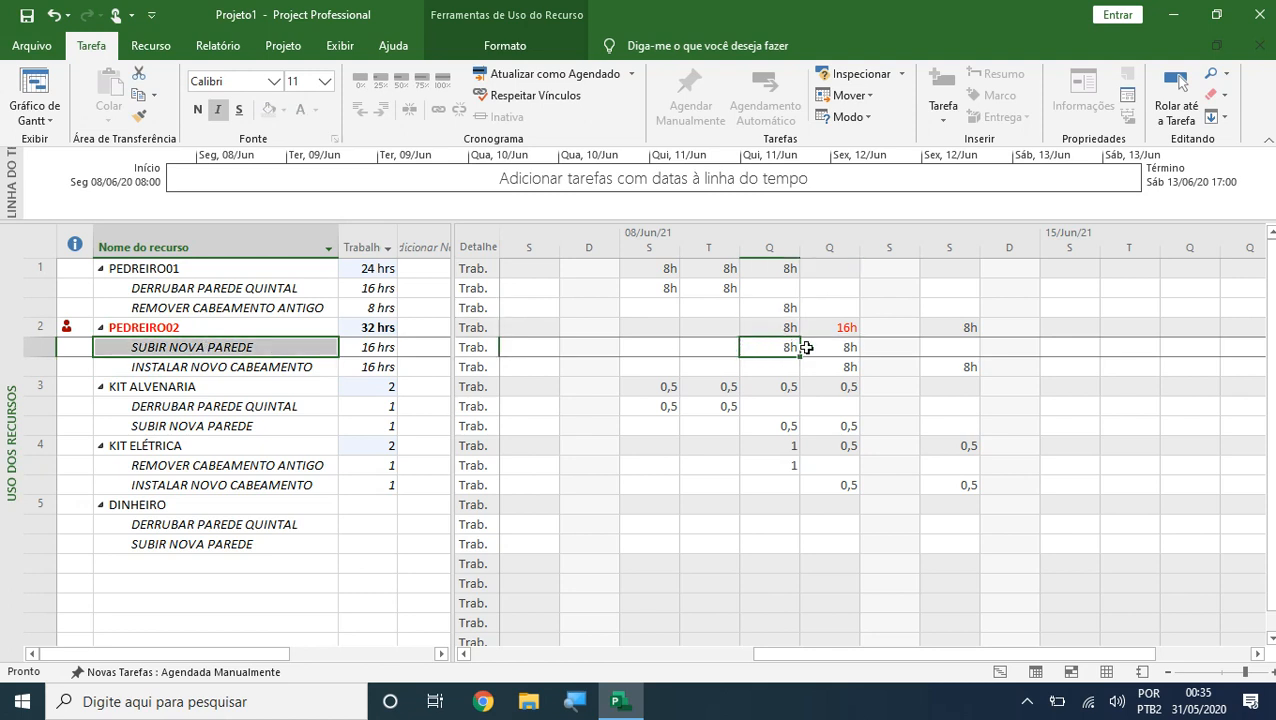
Step: Check which PEDREIRO02 tasks overlap on Thursday, and review the week's daily hours of both bricklayers
click(271, 365)
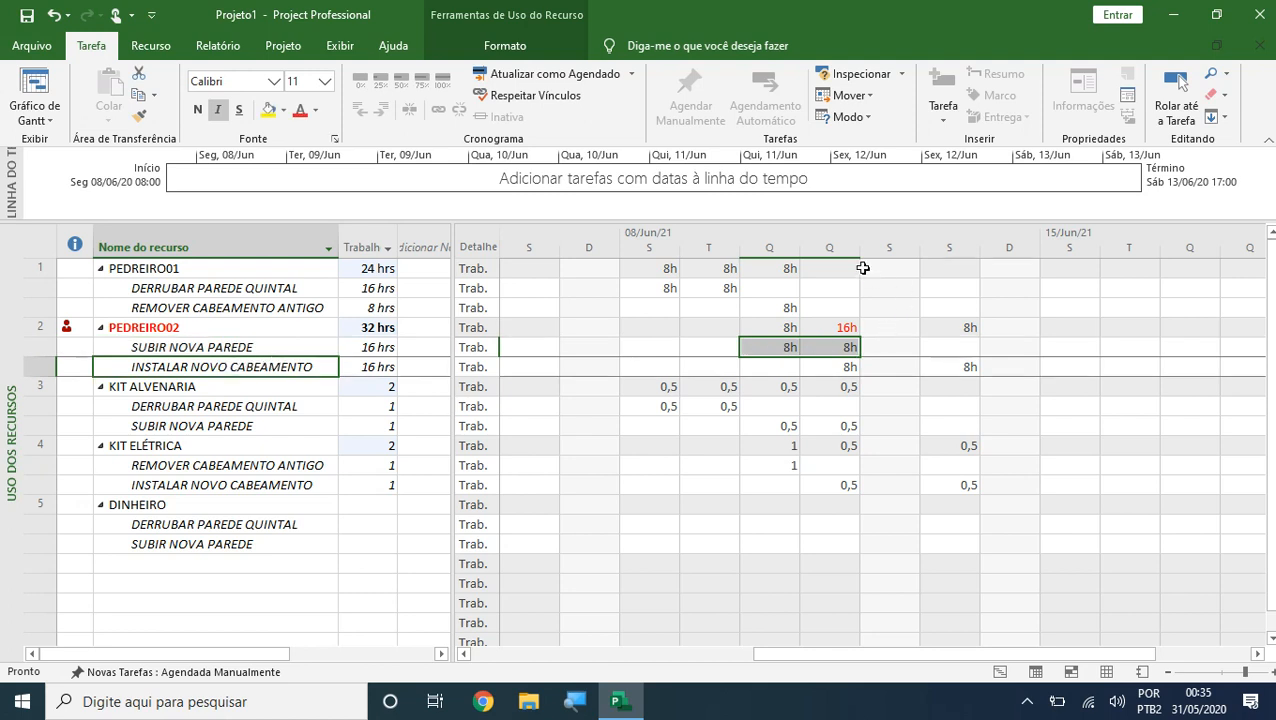
click(852, 247)
click(841, 346)
click(843, 366)
click(838, 347)
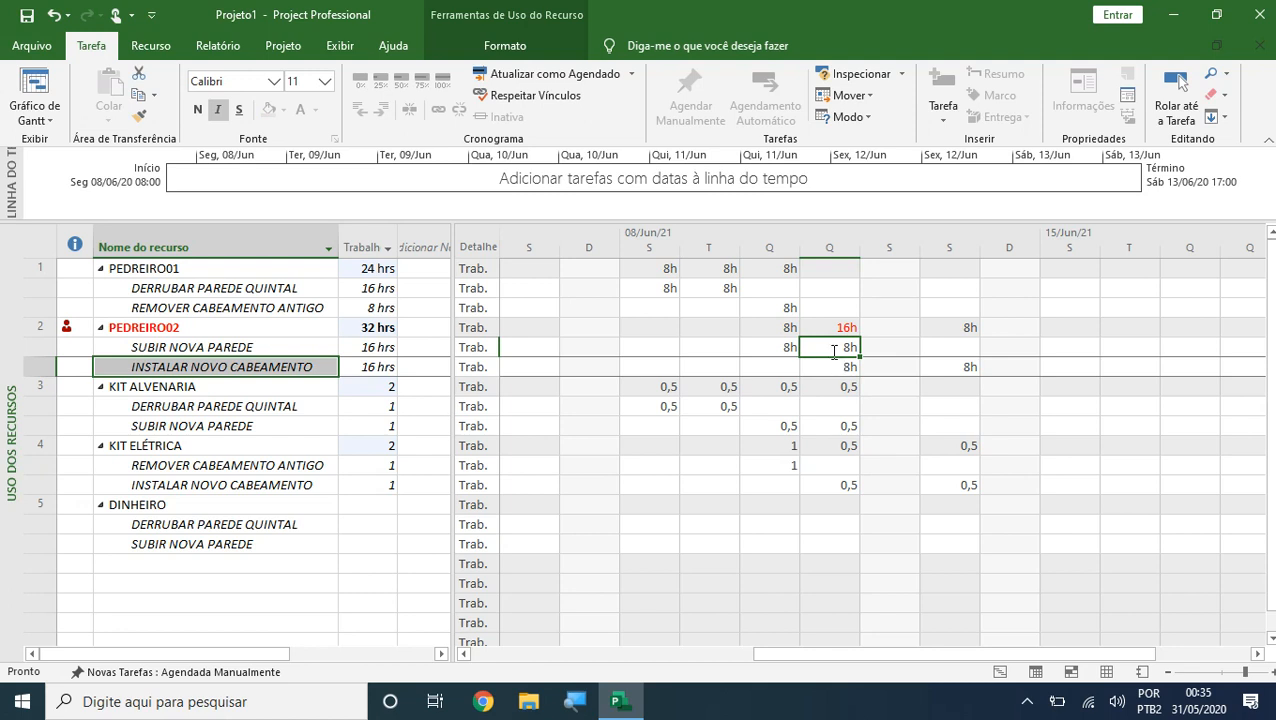
click(840, 327)
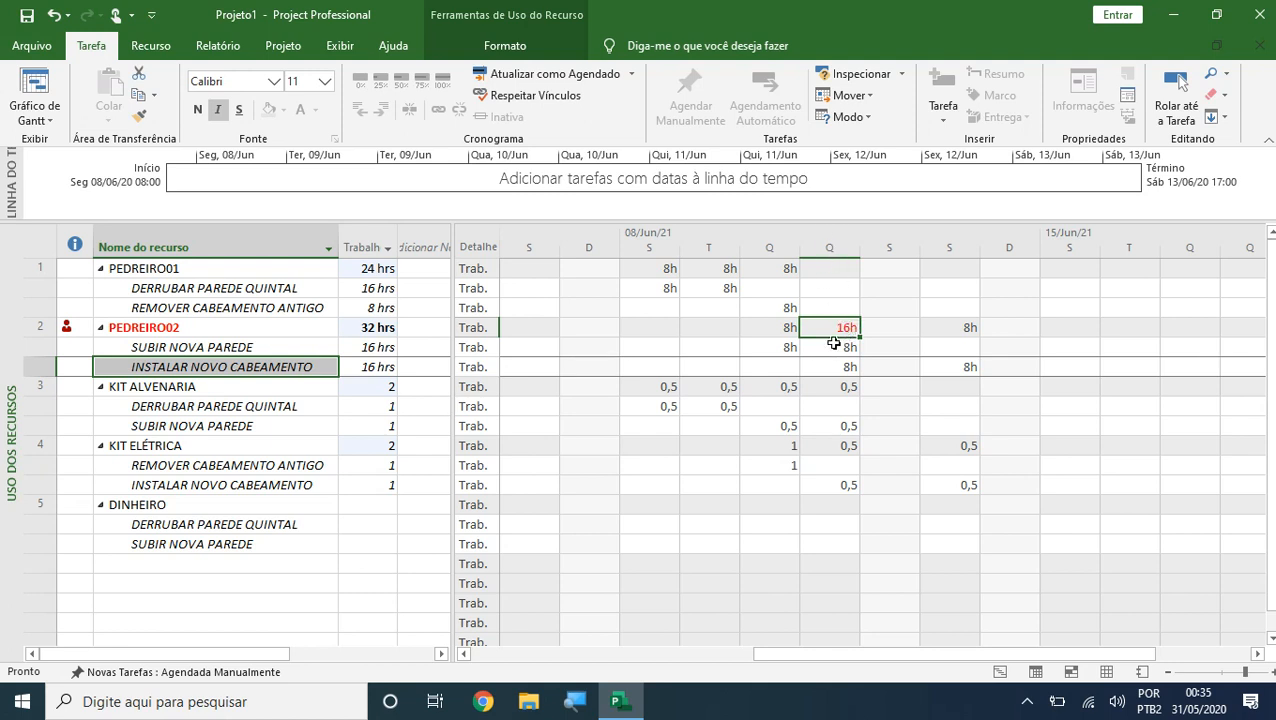
drag(838, 347, 837, 363)
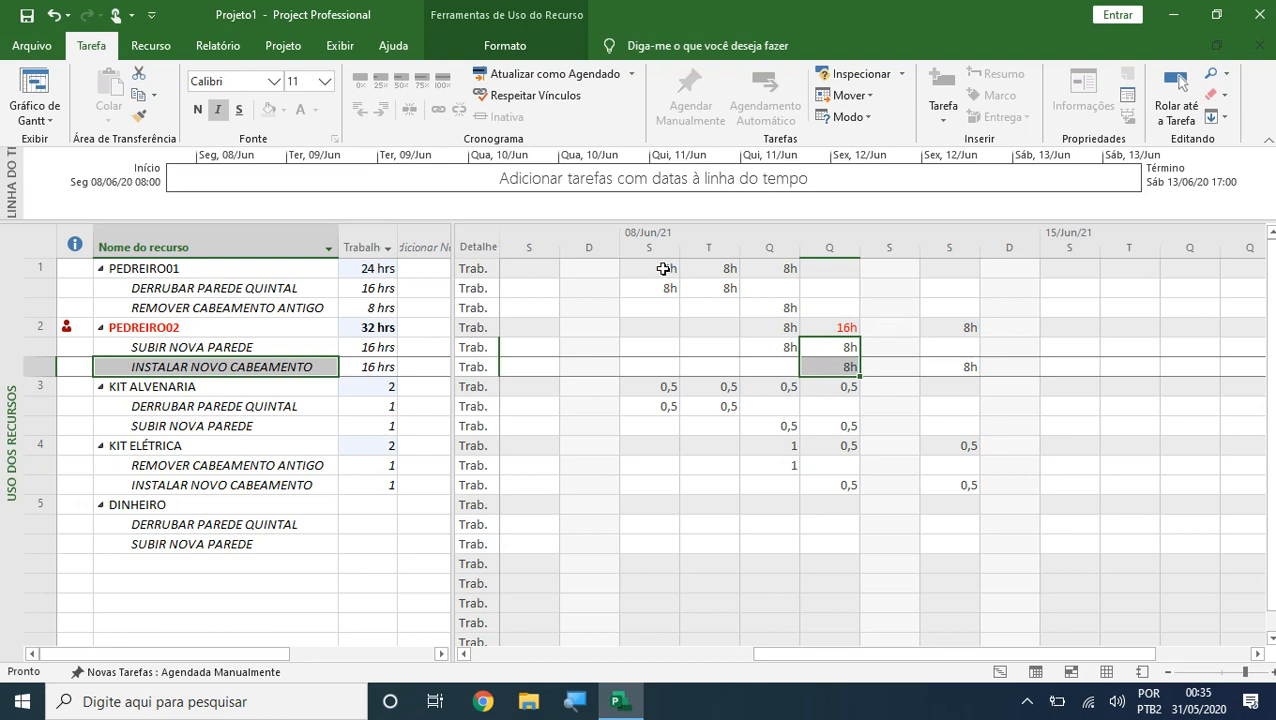
drag(666, 266, 938, 370)
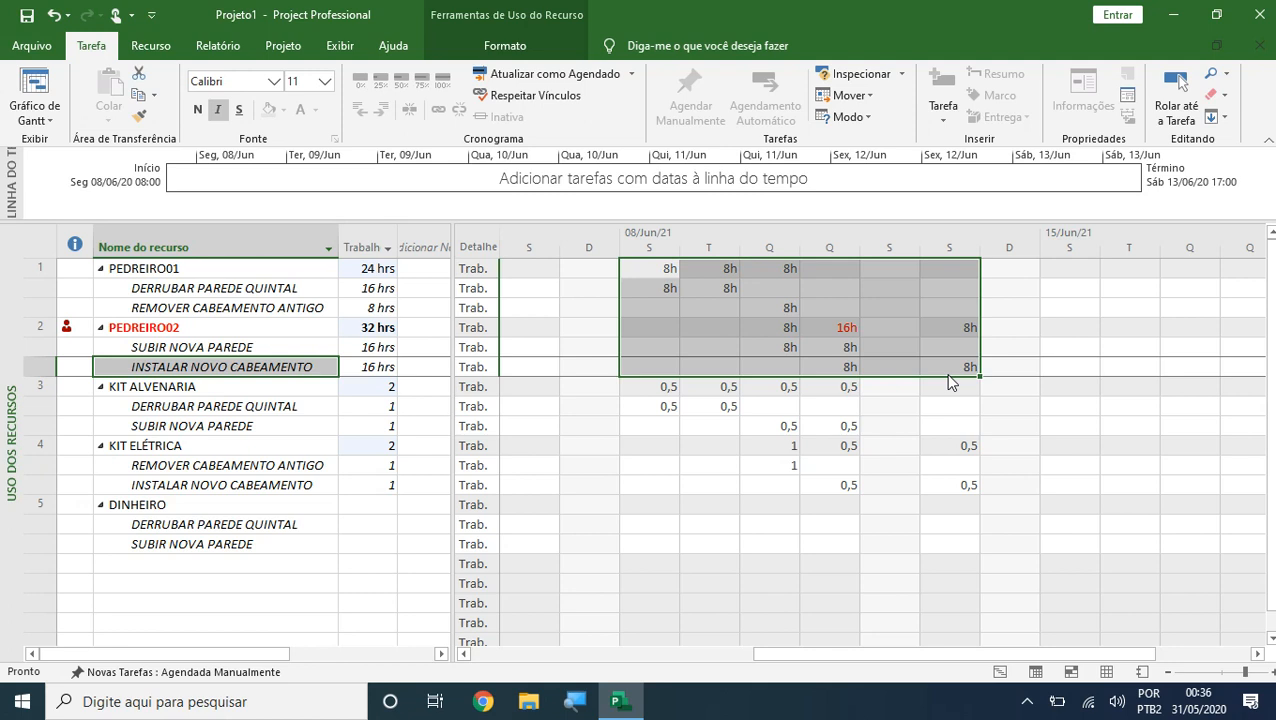
click(790, 365)
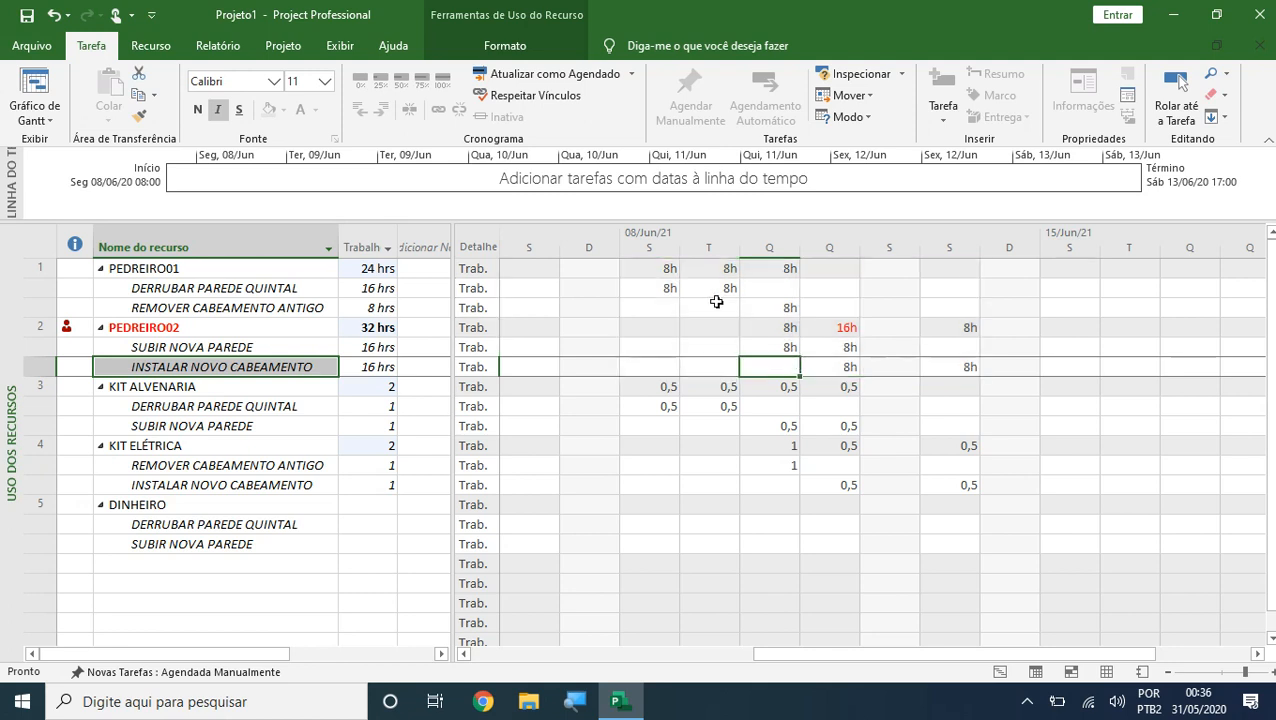
Step: Set PEDREIRO01's work on DERRUBAR PAREDE QUINTAL to 6 hours on both Monday and Tuesday
click(662, 292)
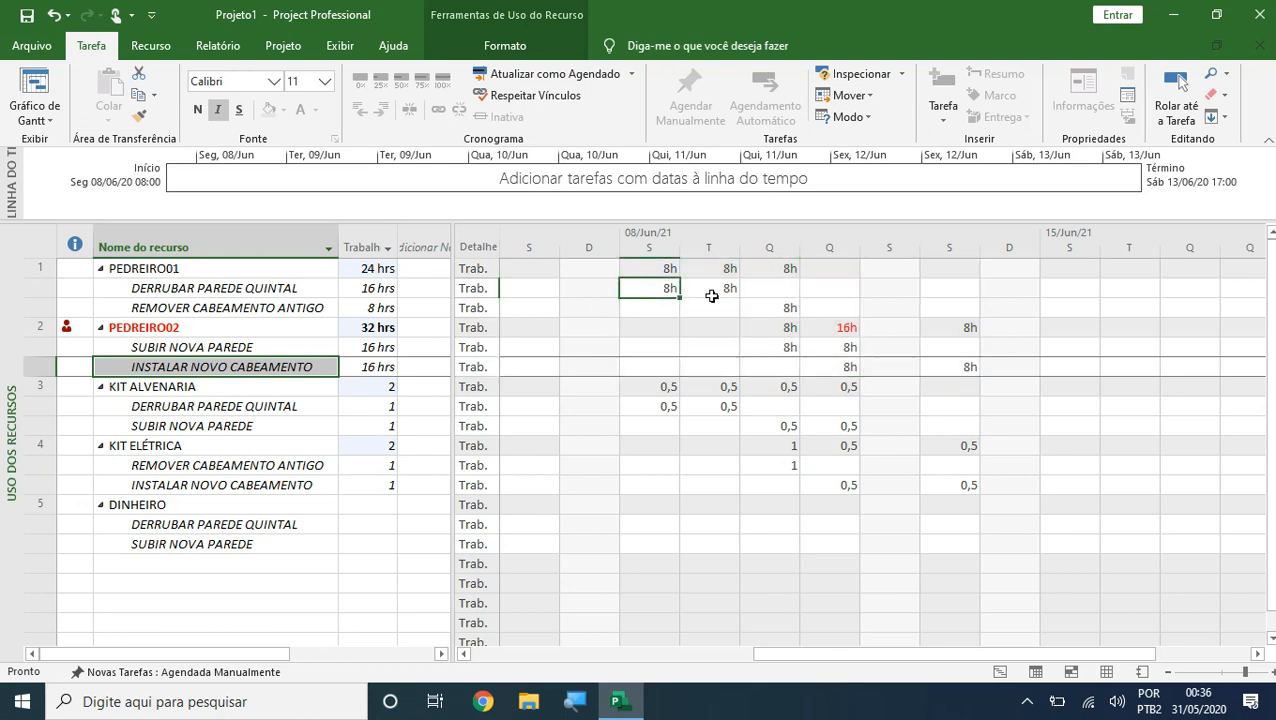
text(6)
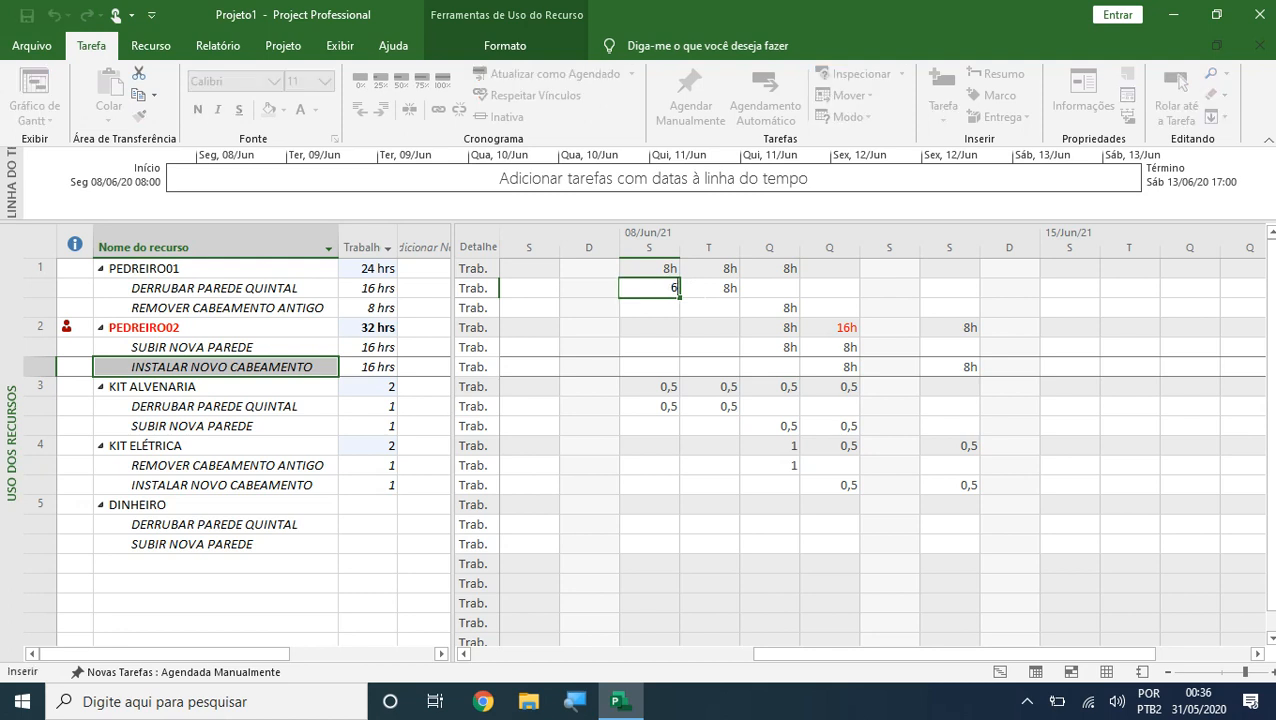
click(717, 297)
text(6)
key(Return)
drag(655, 268, 746, 293)
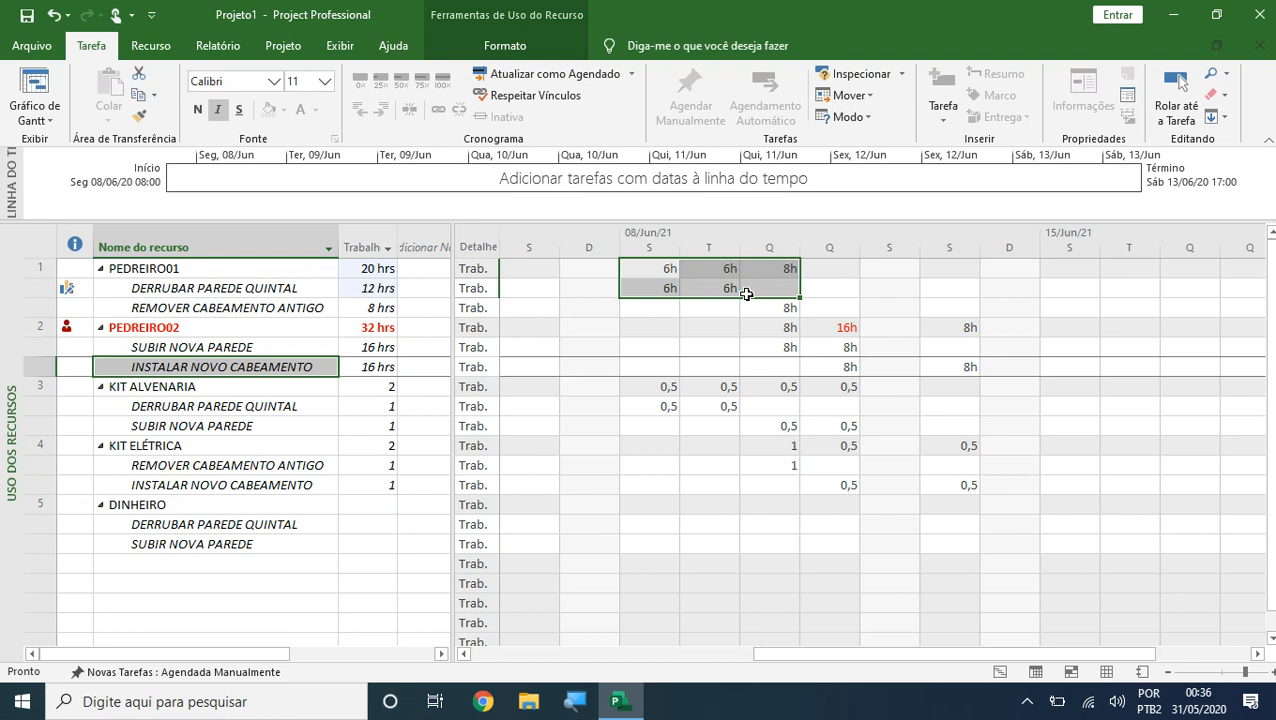
Step: Set PEDREIRO01's work on REMOVER CABEAMENTO ANTIGO to 7 hours on Wednesday
click(762, 308)
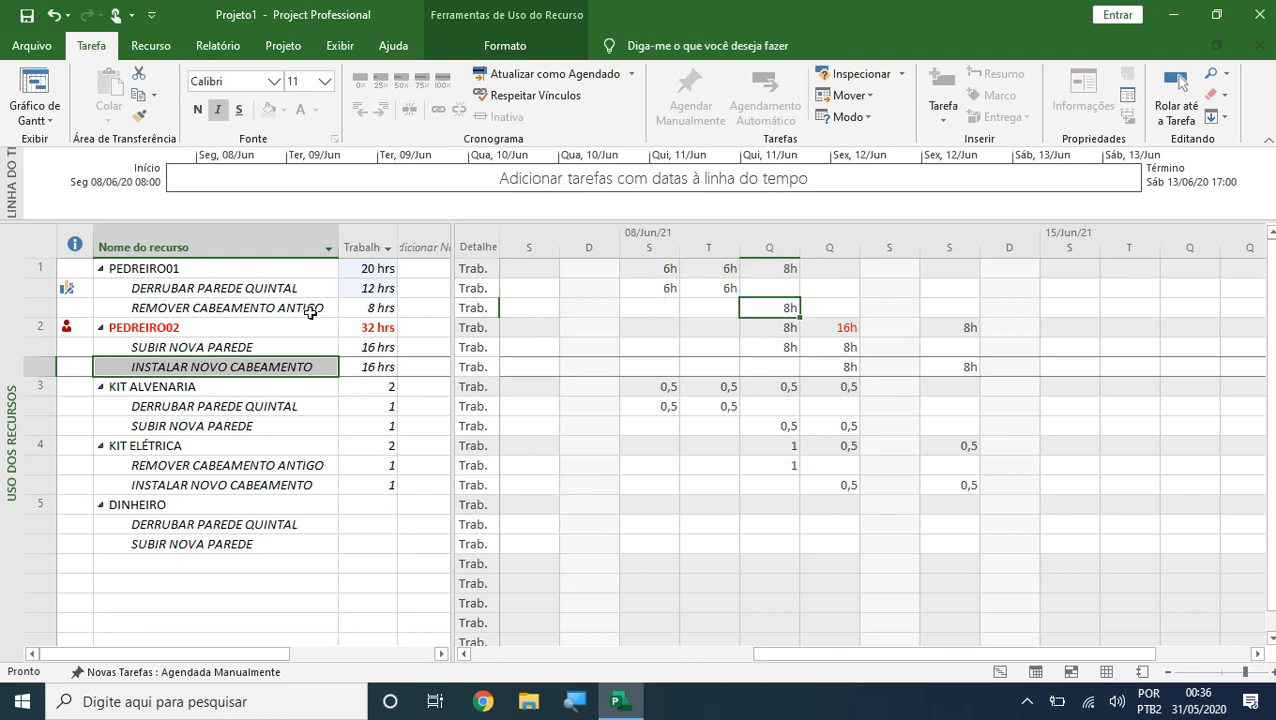
text(7)
key(Return)
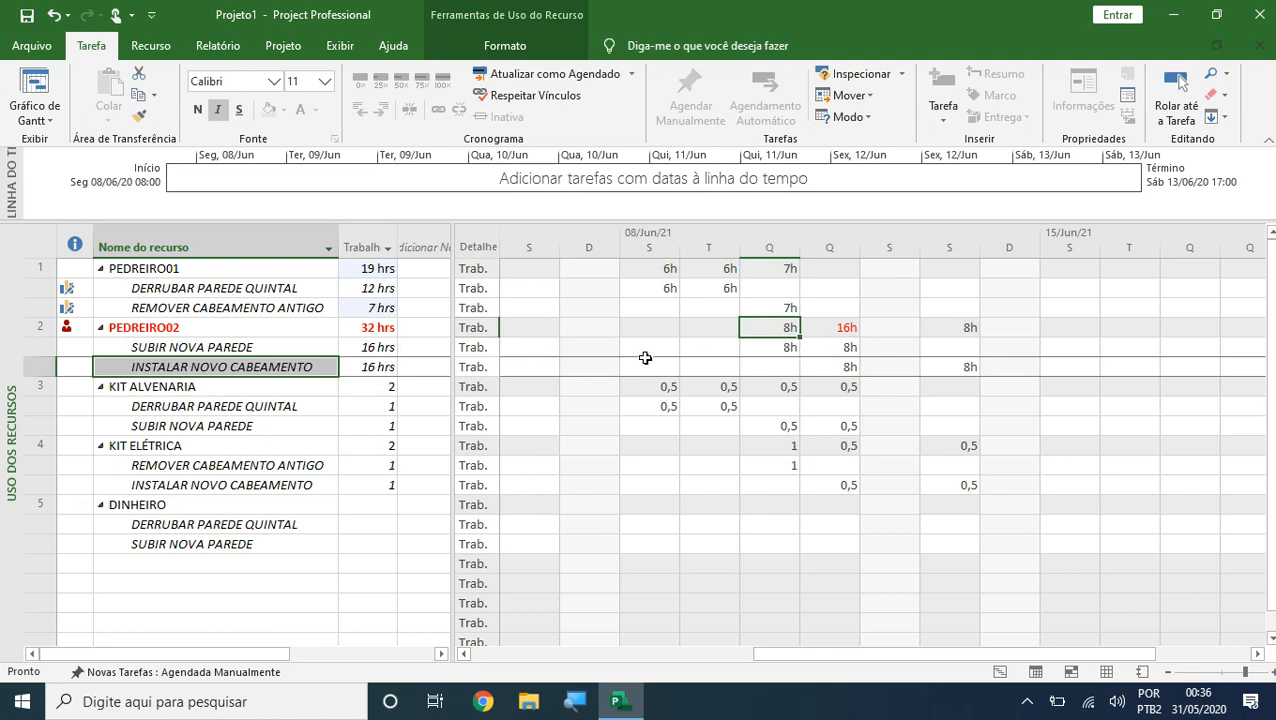
Step: Set PEDREIRO02's work on SUBIR NOVA PAREDE to 5 hours on Thursday
click(782, 347)
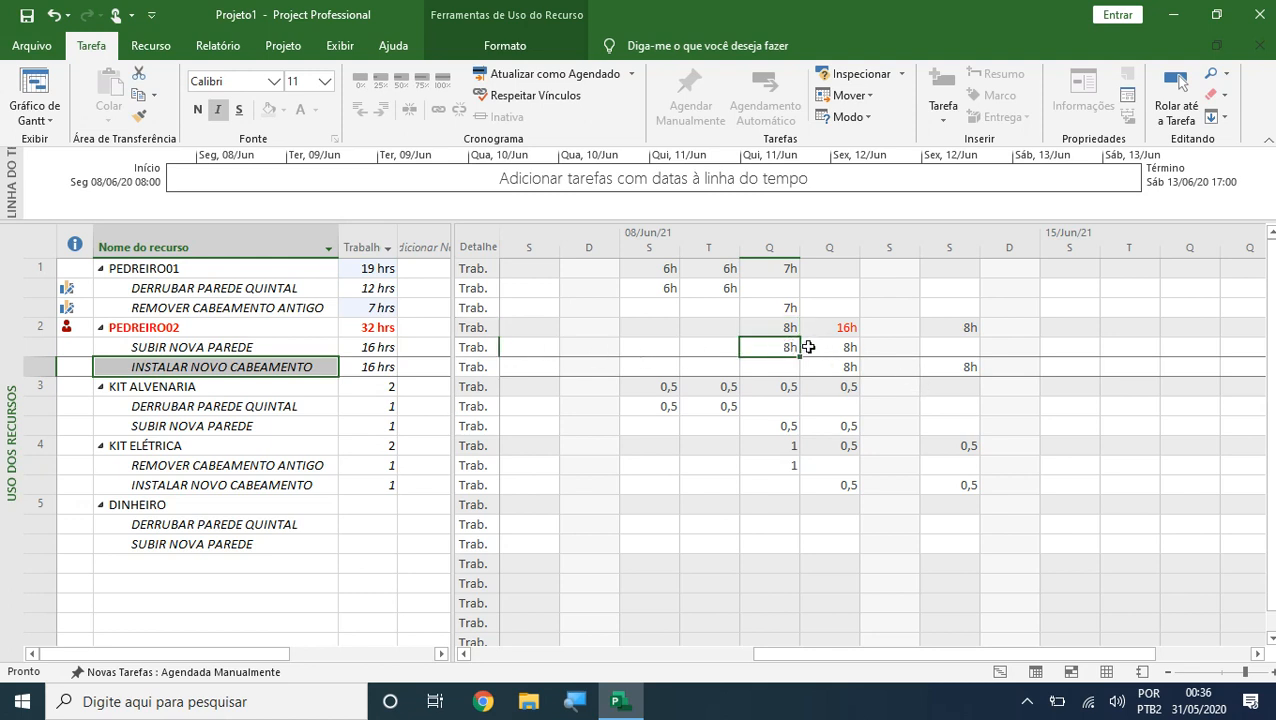
drag(802, 347, 826, 373)
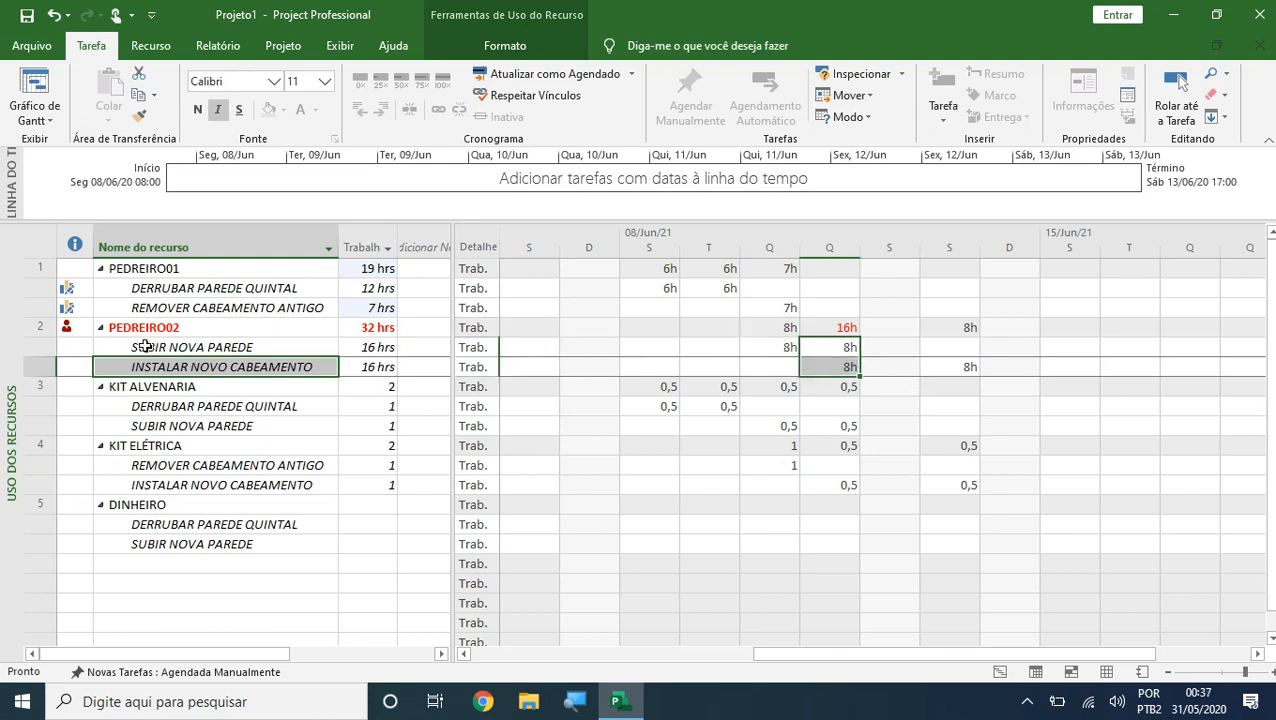
click(848, 347)
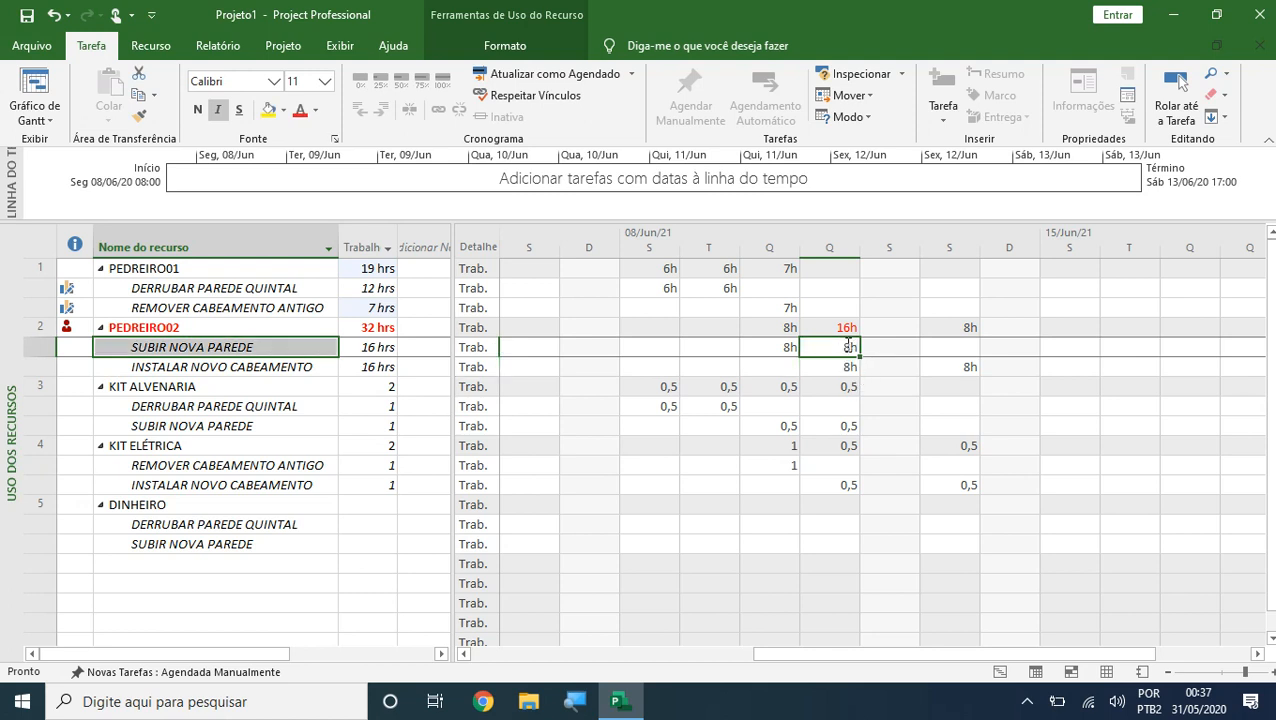
text(5)
key(Return)
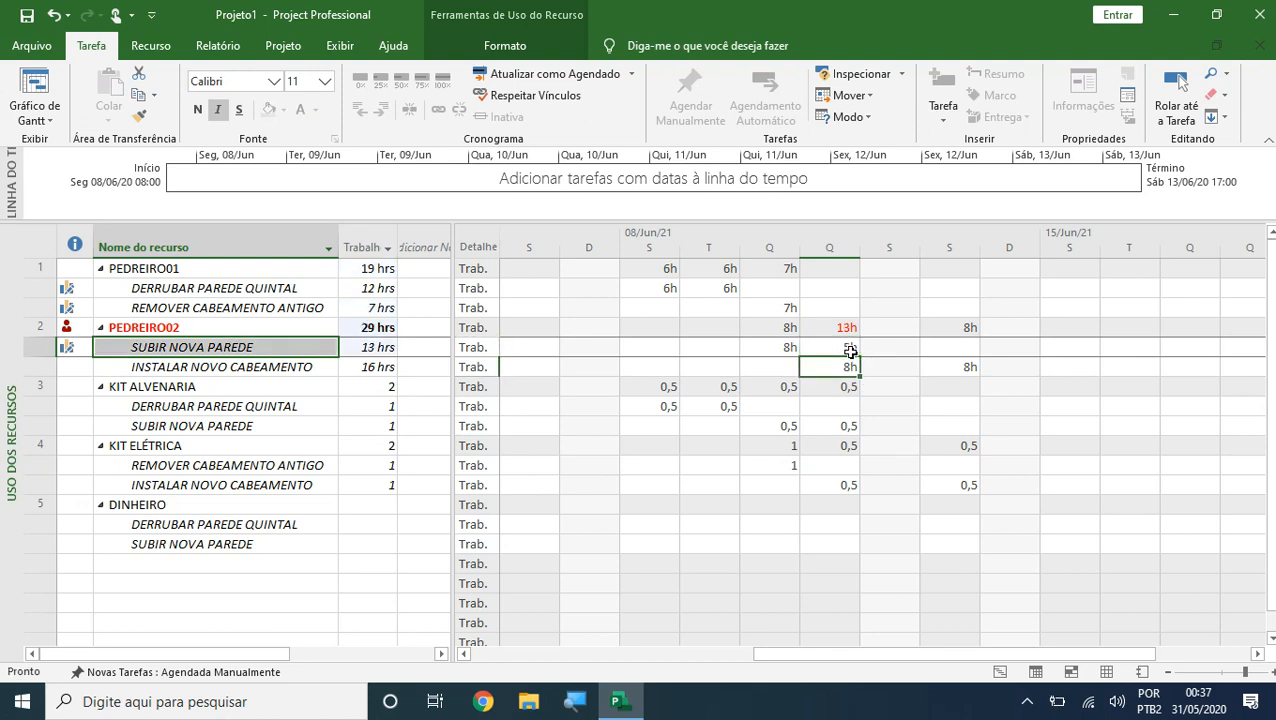
Step: Set PEDREIRO02's work on INSTALAR NOVO CABEAMENTO to 3 hours on Thursday
text(83)
key(Return)
click(839, 366)
text(3)
key(Return)
click(833, 327)
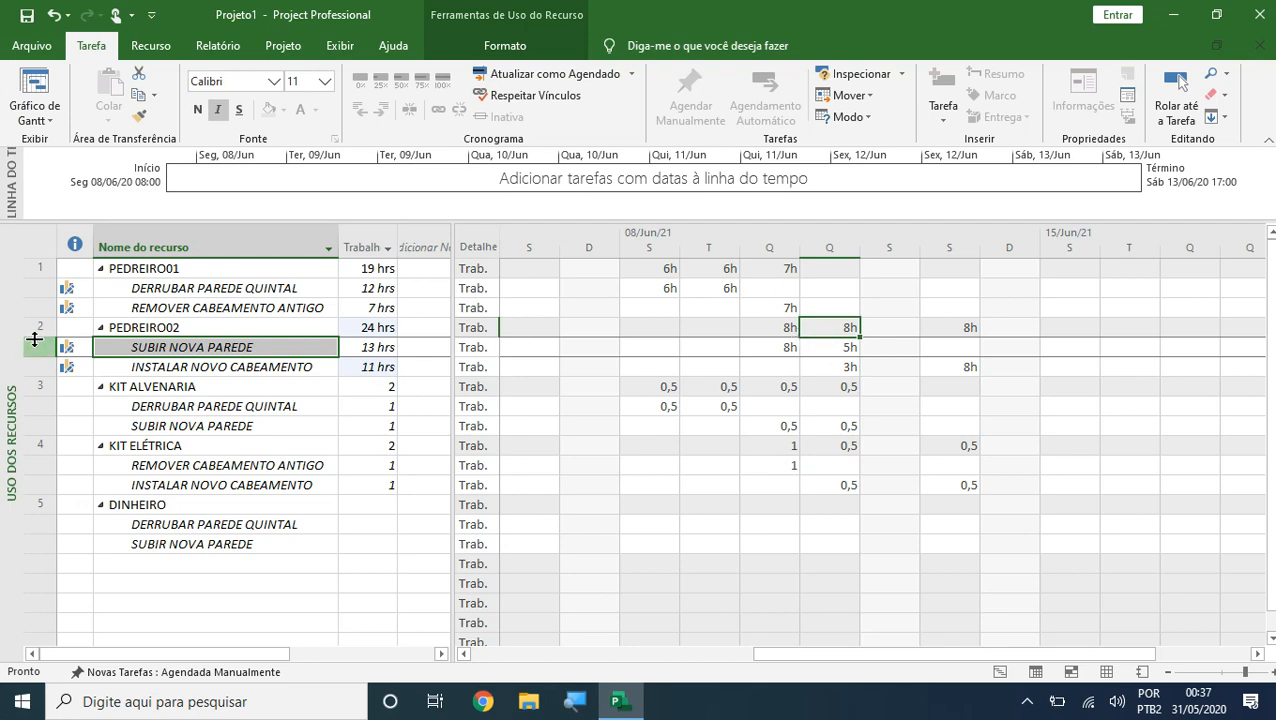
click(125, 334)
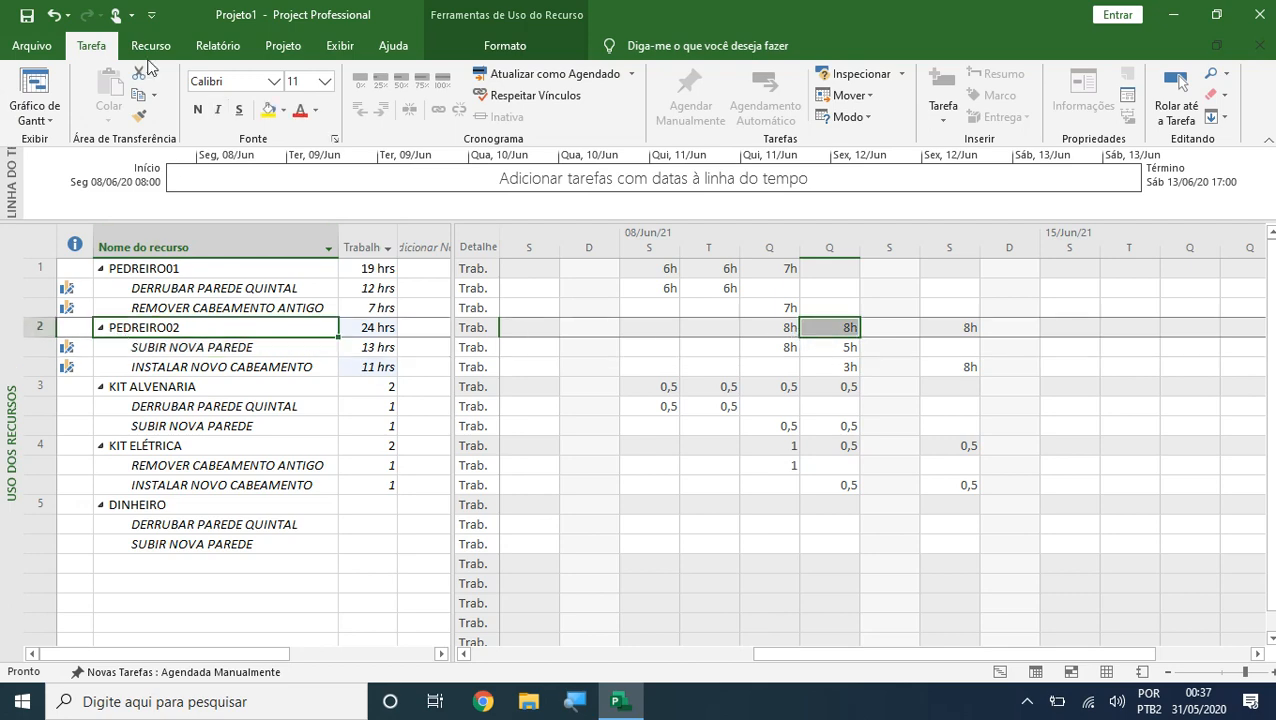
Step: Look at the Gantt chart, return to the resource usage view, and examine the KIT ALVENARIA and KIT ELÉTRICA quantities per task
click(34, 88)
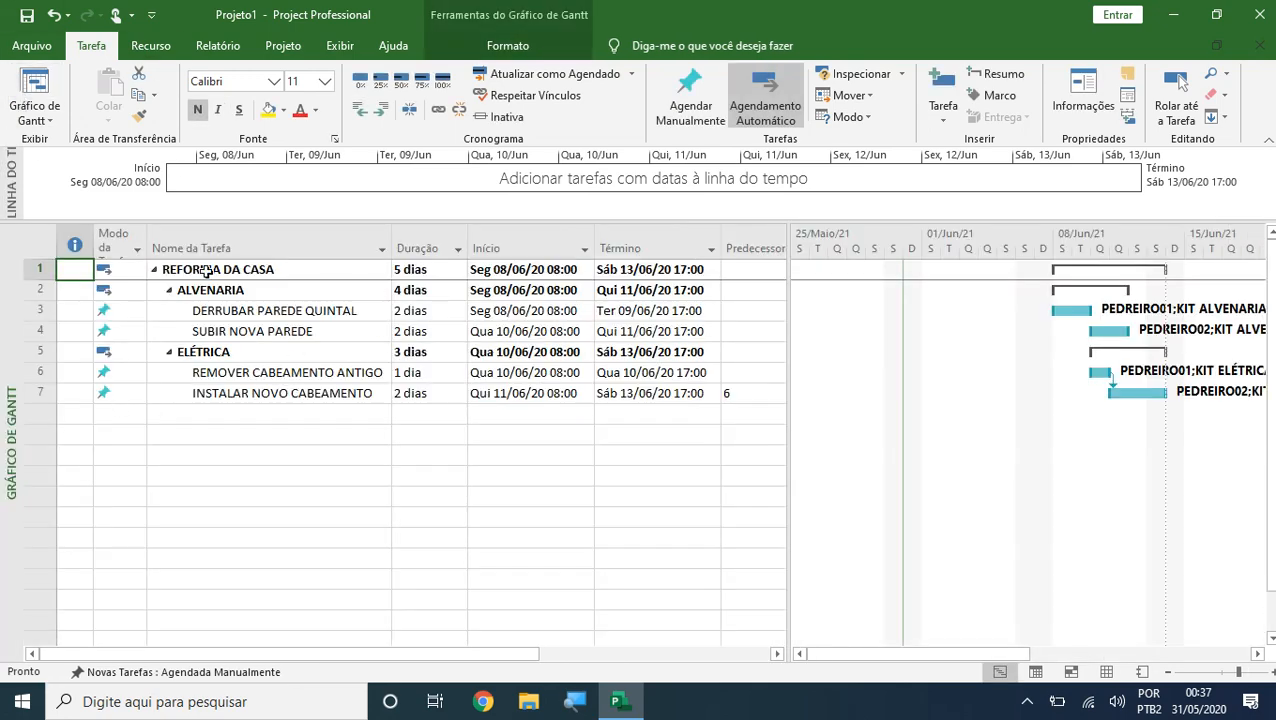
click(55, 121)
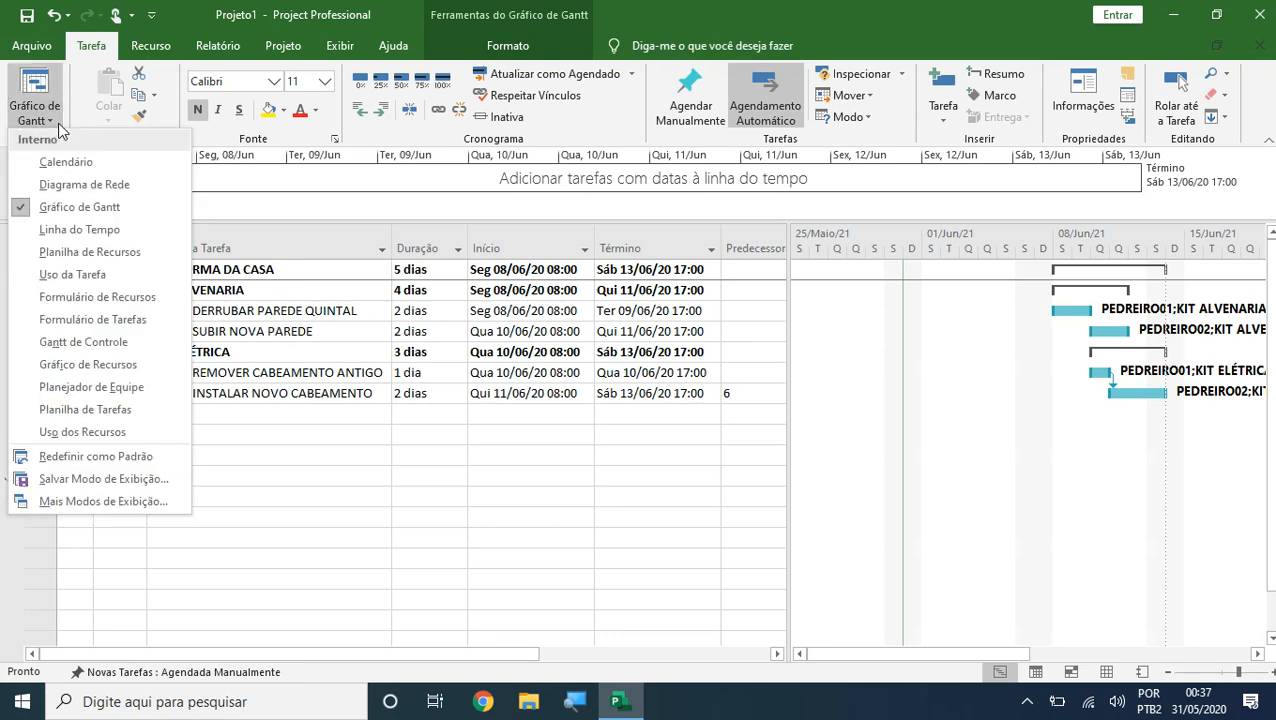
click(147, 432)
click(232, 408)
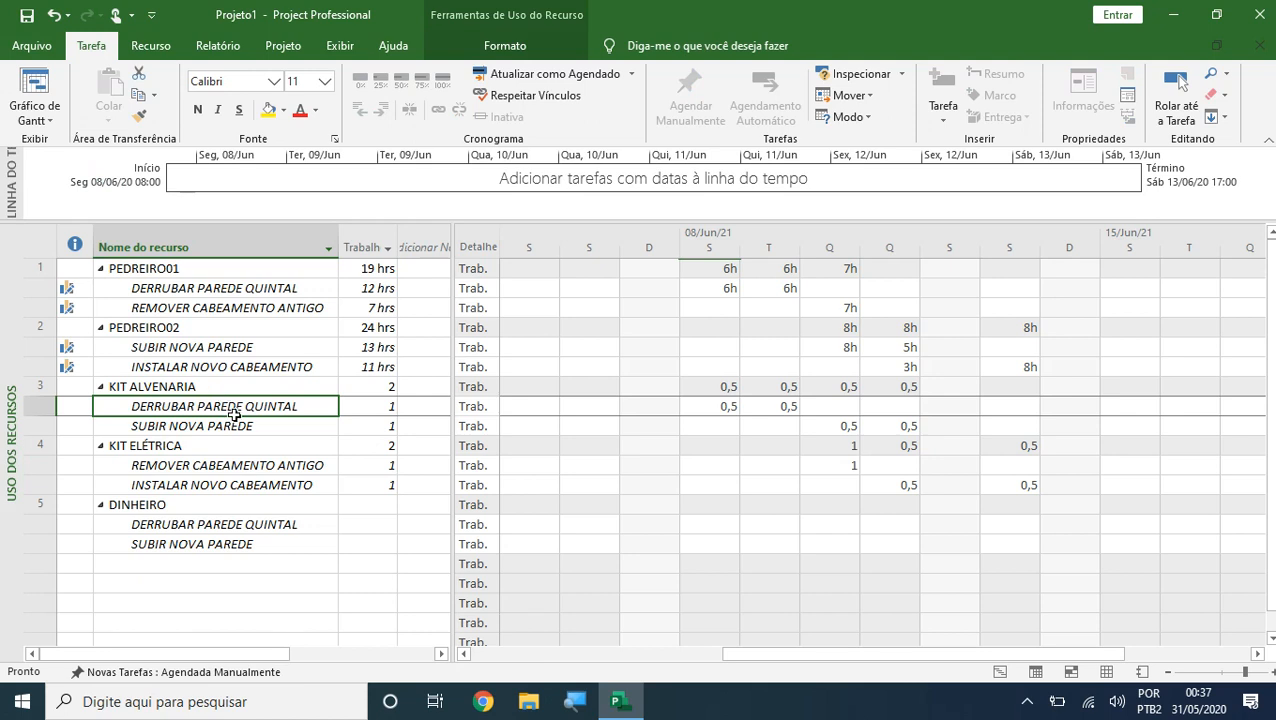
drag(234, 415, 245, 427)
click(386, 407)
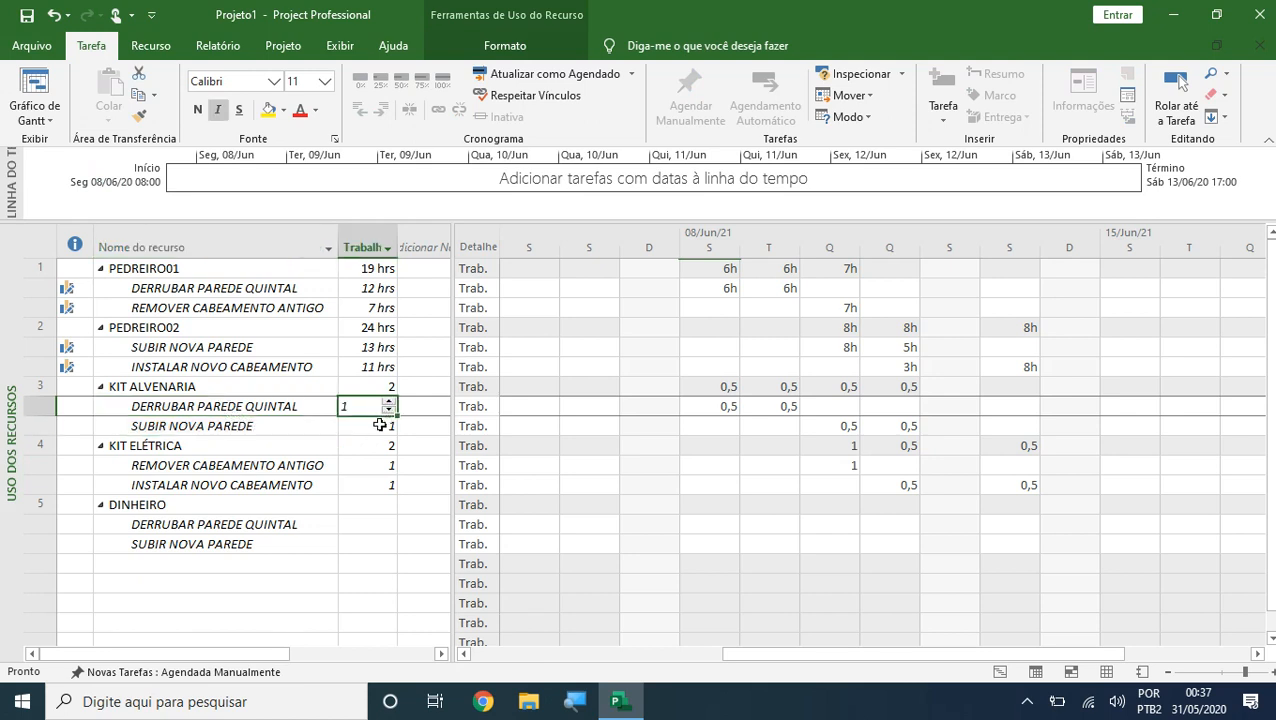
click(345, 427)
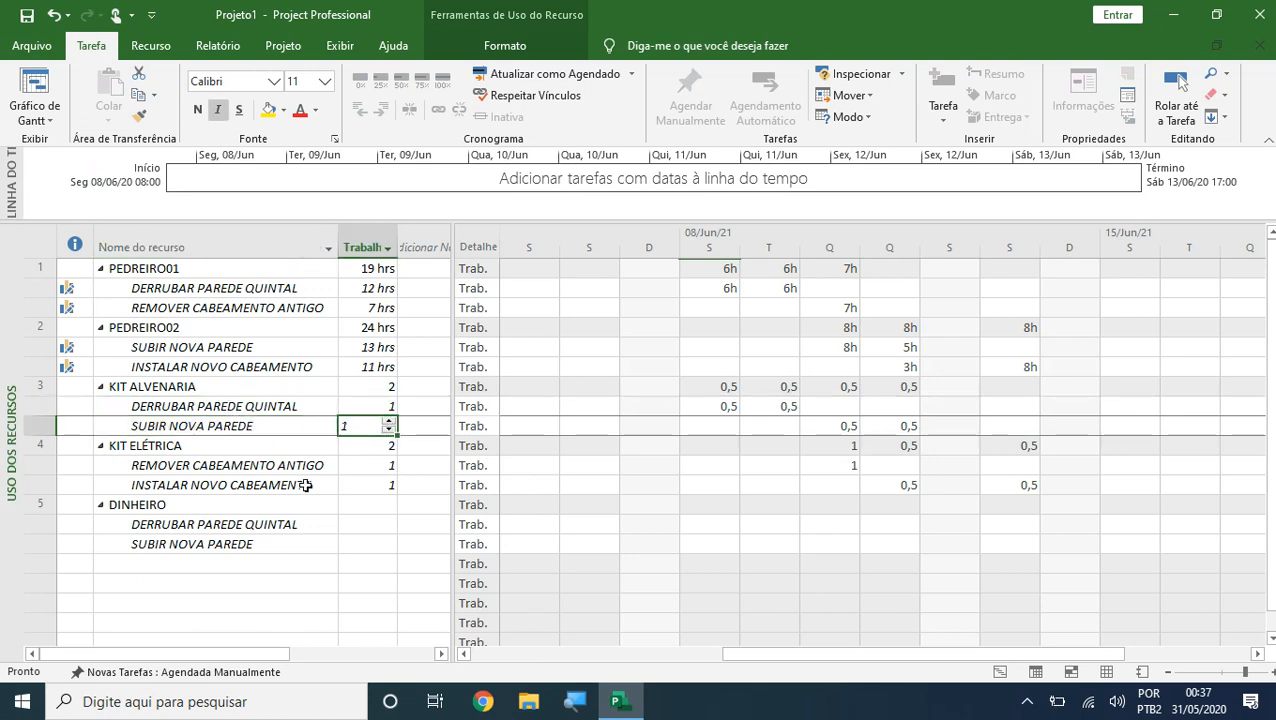
click(248, 392)
drag(245, 408, 224, 484)
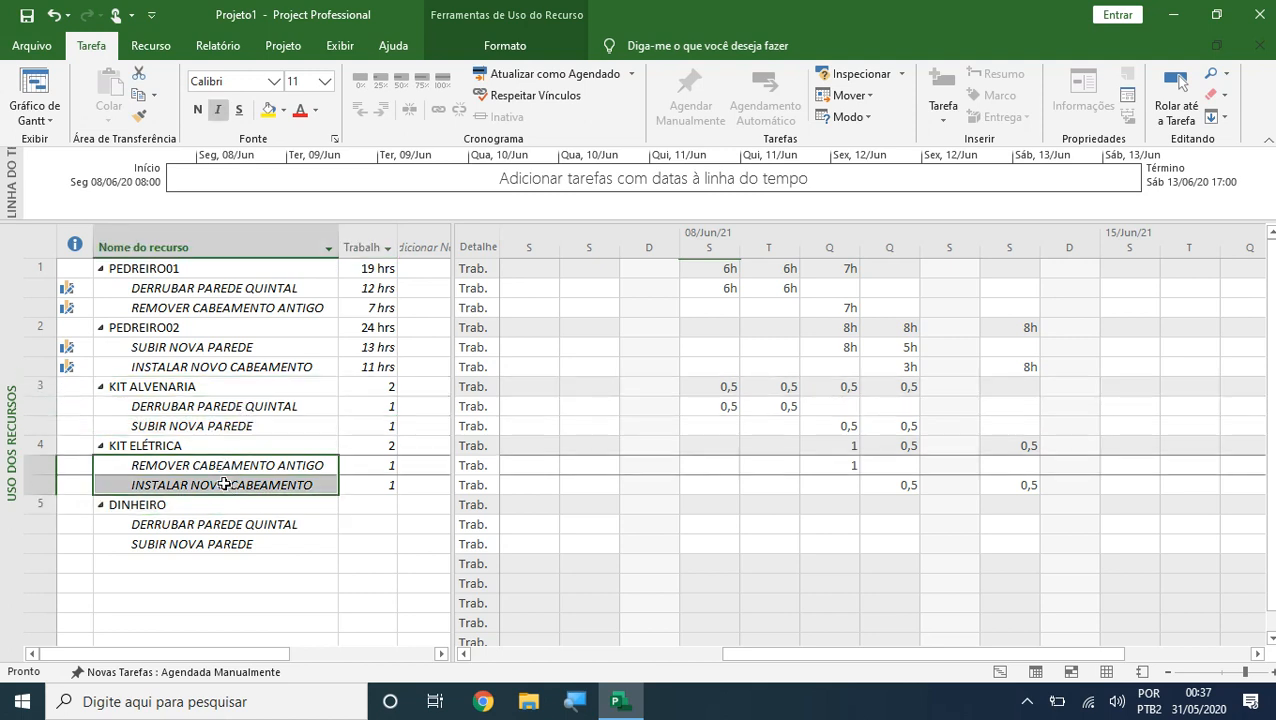
drag(378, 404, 362, 484)
click(313, 489)
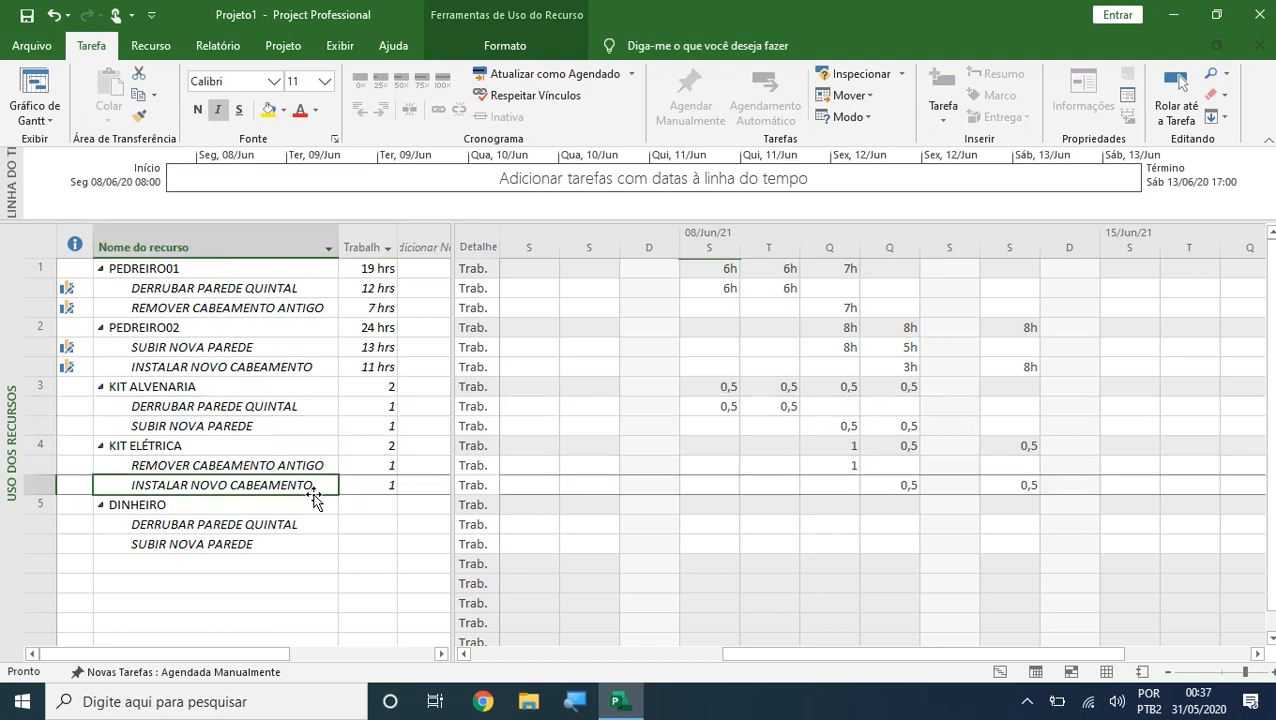
click(366, 409)
click(370, 425)
click(369, 407)
click(369, 424)
click(369, 407)
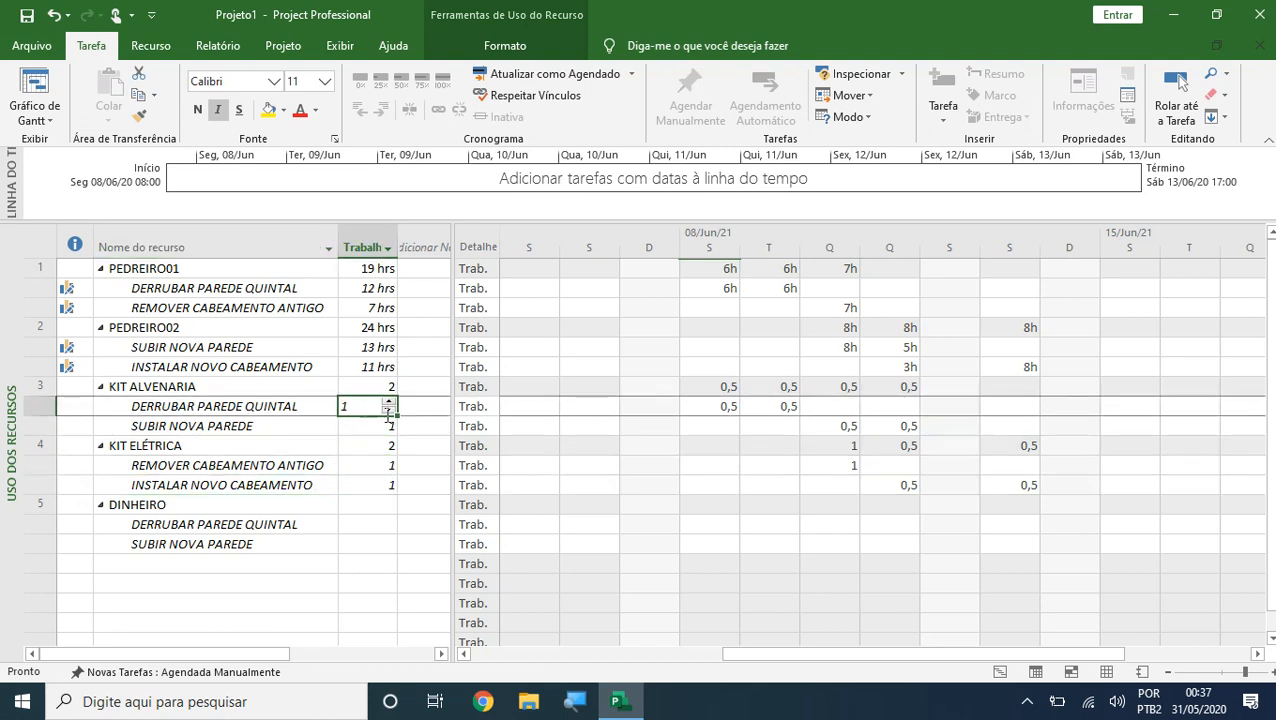
click(264, 424)
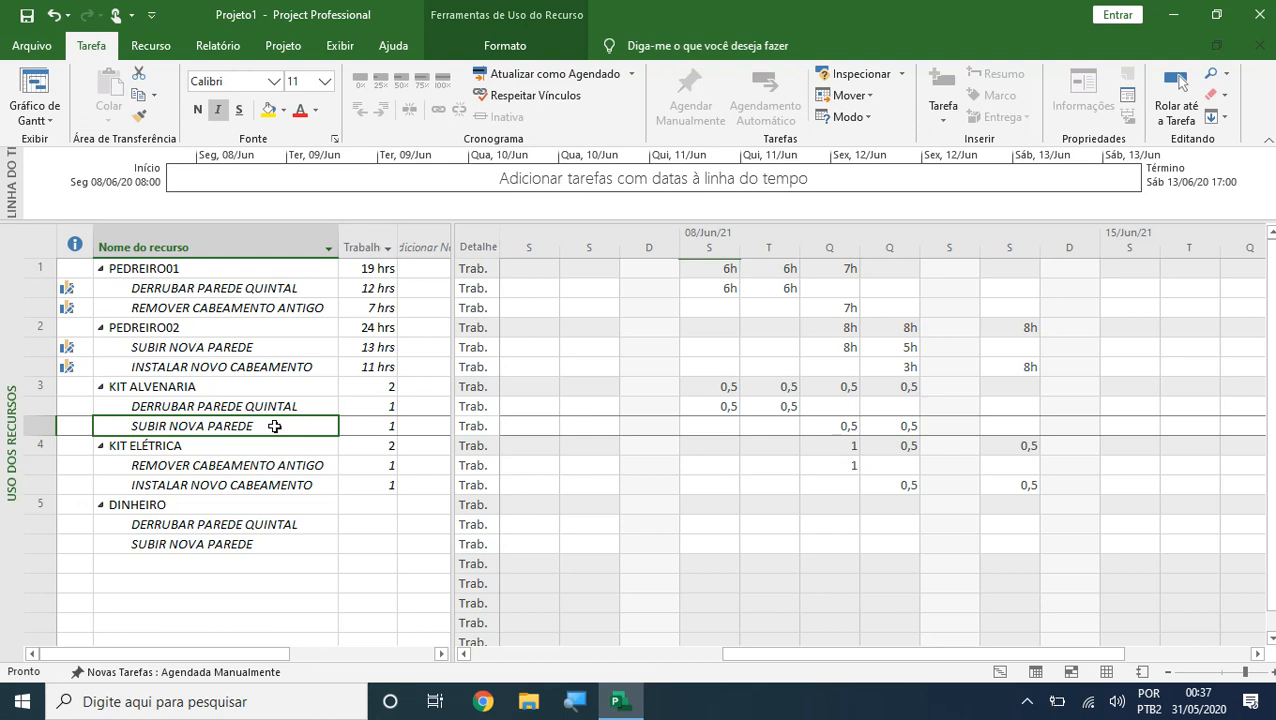
Step: Set the KIT ALVENARIA quantity to 0,5 for both DERRUBAR PAREDE QUINTAL and SUBIR NOVA PAREDE
drag(287, 409, 292, 420)
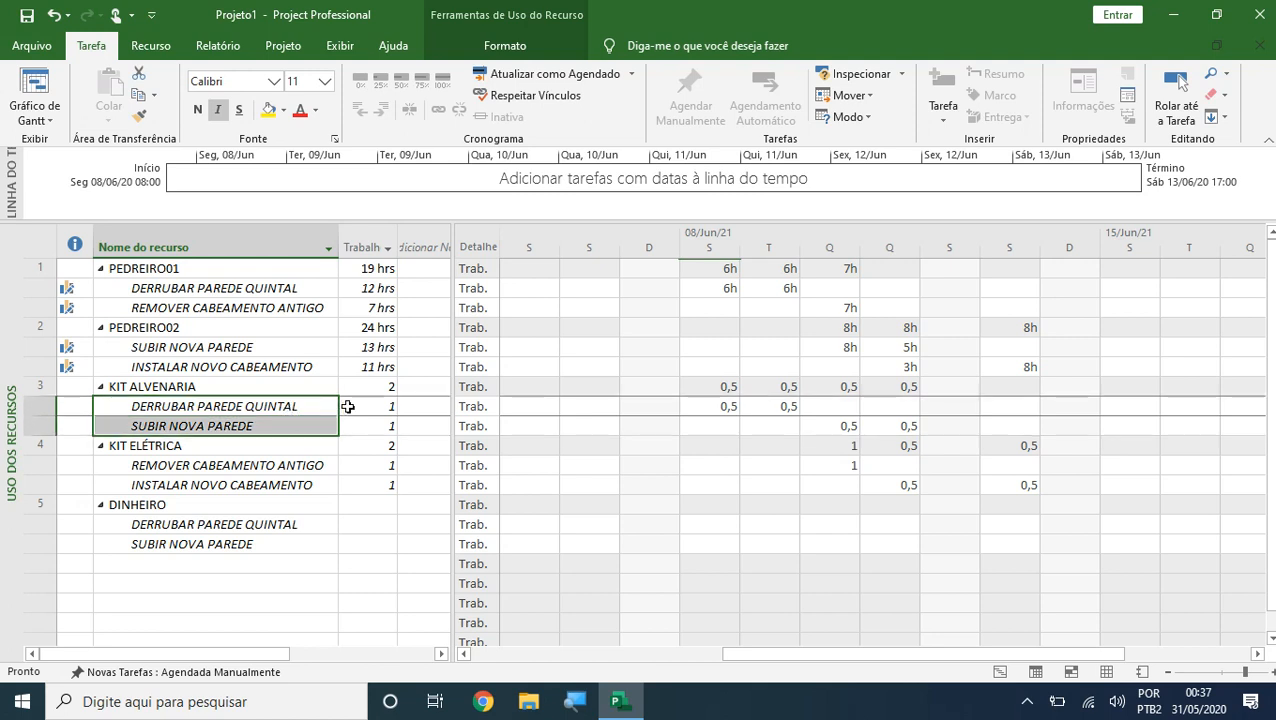
click(368, 404)
click(388, 410)
key(Return)
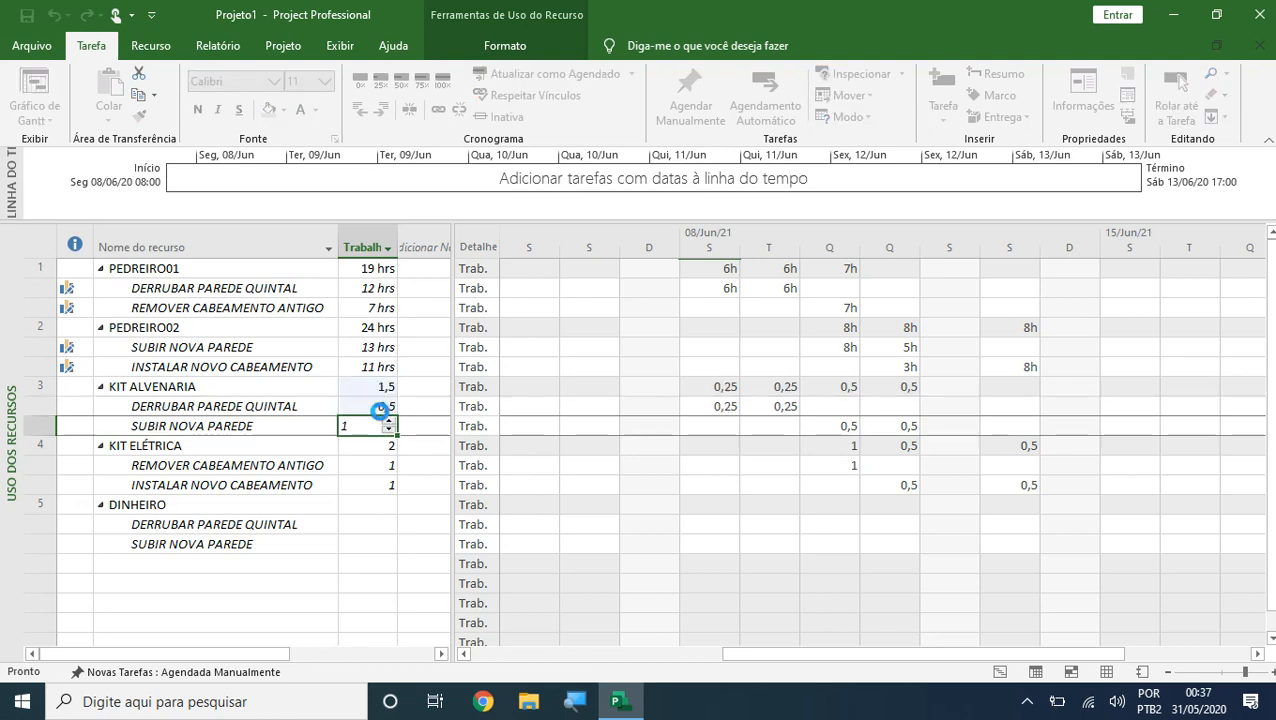
text(0,)
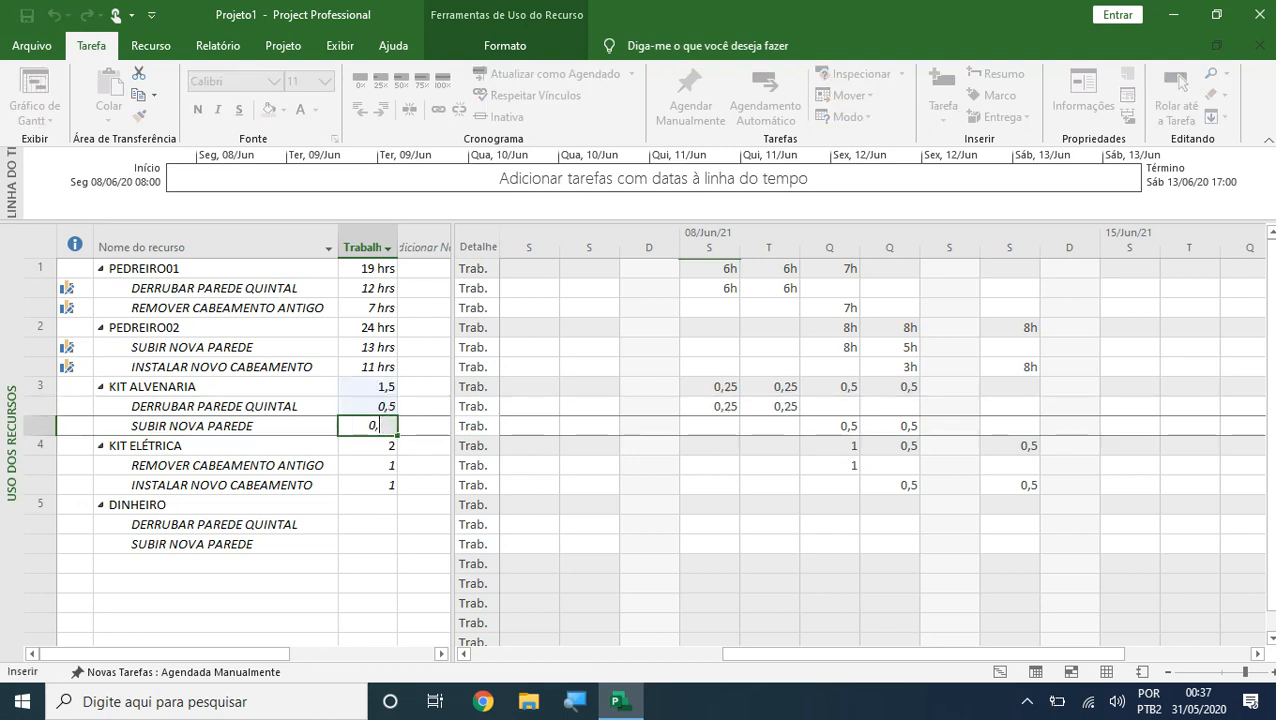
text(5)
key(Return)
Step: Set the KIT ELÉTRICA quantity to 0,5 for both REMOVER CABEAMENTO ANTIGO and INSTALAR NOVO CABEAMENTO
click(350, 500)
click(362, 443)
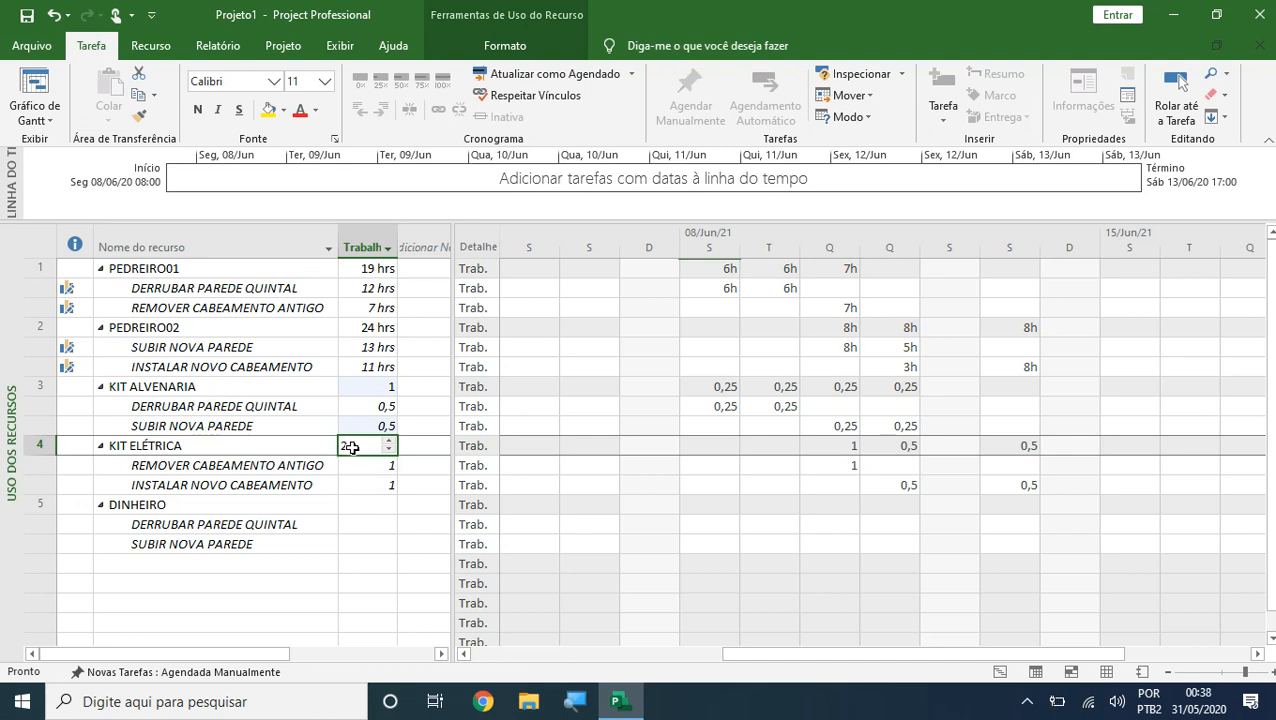
drag(253, 464, 265, 489)
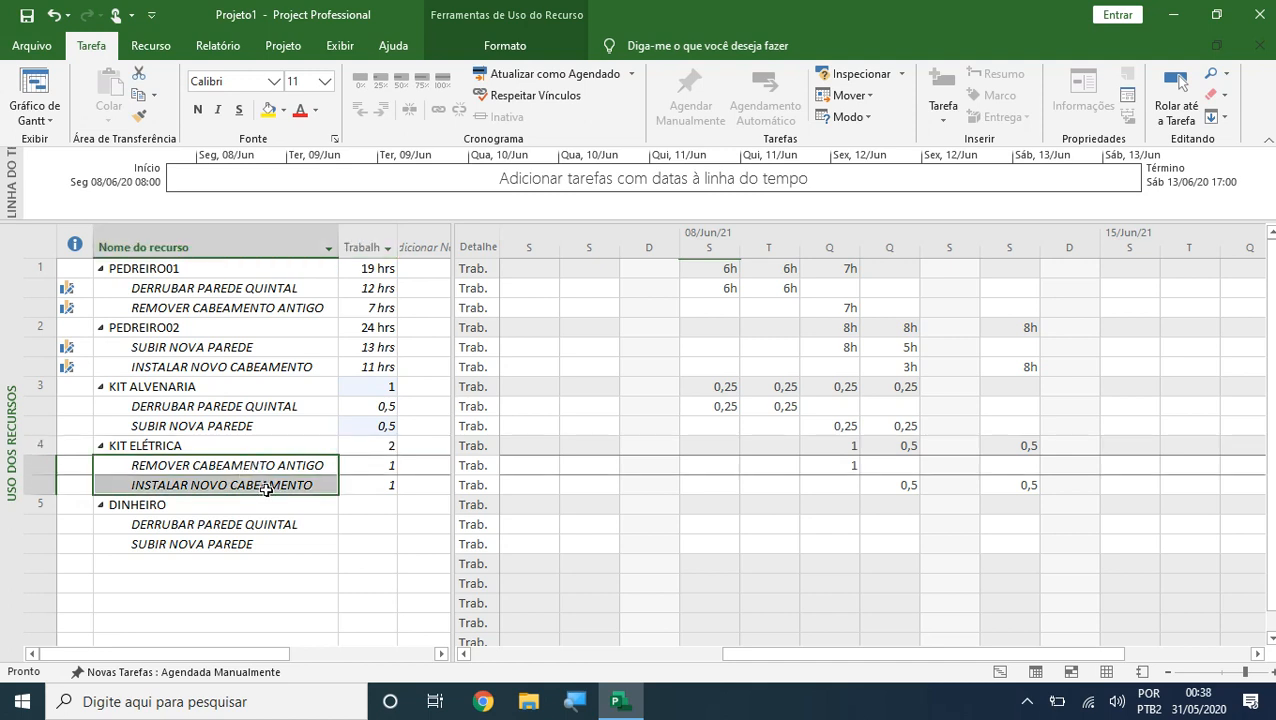
double_click(355, 465)
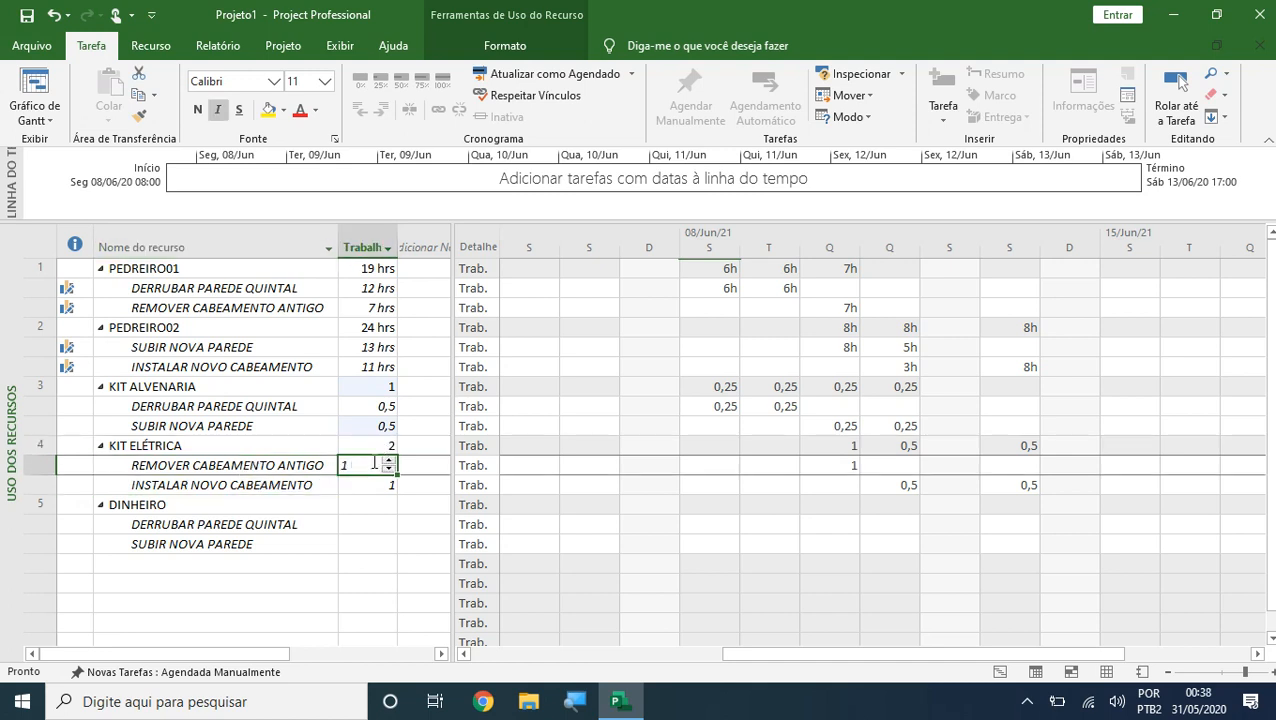
text(0,5)
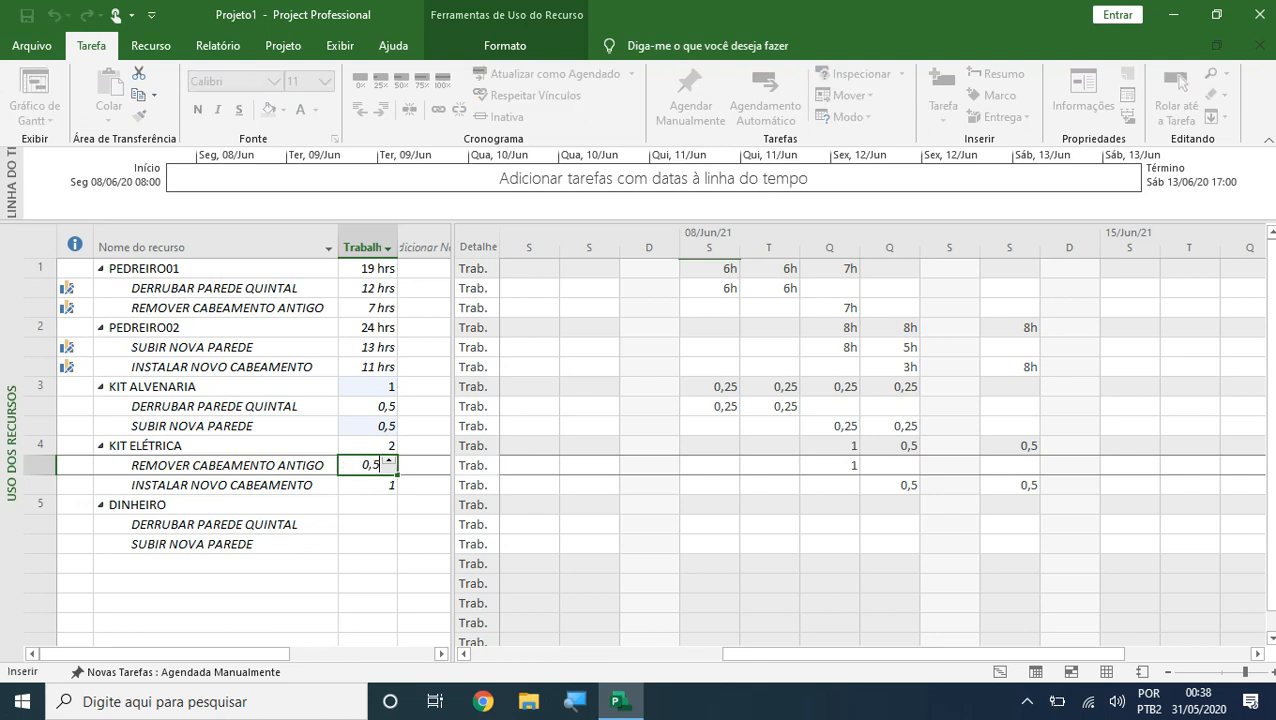
key(Return)
text(0,5)
key(Return)
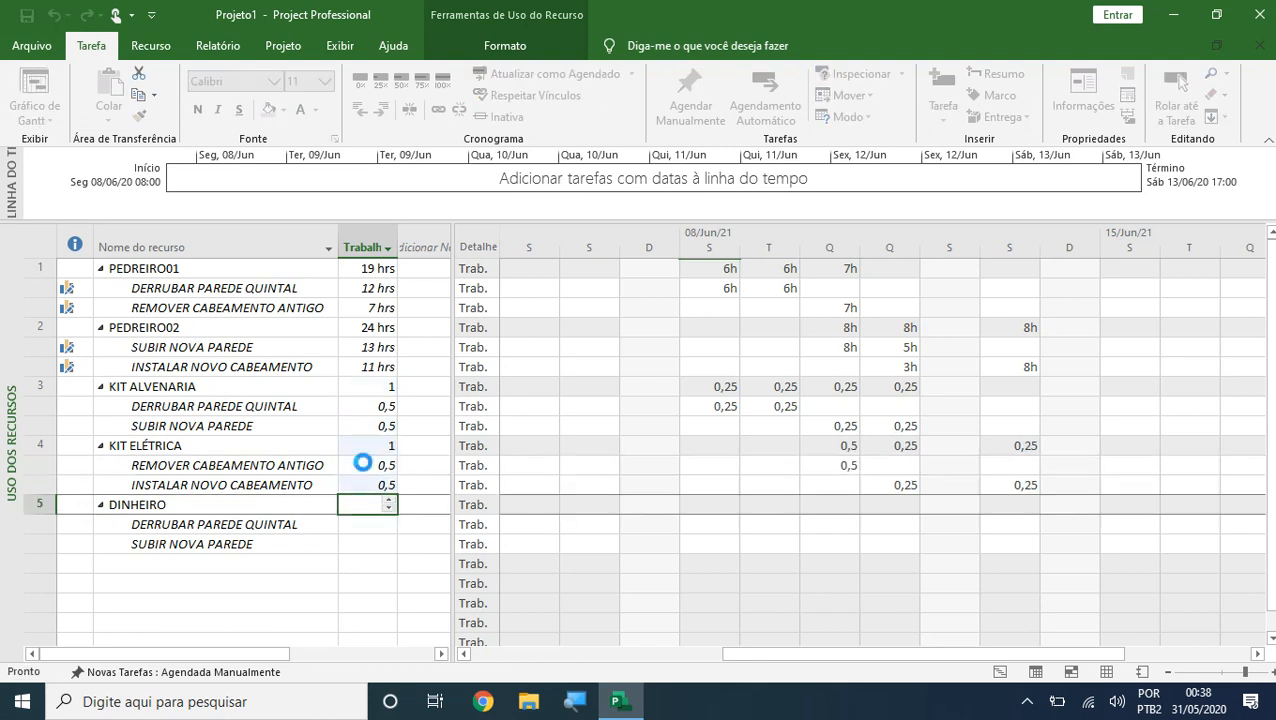
Step: Review the total quantities of both kits, the tasks under DINHEIRO, and the complete resource list
double_click(355, 447)
click(256, 390)
click(344, 381)
click(383, 452)
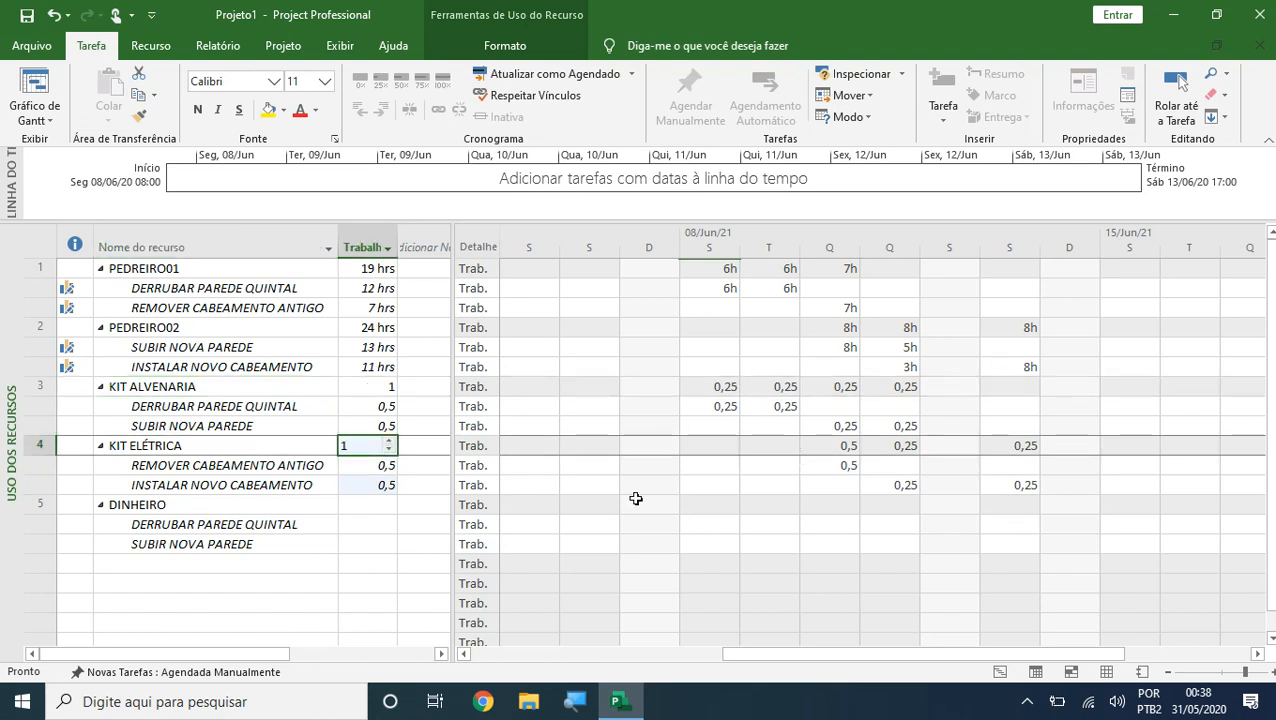
click(170, 582)
drag(178, 521, 205, 541)
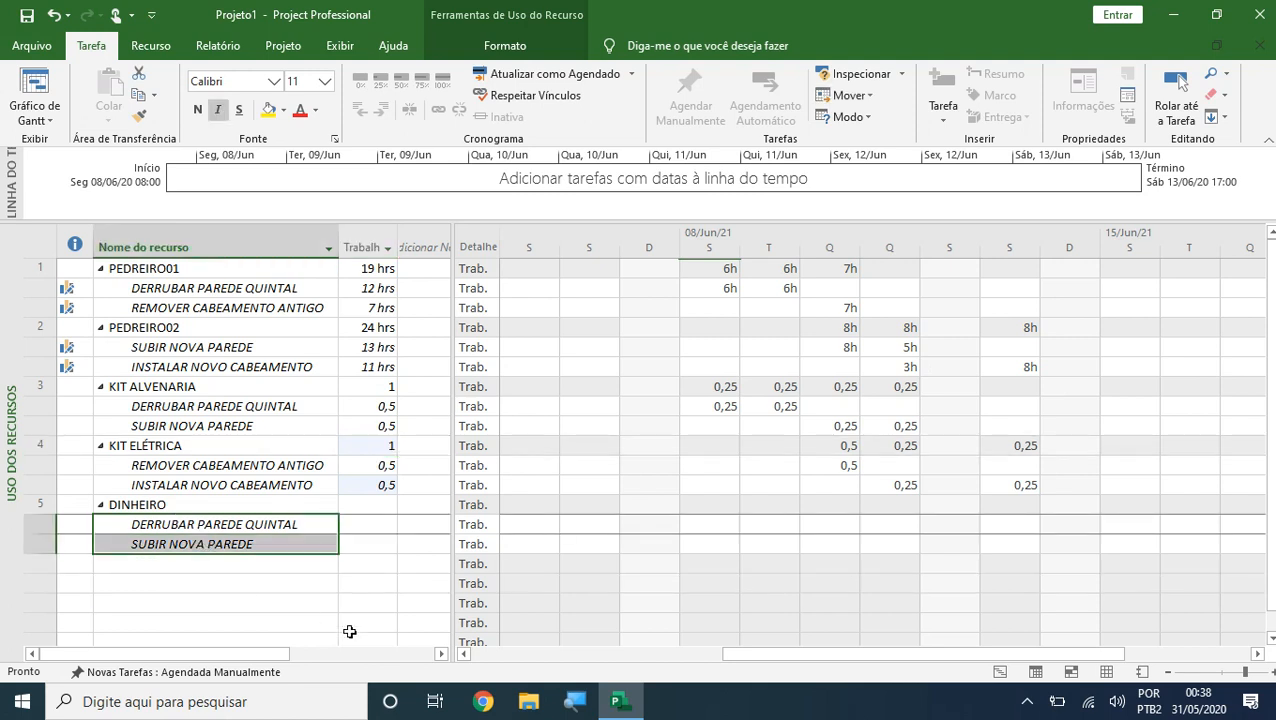
drag(201, 265, 260, 549)
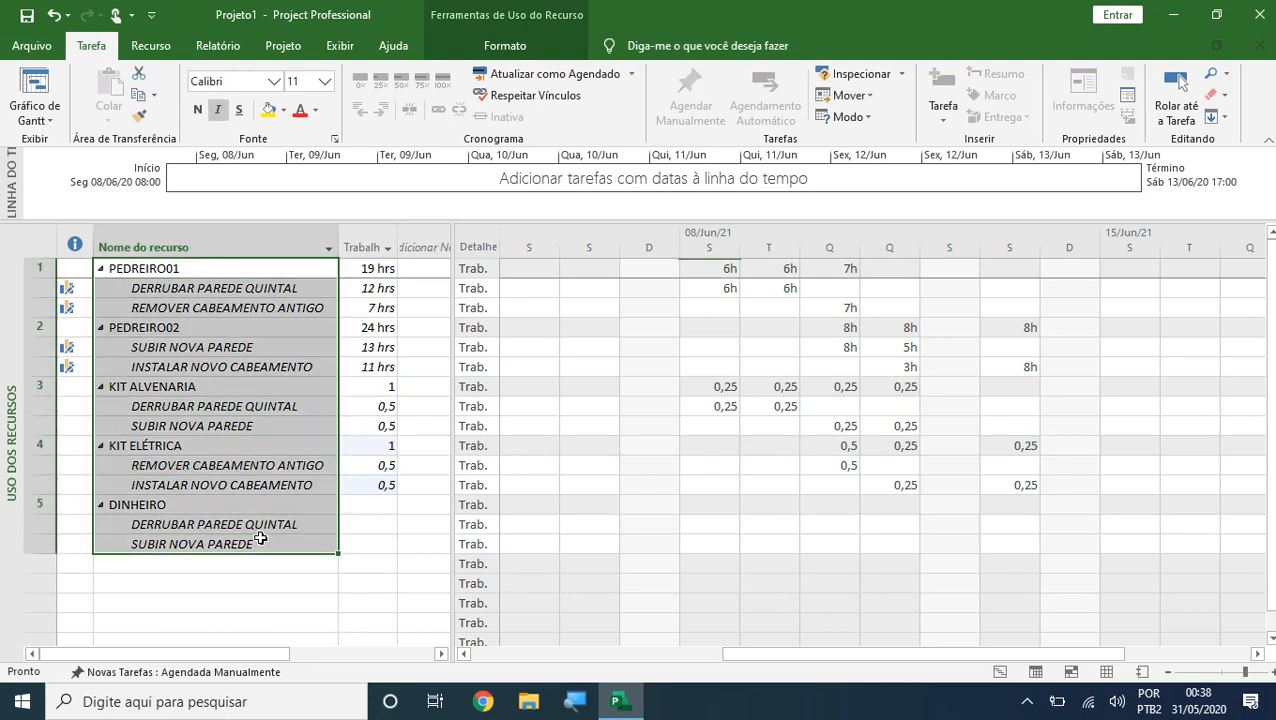
Step: Return to the Gantt chart and check the cost of each resource assigned to DERRUBAR PAREDE QUINTAL
click(34, 100)
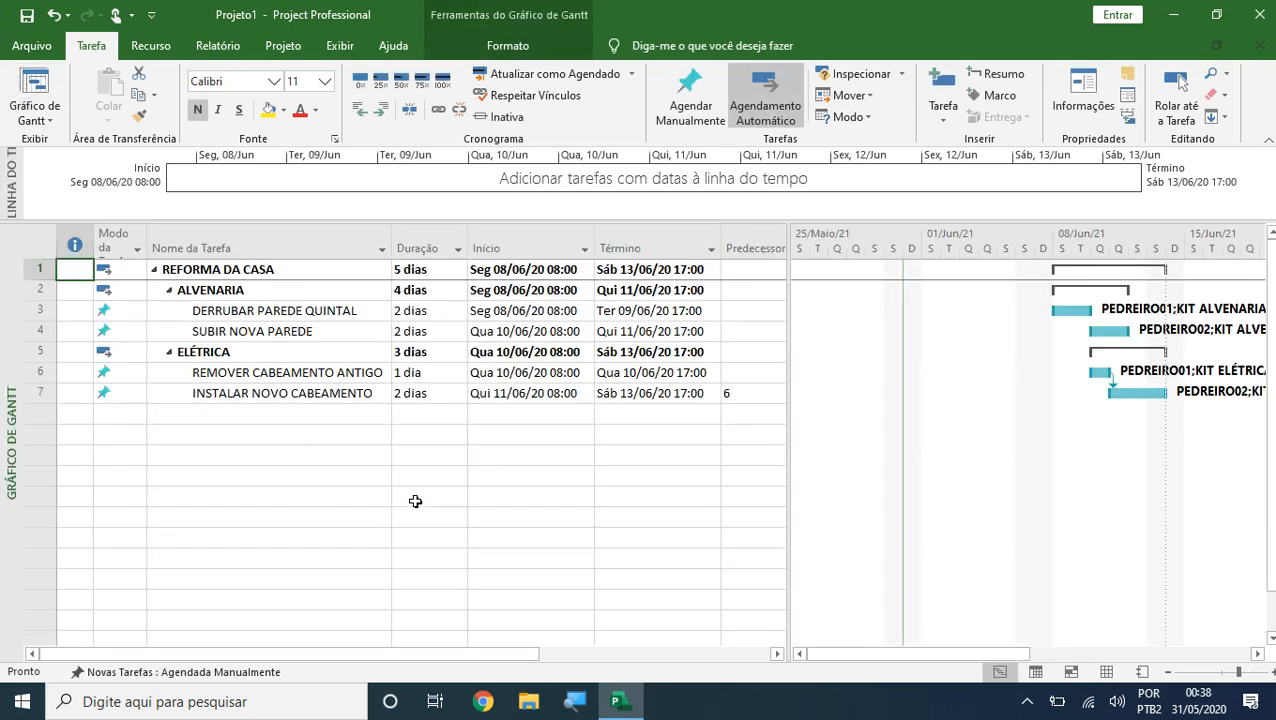
click(305, 312)
double_click(305, 312)
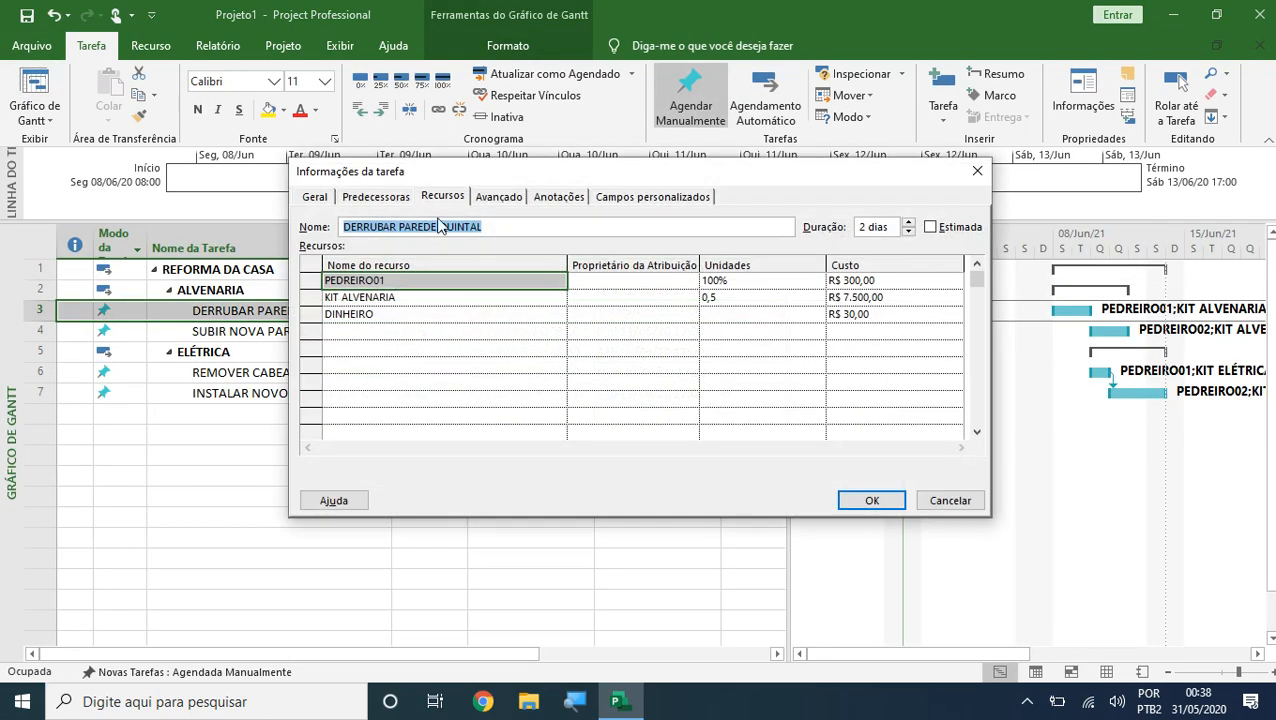
click(868, 312)
click(872, 296)
click(866, 281)
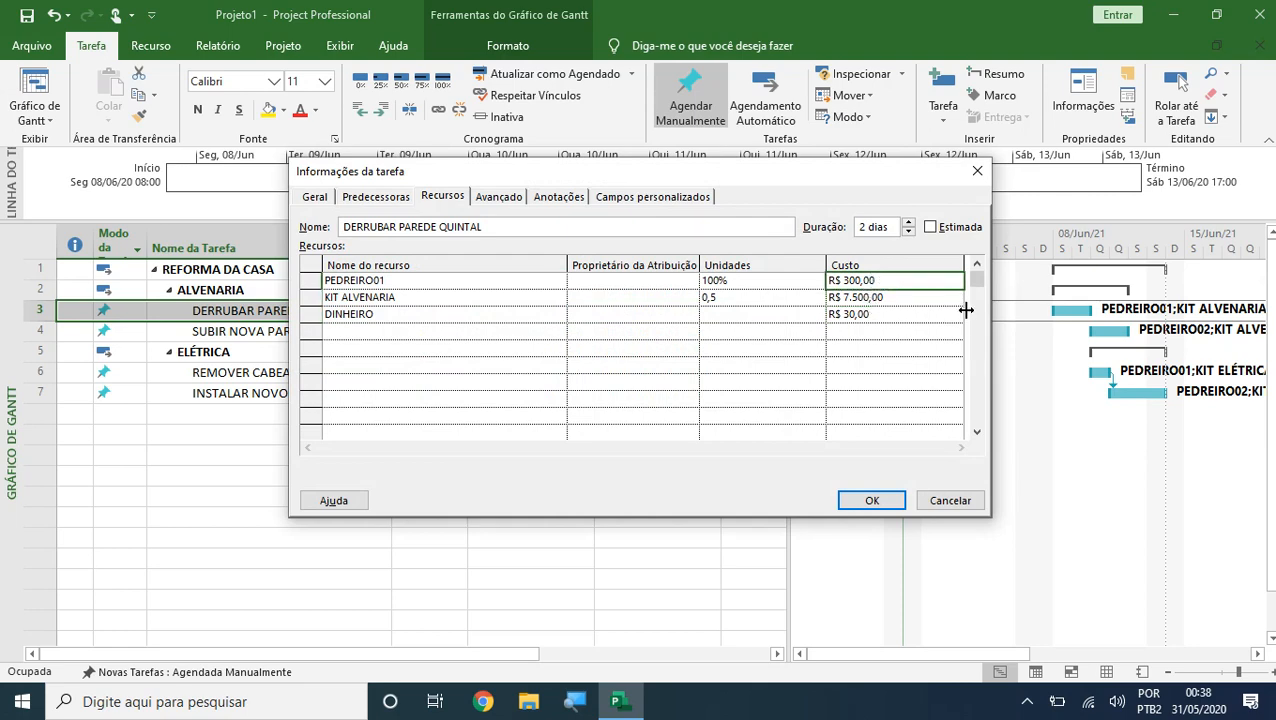
click(869, 501)
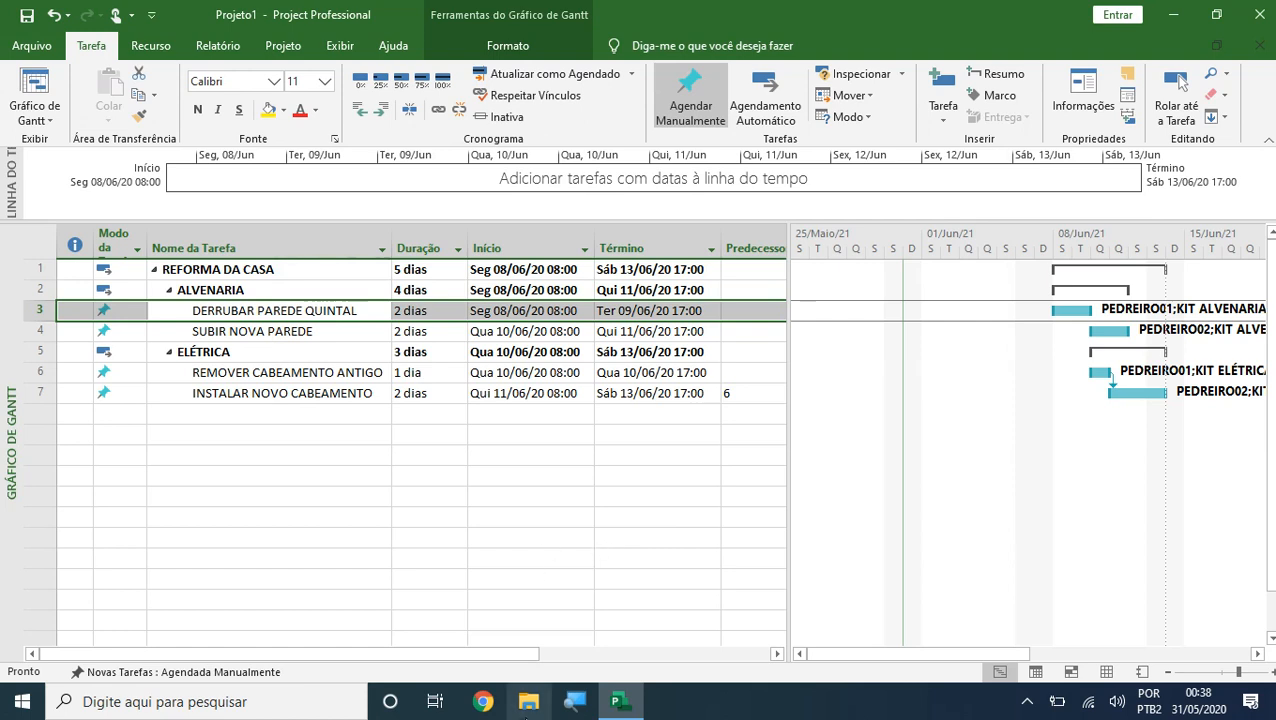
Step: Set the baseline (Linha de base) for the entire project
click(284, 47)
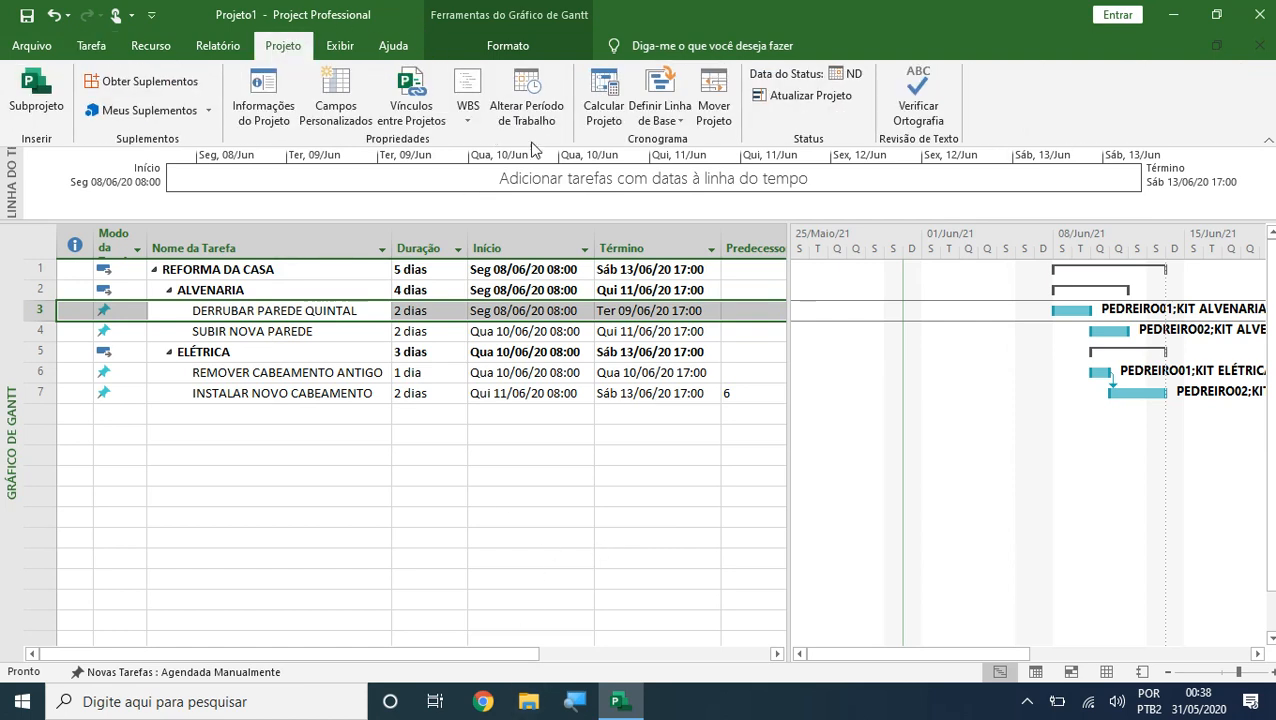
click(656, 115)
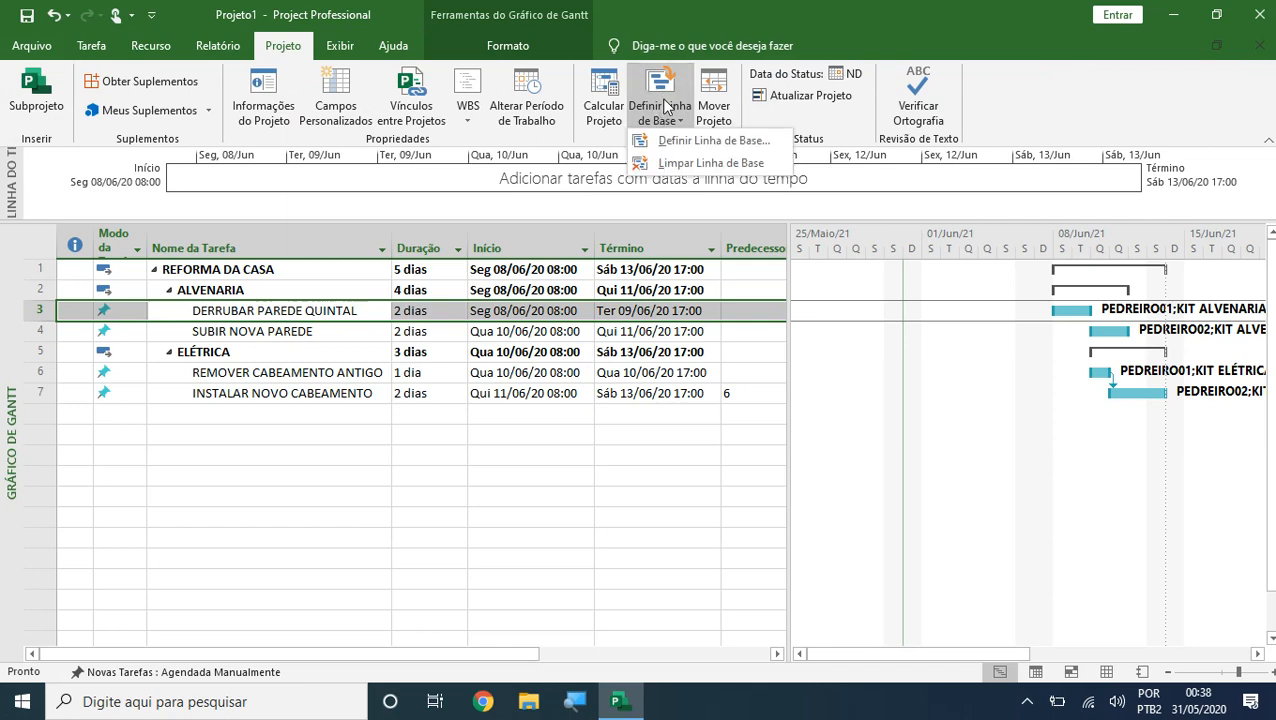
click(690, 141)
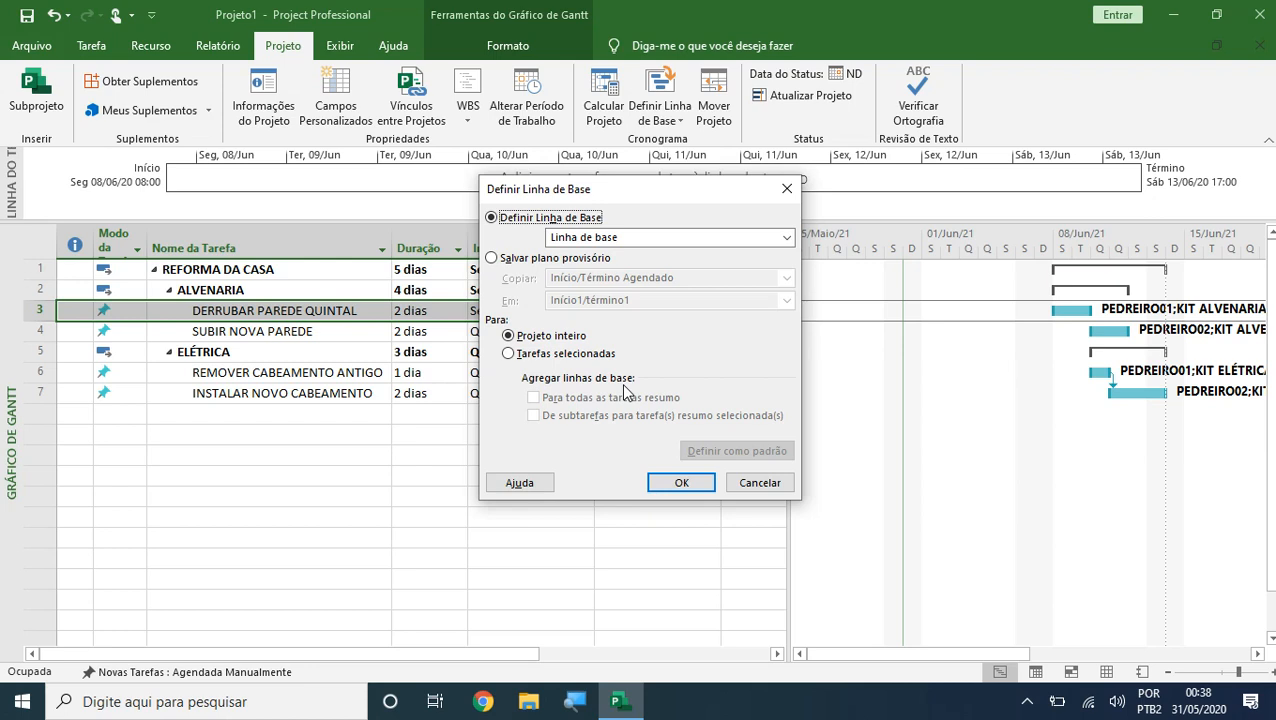
click(679, 482)
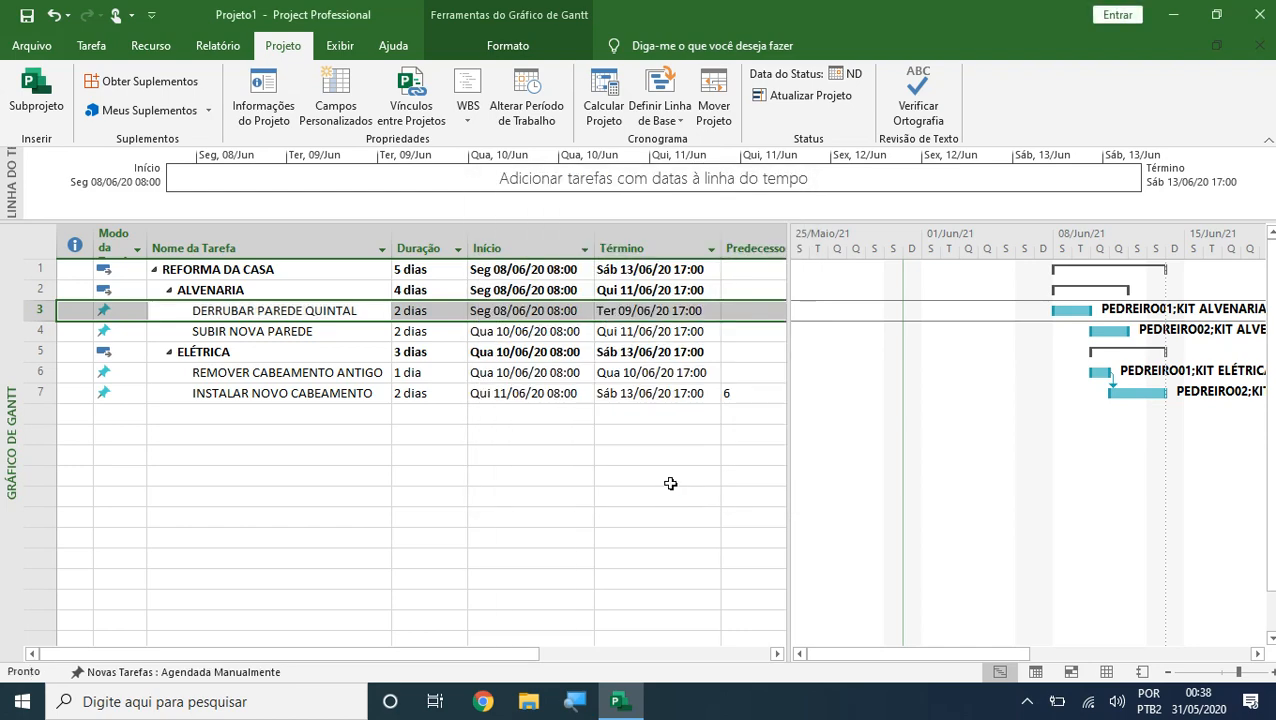
Step: Display the schedule in the Gantt de Controle view
click(111, 46)
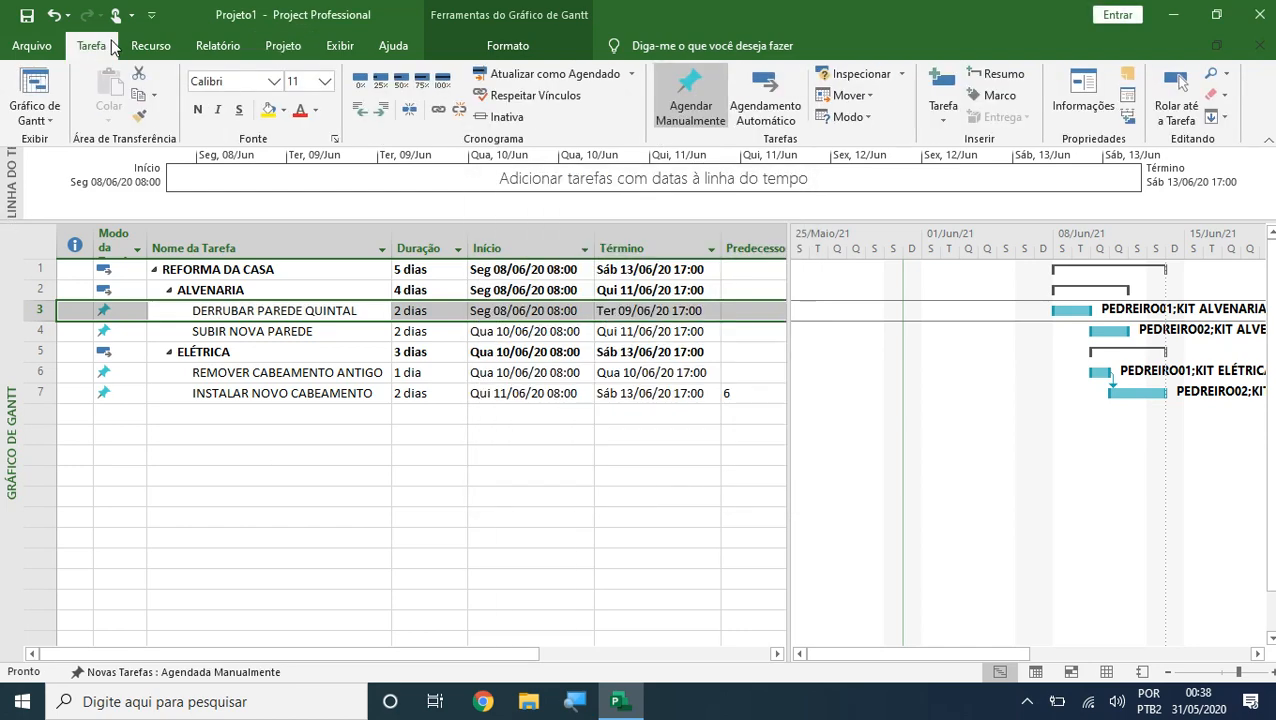
click(36, 117)
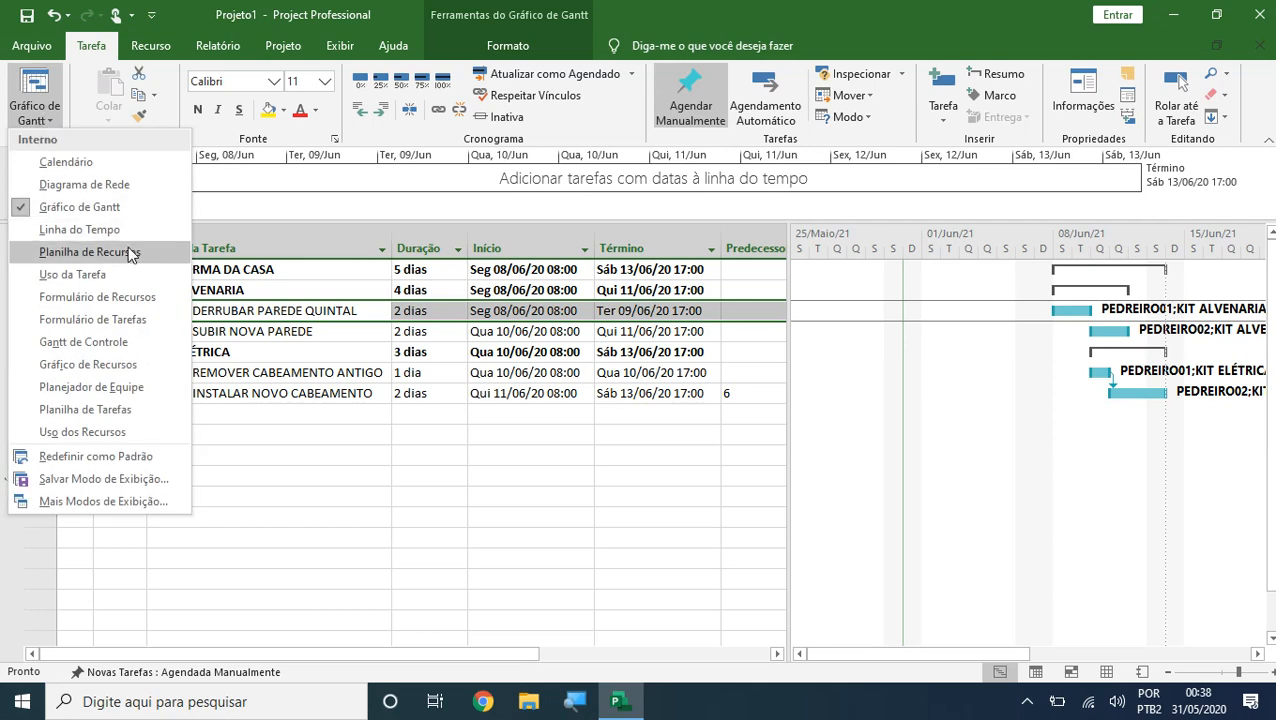
click(141, 342)
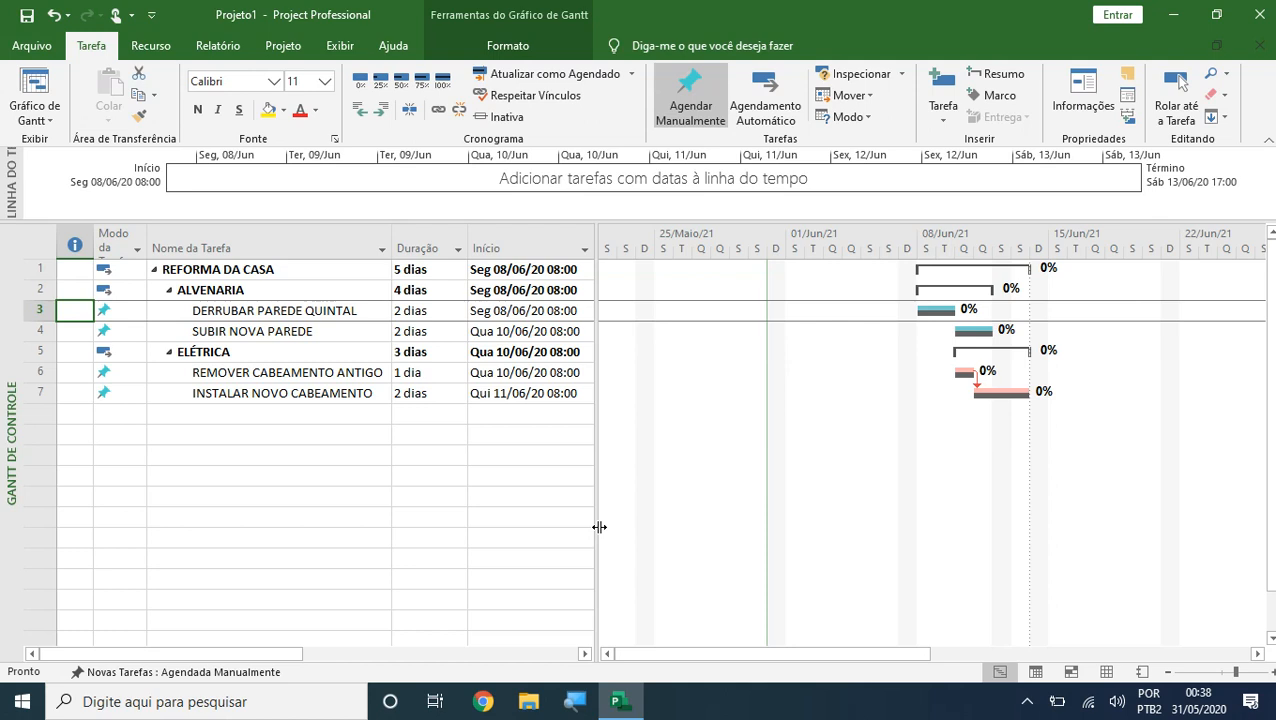
Step: Widen the task table and add two "% física concluída" columns after the resource names column
drag(598, 527, 930, 511)
drag(624, 655, 965, 632)
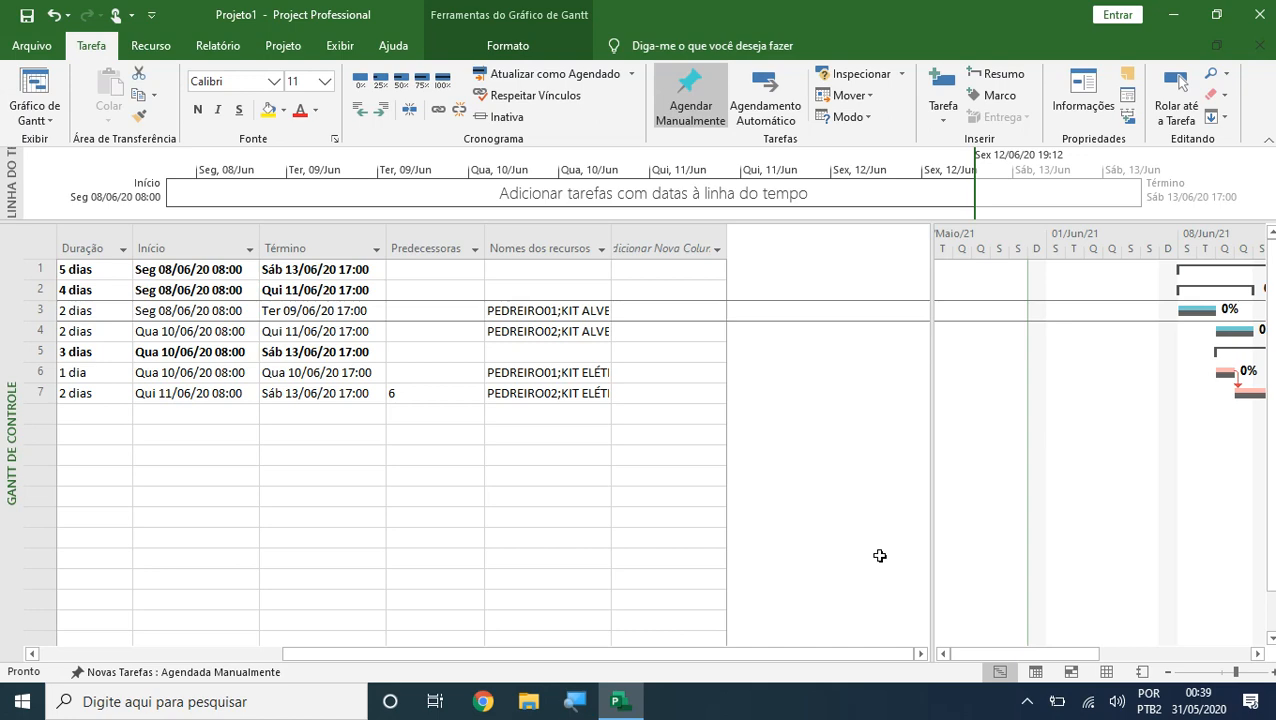
click(721, 250)
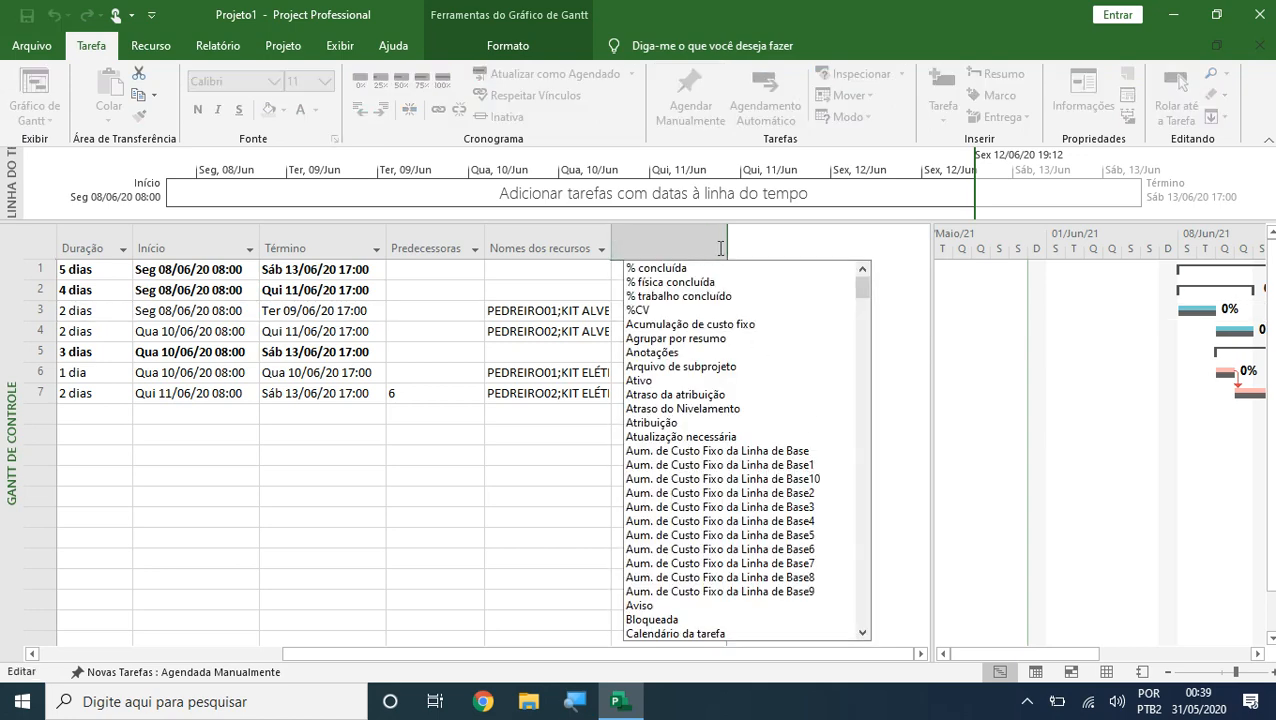
click(724, 283)
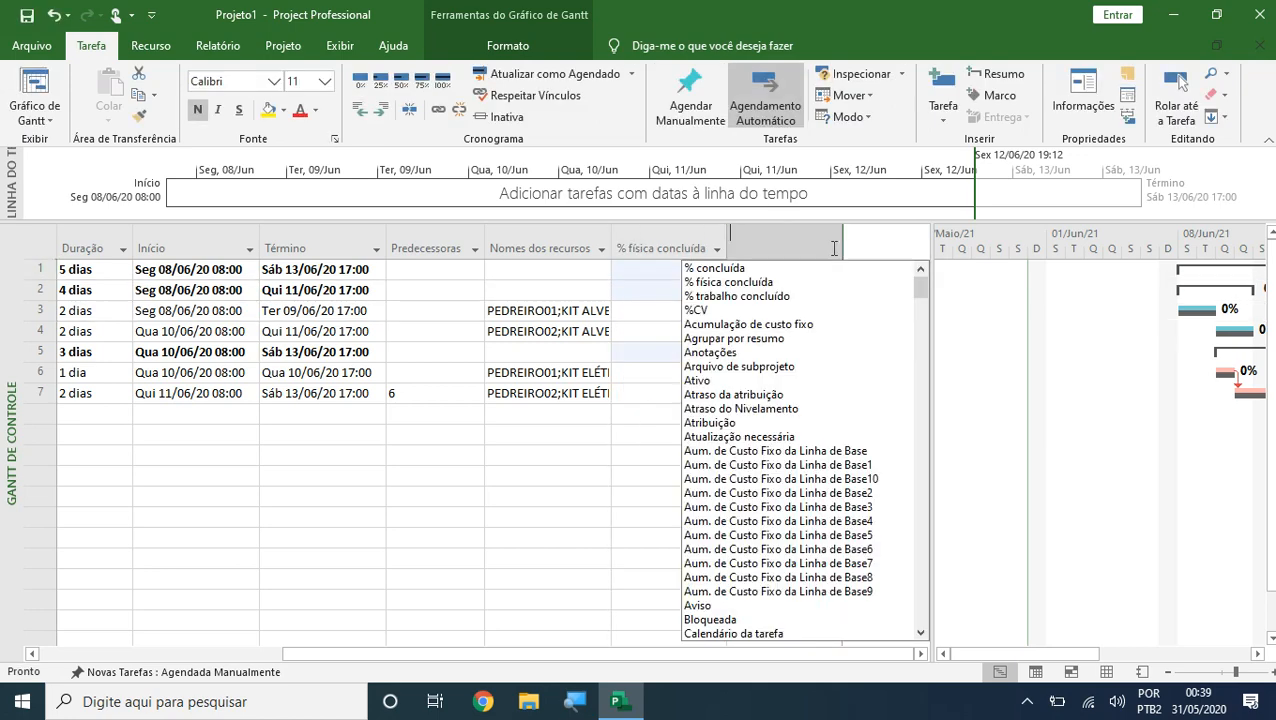
click(834, 250)
click(776, 287)
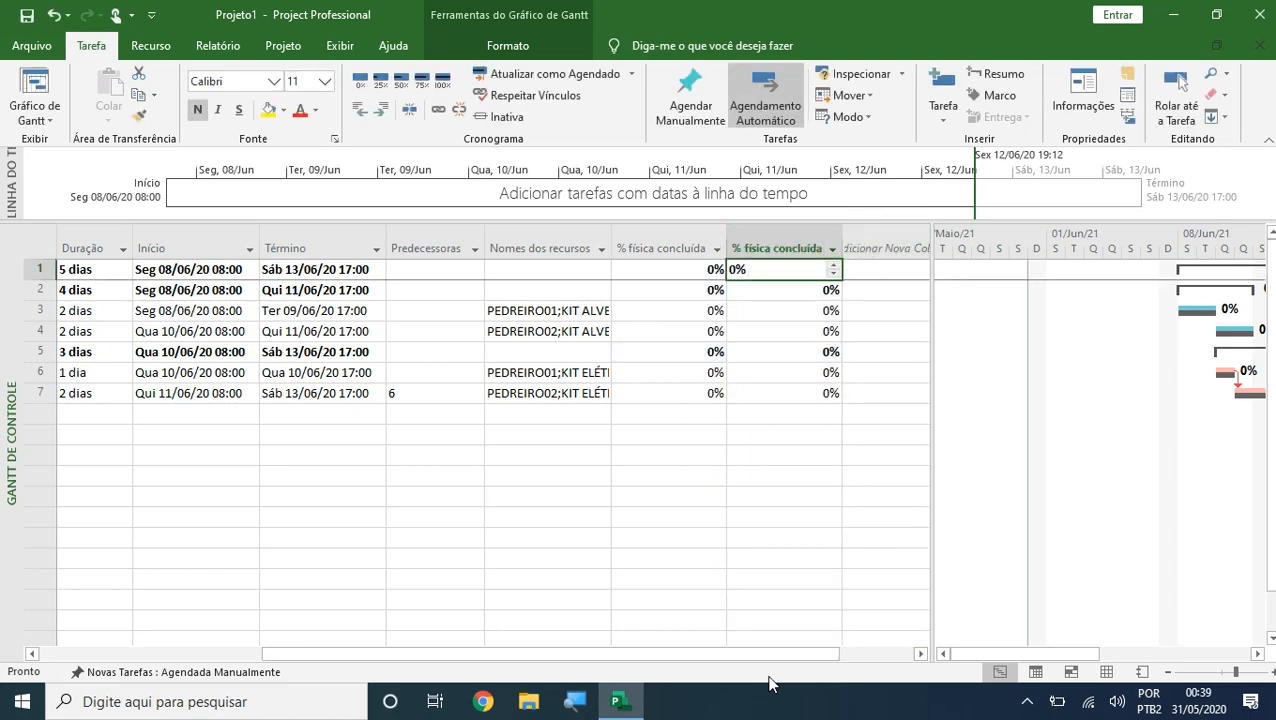
Step: Add a "% trabalho concluído" column at the end of the task table
click(875, 652)
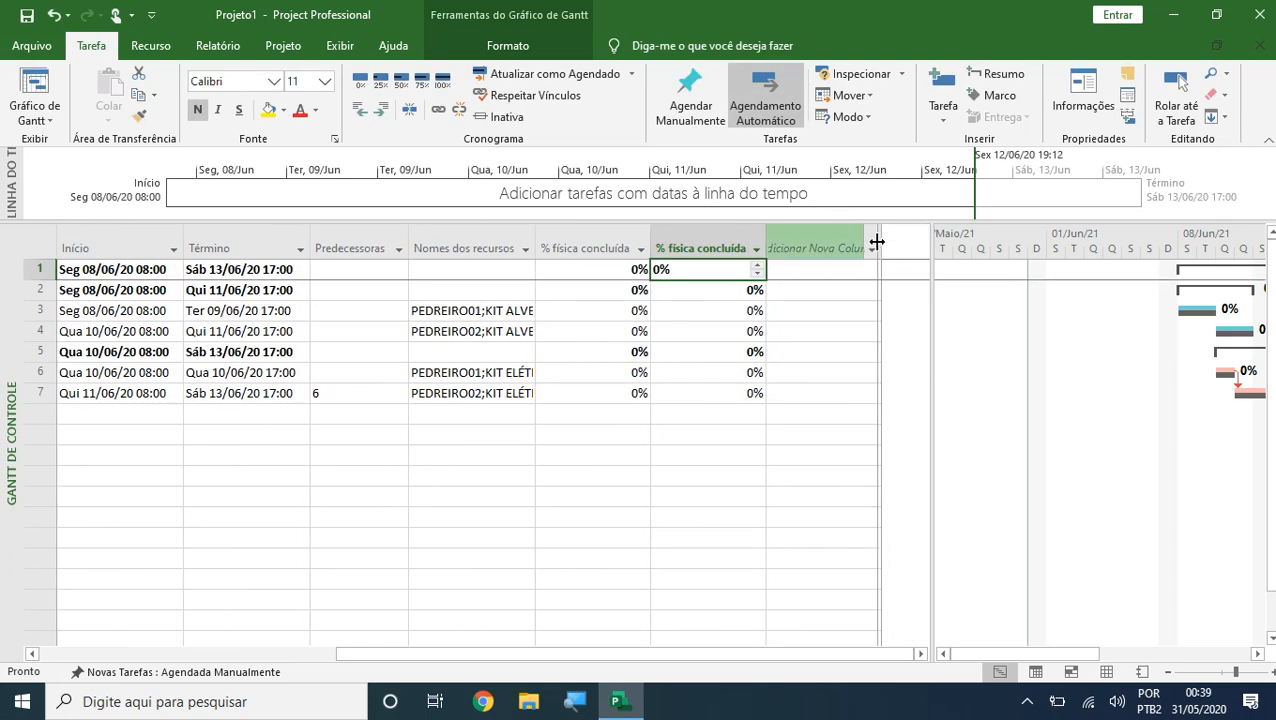
click(870, 249)
click(807, 304)
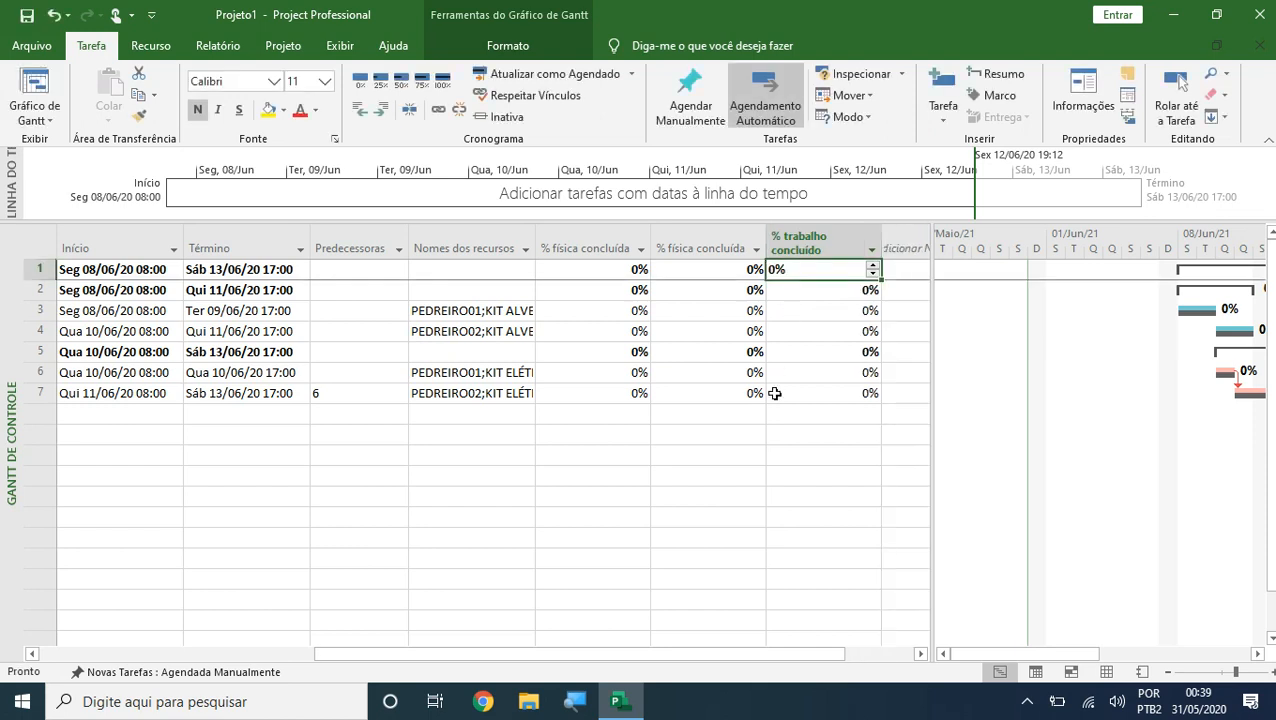
Step: Hide the first of the two duplicate "% física concluída" columns
drag(575, 270, 581, 401)
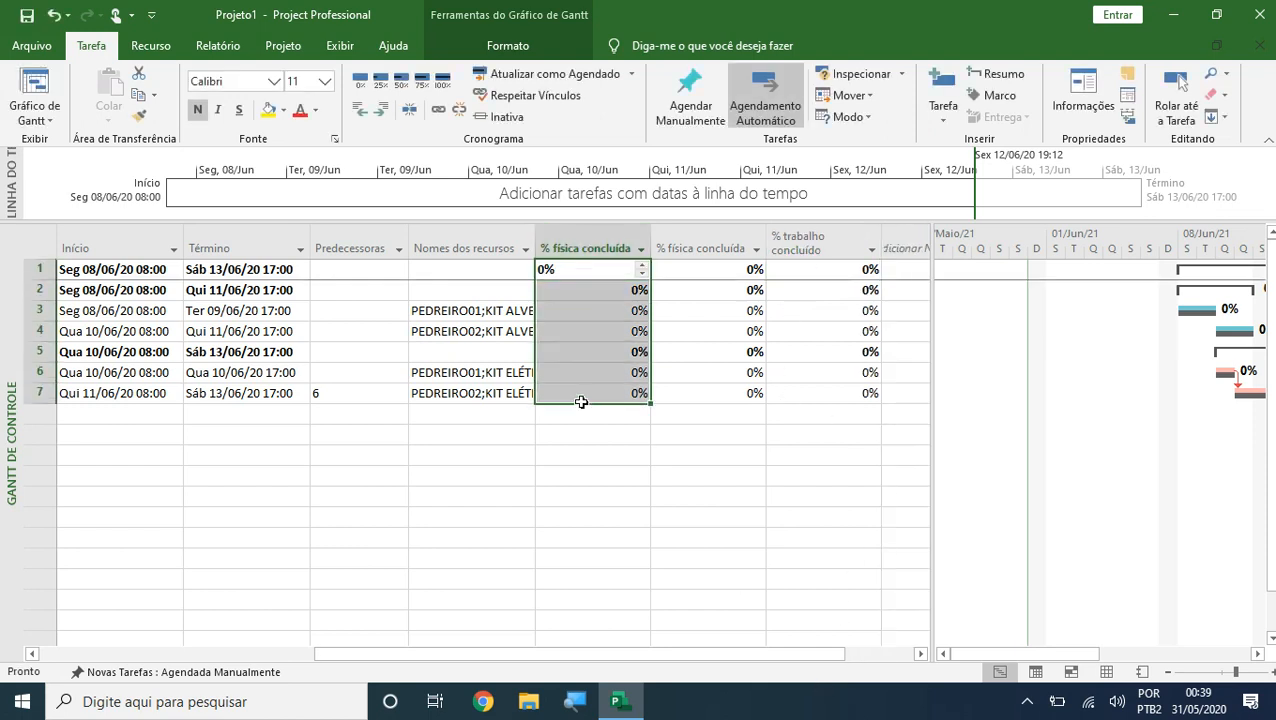
click(641, 249)
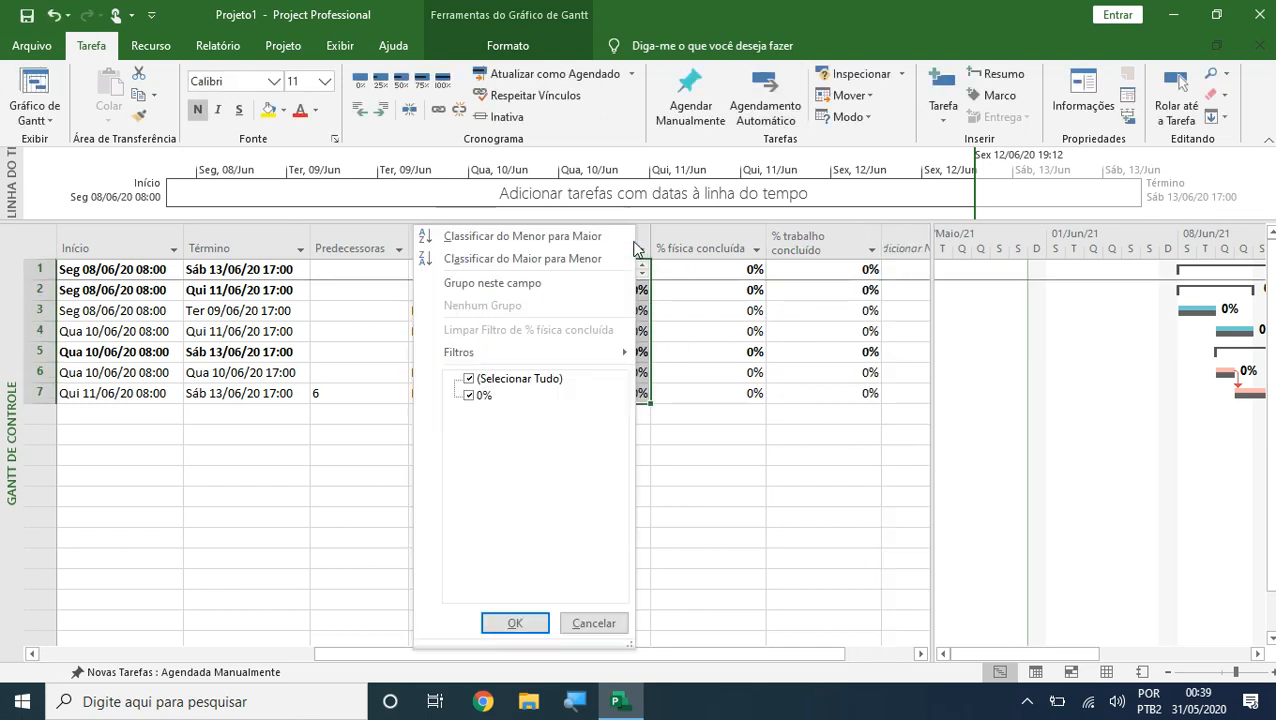
key(Escape)
click(612, 246)
right_click(614, 244)
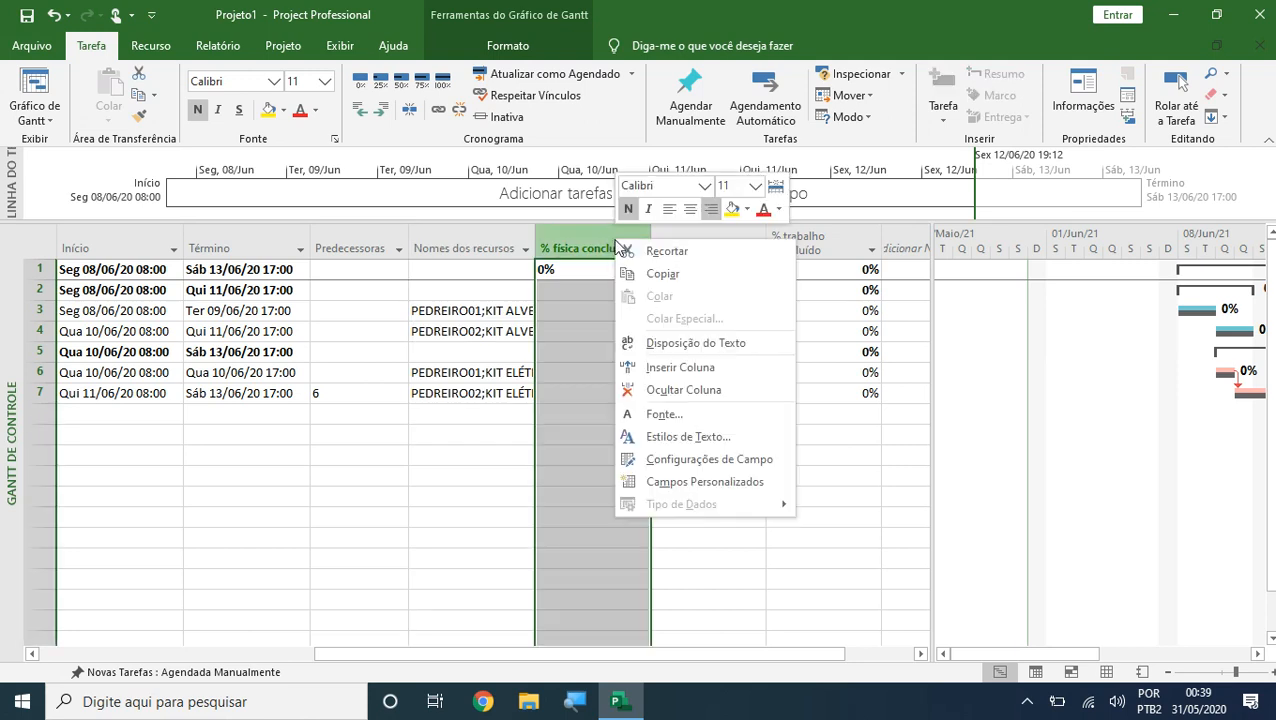
click(702, 392)
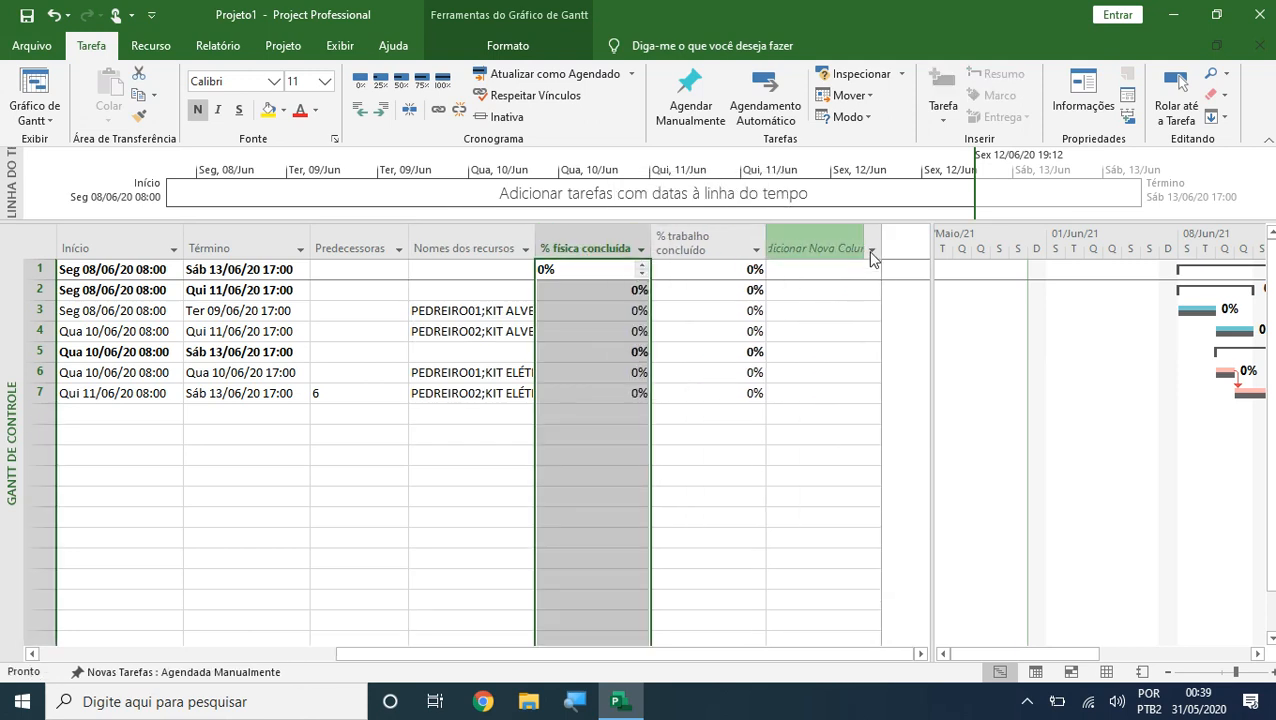
Step: Add a second "% trabalho concluído" column at the end of the task table
click(696, 247)
click(829, 249)
click(876, 247)
click(748, 296)
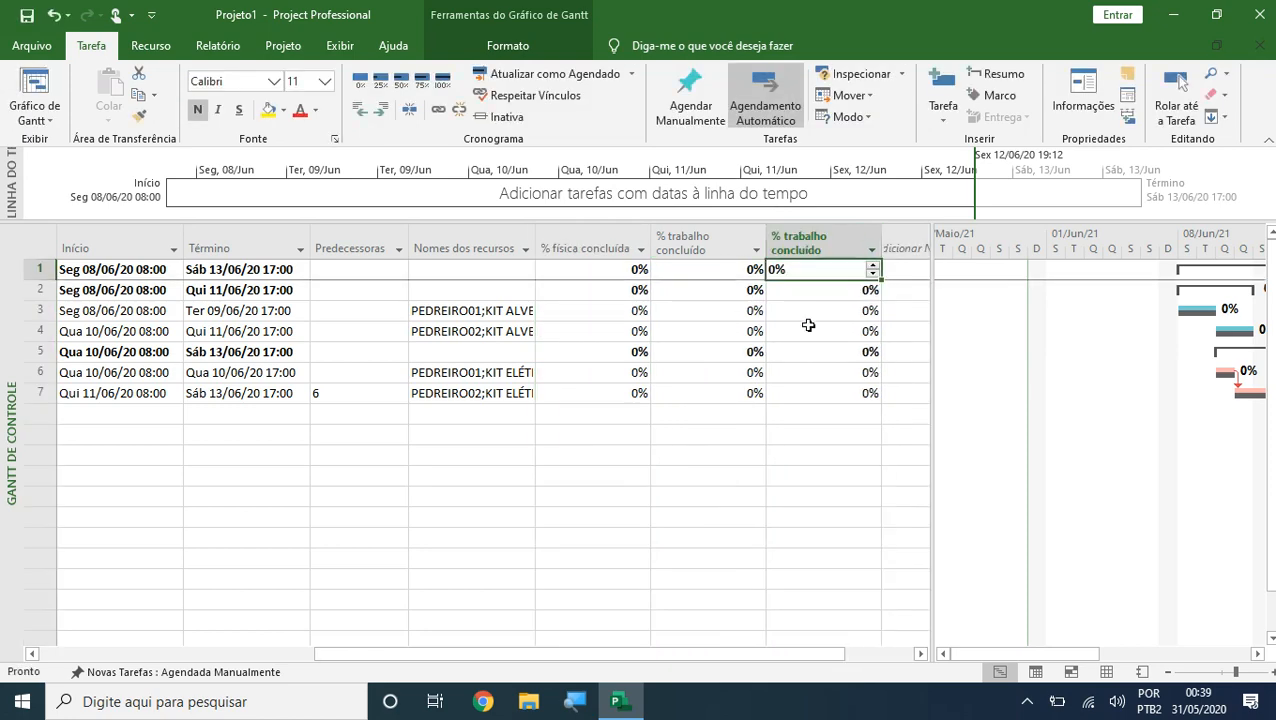
click(792, 481)
drag(585, 245, 695, 226)
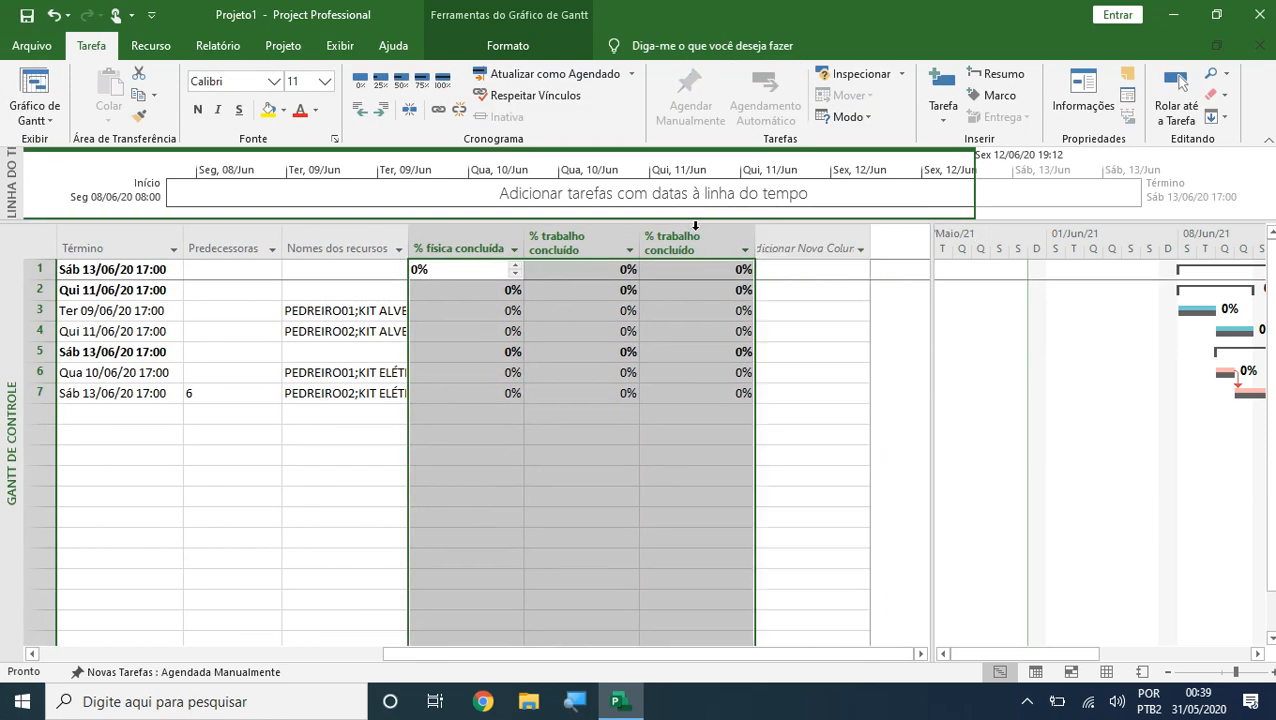
click(683, 390)
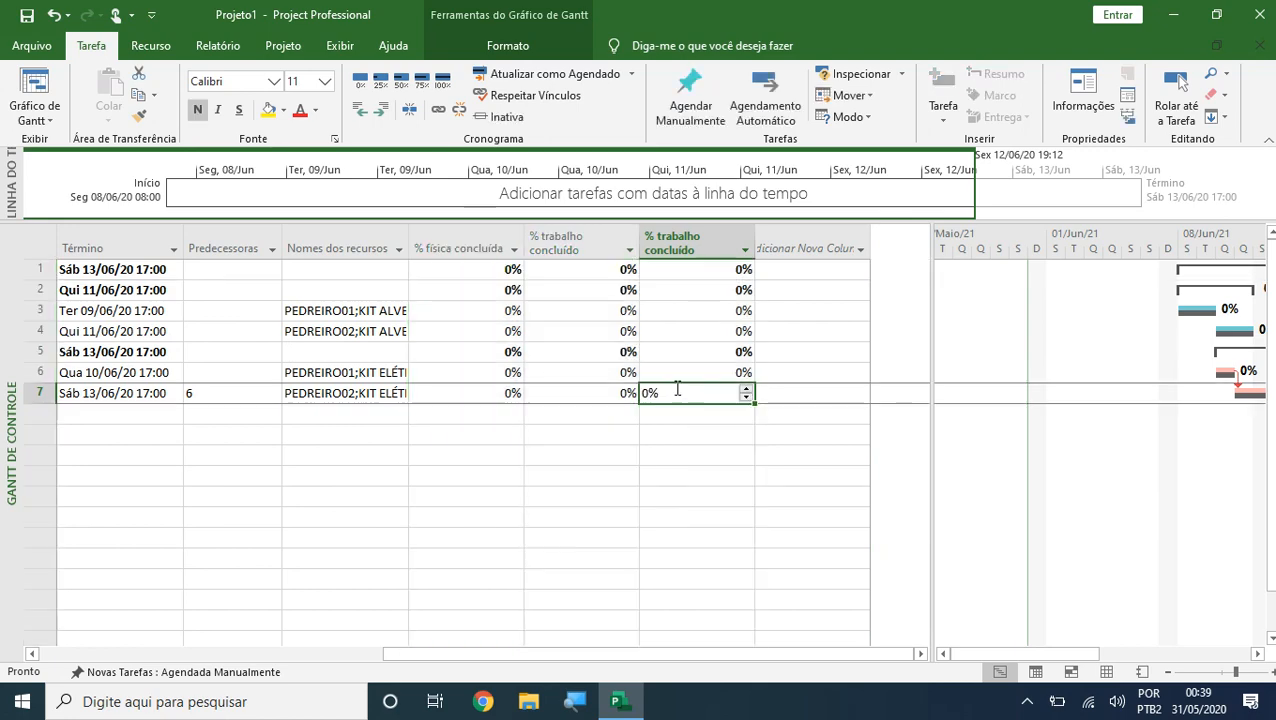
Step: Set DERRUBAR PAREDE QUINTAL to a duration of 3 days and a start date of 09/06/20
drag(860, 655, 490, 658)
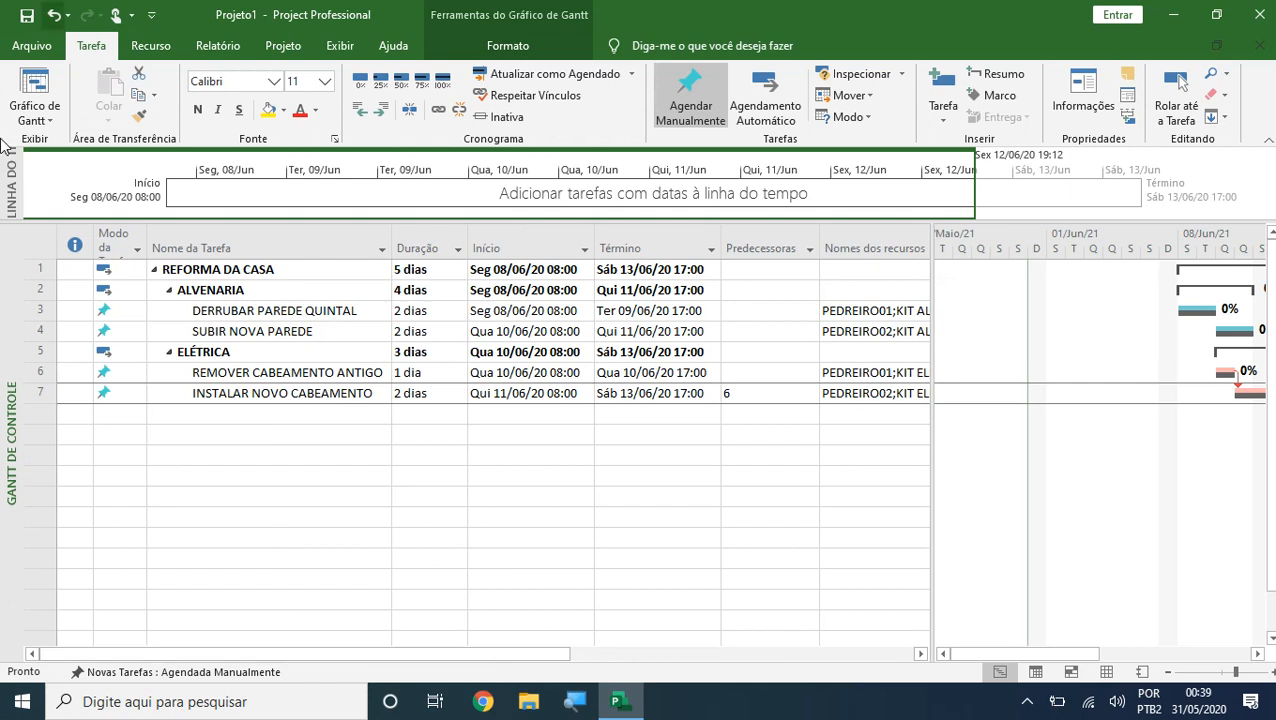
drag(926, 478, 699, 510)
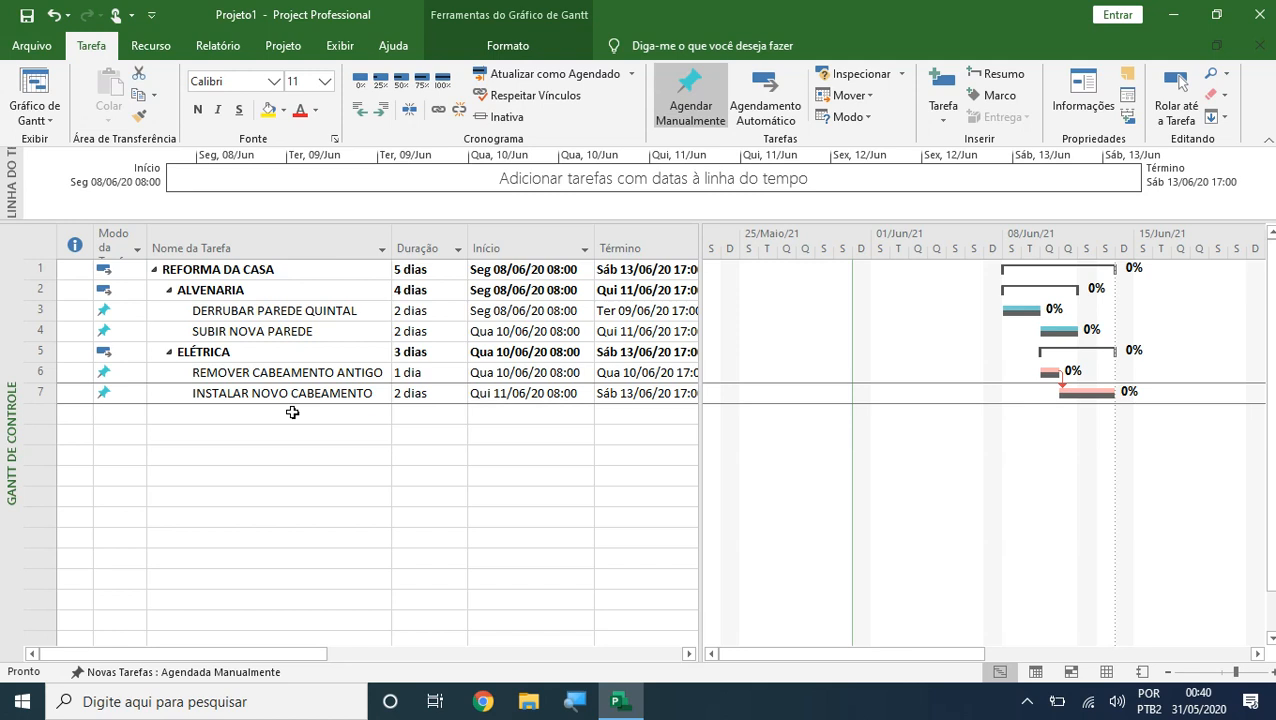
click(422, 312)
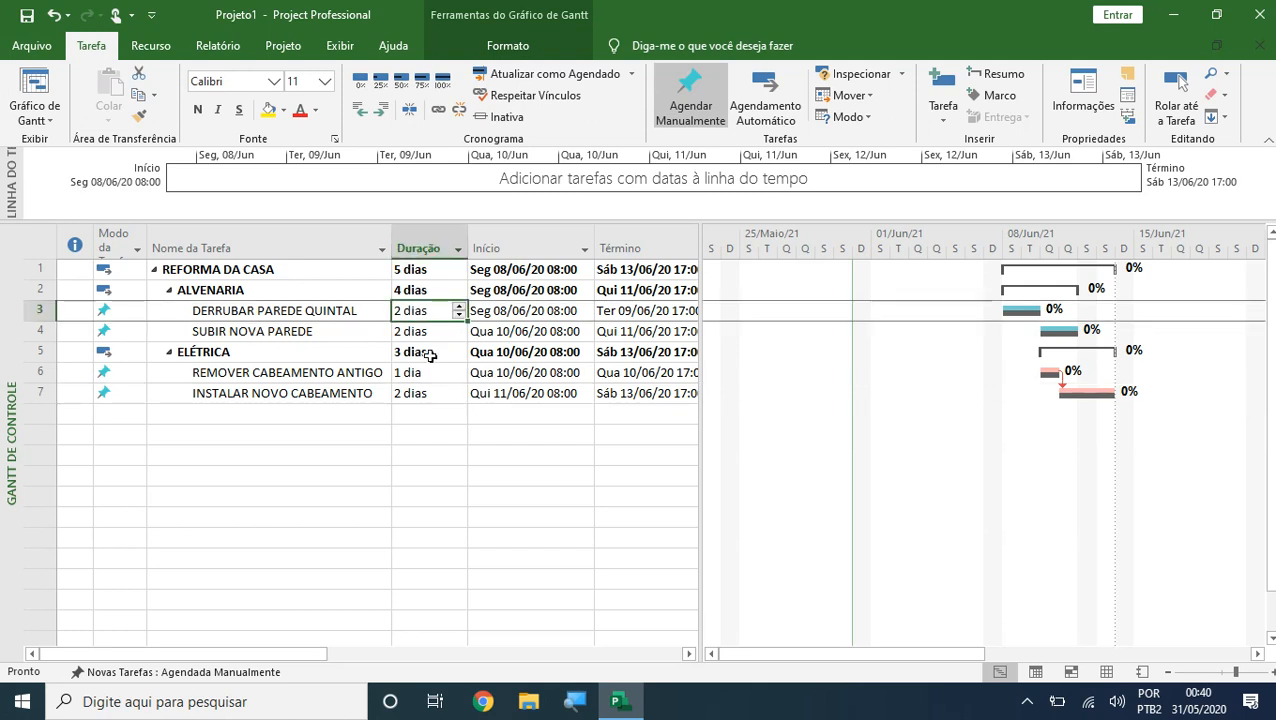
text(3)
click(550, 310)
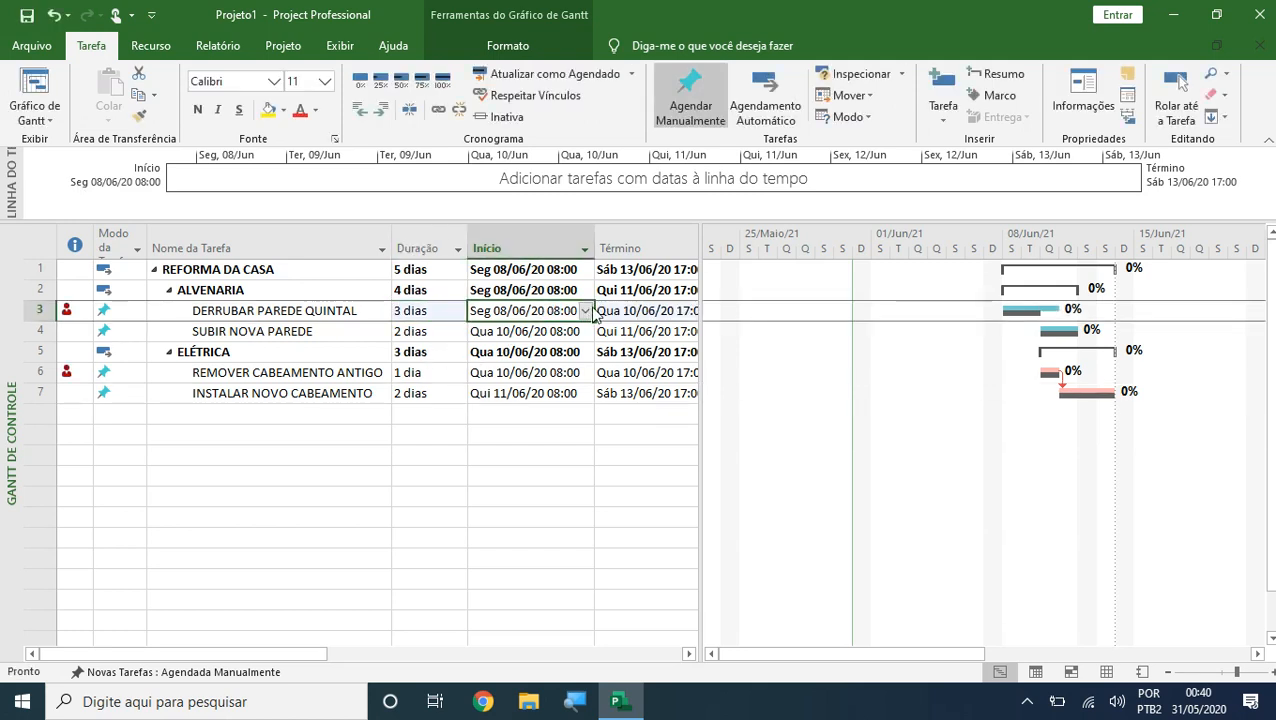
click(585, 311)
click(499, 383)
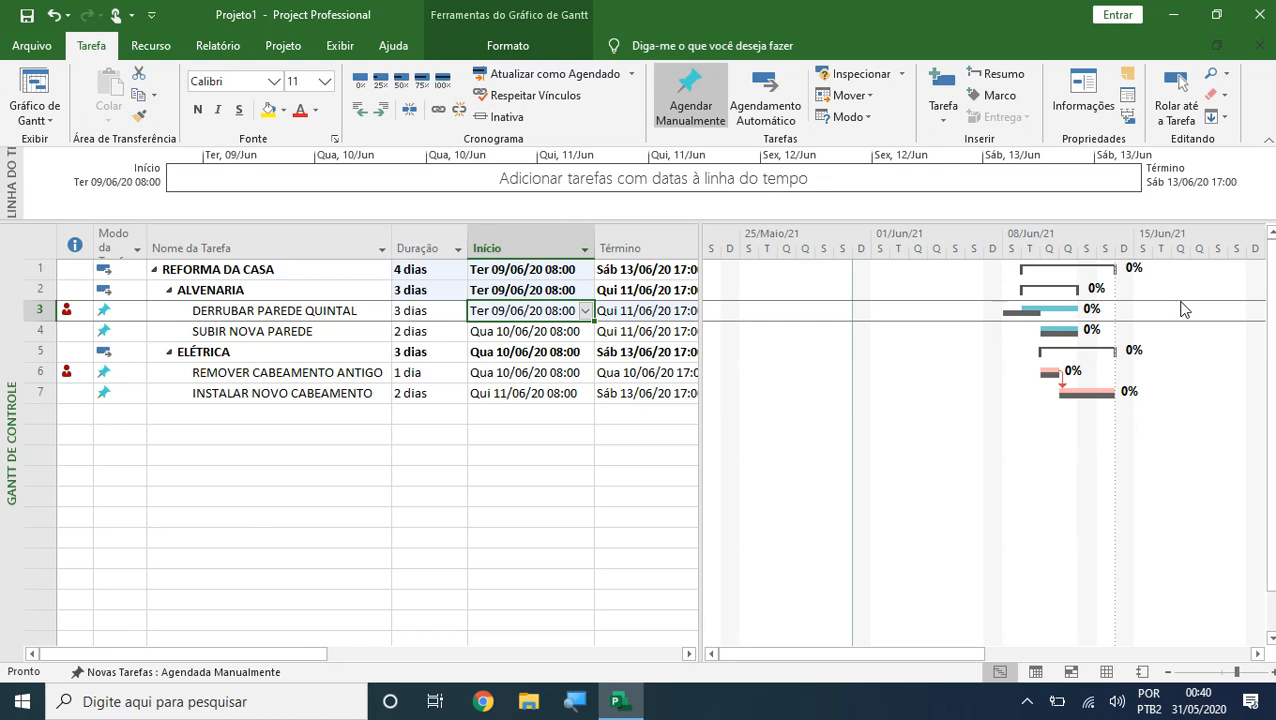
Step: Set the "% trabalho concluído" of DERRUBAR PAREDE QUINTAL to 50%
drag(700, 541, 1054, 513)
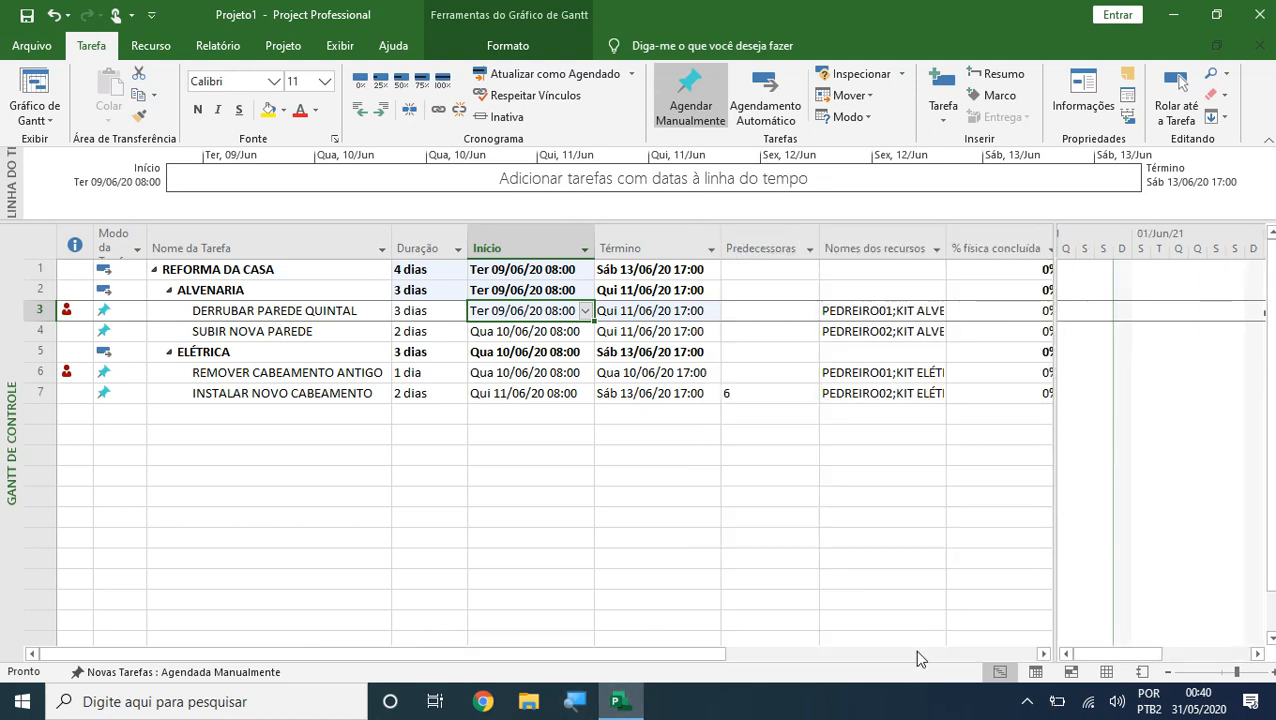
drag(686, 660, 1153, 632)
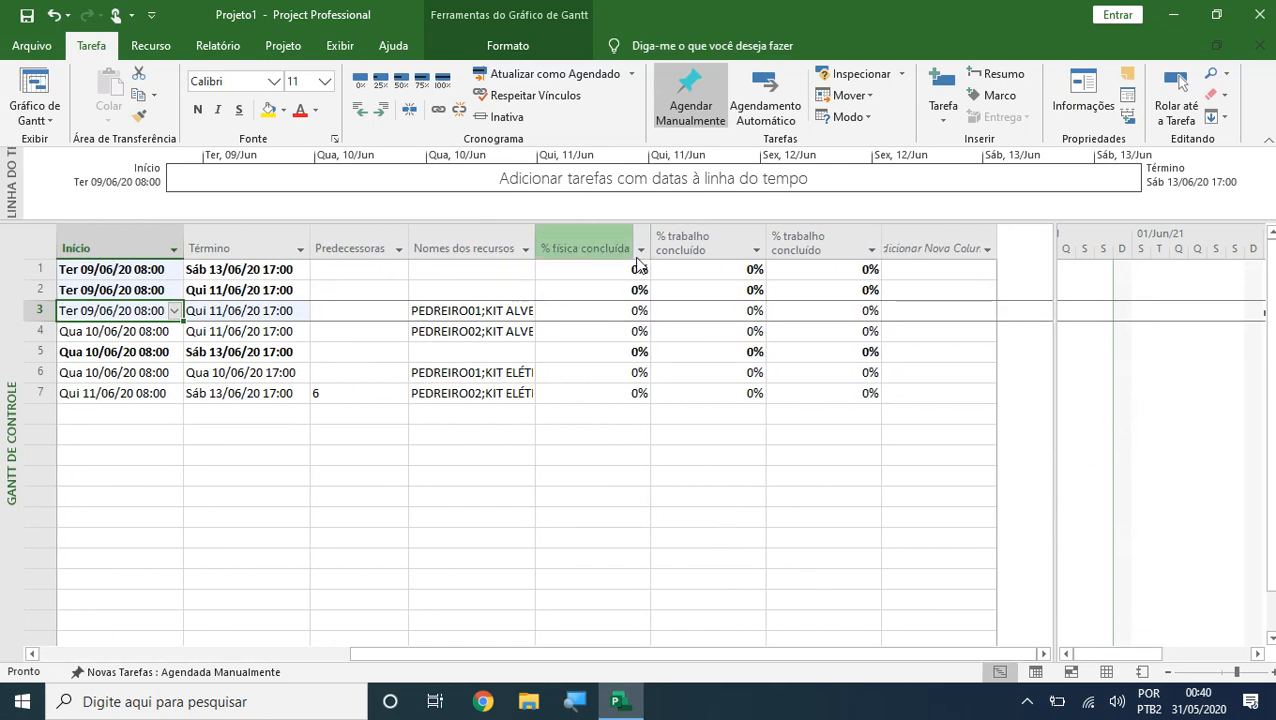
click(700, 242)
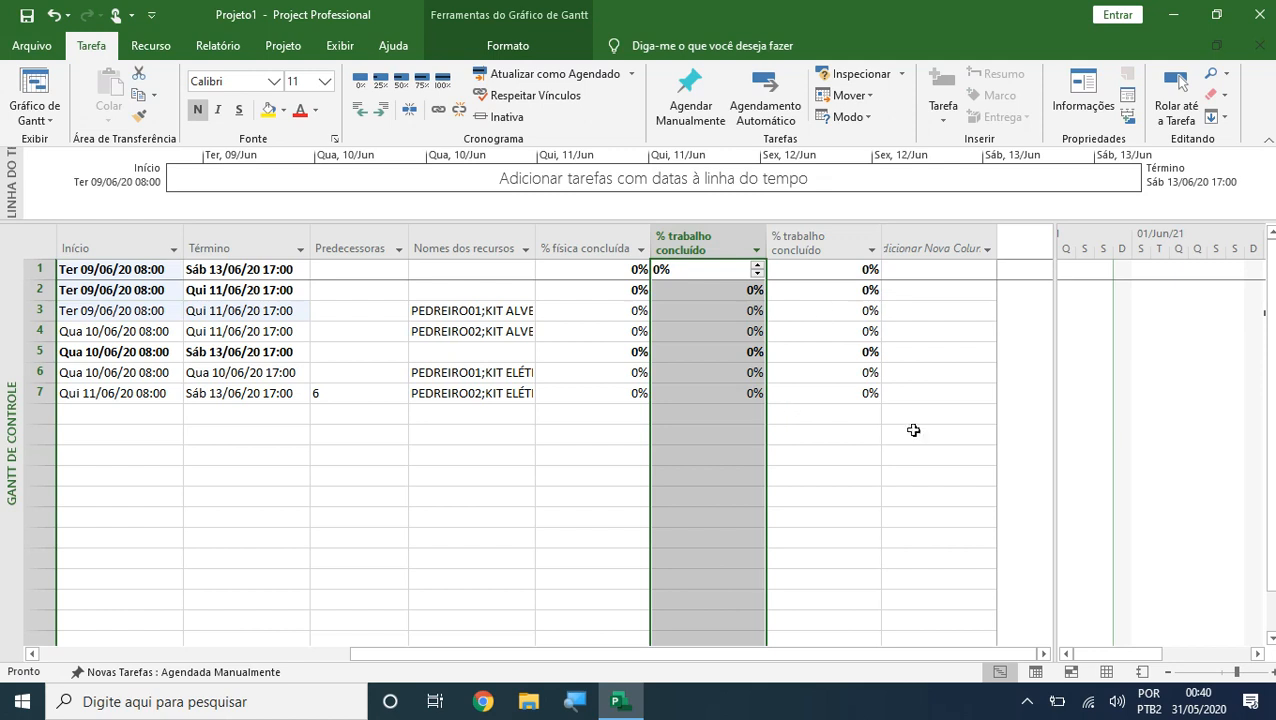
drag(1054, 427, 912, 414)
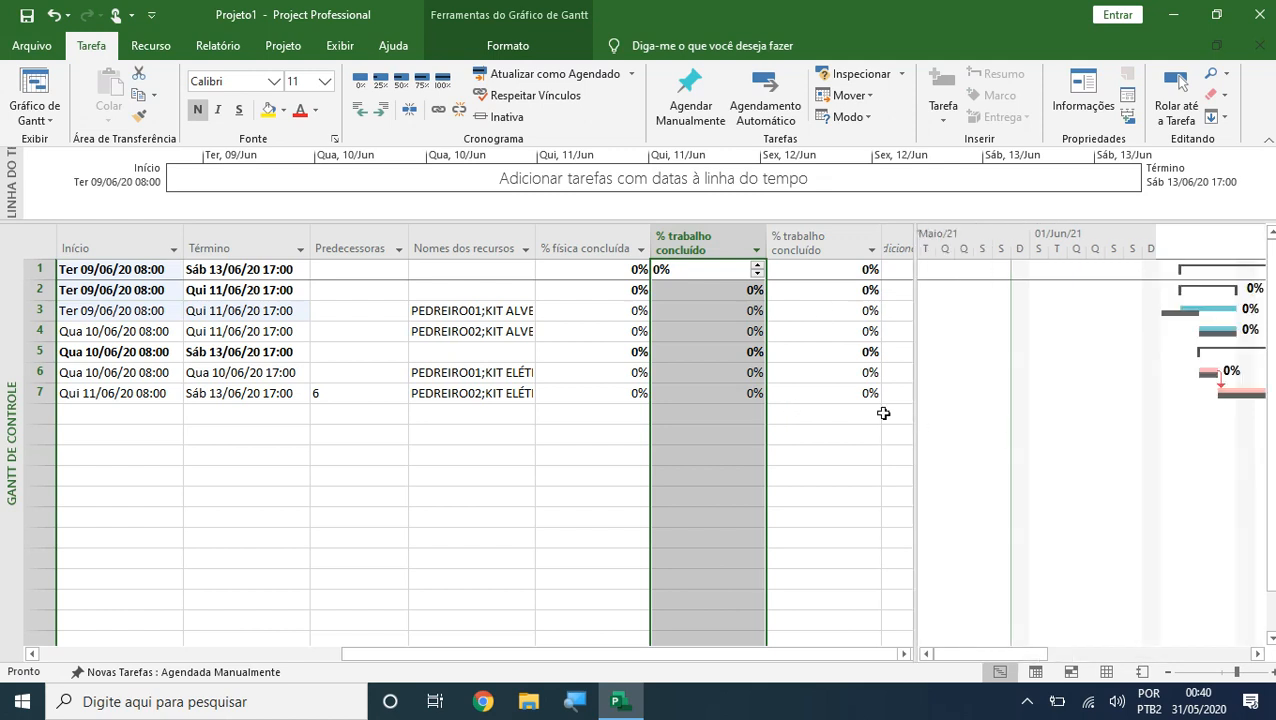
click(694, 310)
text(50)
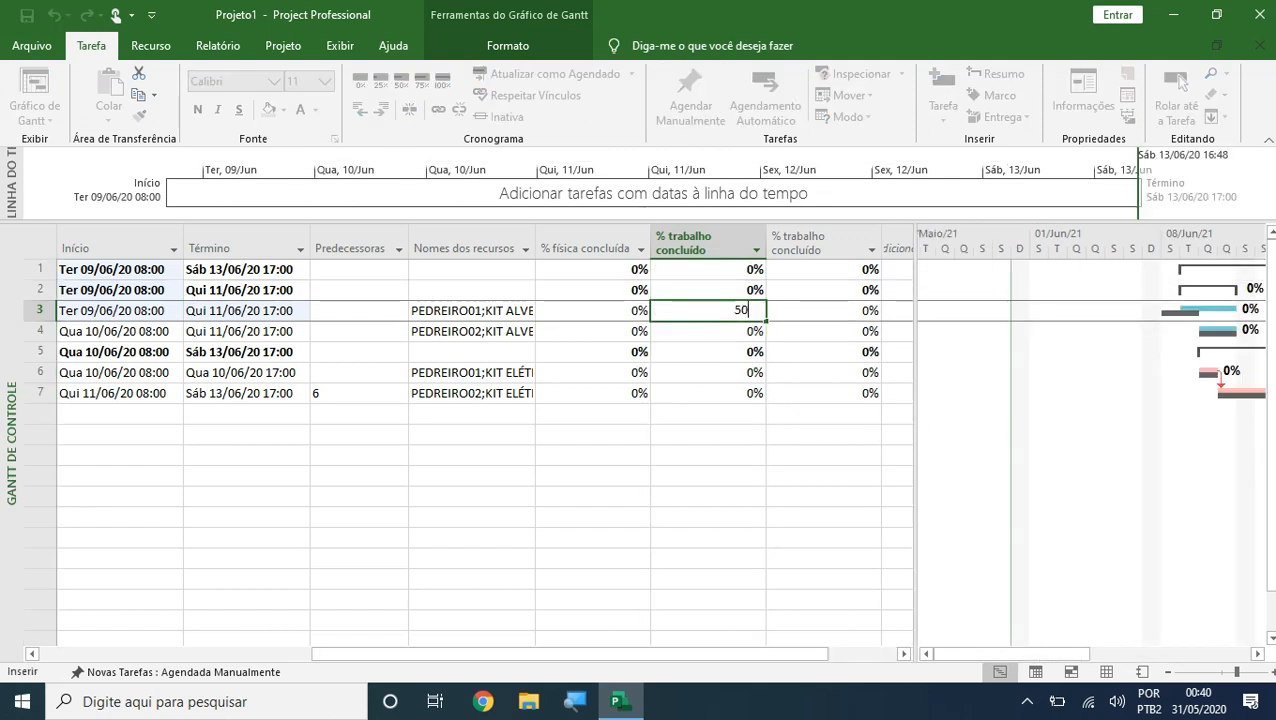
key(Return)
click(713, 311)
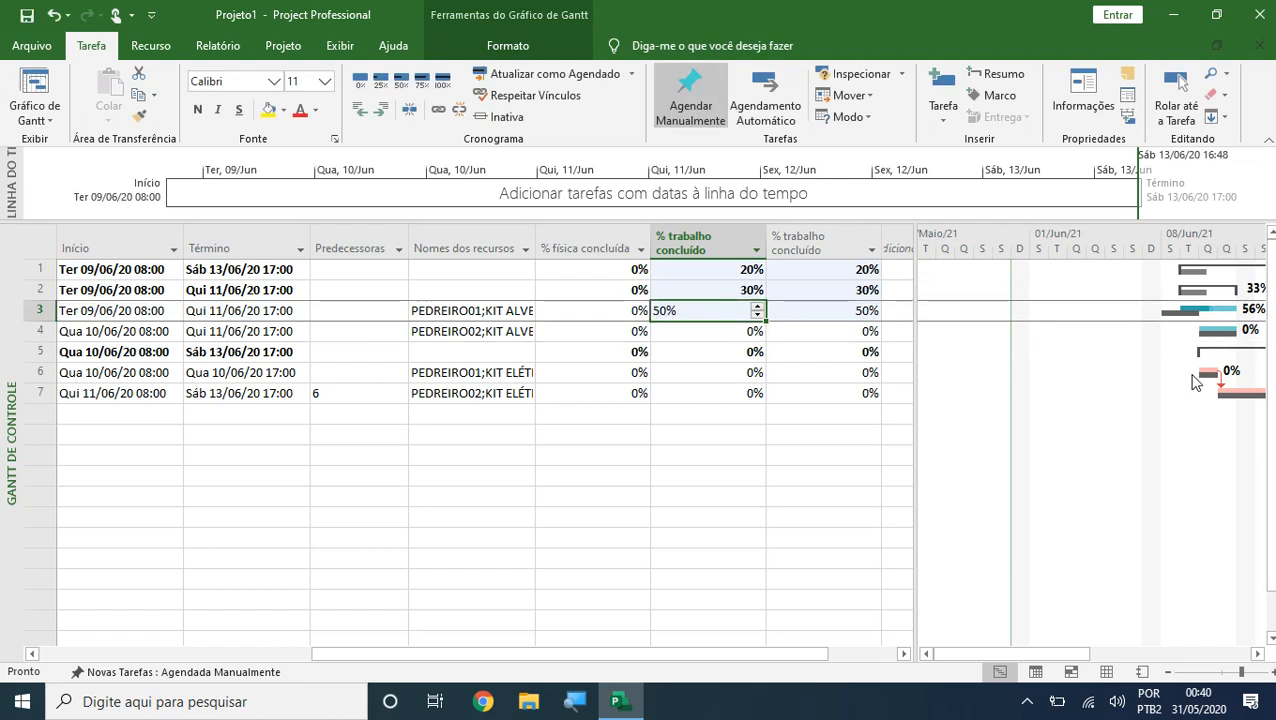
click(814, 311)
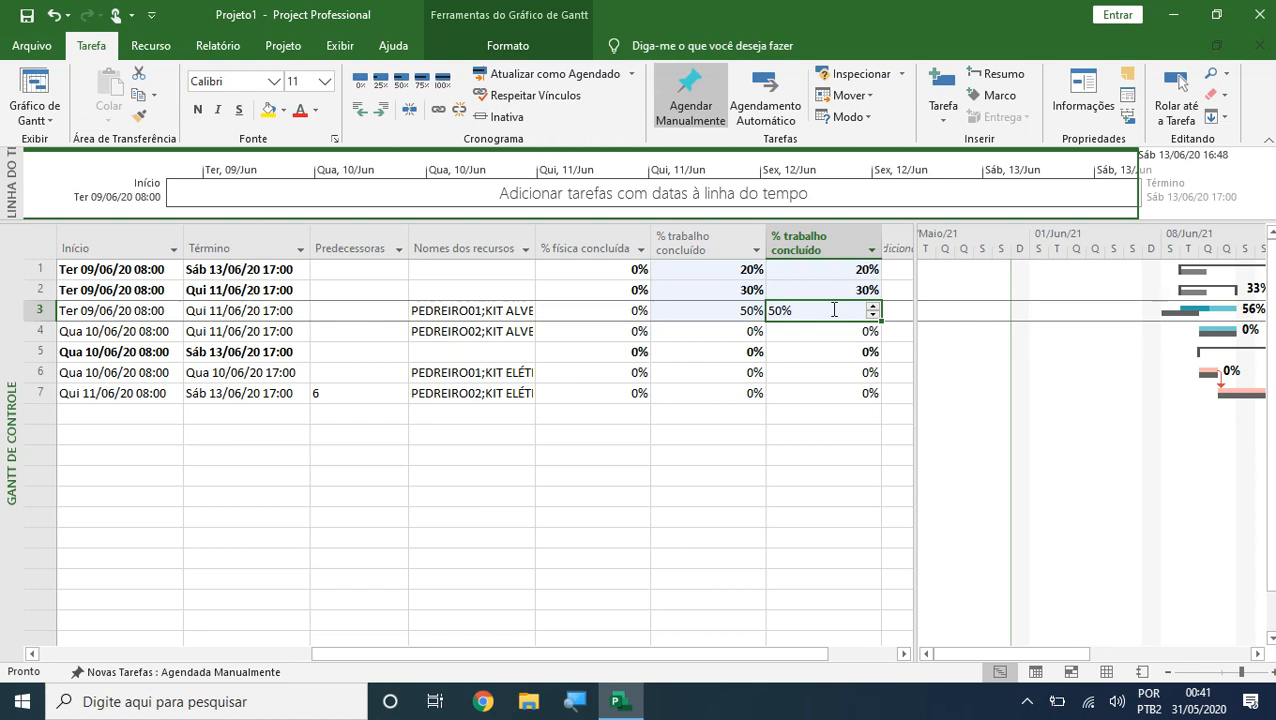
click(816, 250)
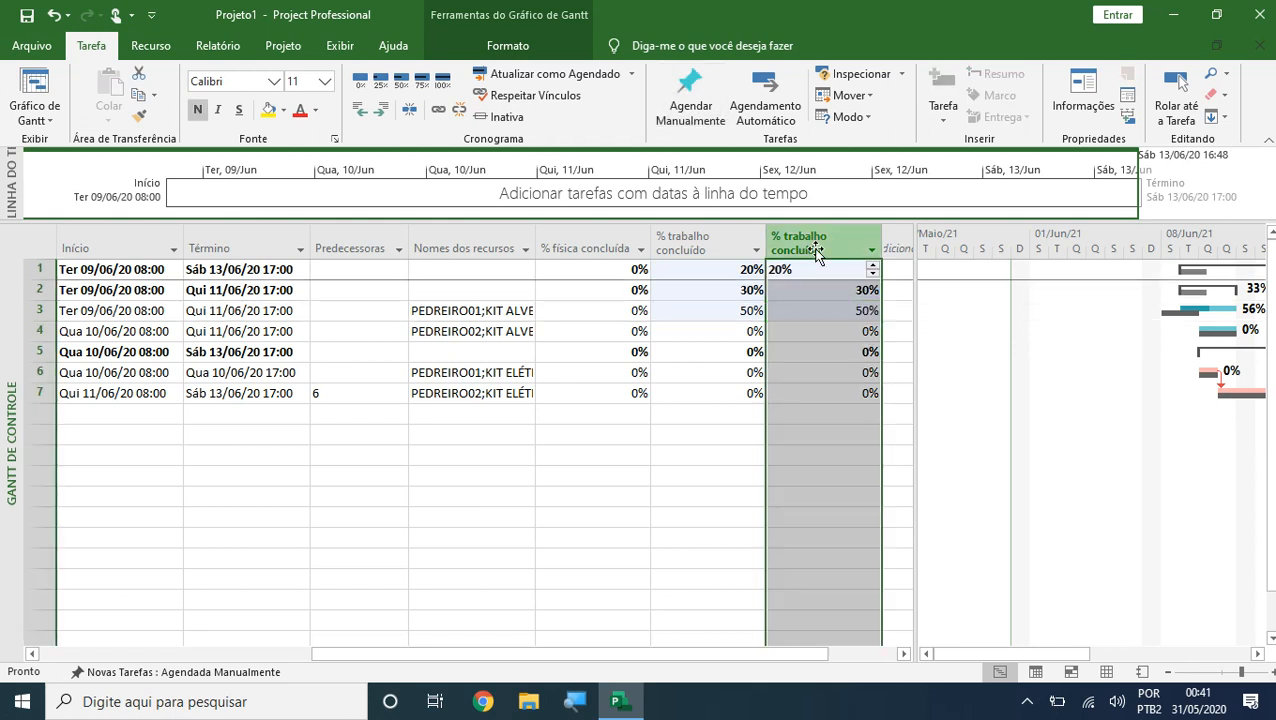
click(720, 312)
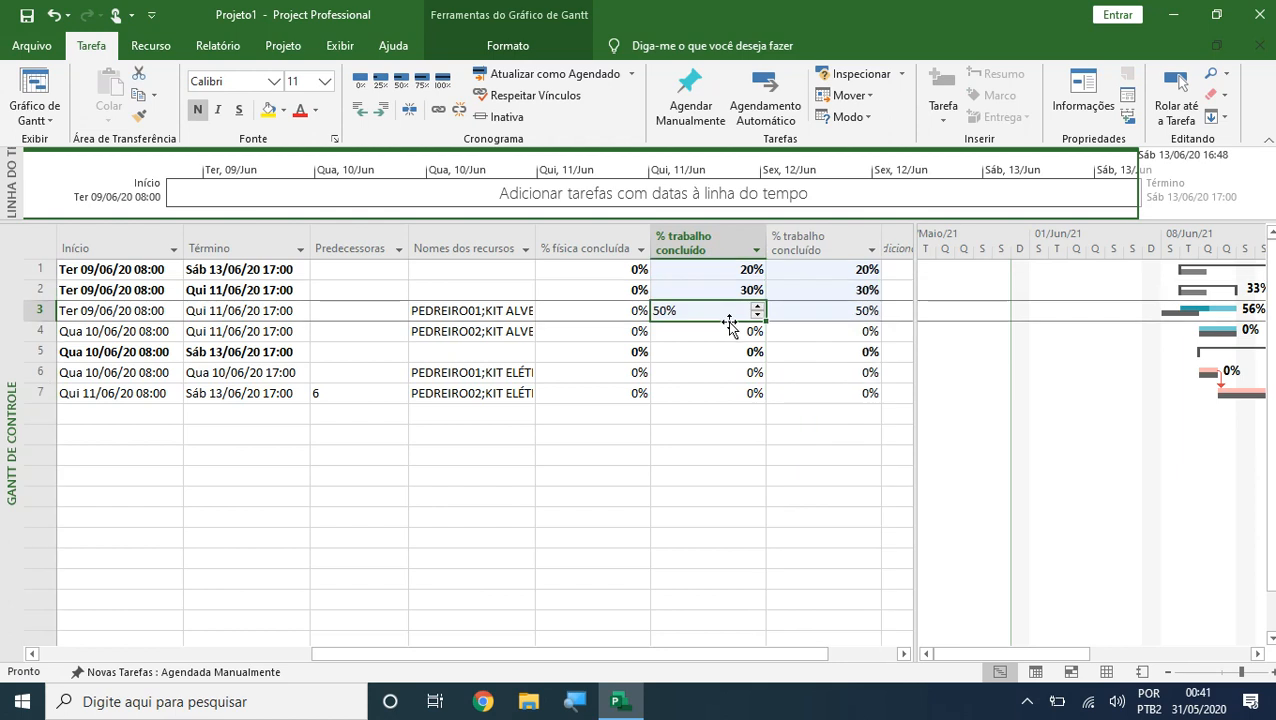
Step: Set the "% física concluída" of DERRUBAR PAREDE QUINTAL to 5%
click(602, 316)
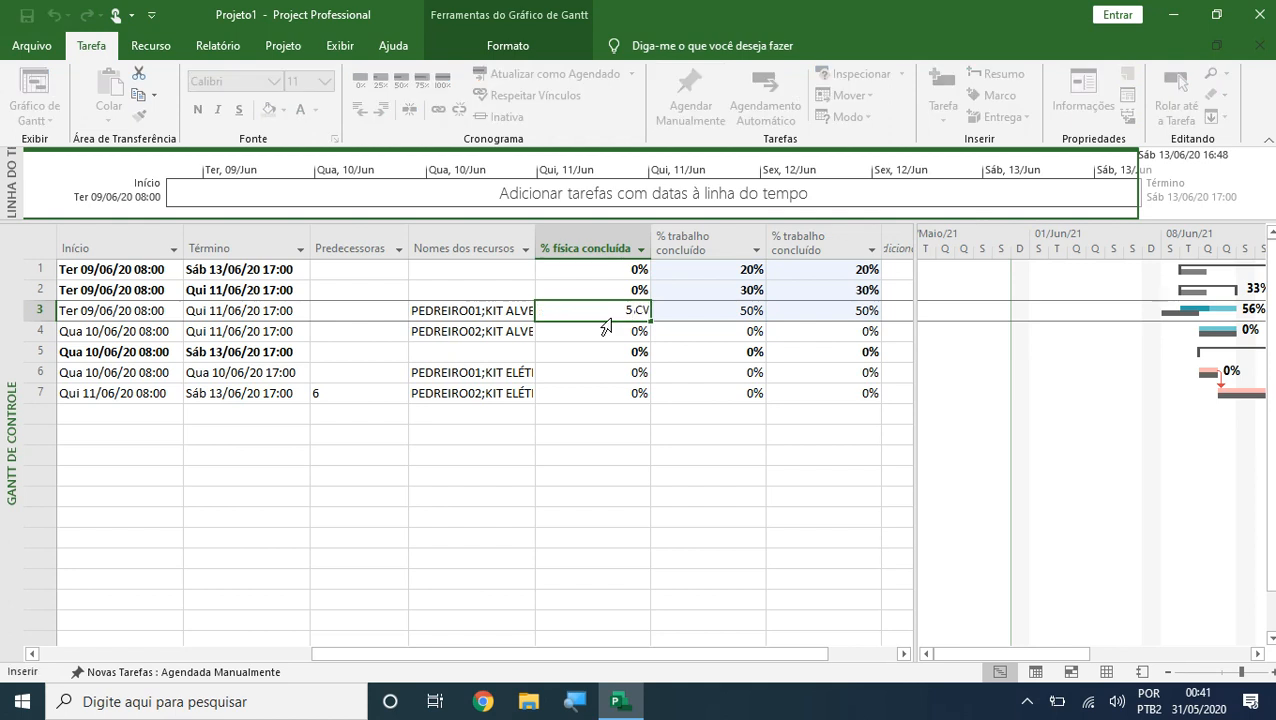
click(732, 407)
click(628, 311)
text(5)
key(Return)
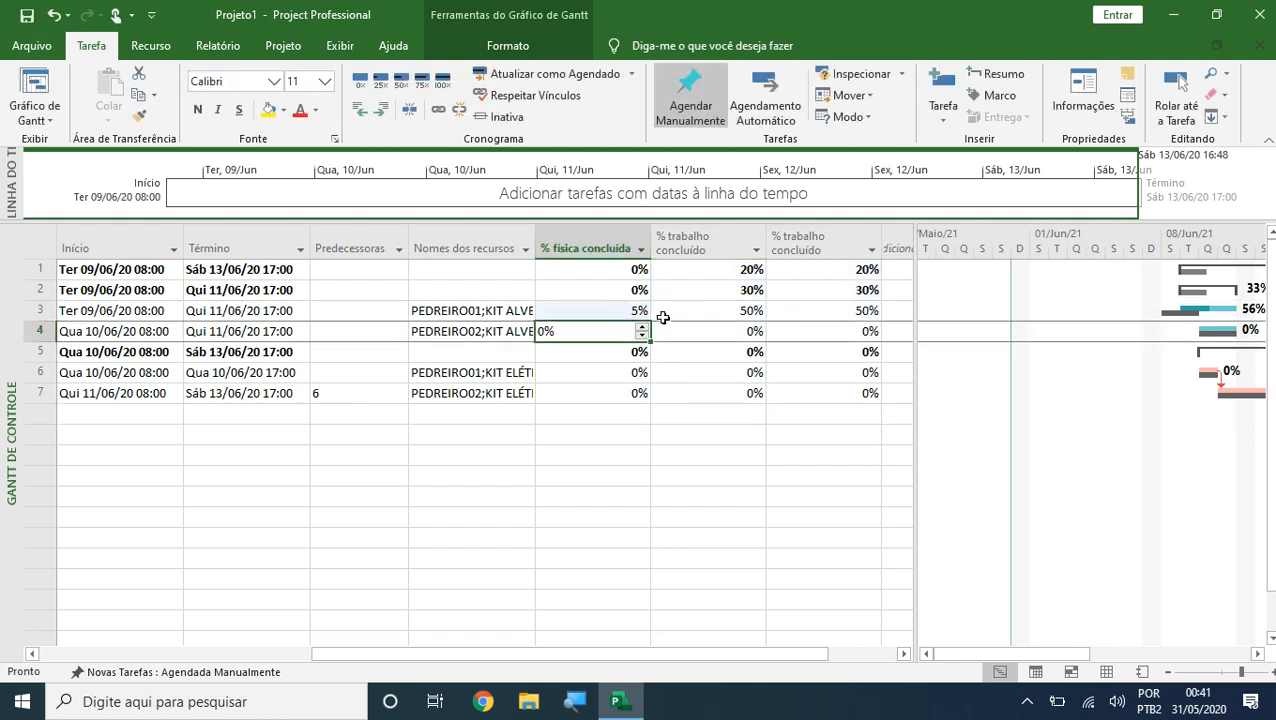
Step: Compare the physical and work completion percentages of DERRUBAR PAREDE QUINTAL and examine its progress on the Gantt chart
click(696, 328)
click(740, 312)
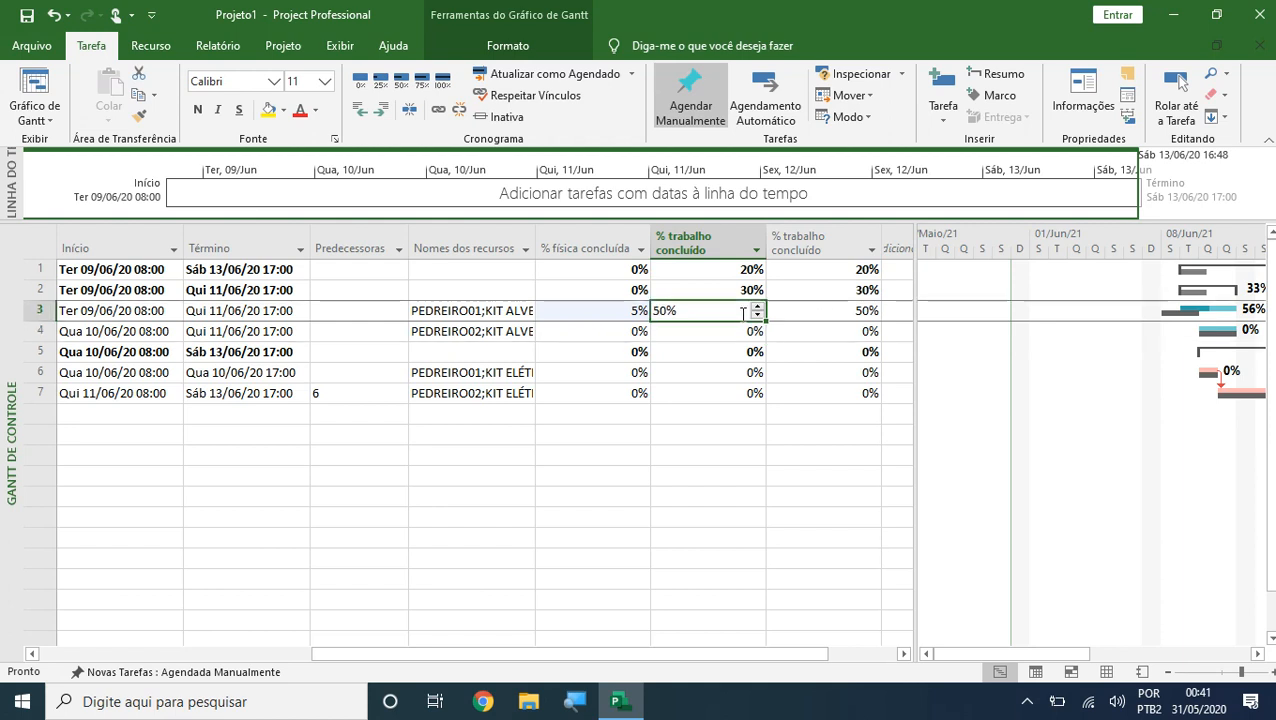
click(842, 312)
click(618, 316)
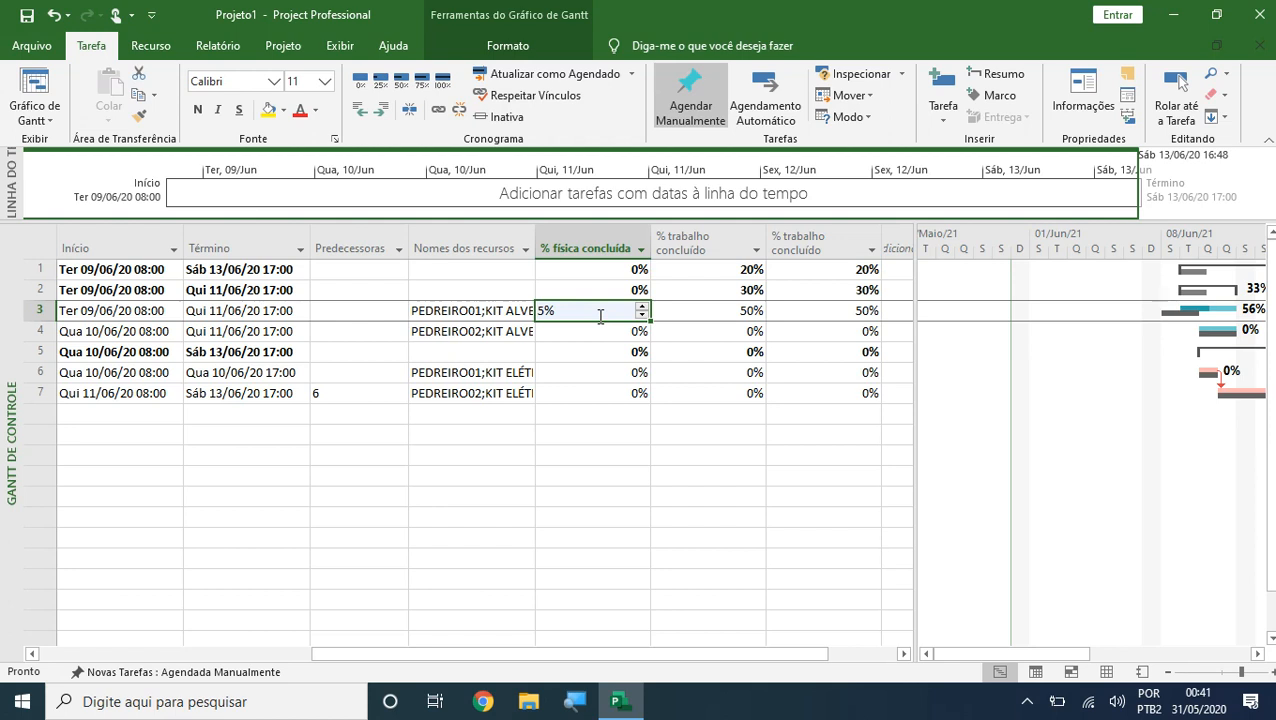
drag(914, 421, 572, 424)
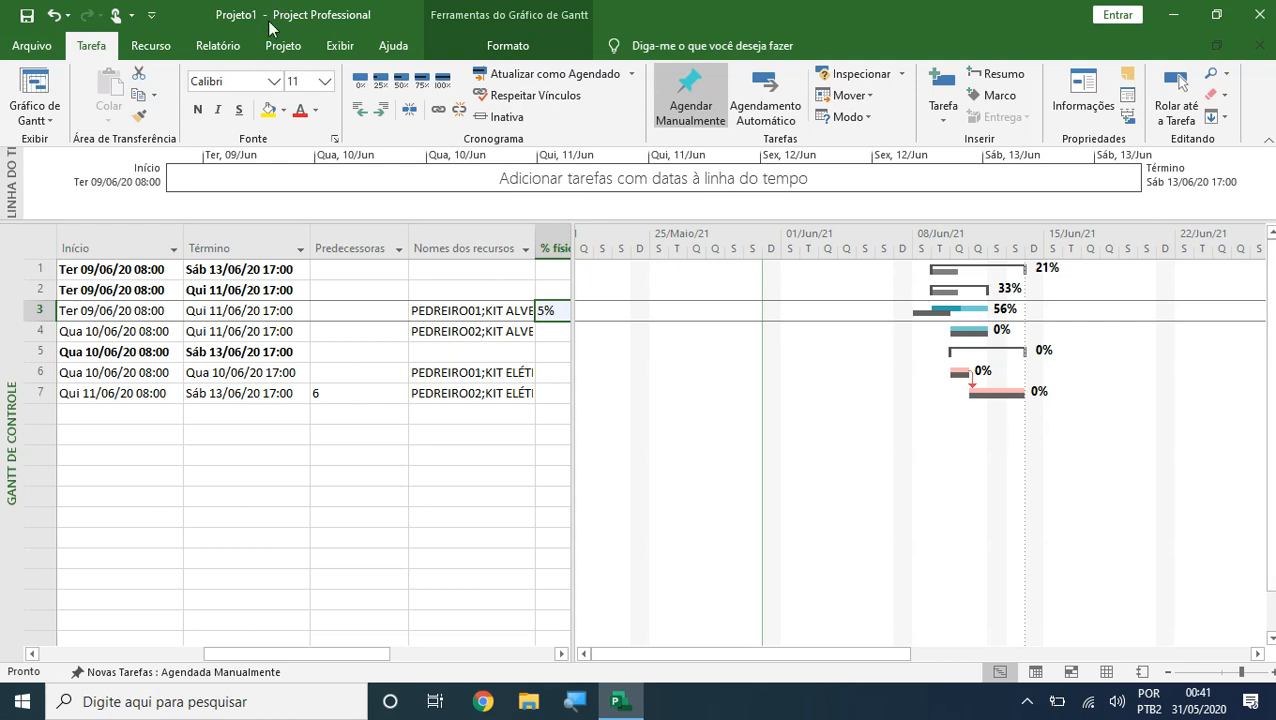
Step: Open the Fluxo de Caixa cost report to examine the actual, baseline and remaining costs
click(214, 55)
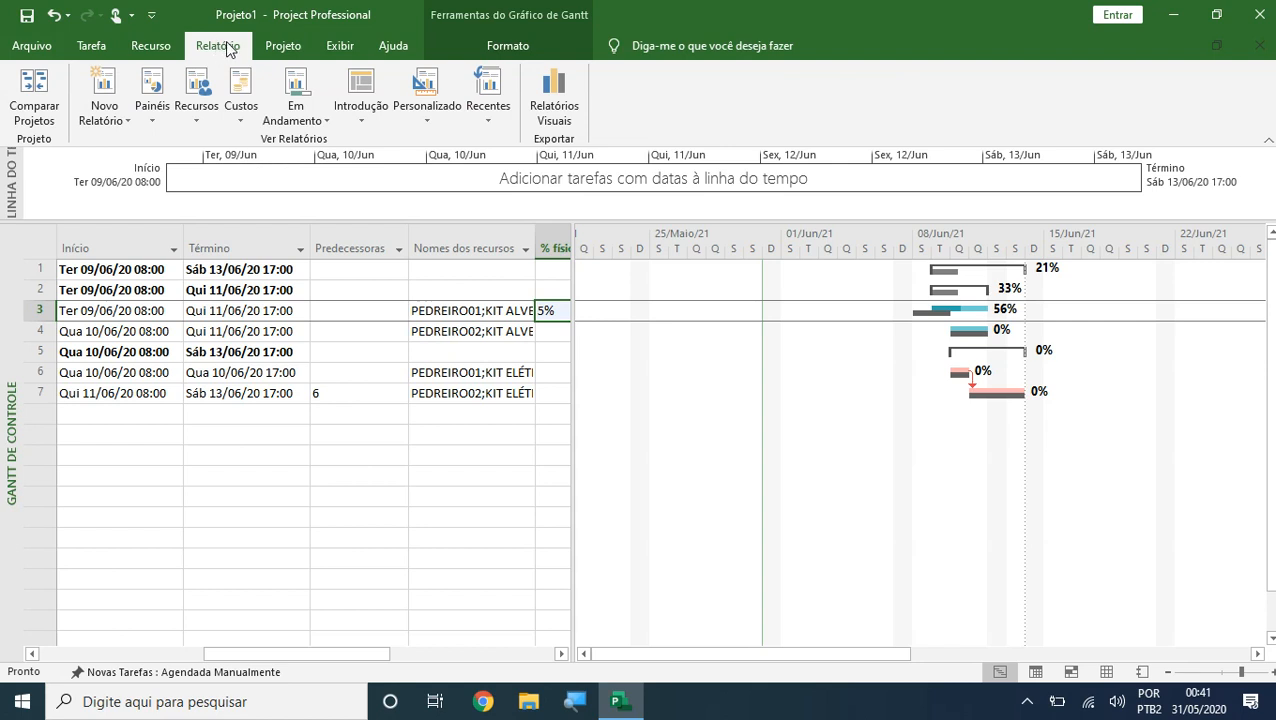
click(245, 88)
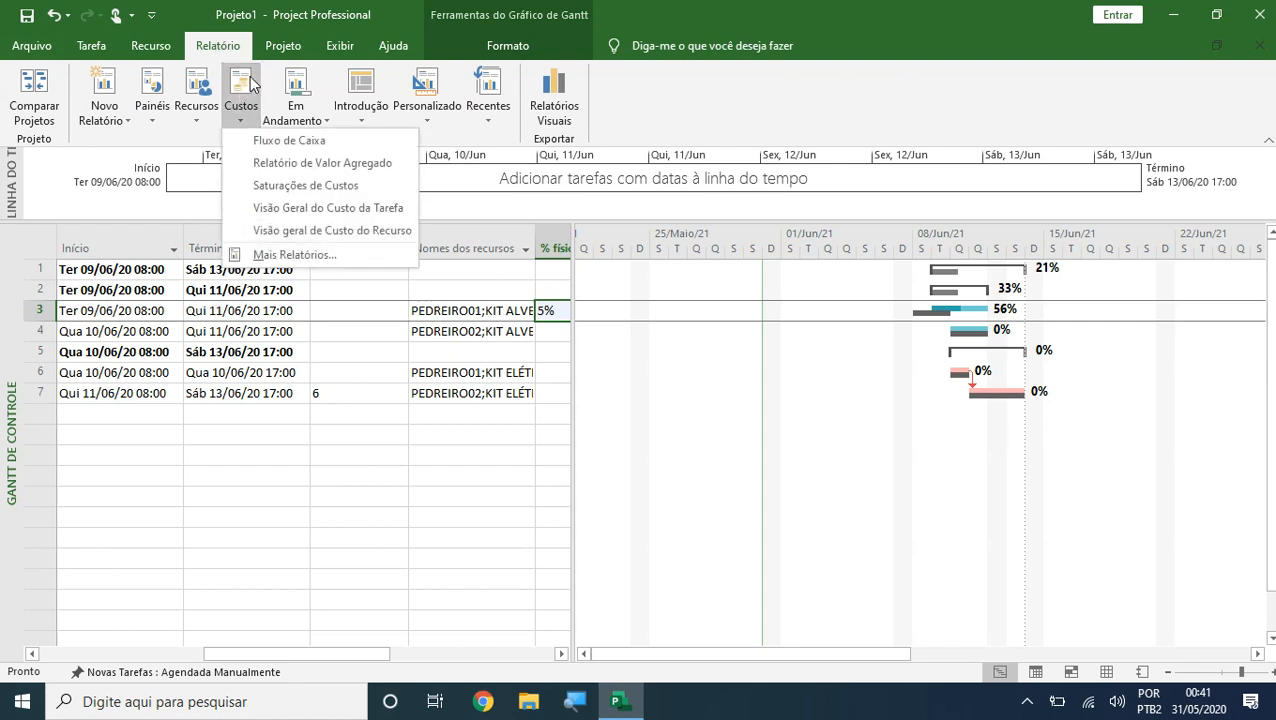
click(272, 141)
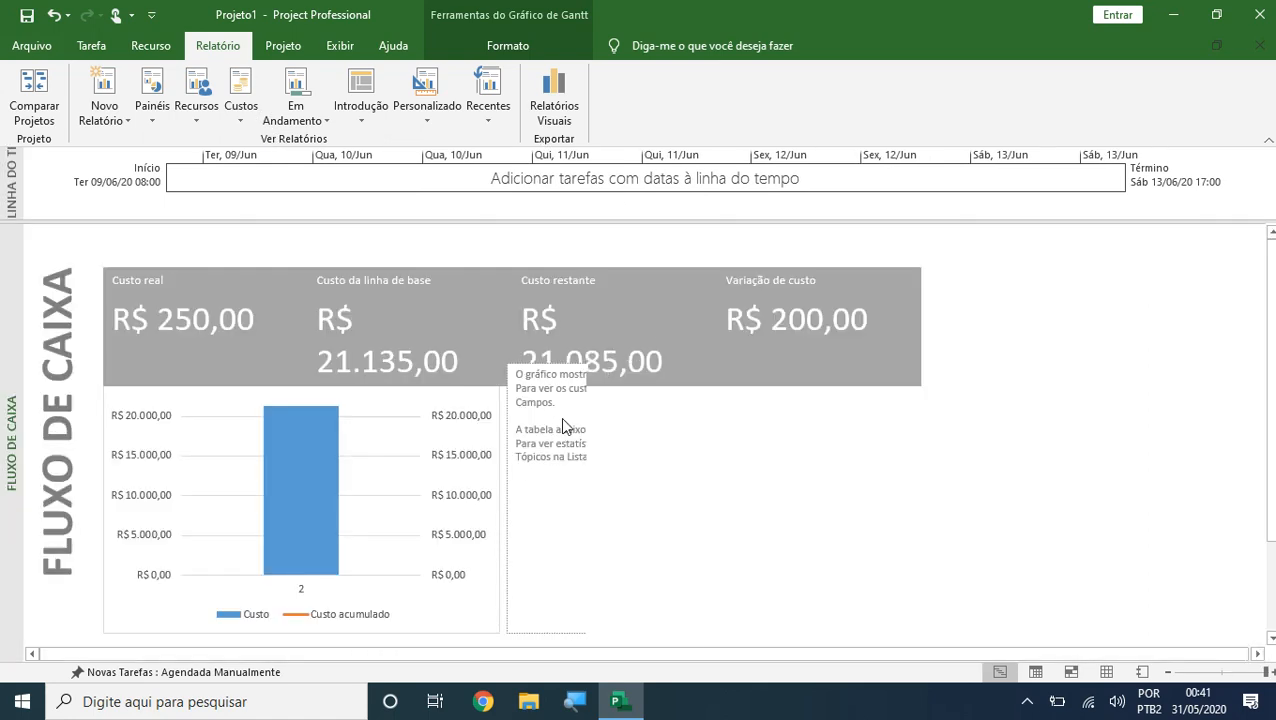
Step: Shrink the explanatory text box in the Fluxo de Caixa report from above so it clears the cost summary table
click(560, 417)
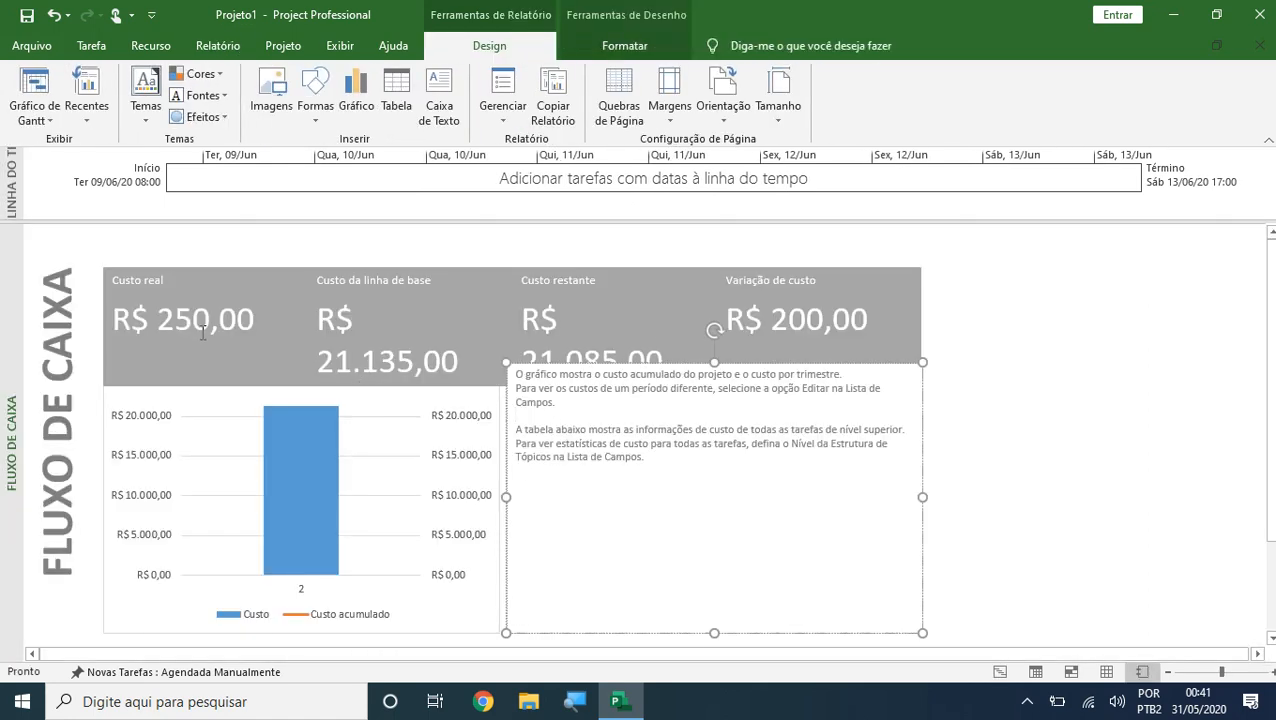
drag(714, 362, 703, 401)
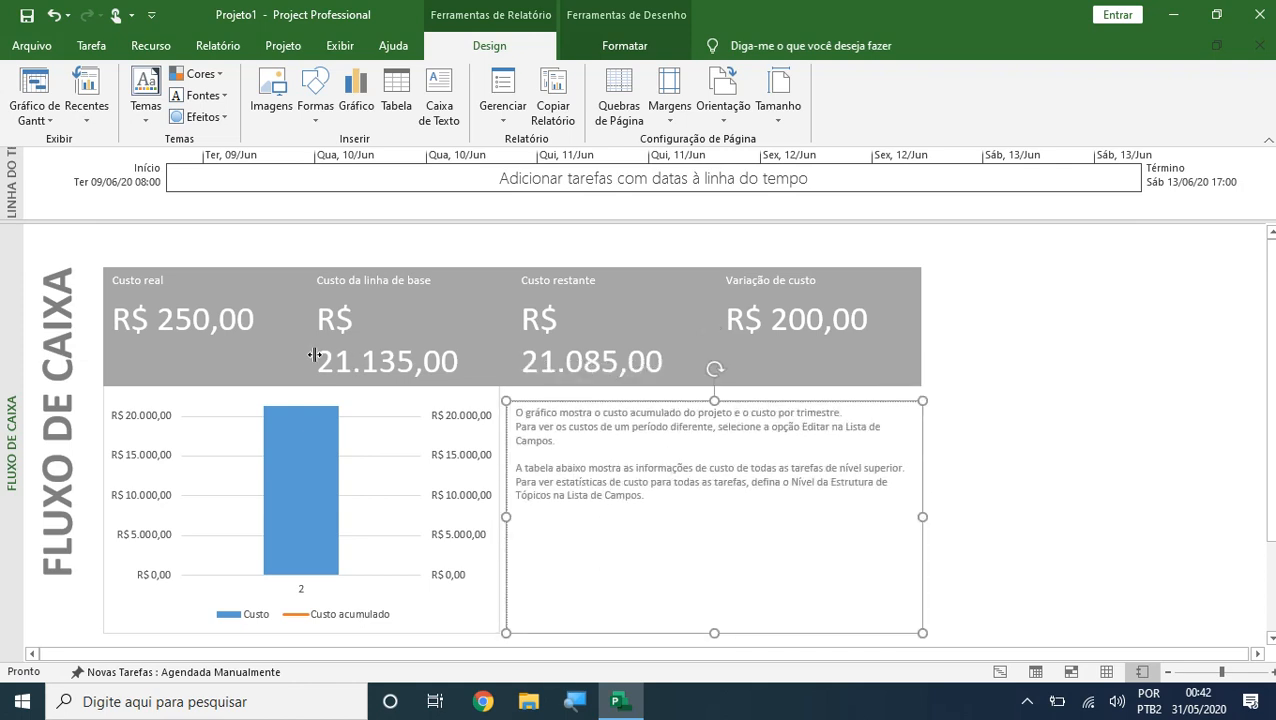
Step: Compare the actual, baseline and remaining cost figures in the Fluxo de Caixa summary table
click(322, 362)
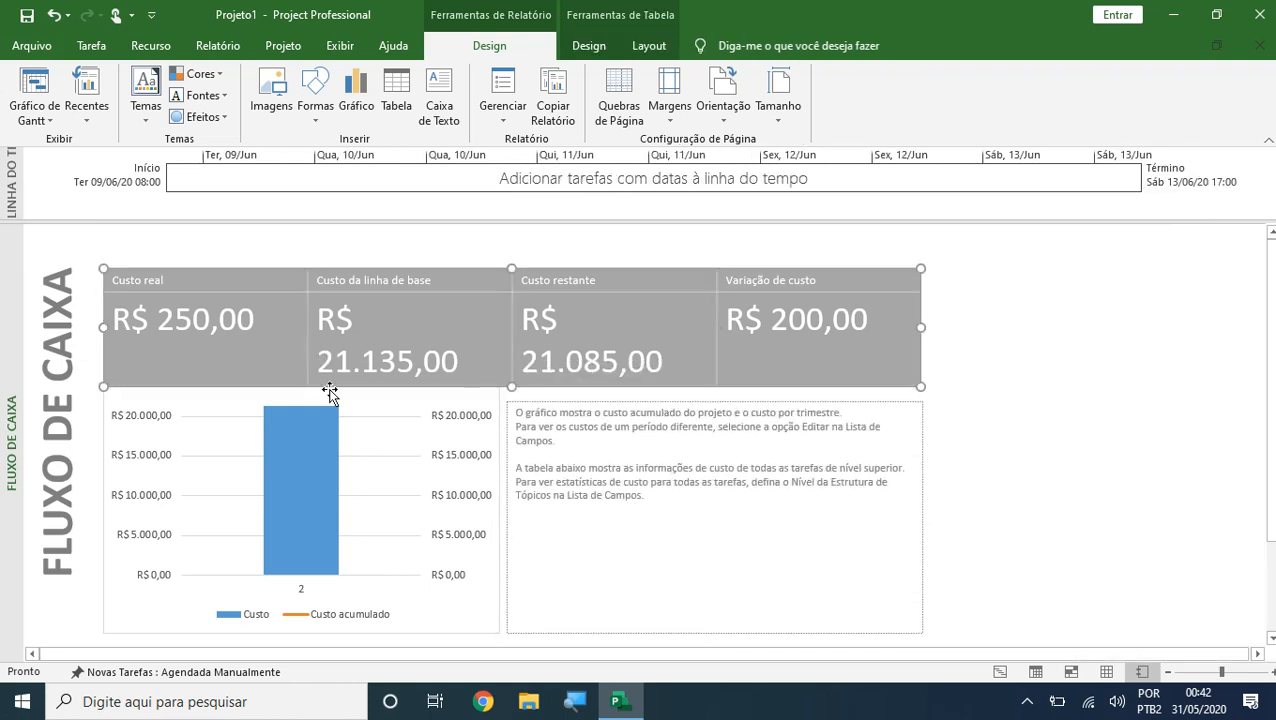
double_click(308, 366)
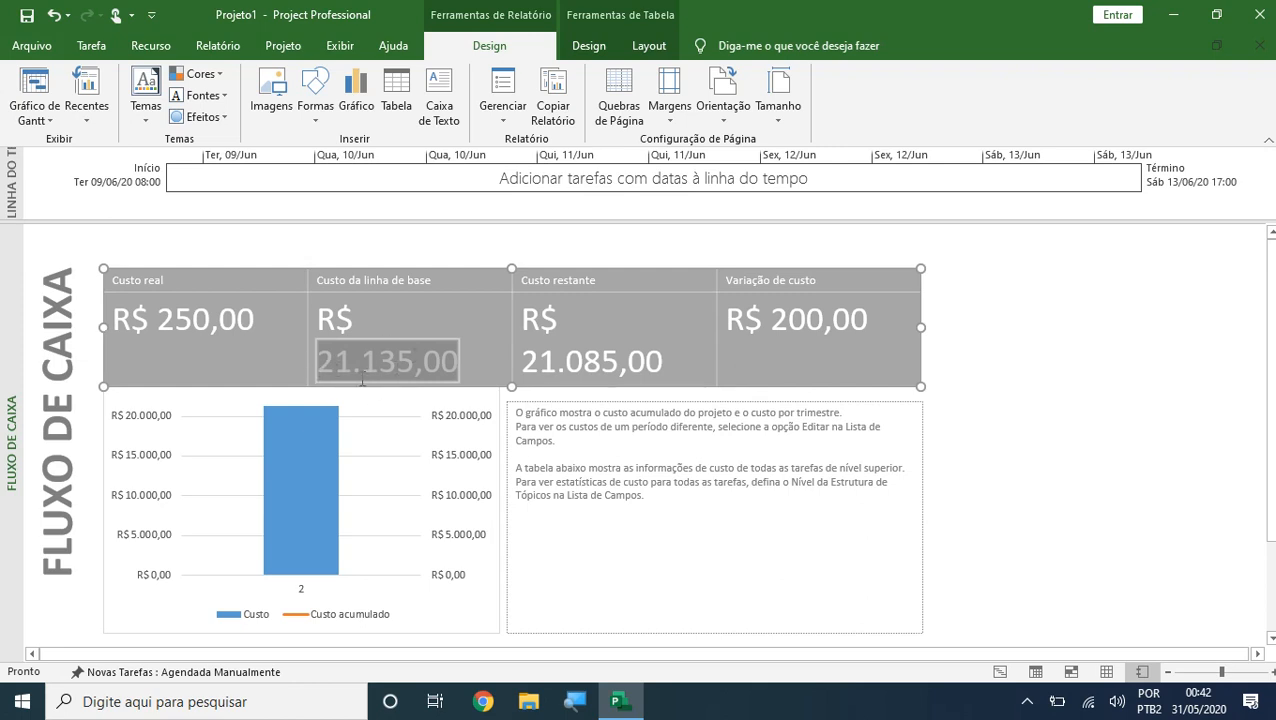
click(595, 370)
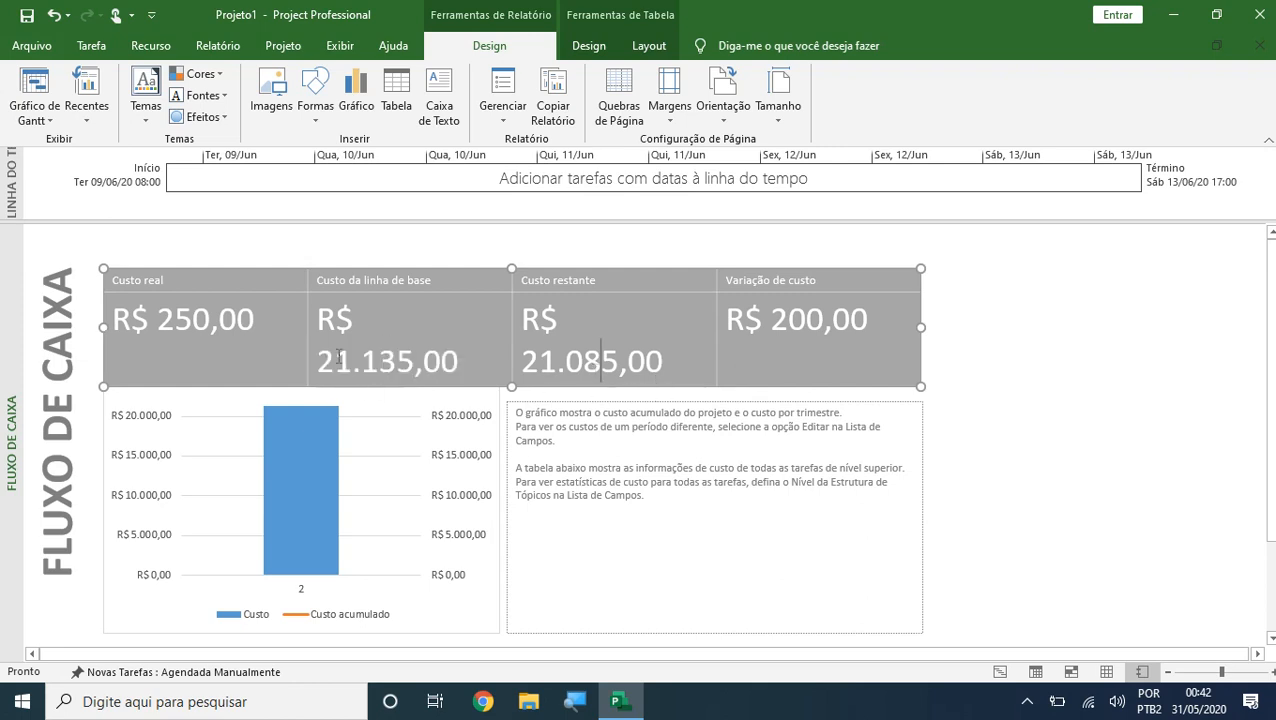
click(186, 328)
drag(161, 318, 262, 316)
click(572, 361)
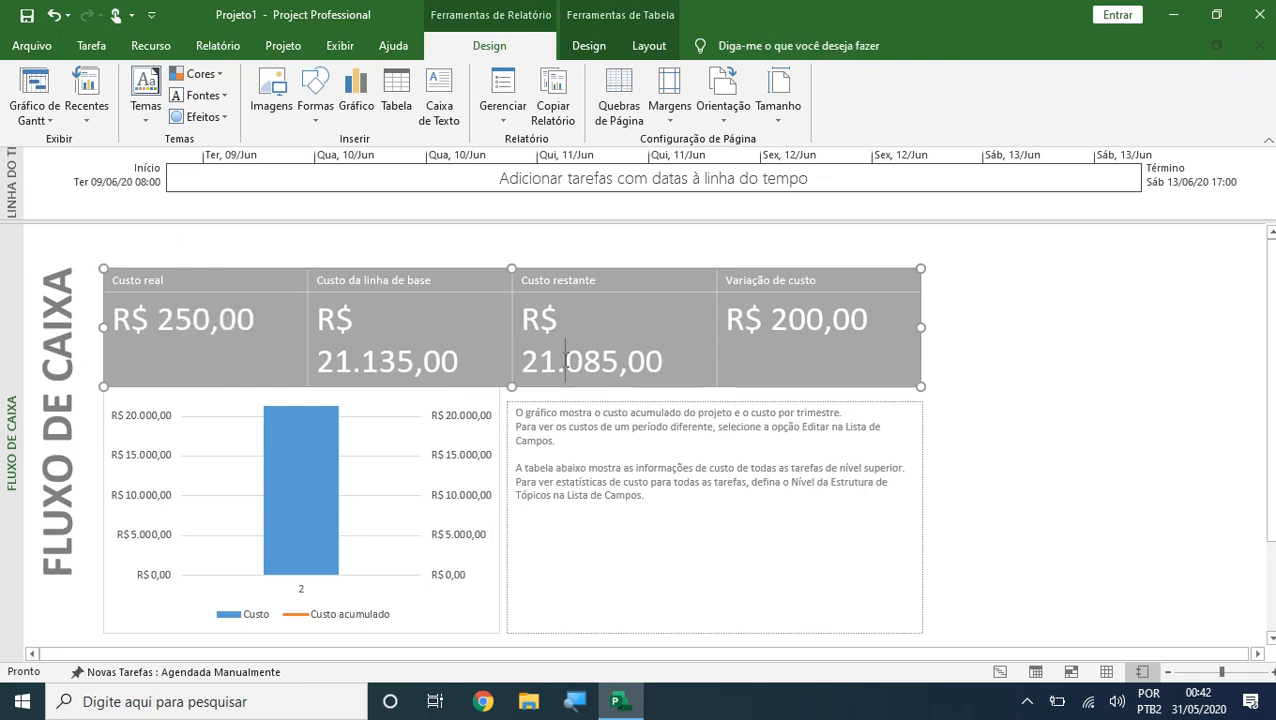
drag(524, 358, 681, 373)
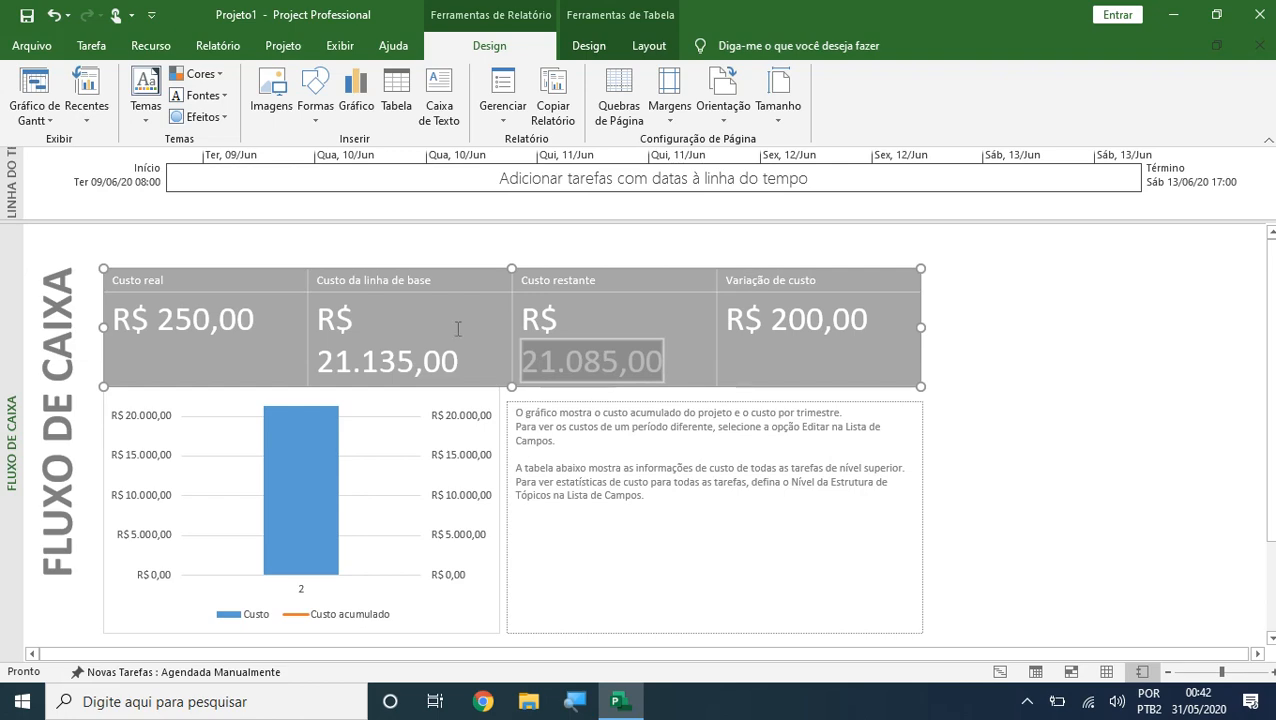
Step: Return to the tracking Gantt view and widen the task table to show the Início, Término and Predecessoras columns
click(32, 90)
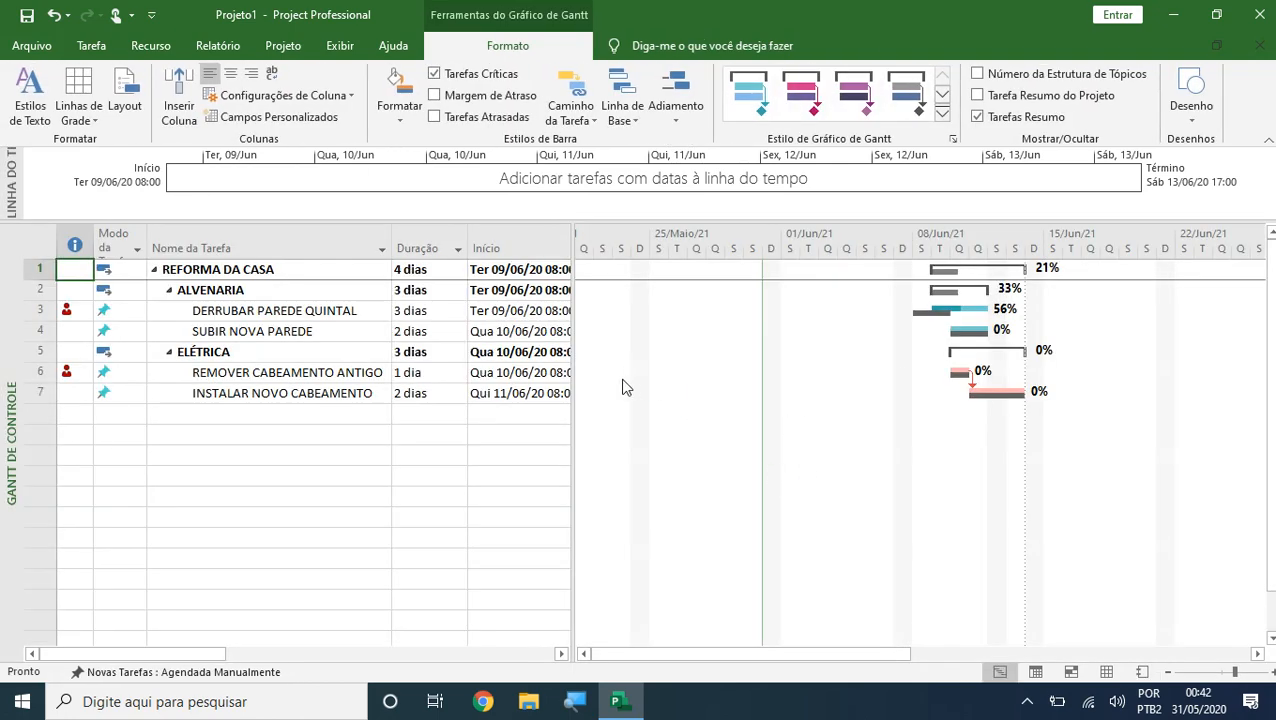
drag(575, 372, 835, 357)
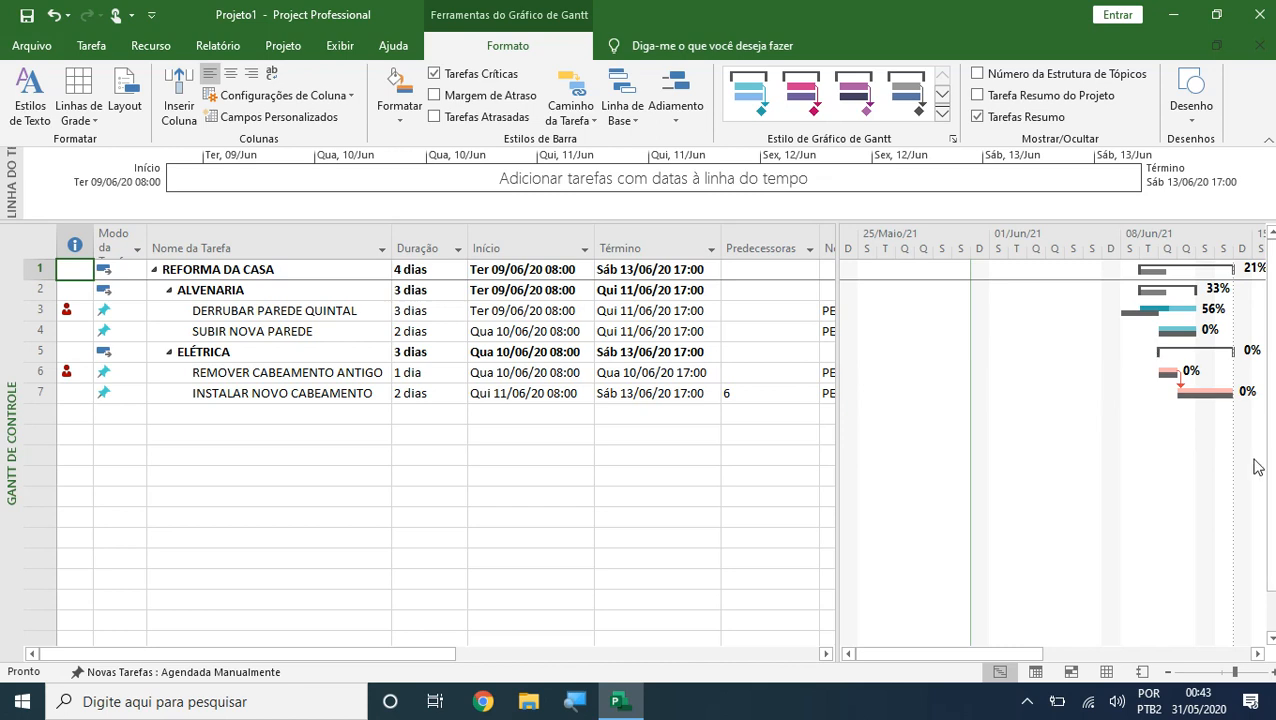
click(1027, 701)
click(972, 668)
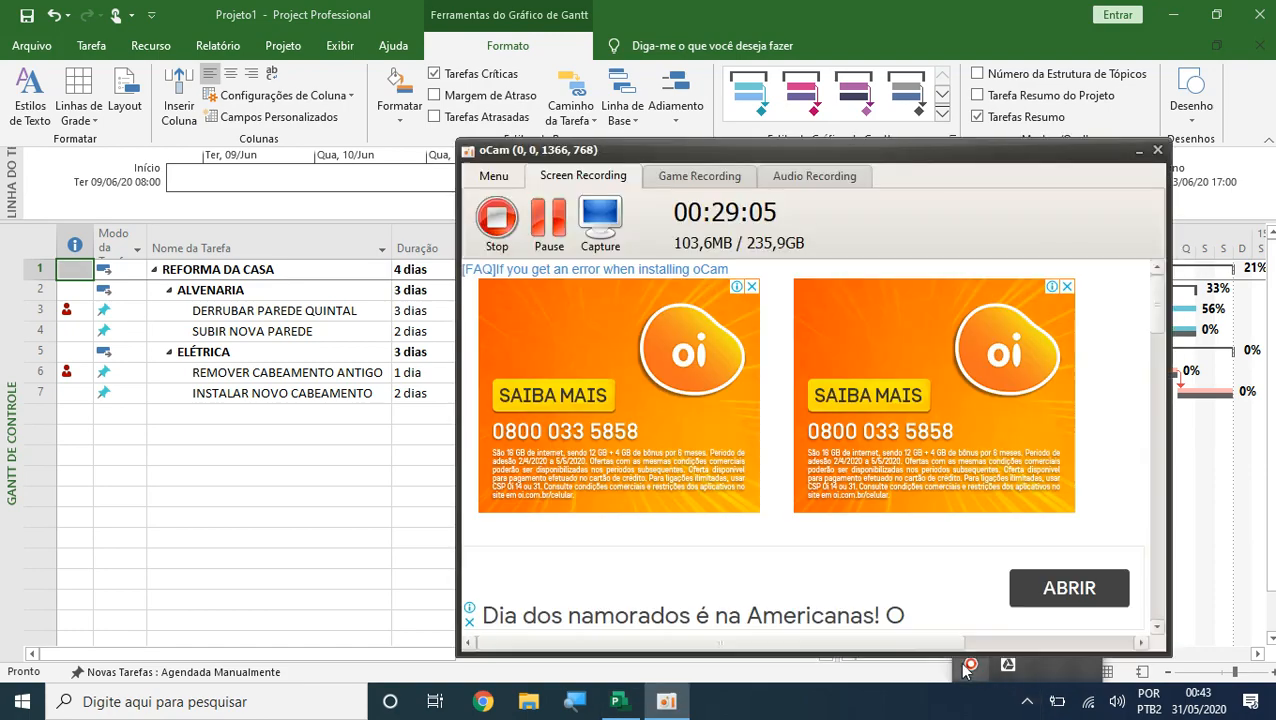